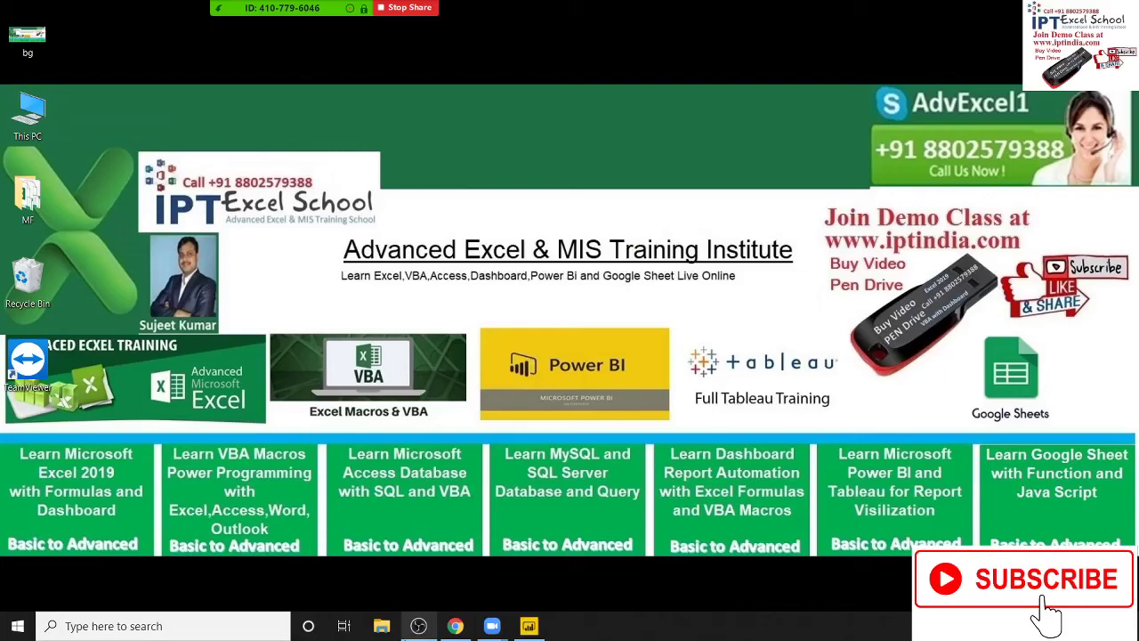
Bring Chrome to the front after briefly checking the recorder and Power BI windows.
{"action": "left_click", "coordinate": [421, 633]}
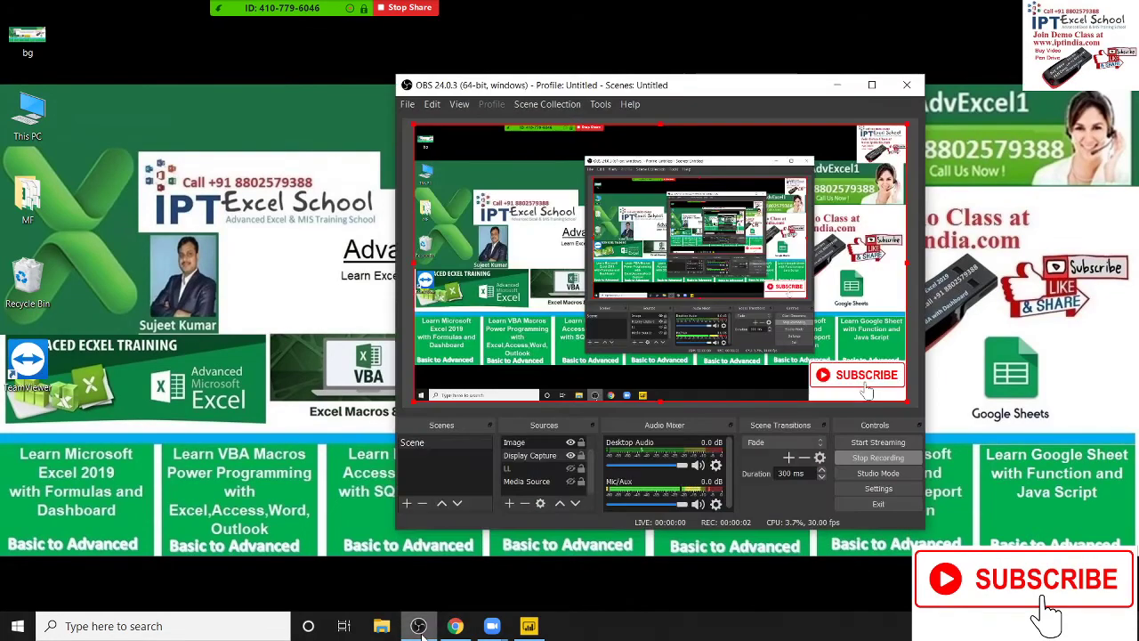
{"action": "left_click", "coordinate": [422, 633]}
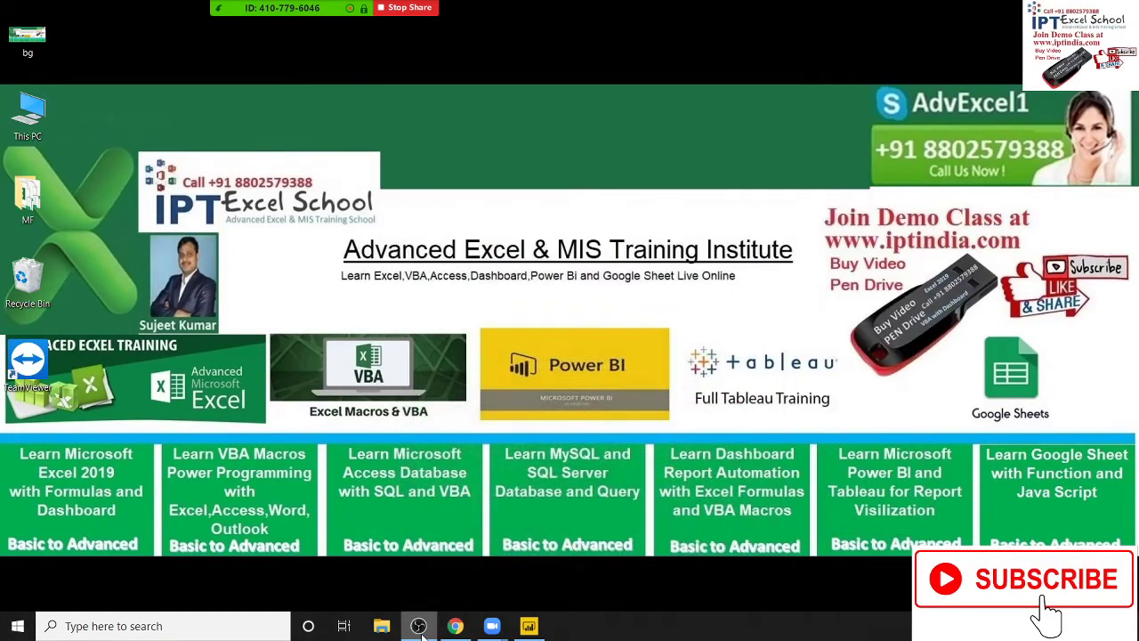
{"action": "left_click", "coordinate": [538, 626]}
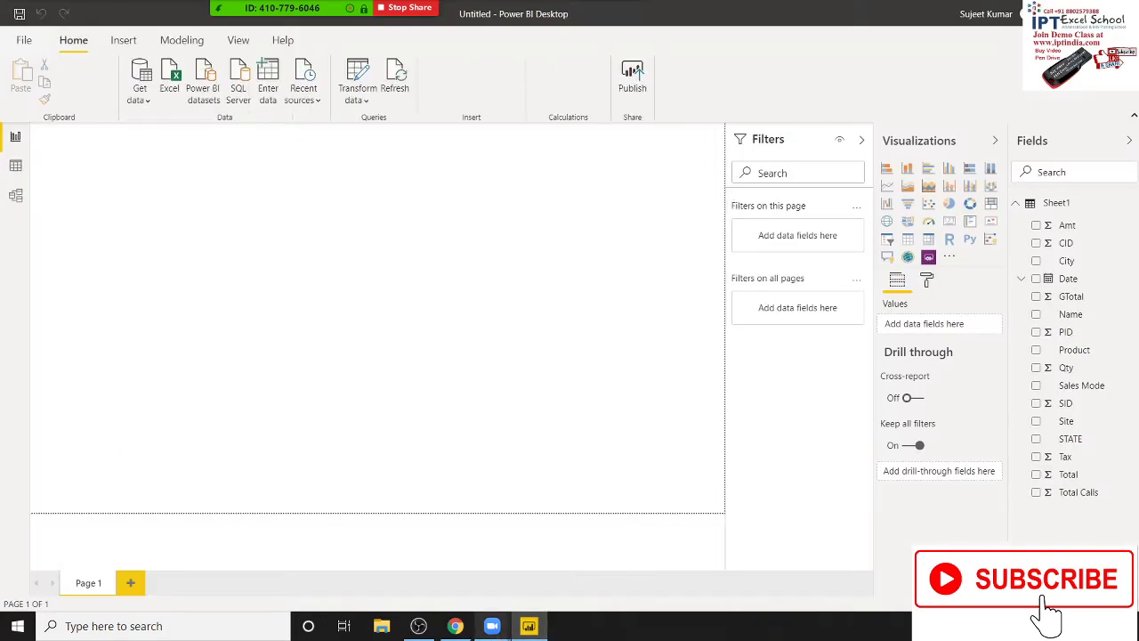
{"action": "left_click", "coordinate": [466, 636]}
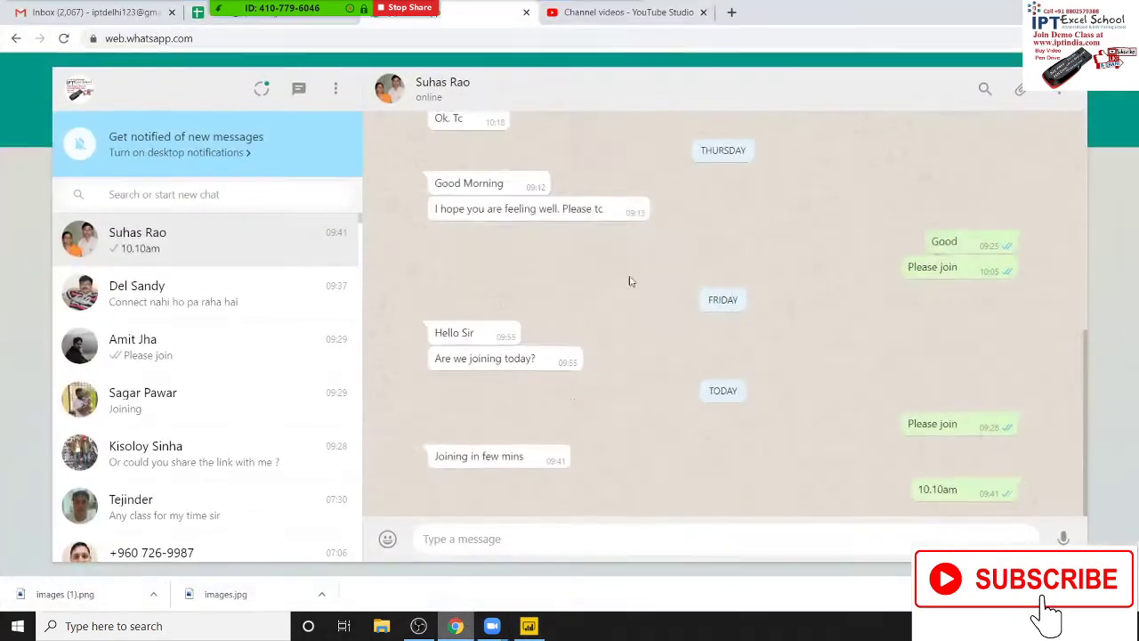
Search 'dax' in a new Chrome tab and browse the DAX function reference page.
{"action": "left_click", "coordinate": [731, 12]}
{"action": "type", "text": "we"}
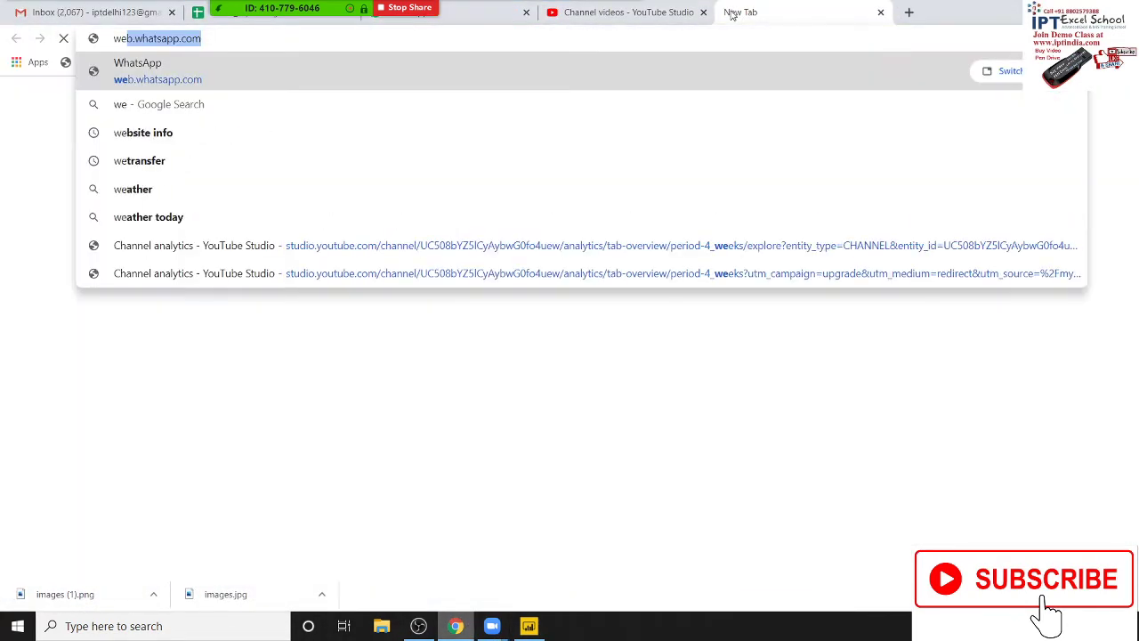
{"action": "key", "text": "BackSpace"}
{"action": "key", "text": "BackSpace"}
{"action": "key", "text": "BackSpace"}
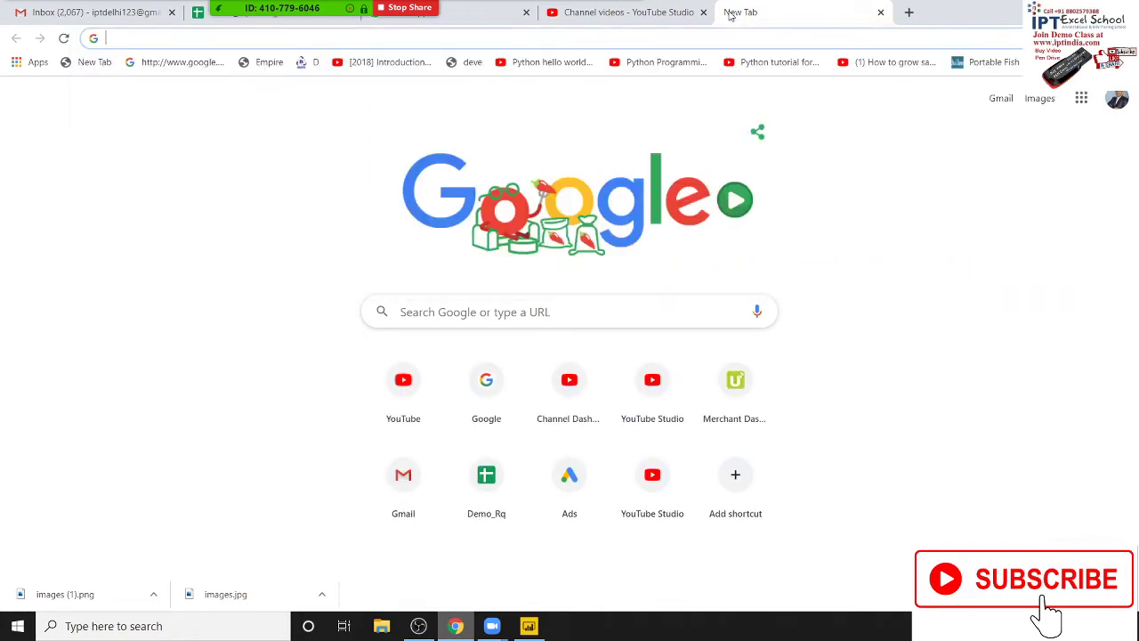
{"action": "type", "text": "da"}
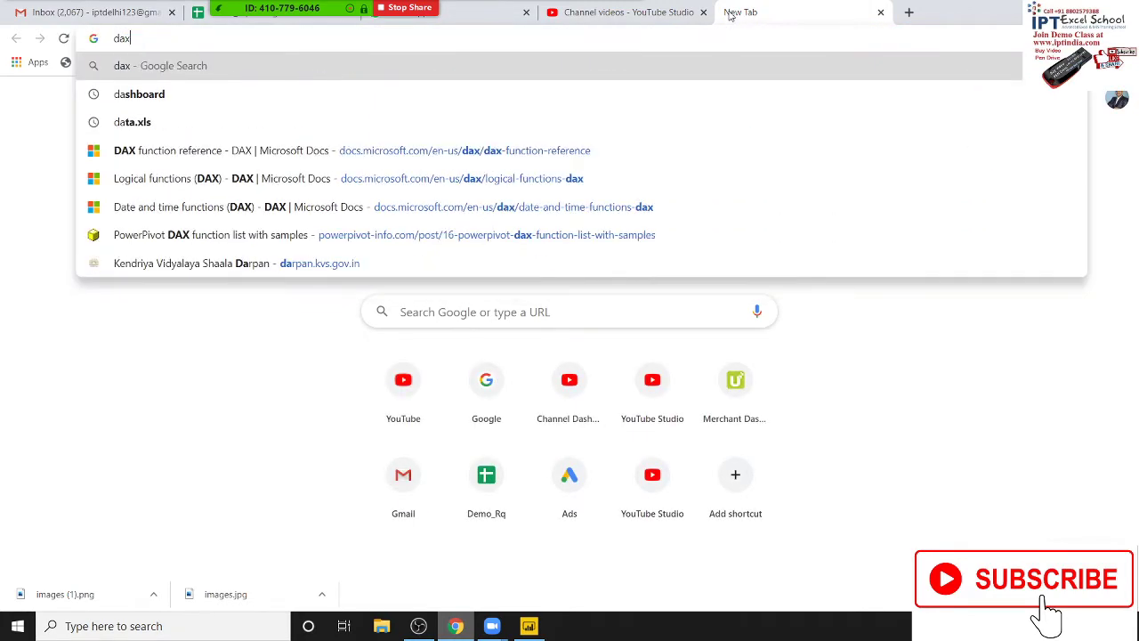
{"action": "type", "text": "x"}
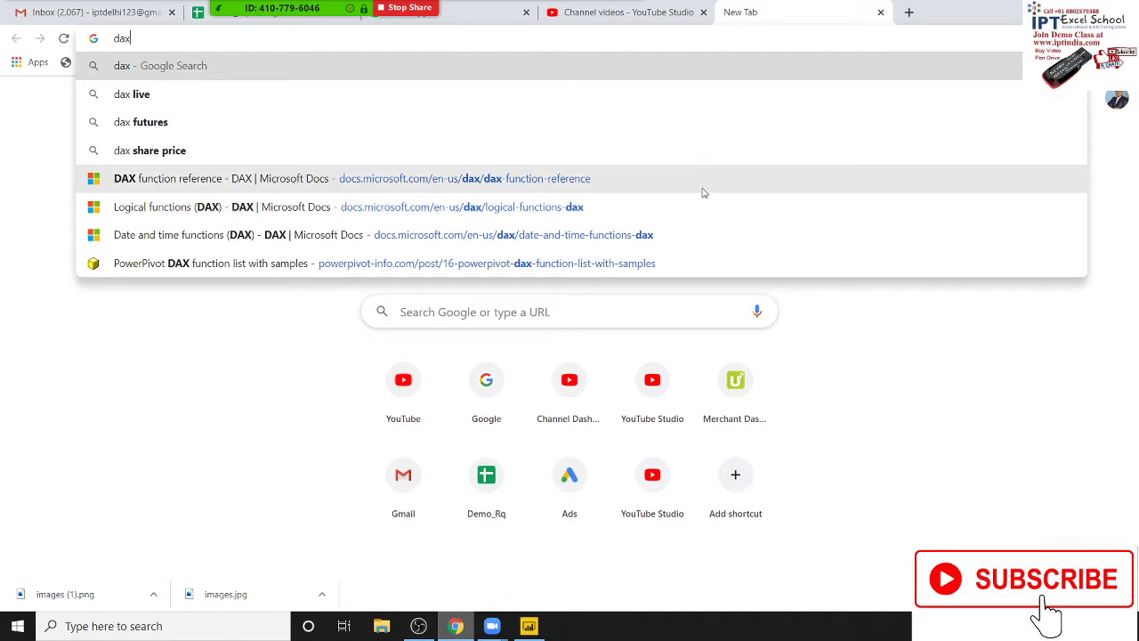
{"action": "left_click", "coordinate": [702, 187]}
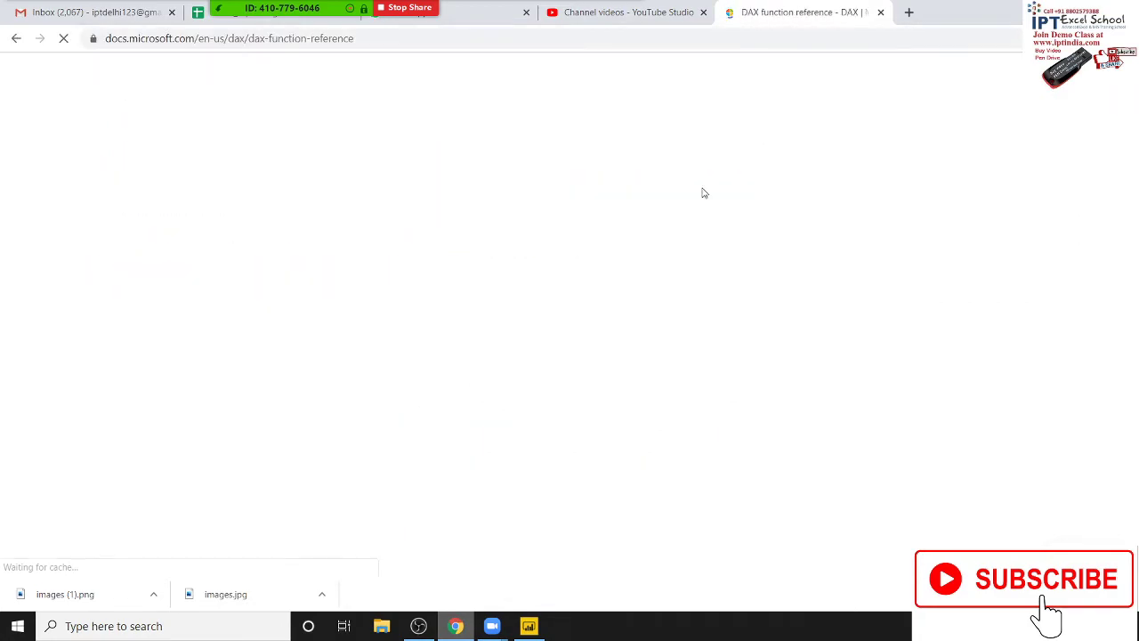
{"action": "scroll", "coordinate": [702, 192], "scroll_direction": "down", "scroll_amount": 2}
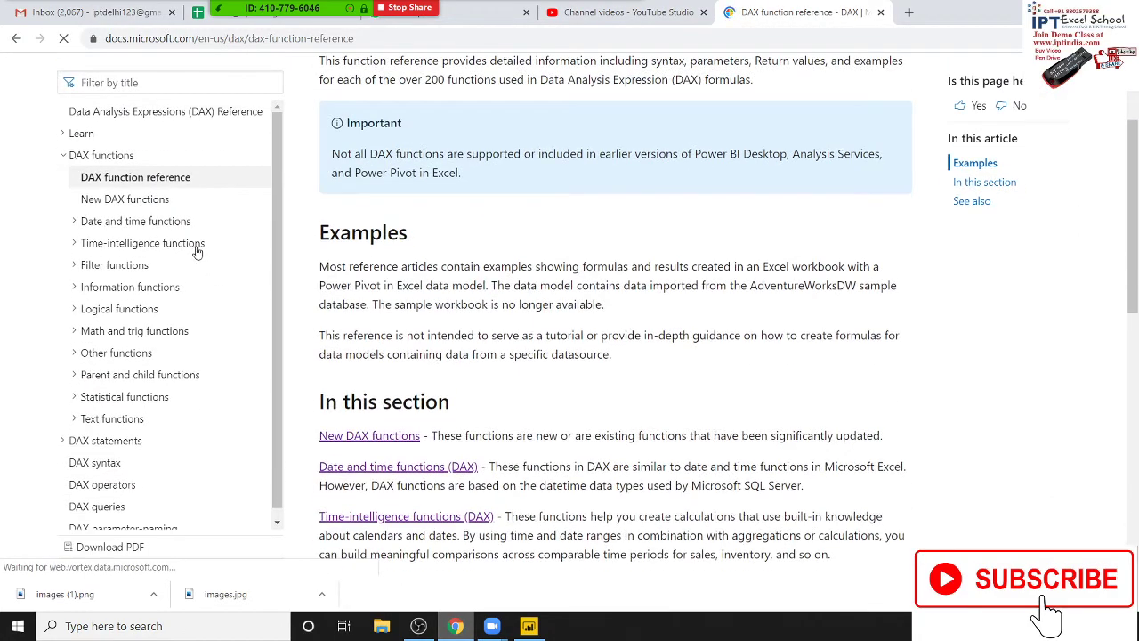
{"action": "scroll", "coordinate": [821, 348], "scroll_direction": "down", "scroll_amount": 3}
{"action": "scroll", "coordinate": [820, 347], "scroll_direction": "down", "scroll_amount": 1}
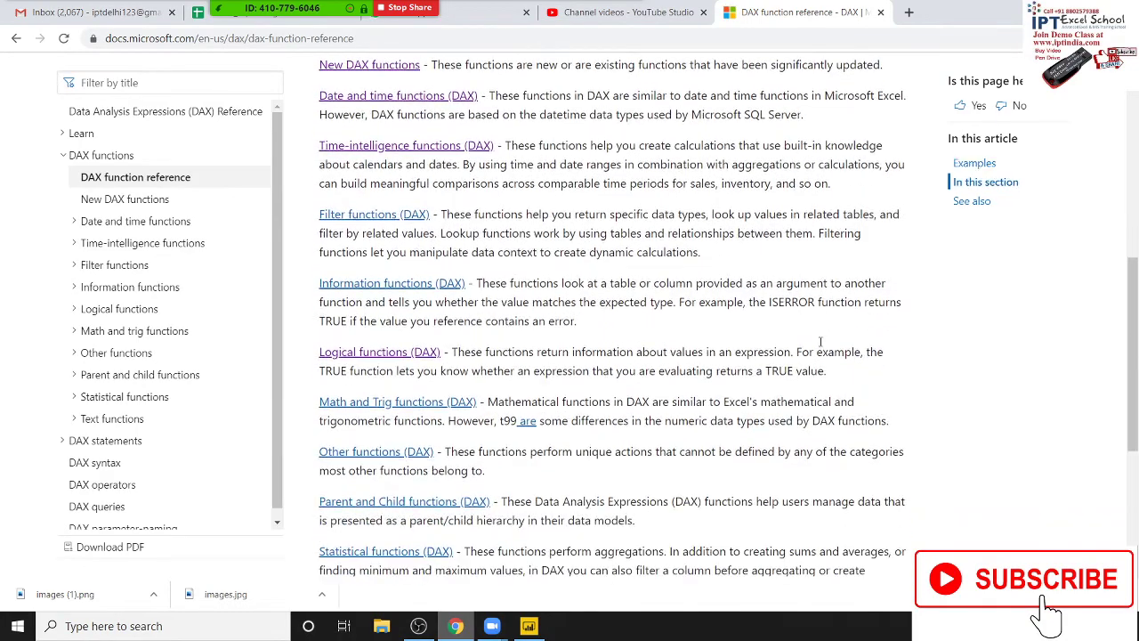
{"action": "scroll", "coordinate": [820, 347], "scroll_direction": "down", "scroll_amount": 1}
{"action": "scroll", "coordinate": [820, 347], "scroll_direction": "down", "scroll_amount": 1}
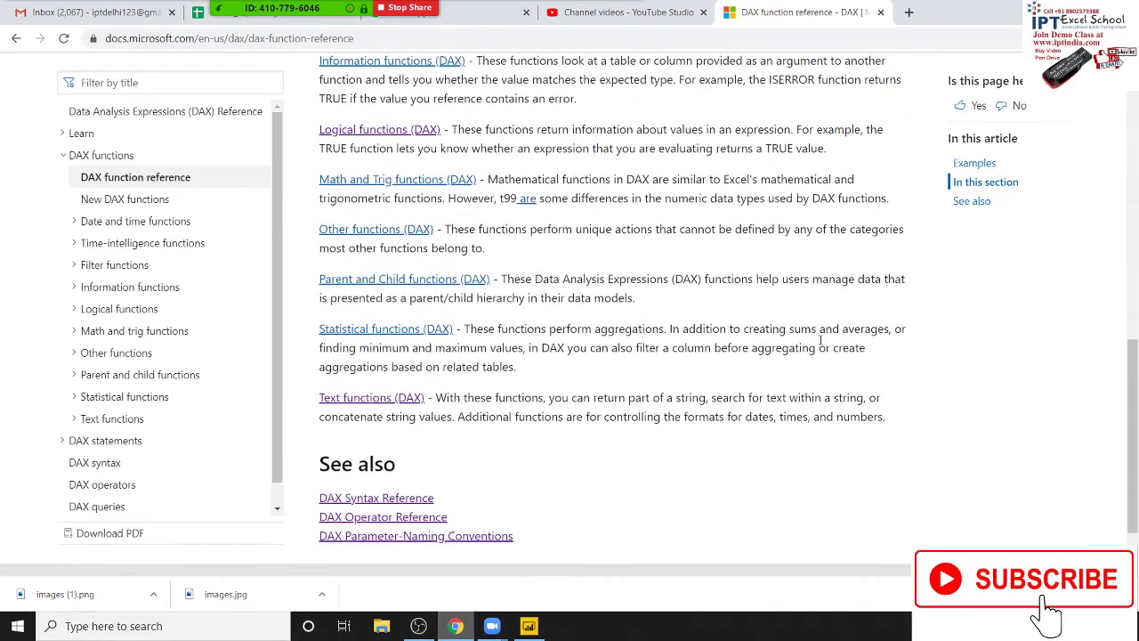
{"action": "scroll", "coordinate": [820, 345], "scroll_direction": "up", "scroll_amount": 2}
{"action": "scroll", "coordinate": [821, 345], "scroll_direction": "up", "scroll_amount": 2}
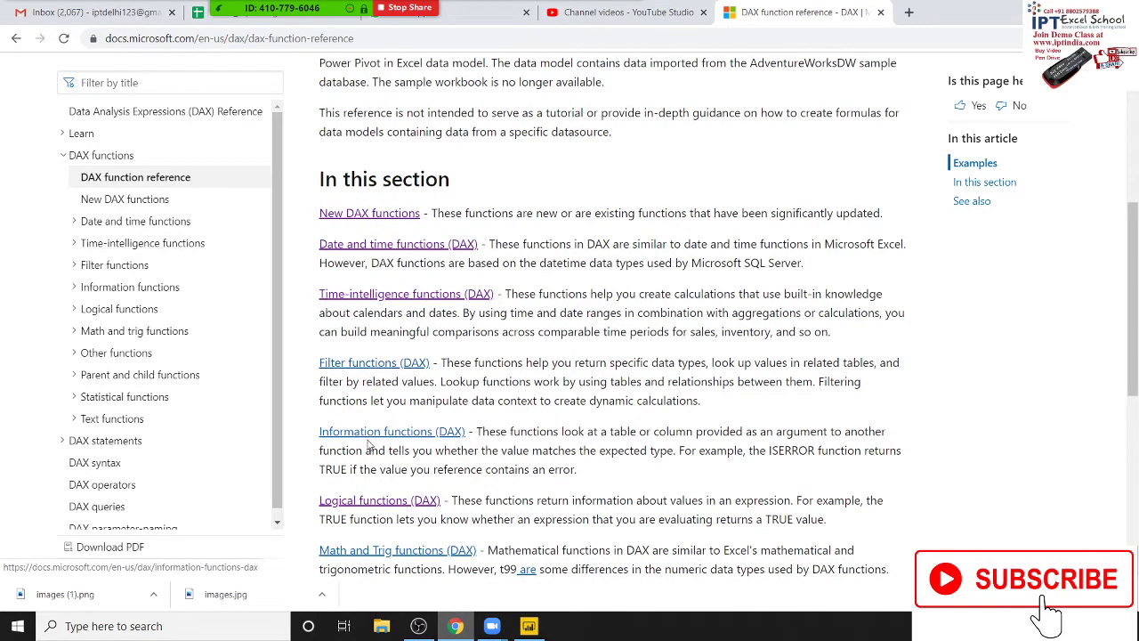
Open the Filter functions (DAX) category and look through its function list.
{"action": "left_click", "coordinate": [375, 365]}
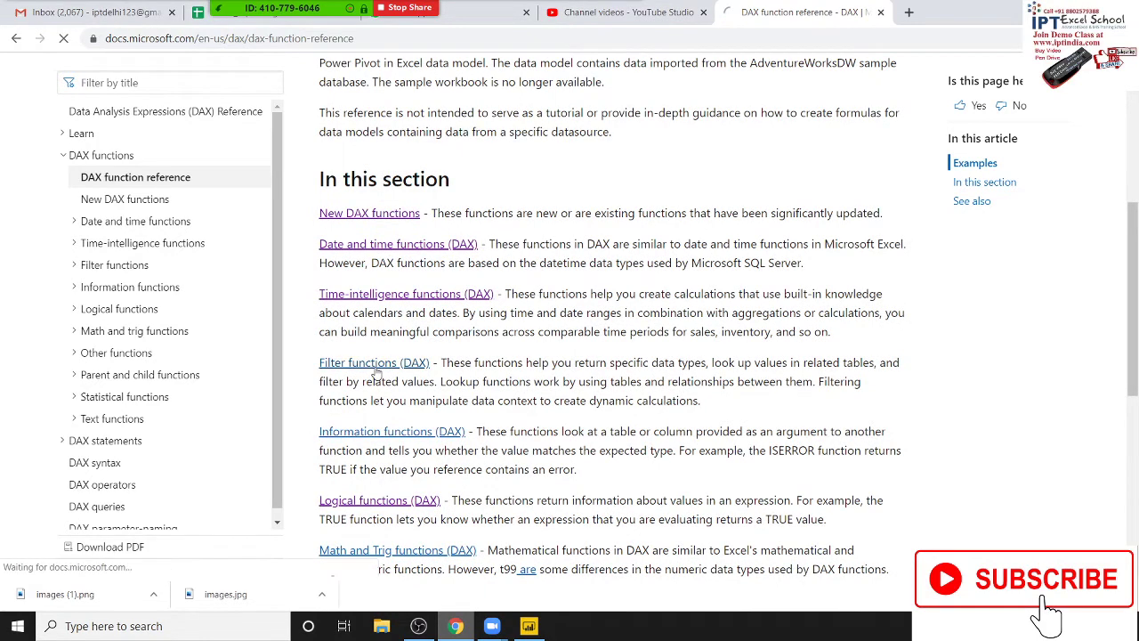
{"action": "scroll", "coordinate": [584, 381], "scroll_direction": "down", "scroll_amount": 3}
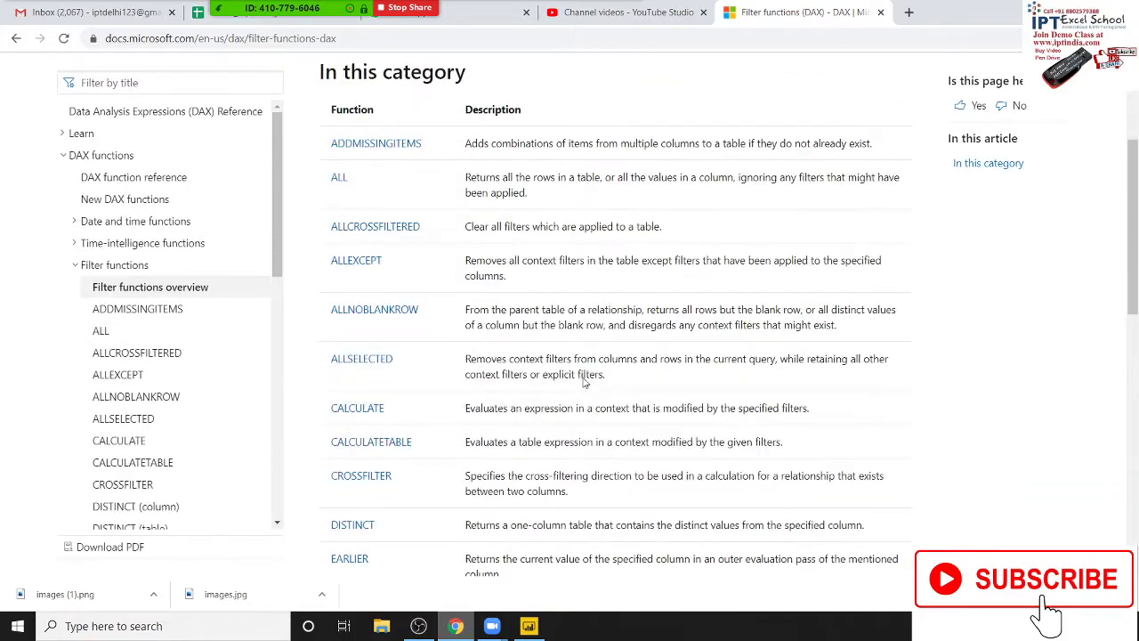
{"action": "scroll", "coordinate": [584, 375], "scroll_direction": "down", "scroll_amount": 3}
{"action": "scroll", "coordinate": [586, 376], "scroll_direction": "down", "scroll_amount": 3}
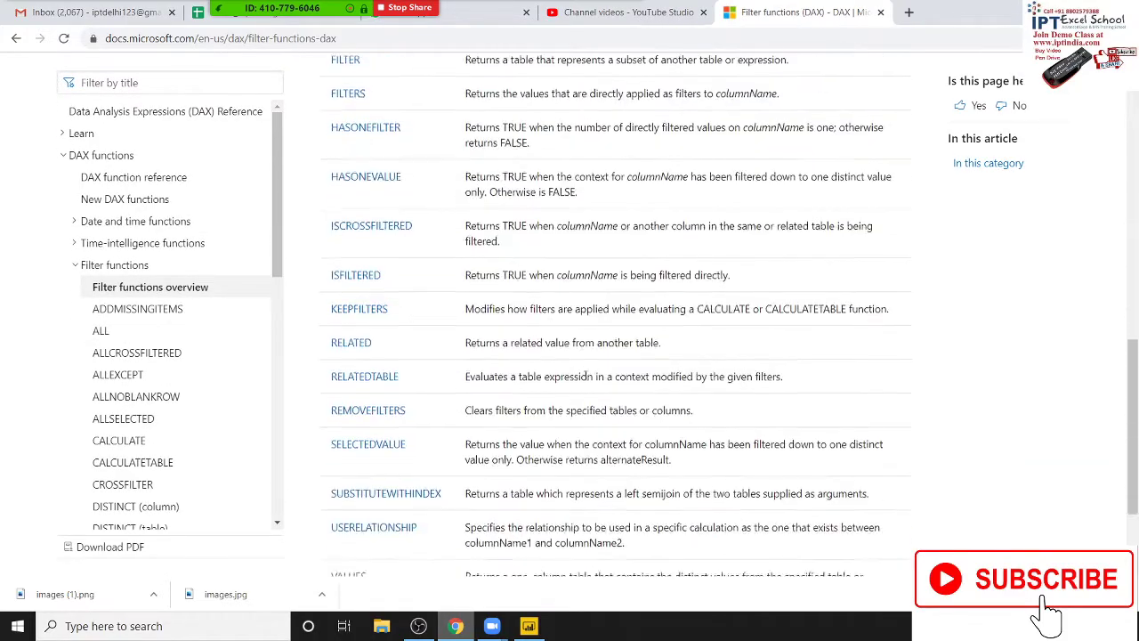
{"action": "scroll", "coordinate": [587, 380], "scroll_direction": "down", "scroll_amount": 2}
{"action": "scroll", "coordinate": [587, 381], "scroll_direction": "up", "scroll_amount": 3}
{"action": "scroll", "coordinate": [587, 379], "scroll_direction": "up", "scroll_amount": 1}
{"action": "scroll", "coordinate": [587, 377], "scroll_direction": "up", "scroll_amount": 3}
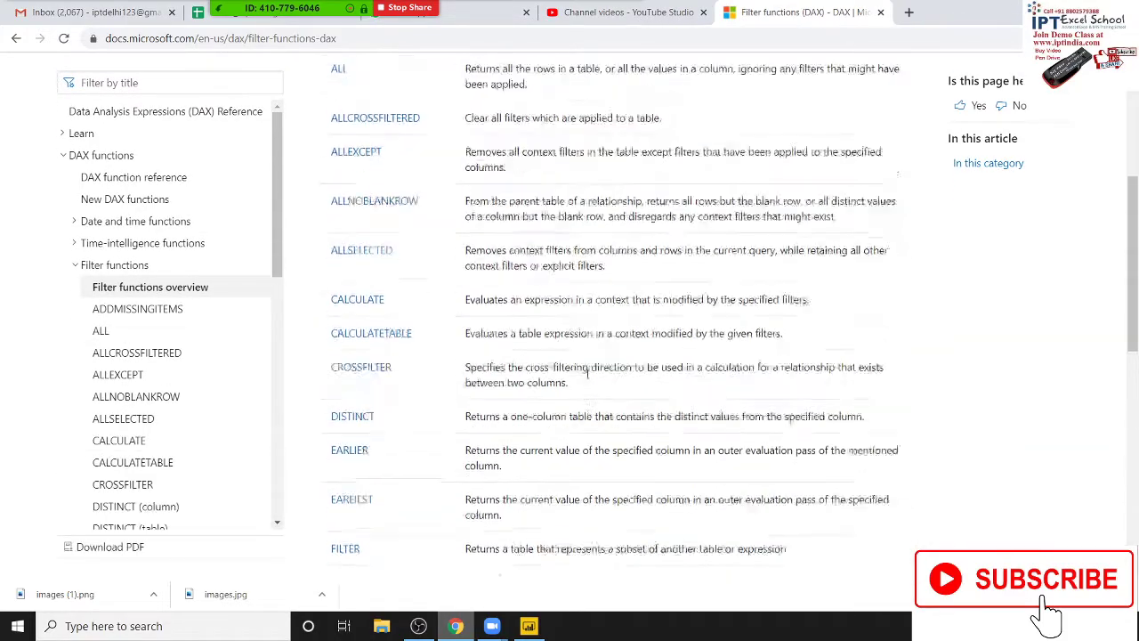
{"action": "scroll", "coordinate": [587, 376], "scroll_direction": "up", "scroll_amount": 3}
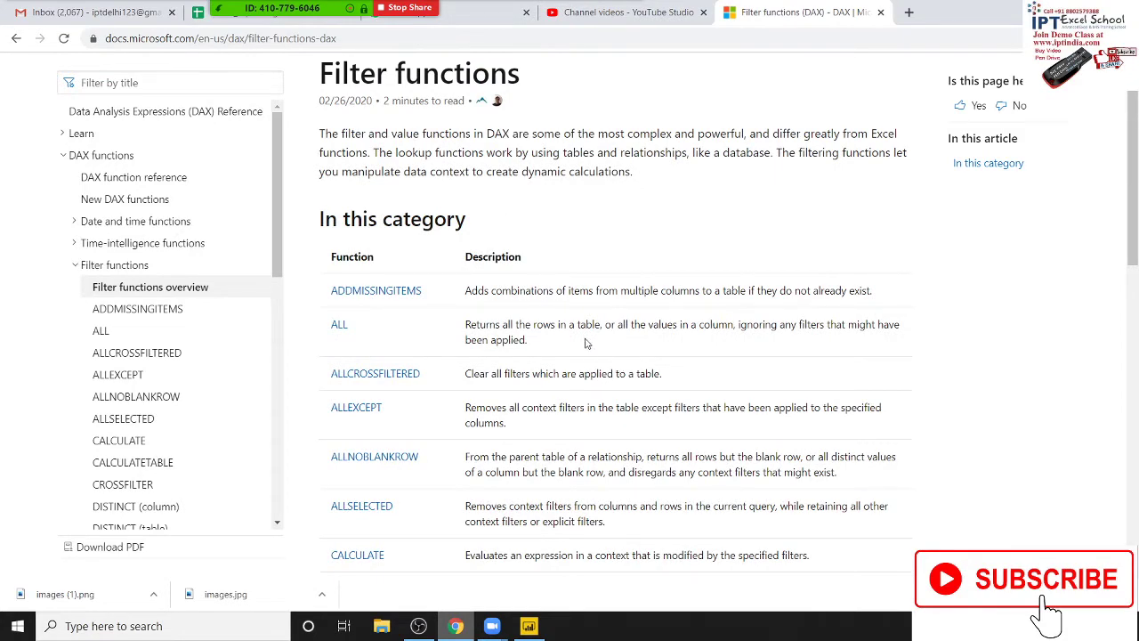
{"action": "scroll", "coordinate": [589, 342], "scroll_direction": "down", "scroll_amount": 4}
{"action": "scroll", "coordinate": [585, 331], "scroll_direction": "down", "scroll_amount": 3}
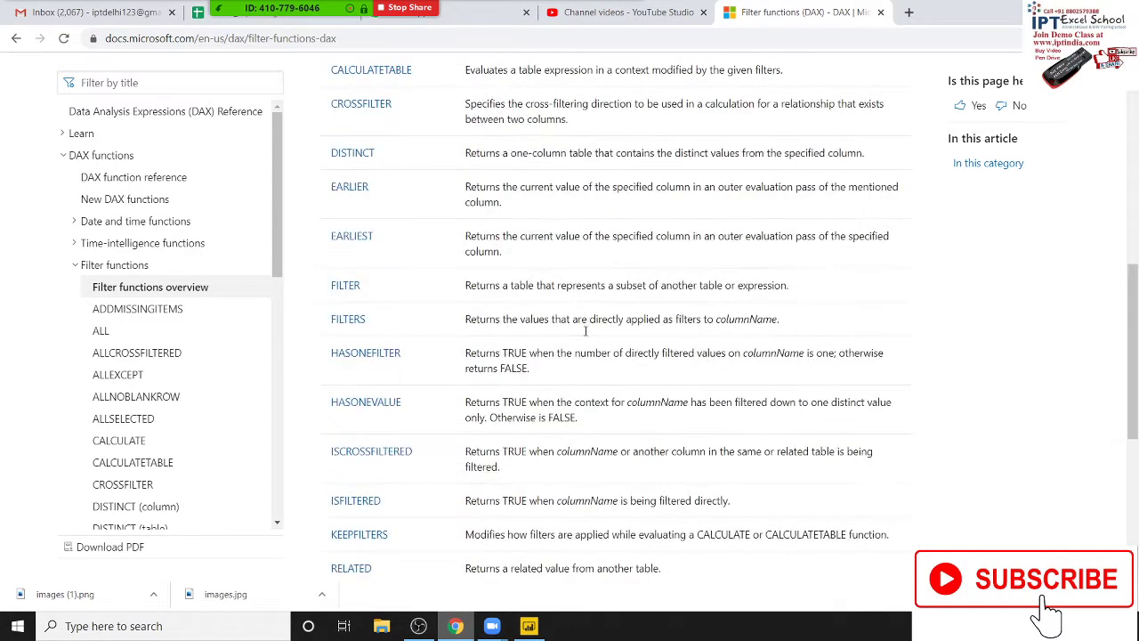
Read the FILTER function documentation, then return to Power BI Desktop.
{"action": "left_click", "coordinate": [339, 291]}
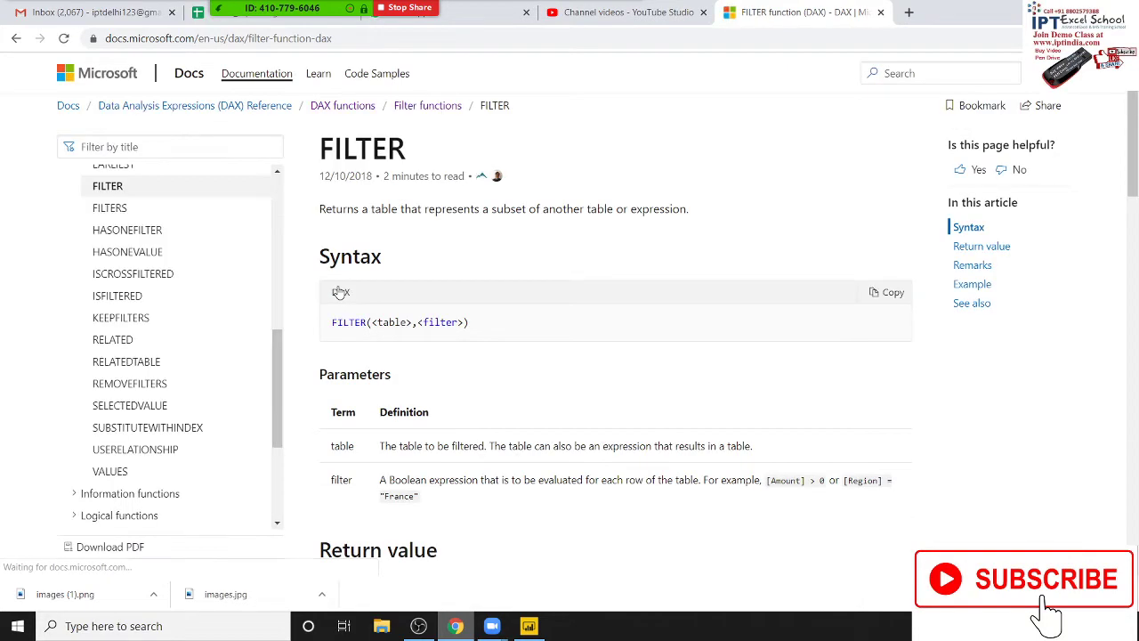
{"action": "scroll", "coordinate": [428, 365], "scroll_direction": "down", "scroll_amount": 3}
{"action": "scroll", "coordinate": [428, 365], "scroll_direction": "down", "scroll_amount": 2}
{"action": "scroll", "coordinate": [436, 360], "scroll_direction": "down", "scroll_amount": 1}
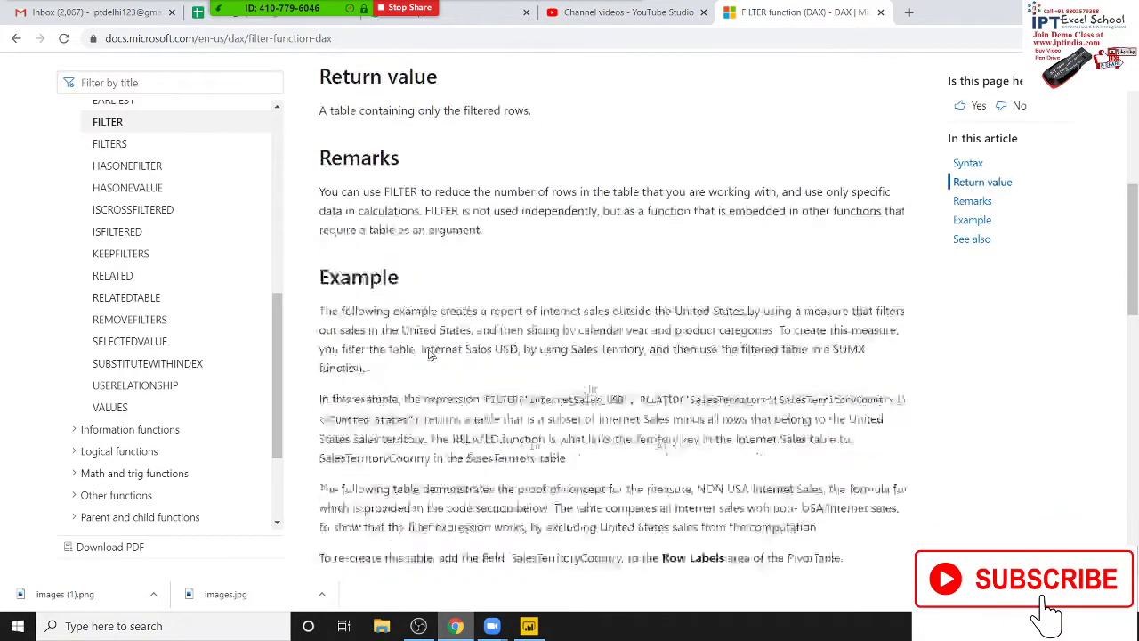
{"action": "scroll", "coordinate": [445, 356], "scroll_direction": "down", "scroll_amount": 1}
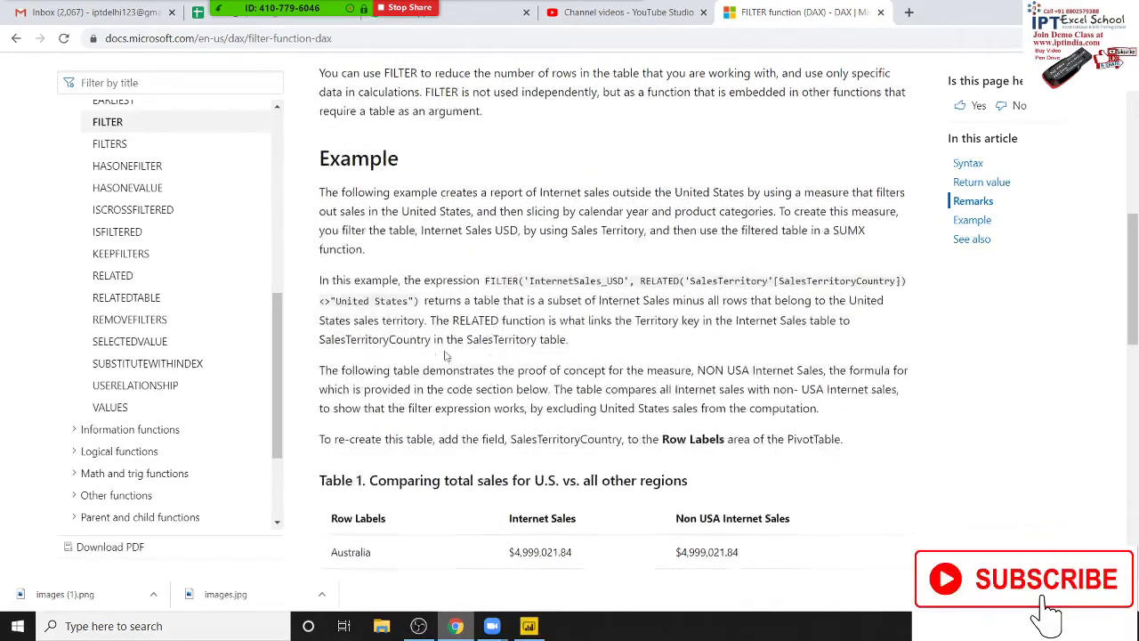
{"action": "scroll", "coordinate": [499, 329], "scroll_direction": "up", "scroll_amount": 4}
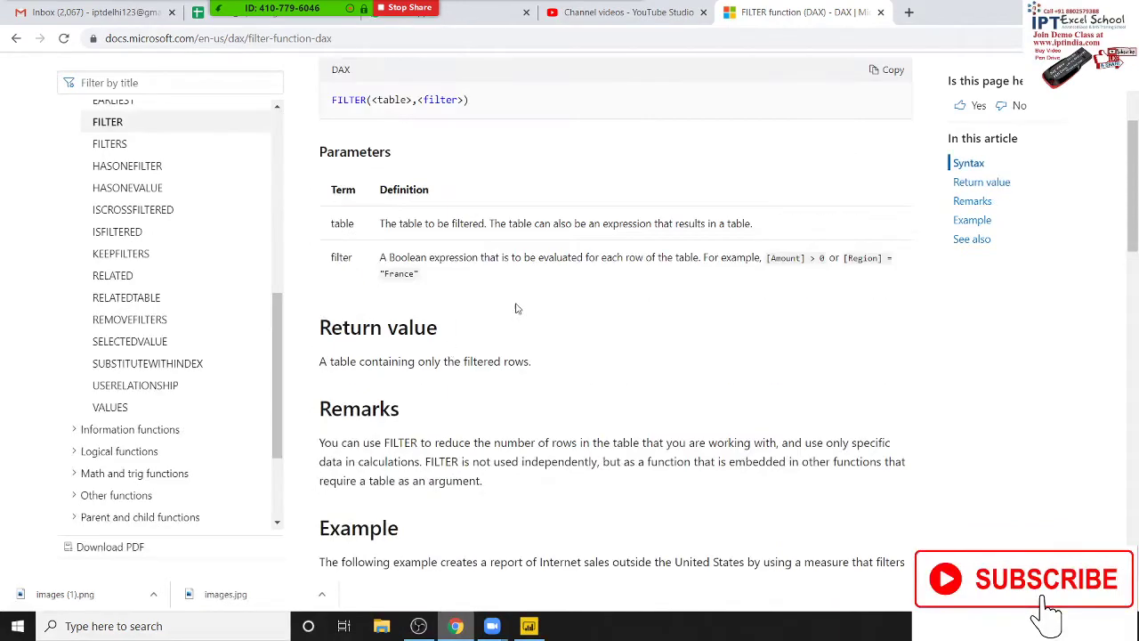
{"action": "left_click", "coordinate": [529, 625]}
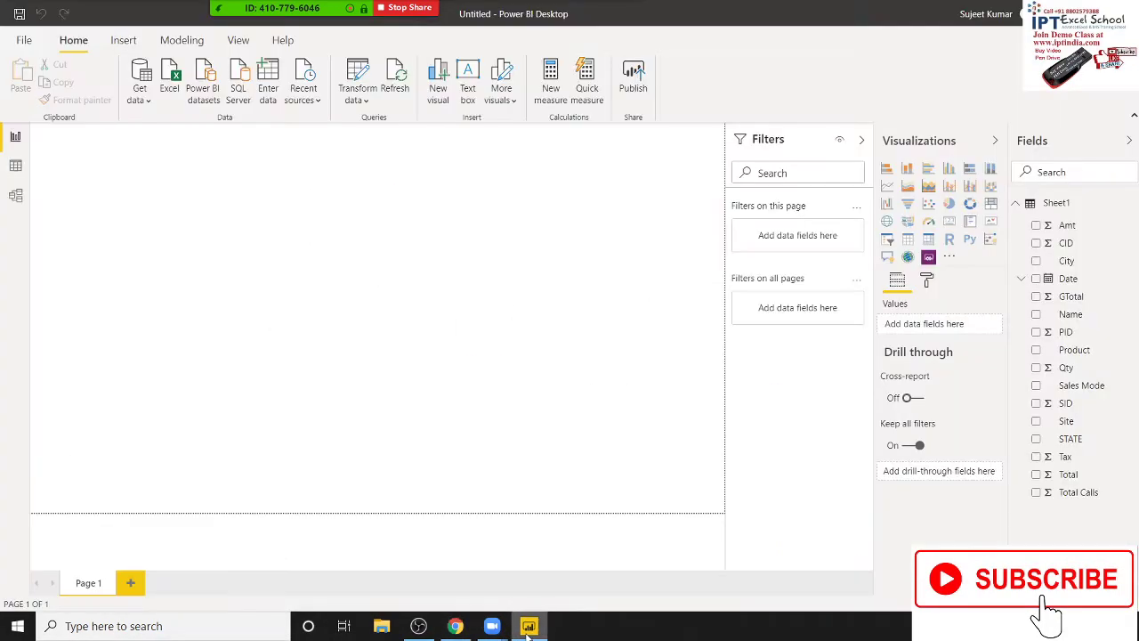
{"action": "left_click", "coordinate": [15, 168]}
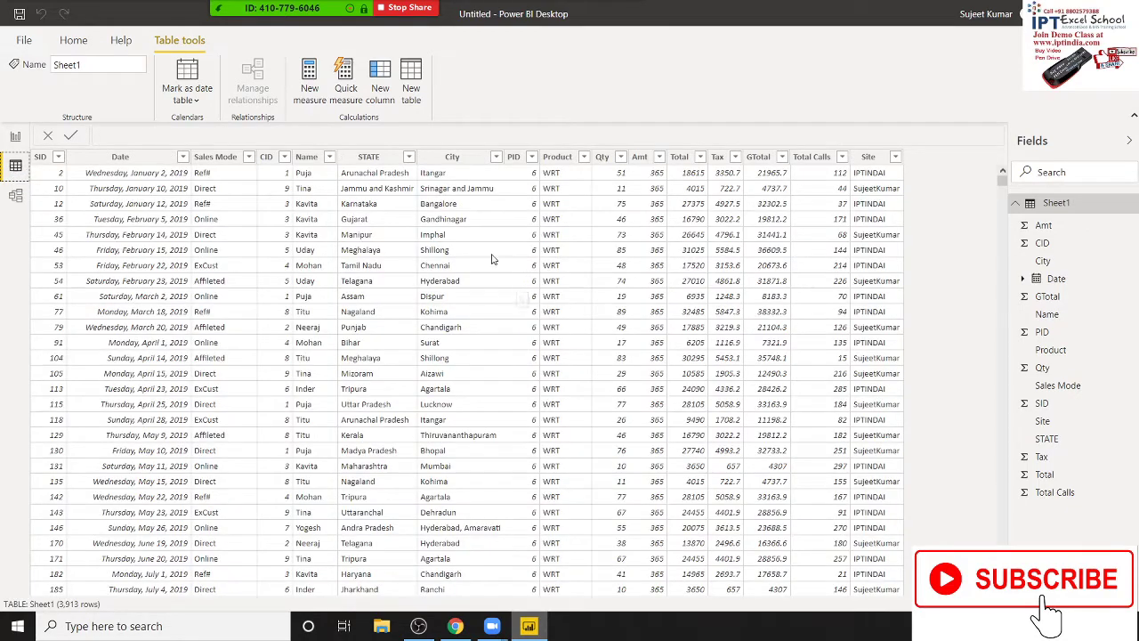
{"action": "left_click", "coordinate": [365, 247]}
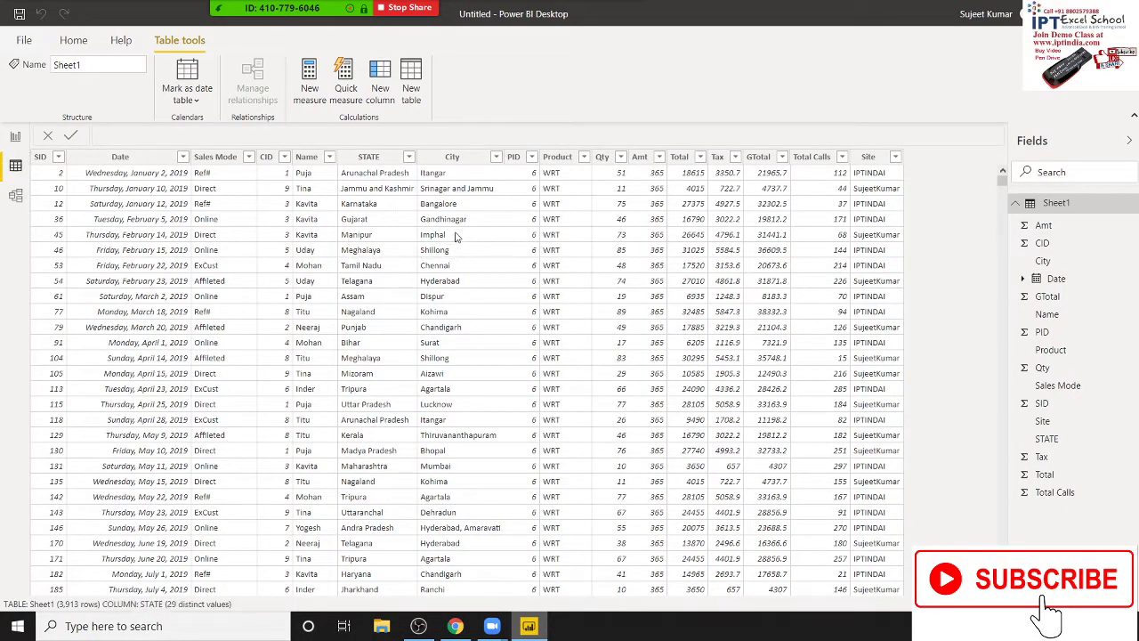
{"action": "scroll", "coordinate": [455, 239], "scroll_direction": "down", "scroll_amount": 4}
{"action": "scroll", "coordinate": [401, 231], "scroll_direction": "up", "scroll_amount": 4}
{"action": "left_click", "coordinate": [306, 157]}
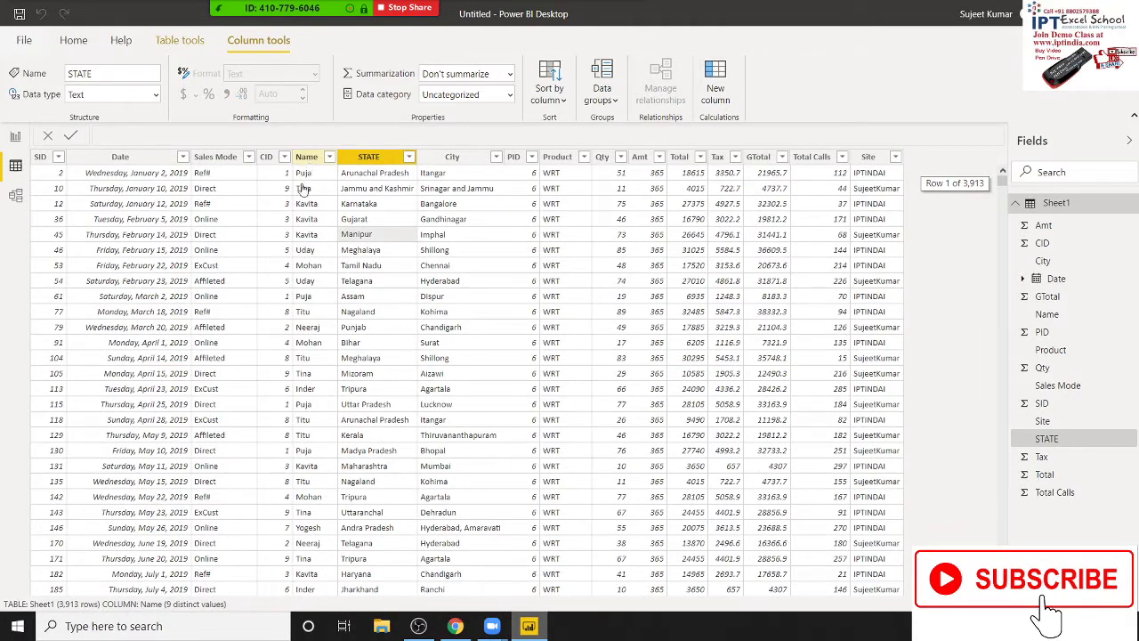
{"action": "left_click", "coordinate": [15, 136]}
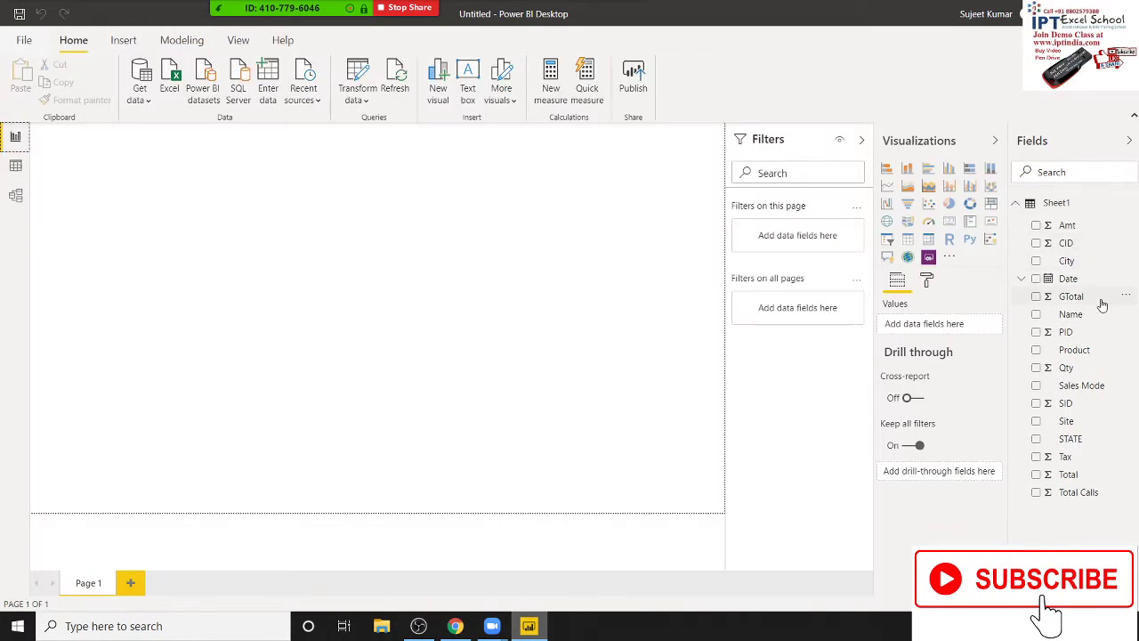
Build an enlarged Qty by Product clustered column chart on Page 1, discarding a stray Name visual.
{"action": "left_click_drag", "start_coordinate": [1071, 315], "coordinate": [398, 325]}
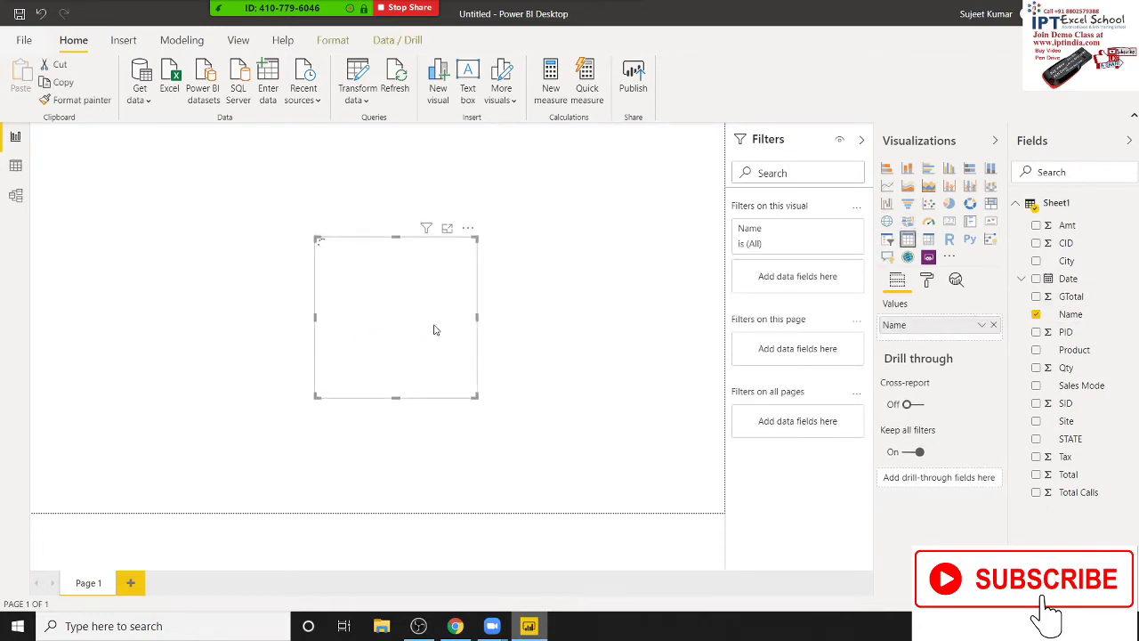
{"action": "key", "text": "Delete"}
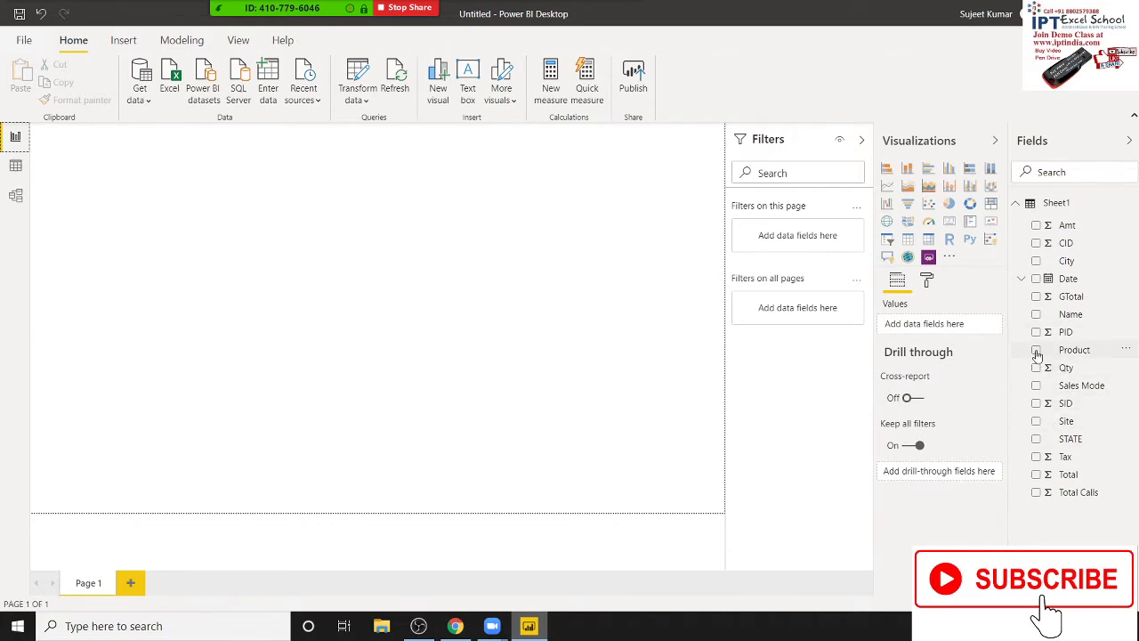
{"action": "left_click", "coordinate": [1036, 350]}
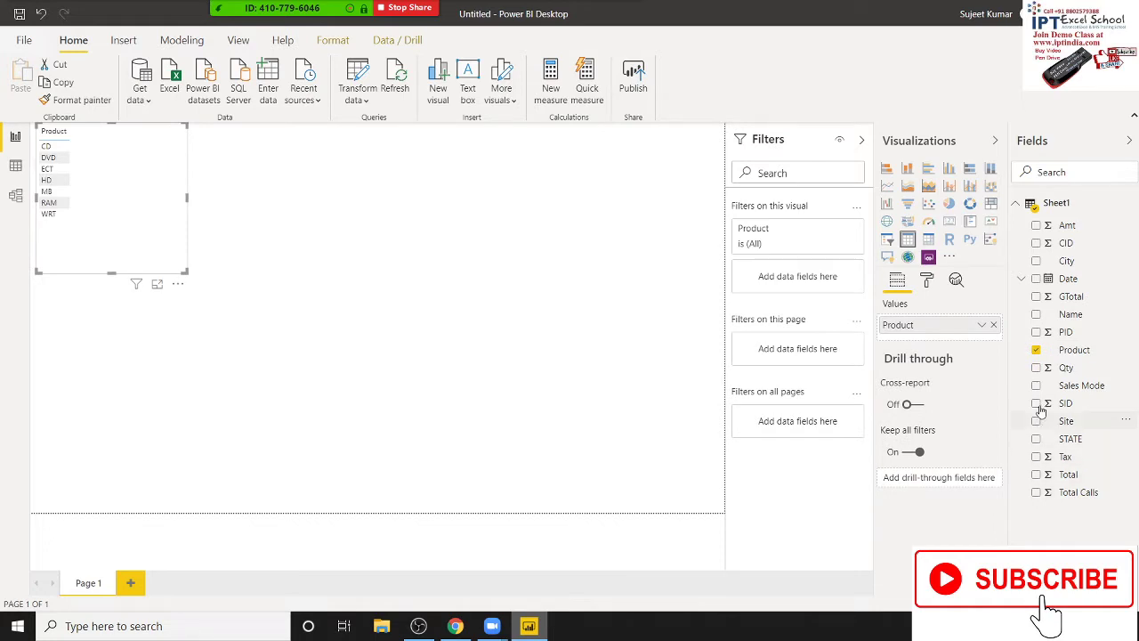
{"action": "left_click", "coordinate": [1036, 369]}
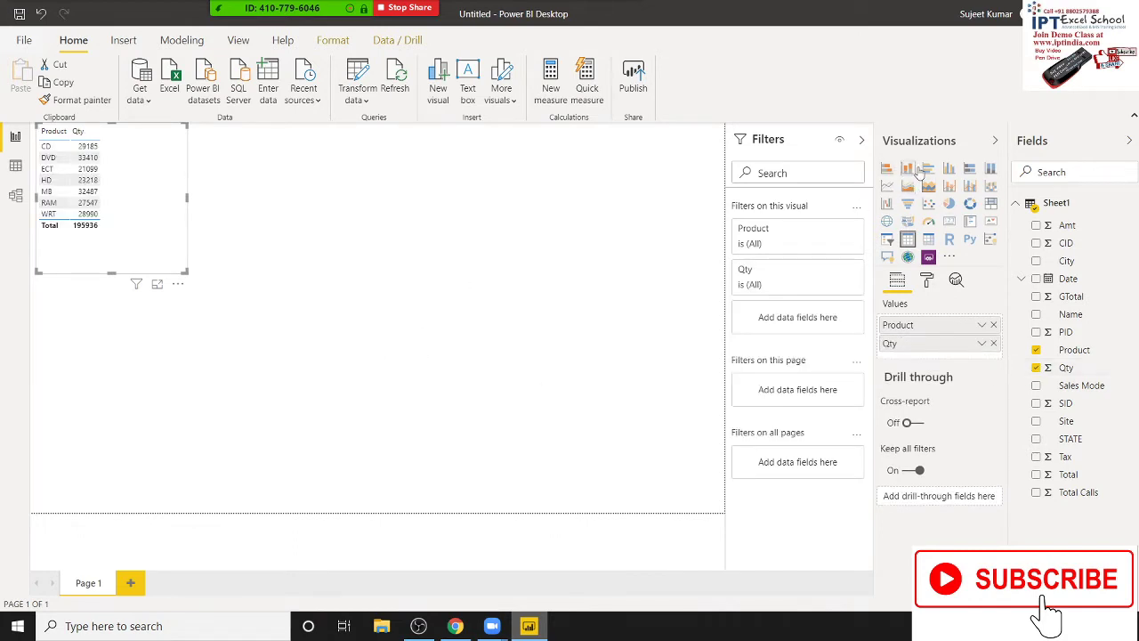
{"action": "left_click", "coordinate": [949, 175]}
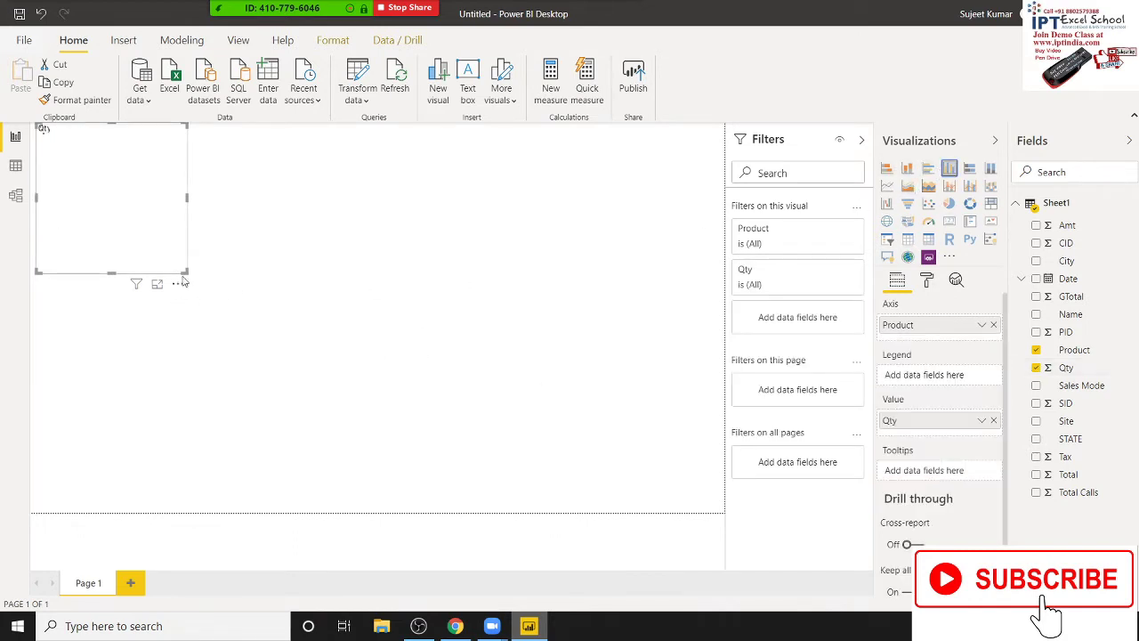
{"action": "left_click_drag", "start_coordinate": [297, 337], "coordinate": [378, 383]}
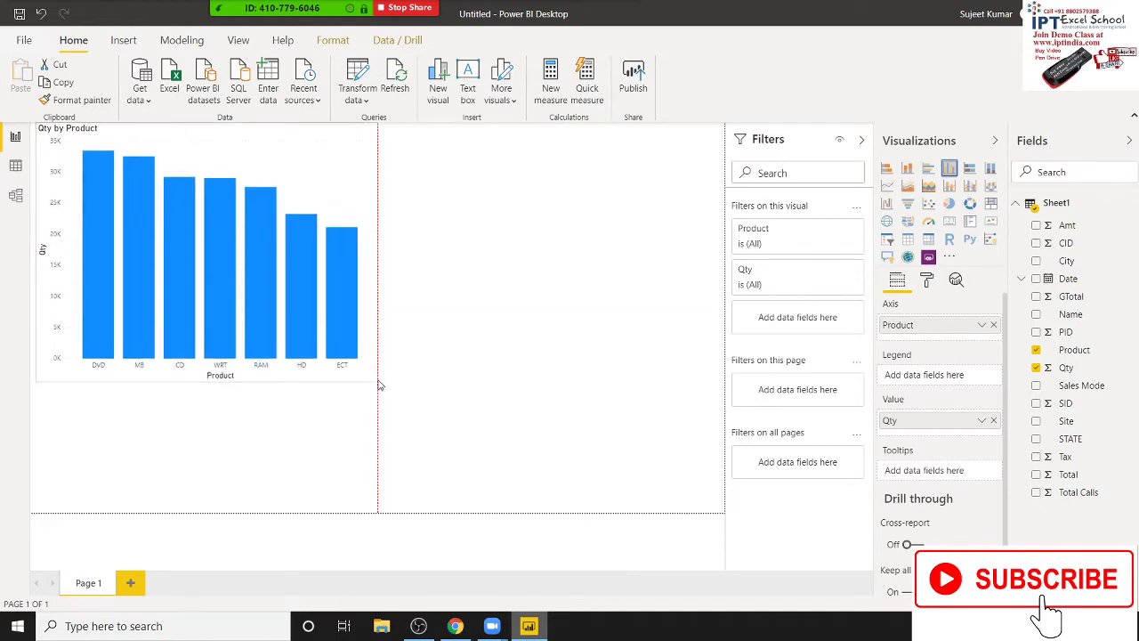
{"action": "left_click", "coordinate": [381, 388]}
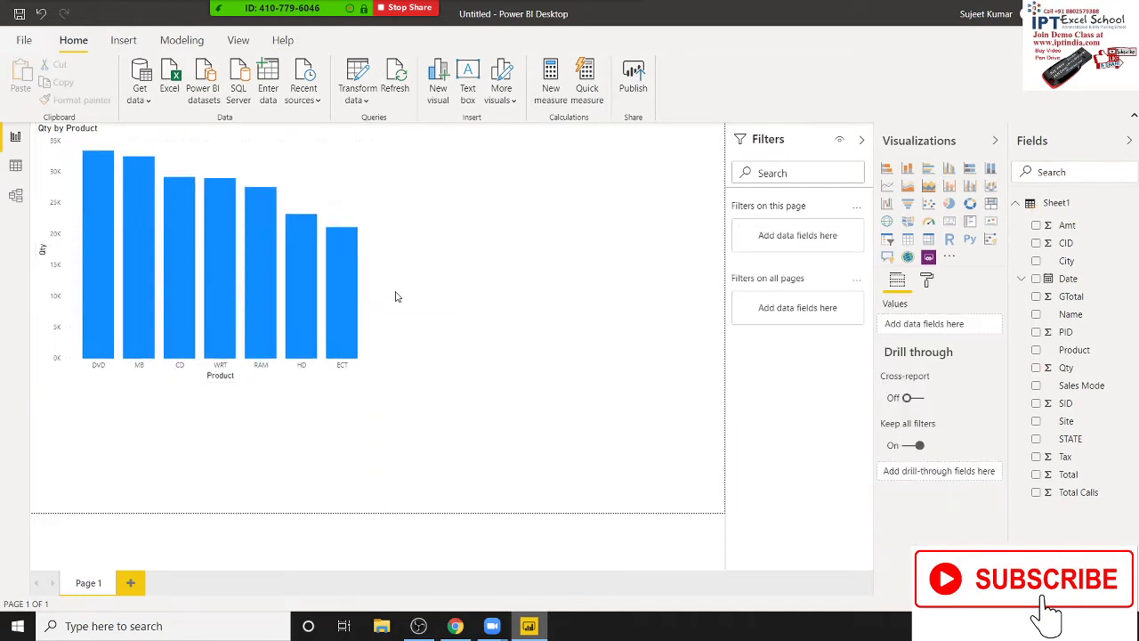
Add a compact dropdown Name slicer beside the chart.
{"action": "left_click", "coordinate": [888, 240]}
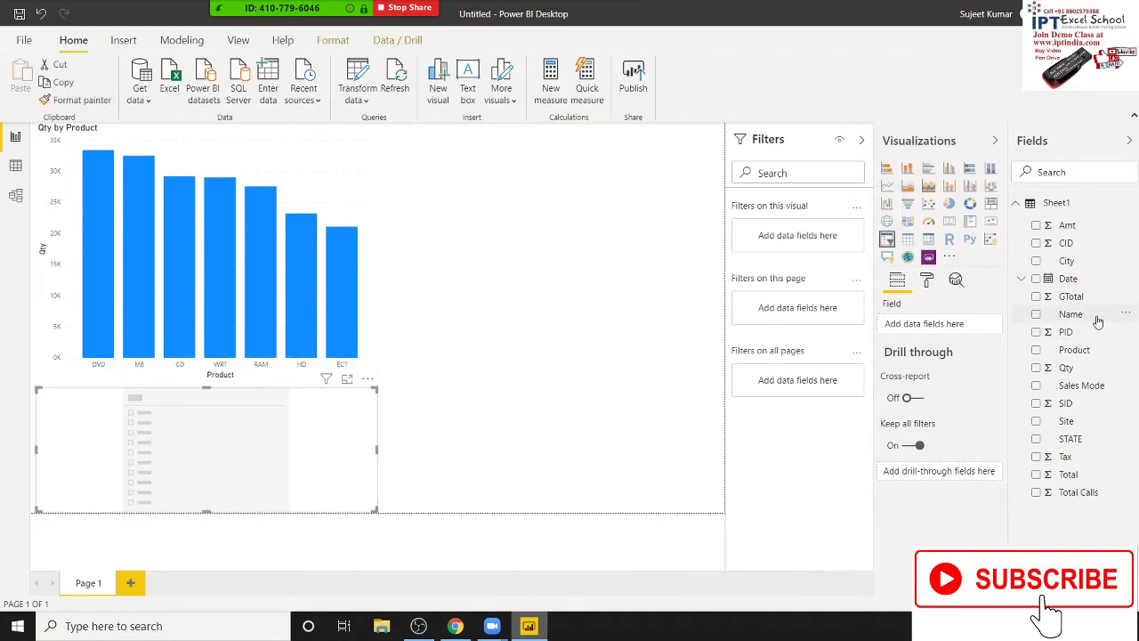
{"action": "left_click_drag", "start_coordinate": [1071, 314], "coordinate": [293, 492]}
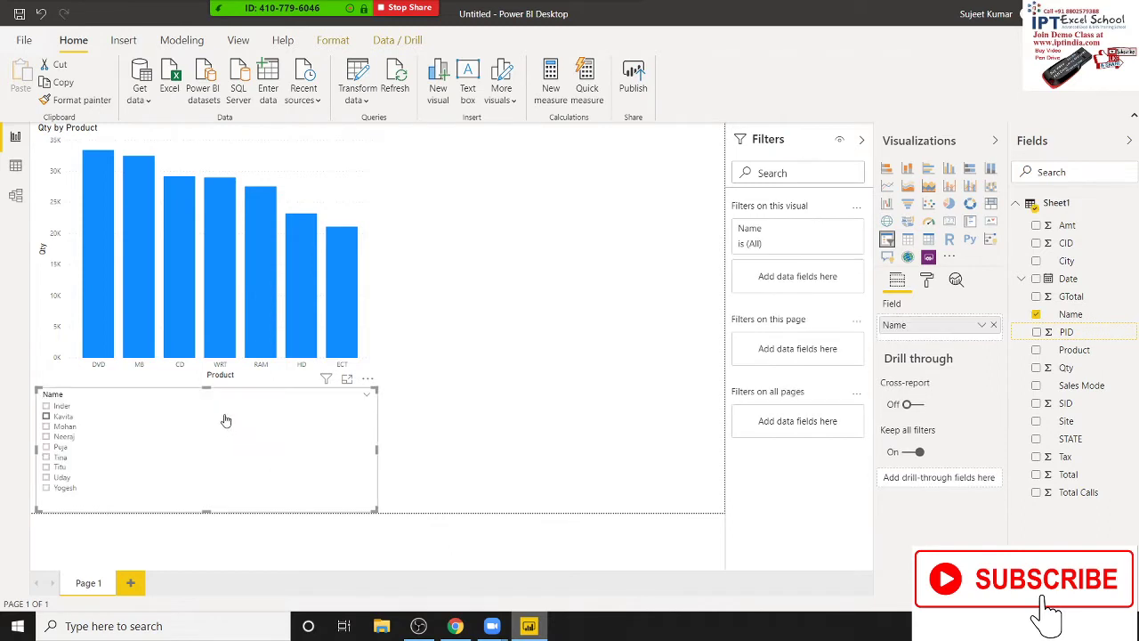
{"action": "mouse_move", "coordinate": [224, 420]}
{"action": "left_mouse_down"}
{"action": "mouse_move", "coordinate": [595, 234]}
{"action": "mouse_move", "coordinate": [596, 167]}
{"action": "left_mouse_up"}
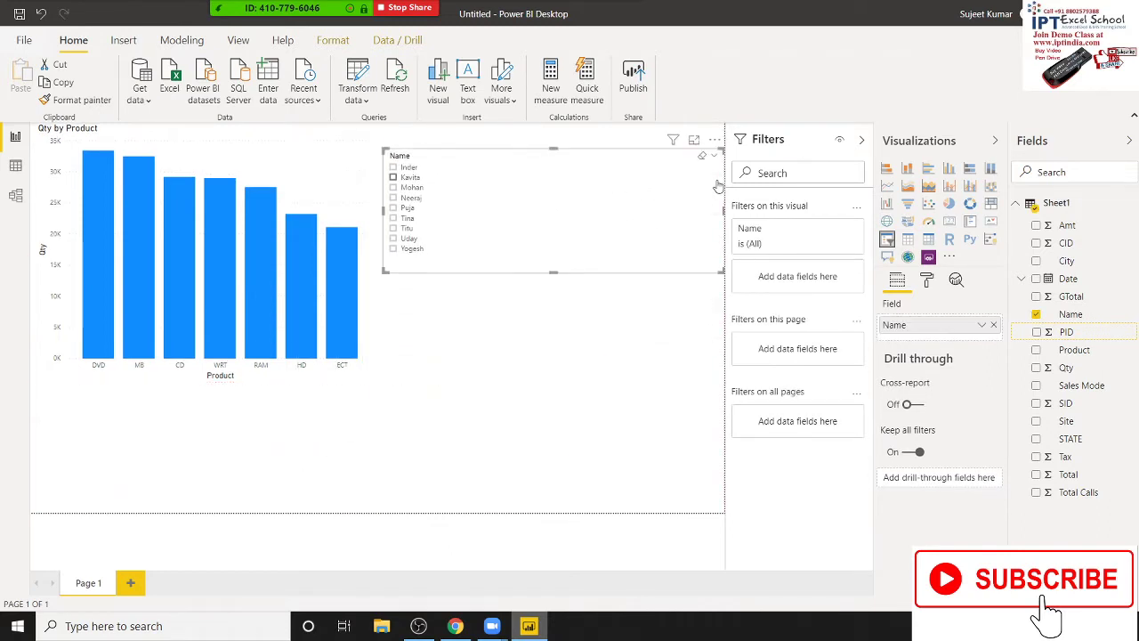
{"action": "left_click", "coordinate": [713, 157]}
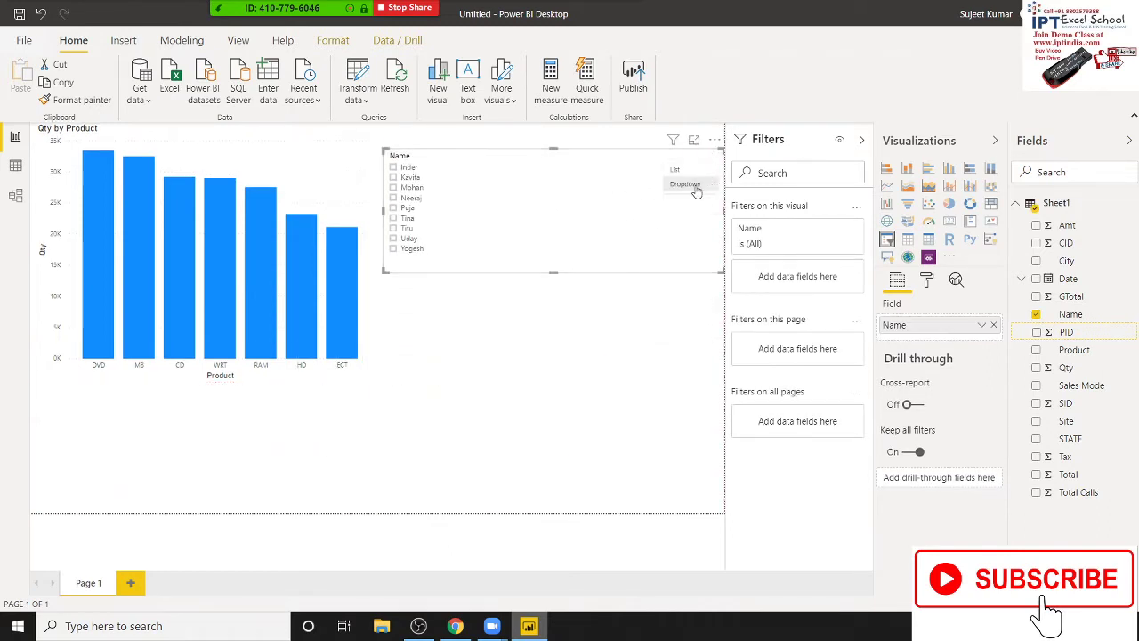
{"action": "left_click", "coordinate": [685, 184]}
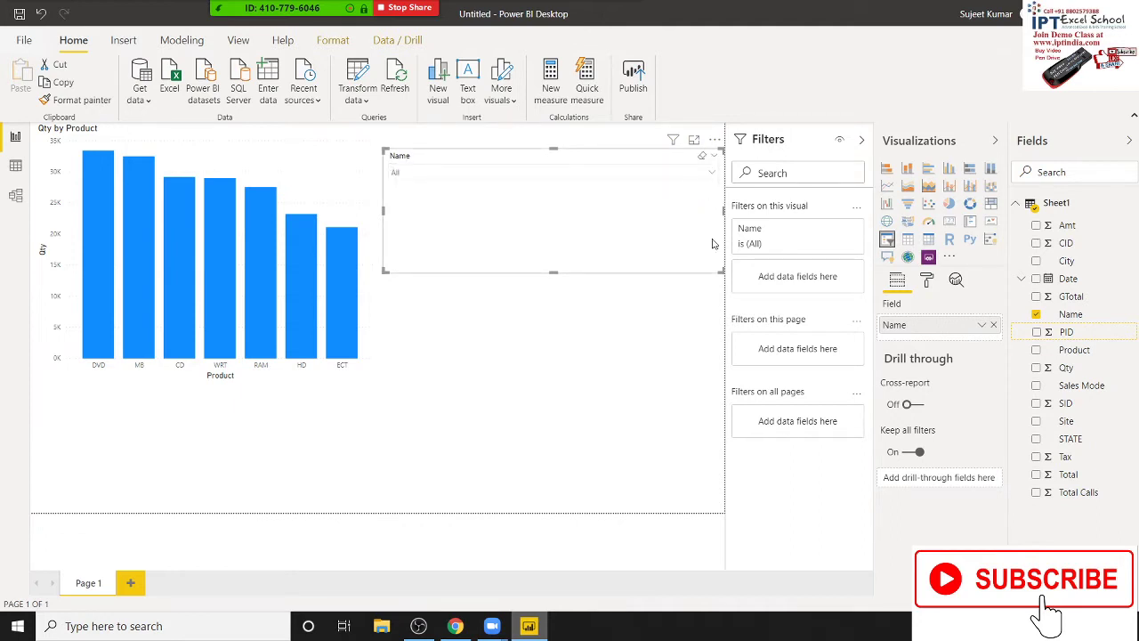
{"action": "left_click_drag", "start_coordinate": [723, 272], "coordinate": [618, 192]}
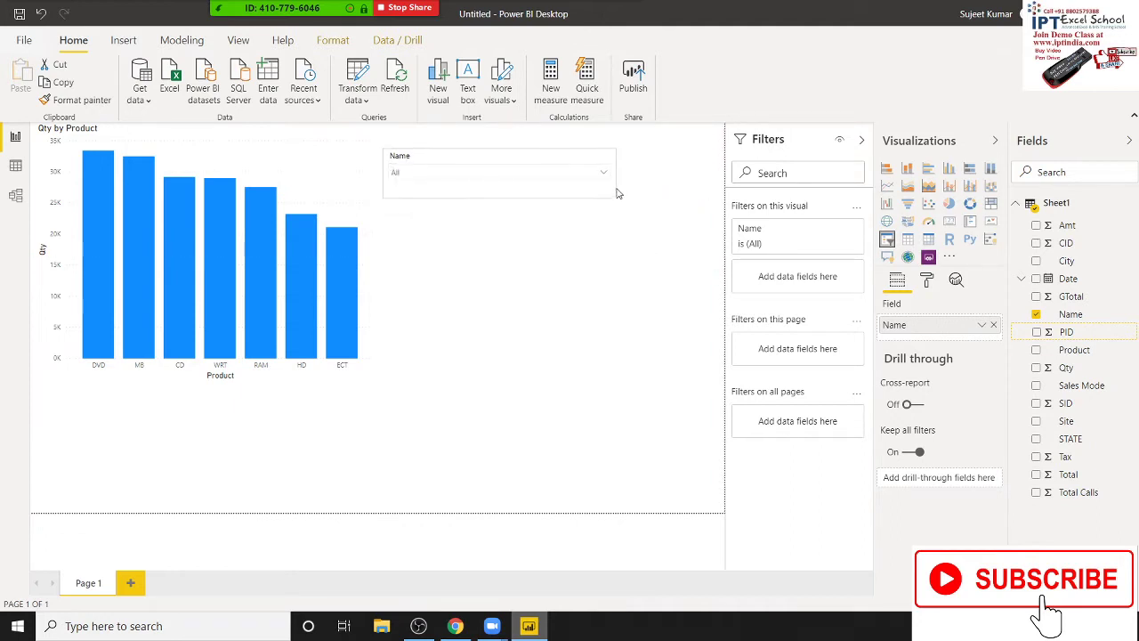
{"action": "left_click", "coordinate": [596, 234]}
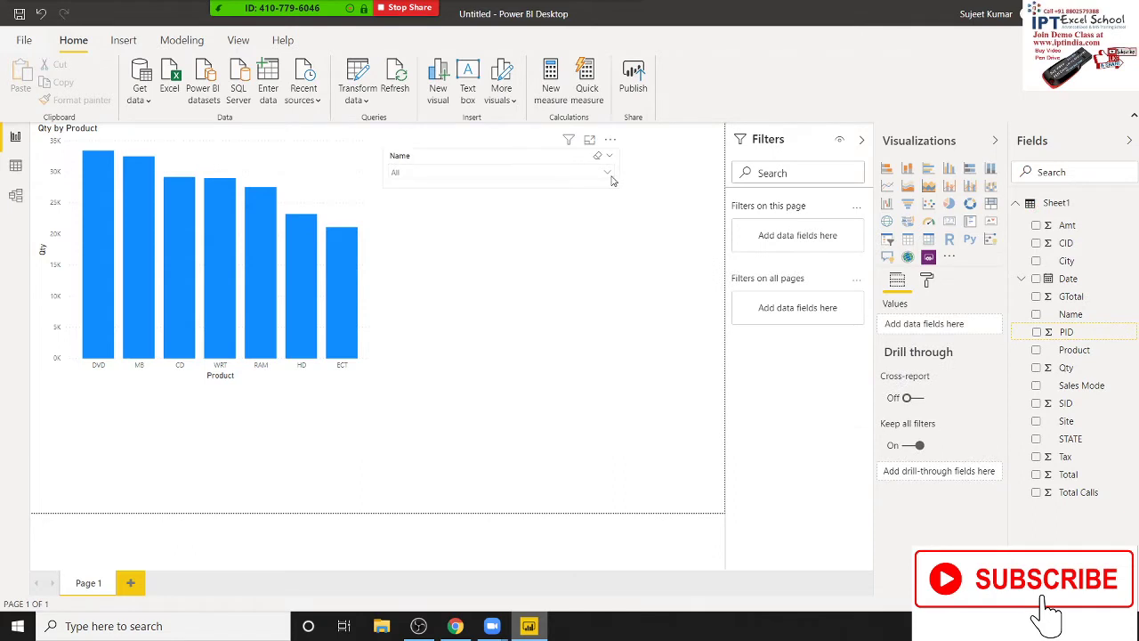
Filter the chart to Tina with the slicer, then add a new blank page.
{"action": "left_click", "coordinate": [611, 181]}
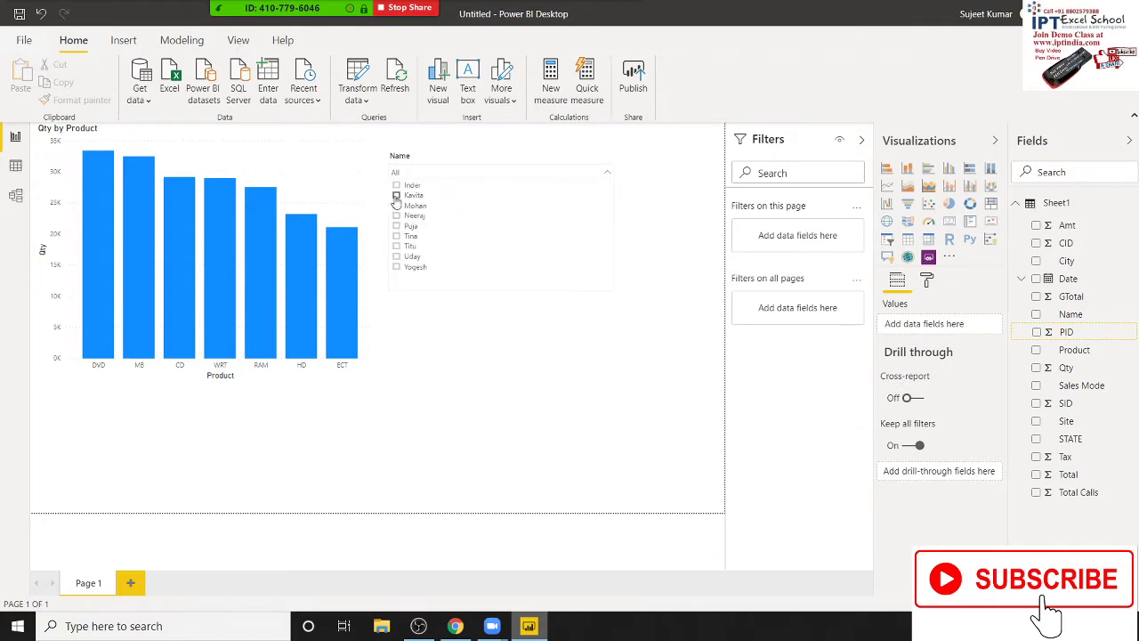
{"action": "left_click", "coordinate": [396, 236]}
{"action": "left_click", "coordinate": [396, 236]}
{"action": "left_click", "coordinate": [397, 237]}
{"action": "left_click", "coordinate": [516, 343]}
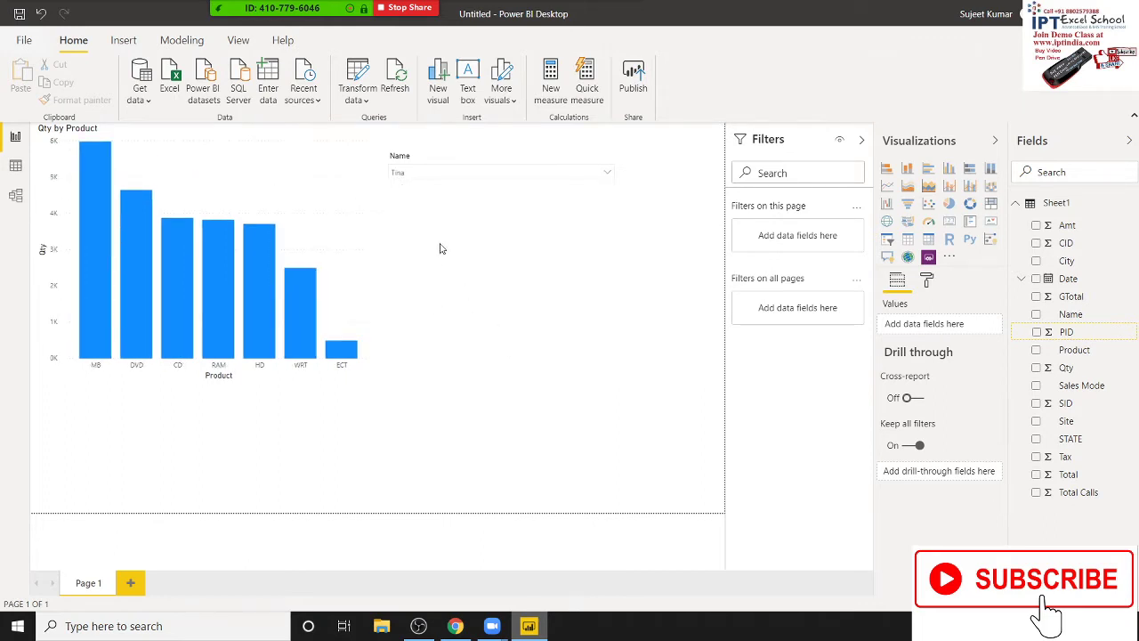
{"action": "left_click", "coordinate": [607, 173]}
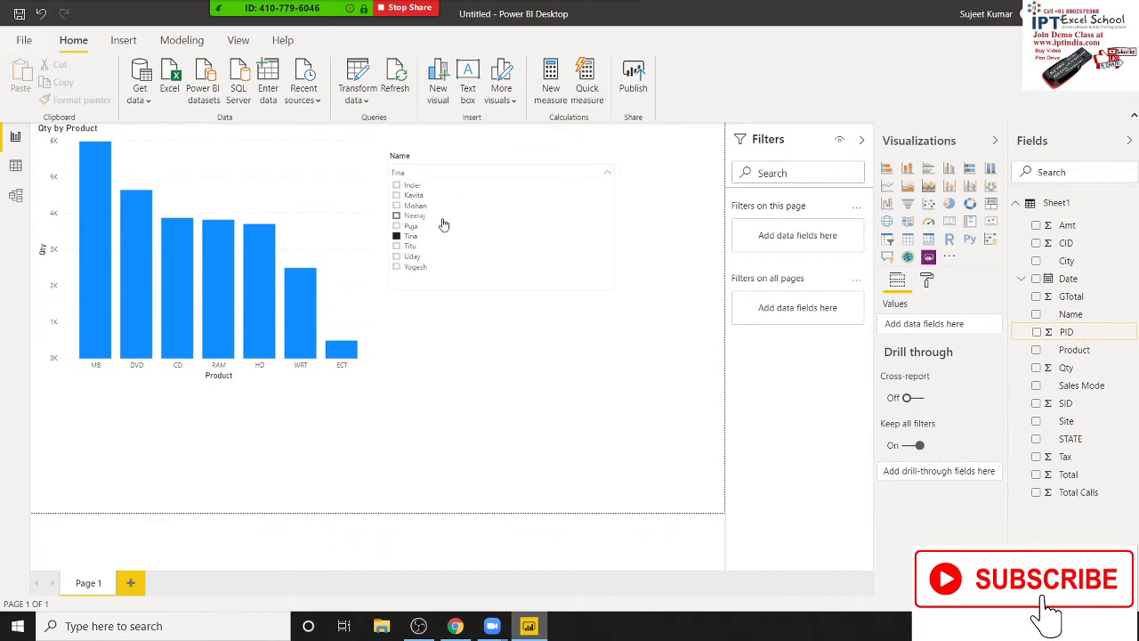
{"action": "left_click", "coordinate": [472, 364]}
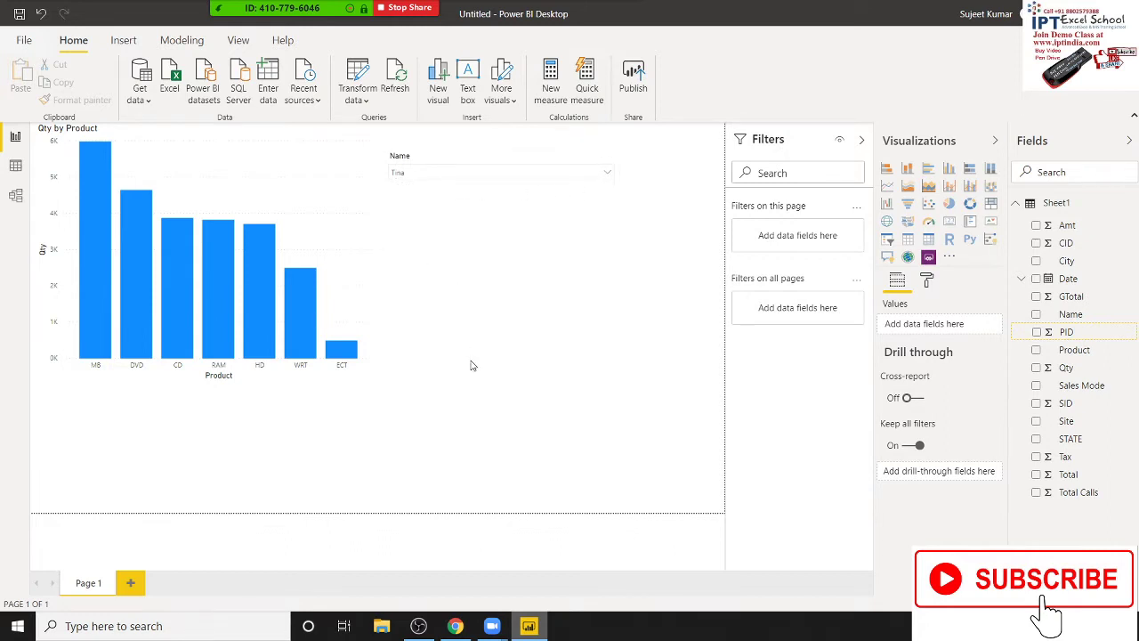
{"action": "left_click", "coordinate": [132, 582]}
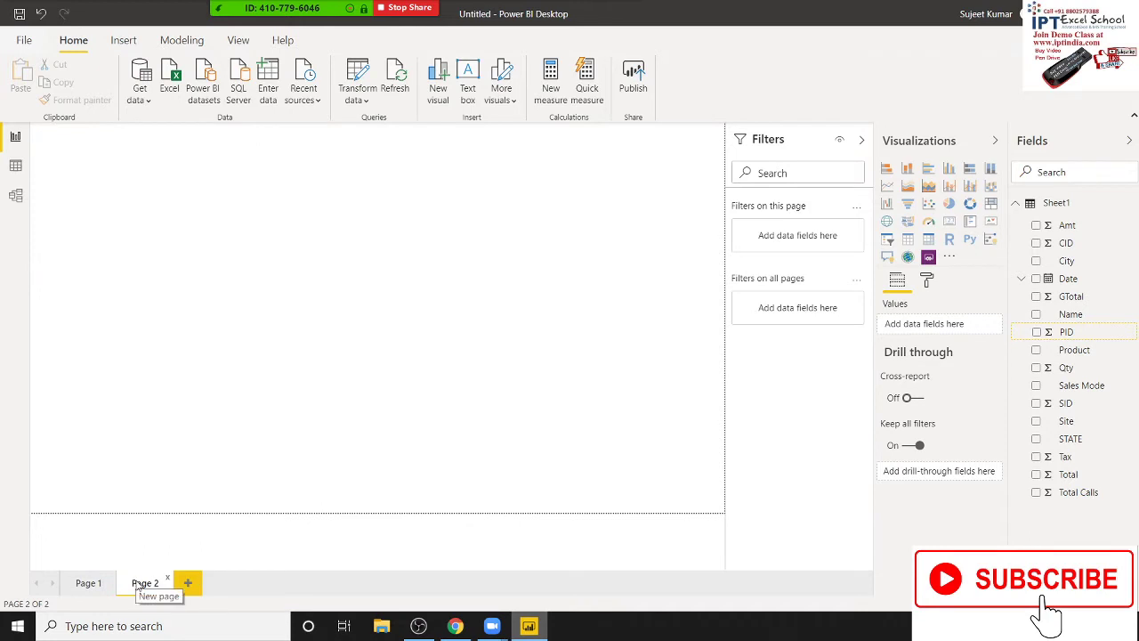
Rename Page 2 to Puja and switch to Data view showing Sheet1's 3,913 rows.
{"action": "double_click", "coordinate": [136, 583]}
{"action": "type", "text": "Sum"}
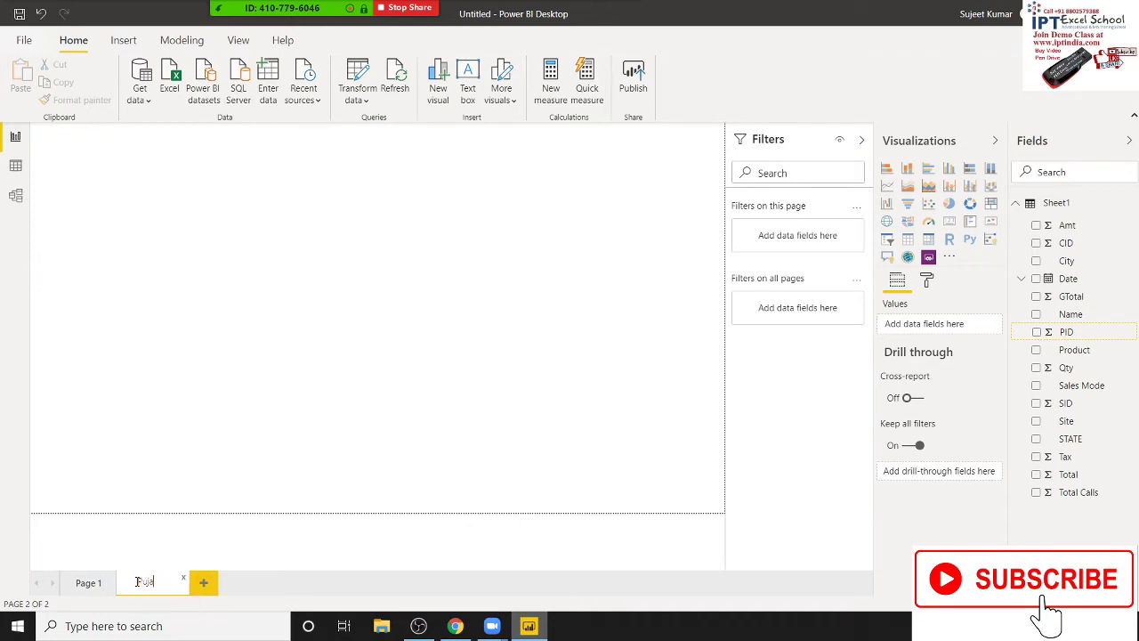
{"action": "key", "text": "Return"}
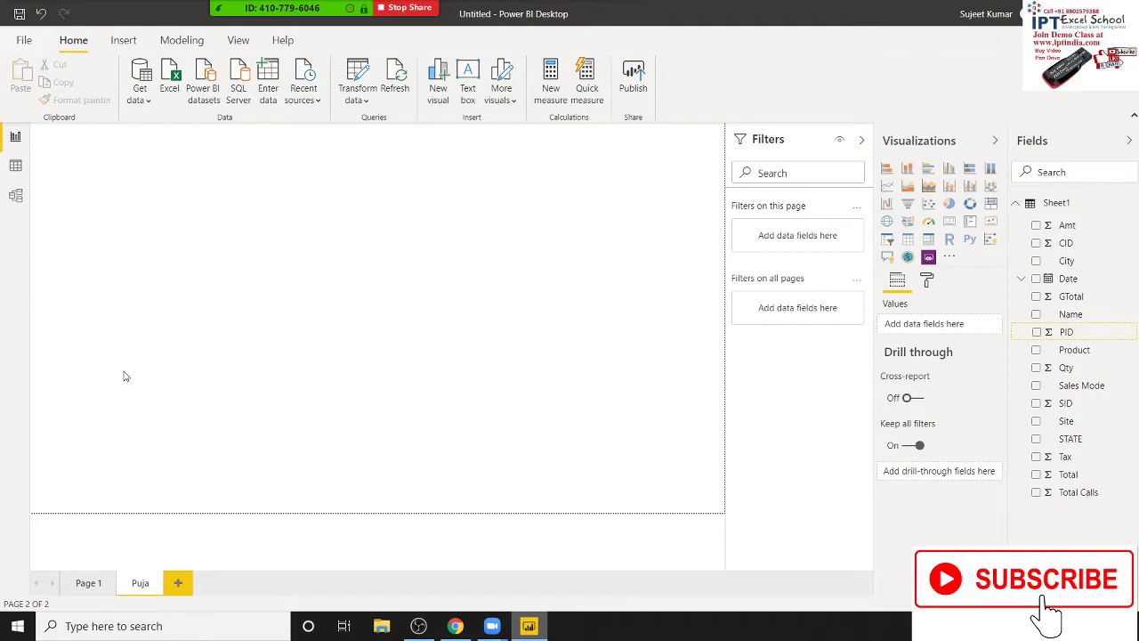
{"action": "left_click", "coordinate": [15, 165]}
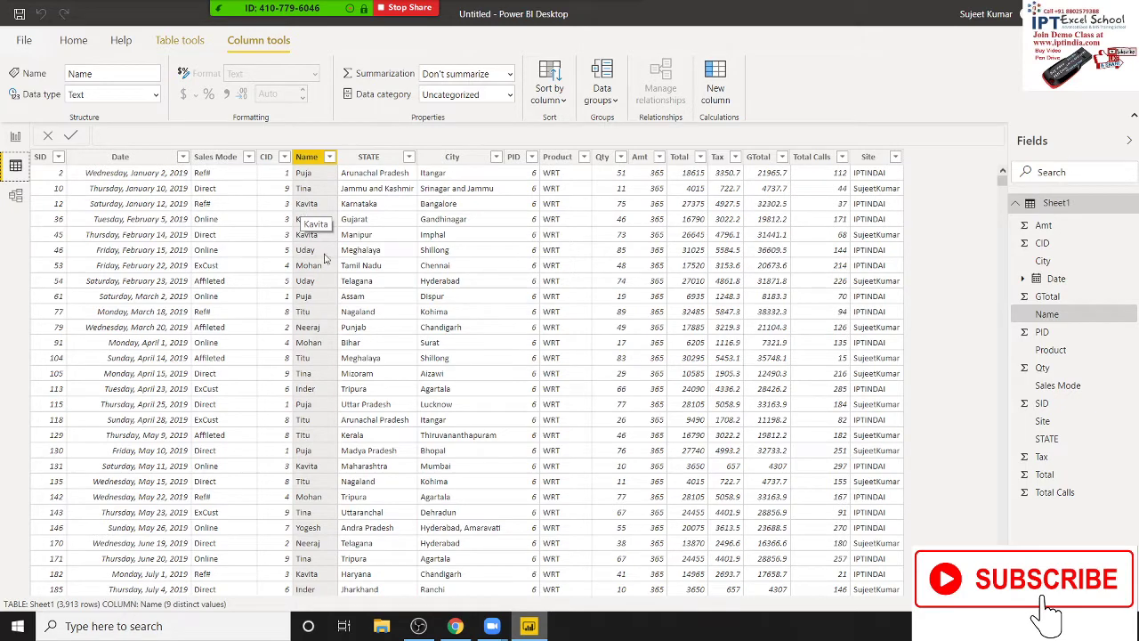
Start a new calculated table named Puja using the FILTER function.
{"action": "left_click", "coordinate": [1016, 205]}
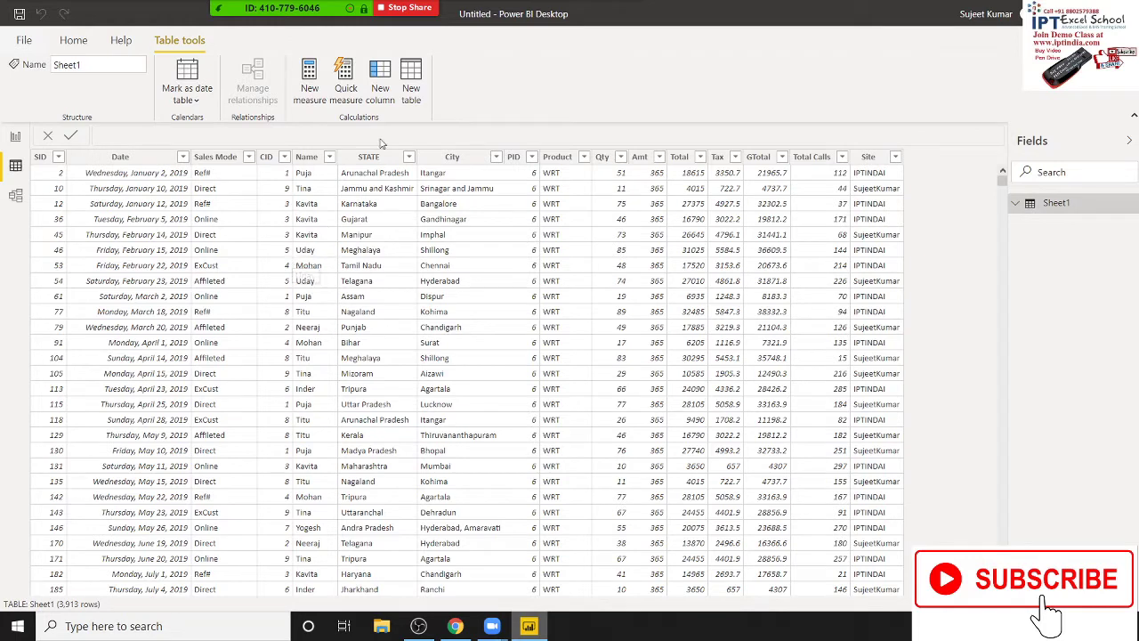
{"action": "left_click", "coordinate": [420, 78]}
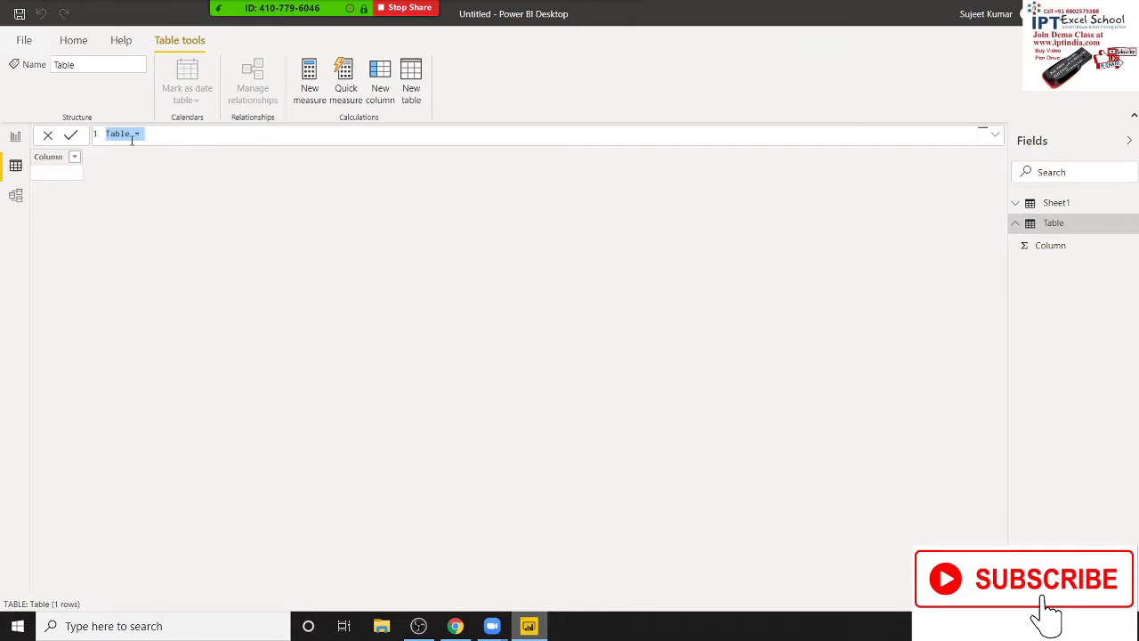
{"action": "left_click", "coordinate": [132, 136]}
{"action": "double_click", "coordinate": [130, 135]}
{"action": "type", "text": "Puja = "}
{"action": "type", "text": "f"}
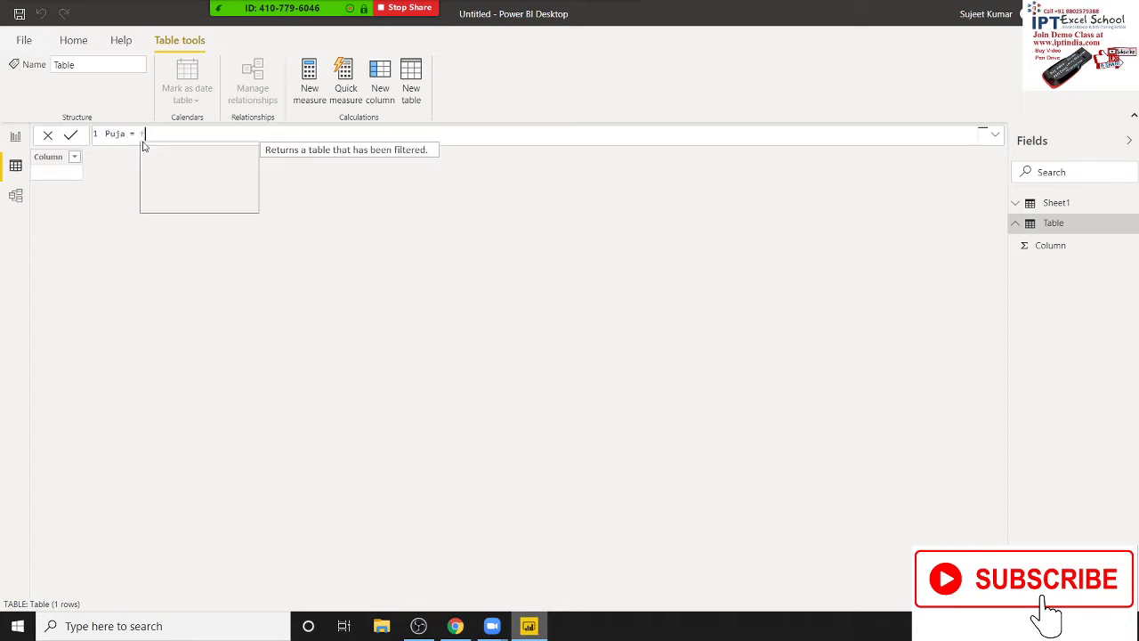
{"action": "type", "text": "ilter"}
{"action": "key", "text": "Tab"}
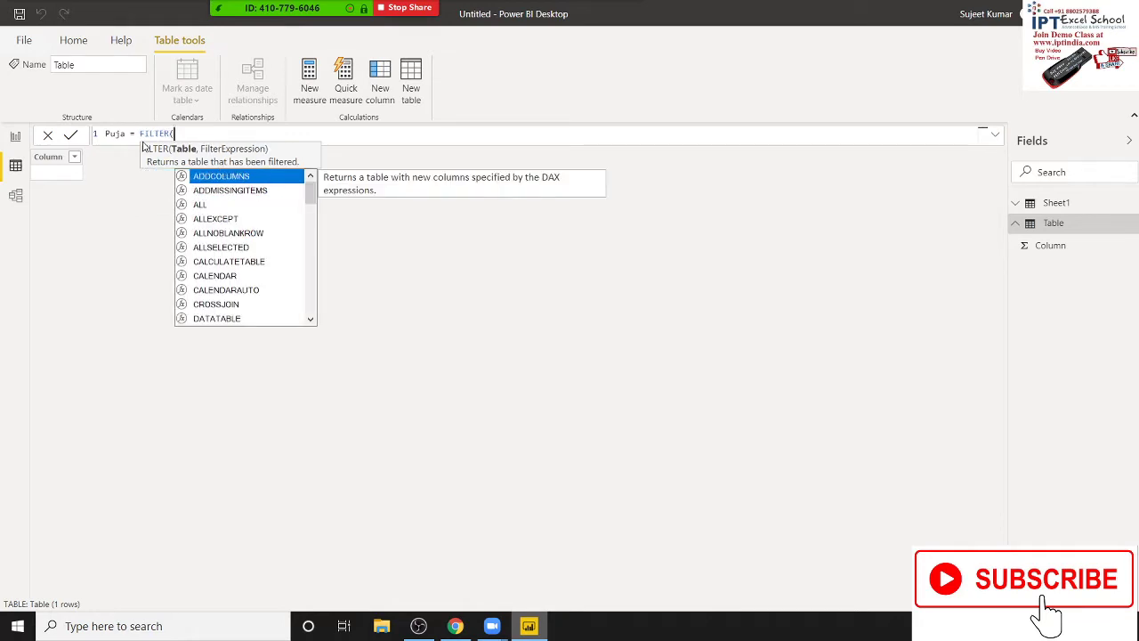
Complete the formula as FILTER(Sheet1, Sheet1[Name]="Puja") and commit it.
{"action": "key", "text": "Down"}
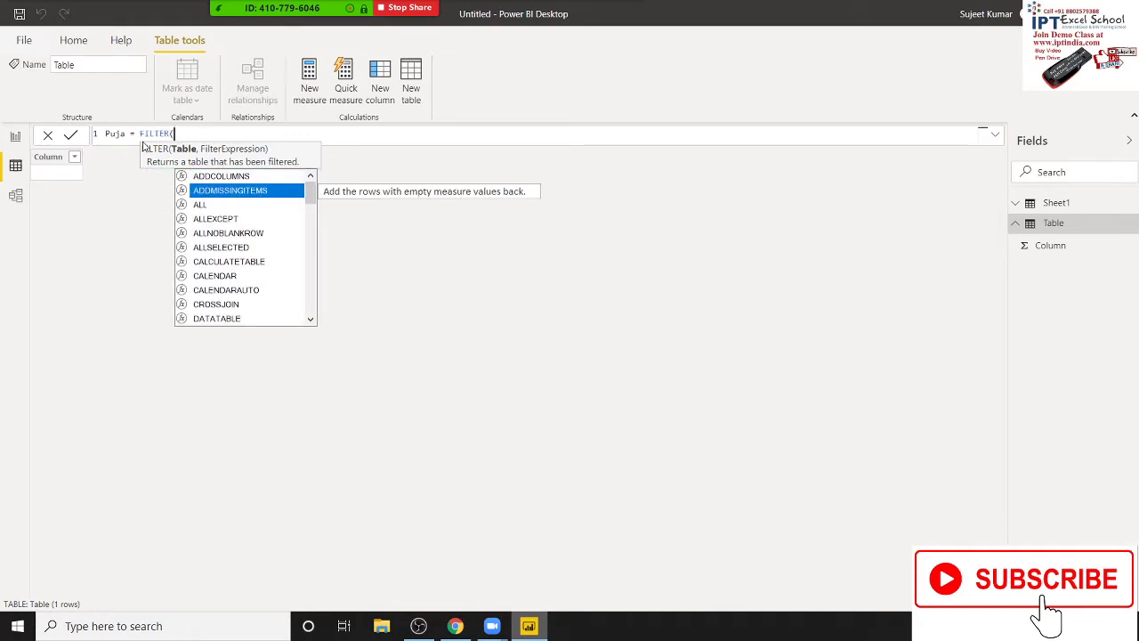
{"action": "type", "text": "sh"}
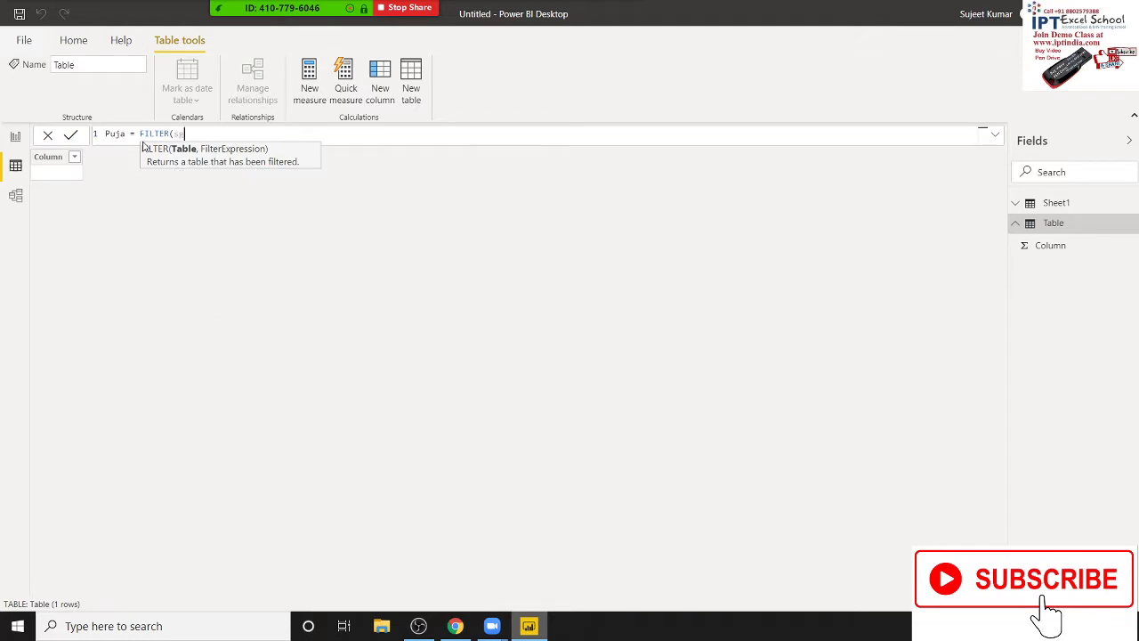
{"action": "key", "text": "BackSpace"}
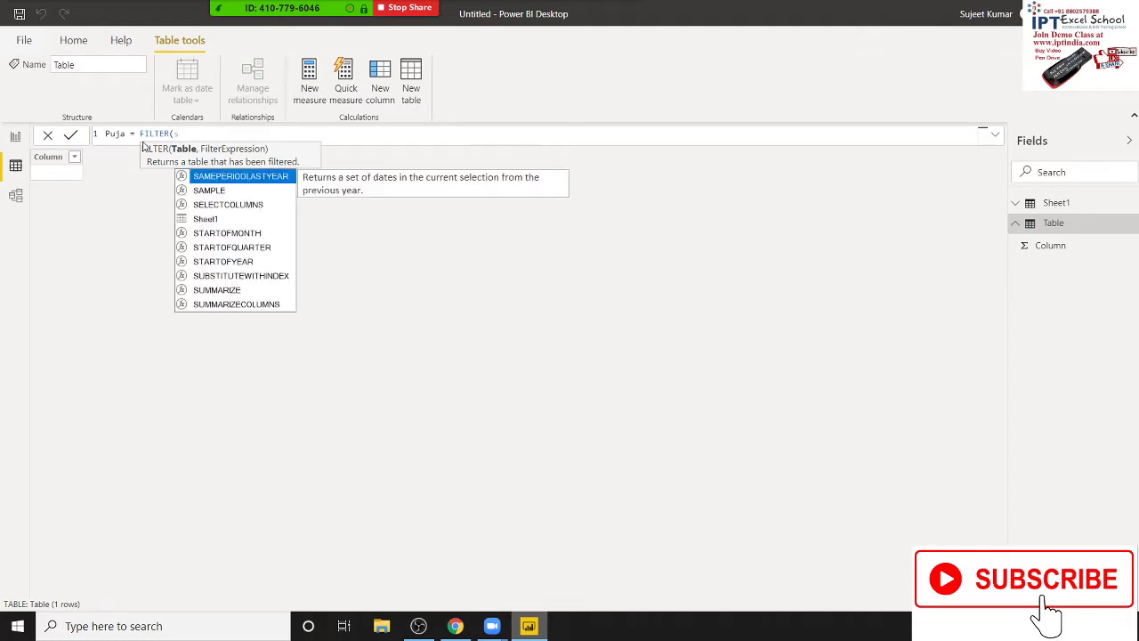
{"action": "type", "text": "h"}
{"action": "key", "text": "Tab"}
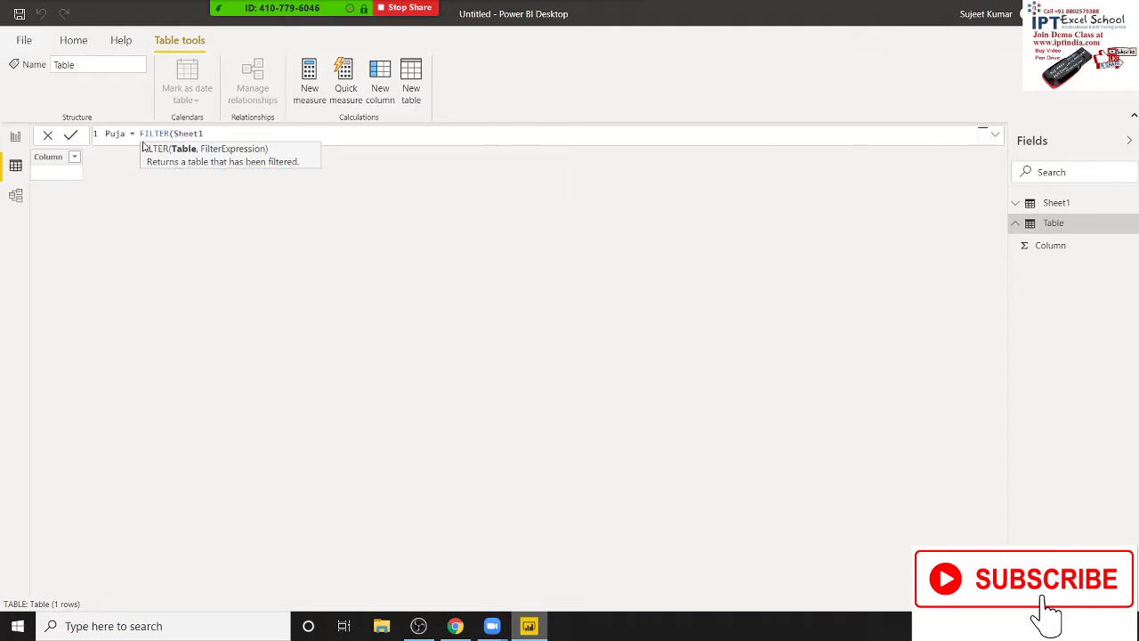
{"action": "type", "text": ","}
{"action": "type", "text": "Sh"}
{"action": "key", "text": "BackSpace"}
{"action": "key", "text": "BackSpace"}
{"action": "type", "text": "s"}
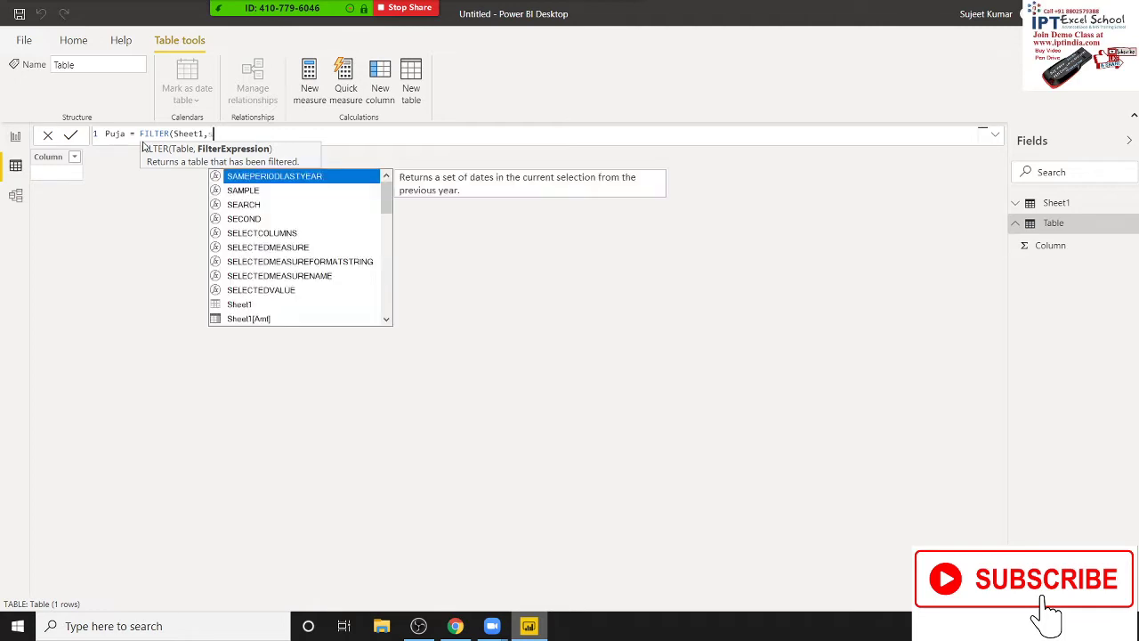
{"action": "type", "text": "h"}
{"action": "key", "text": "Down"}
{"action": "key", "text": "Down"}
{"action": "key", "text": "Down"}
{"action": "key", "text": "Down"}
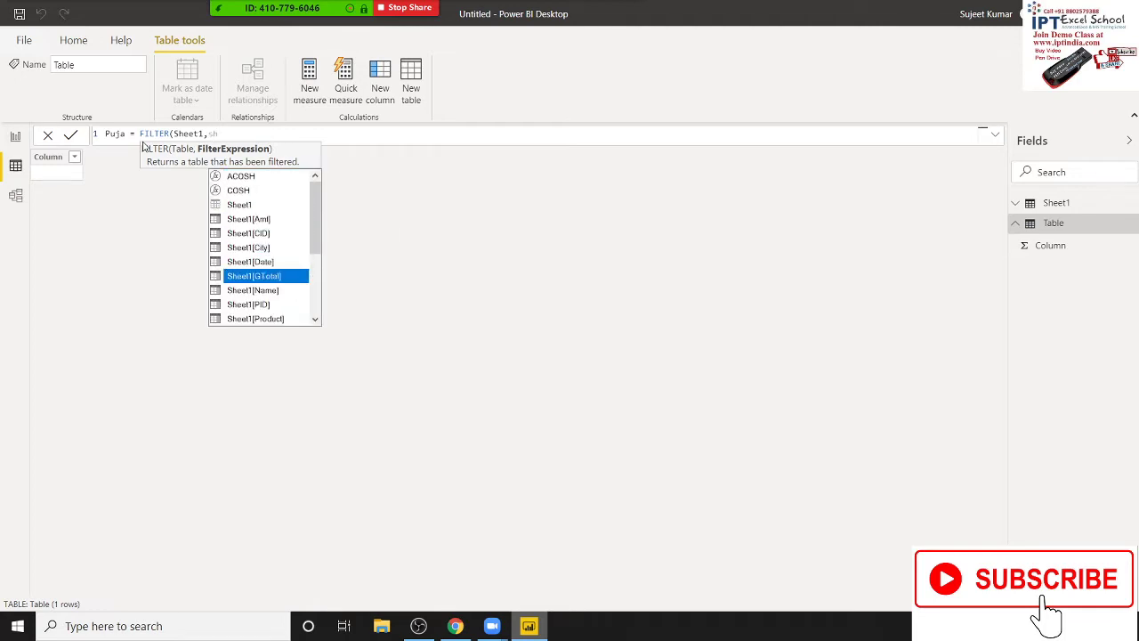
{"action": "key", "text": "Down"}
{"action": "key", "text": "Tab"}
{"action": "type", "text": "\""}
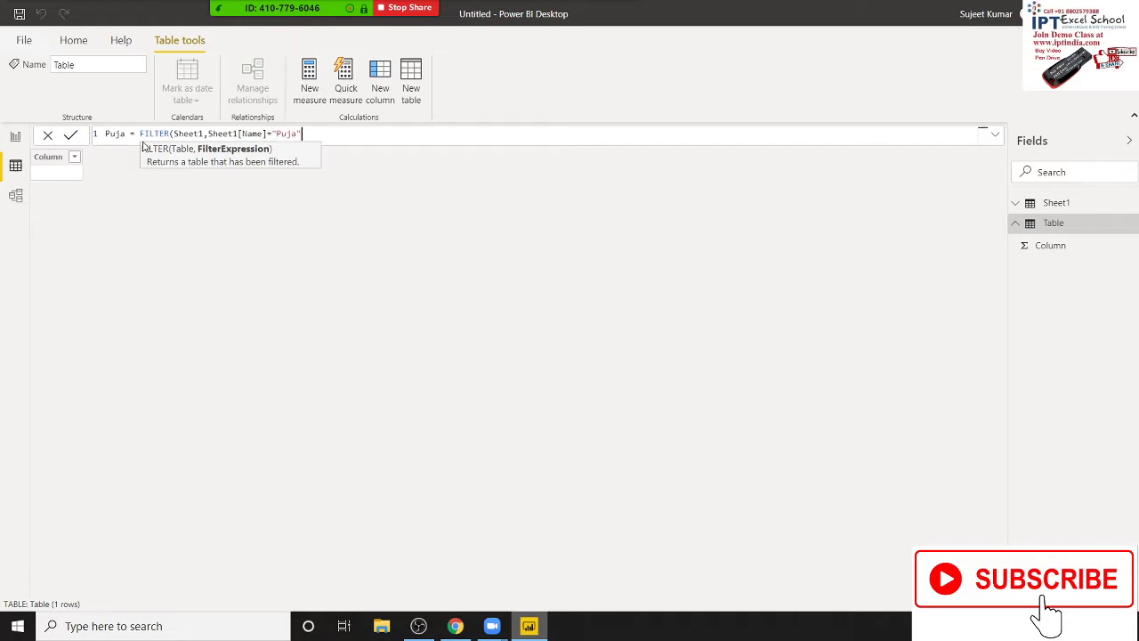
{"action": "type", "text": ")"}
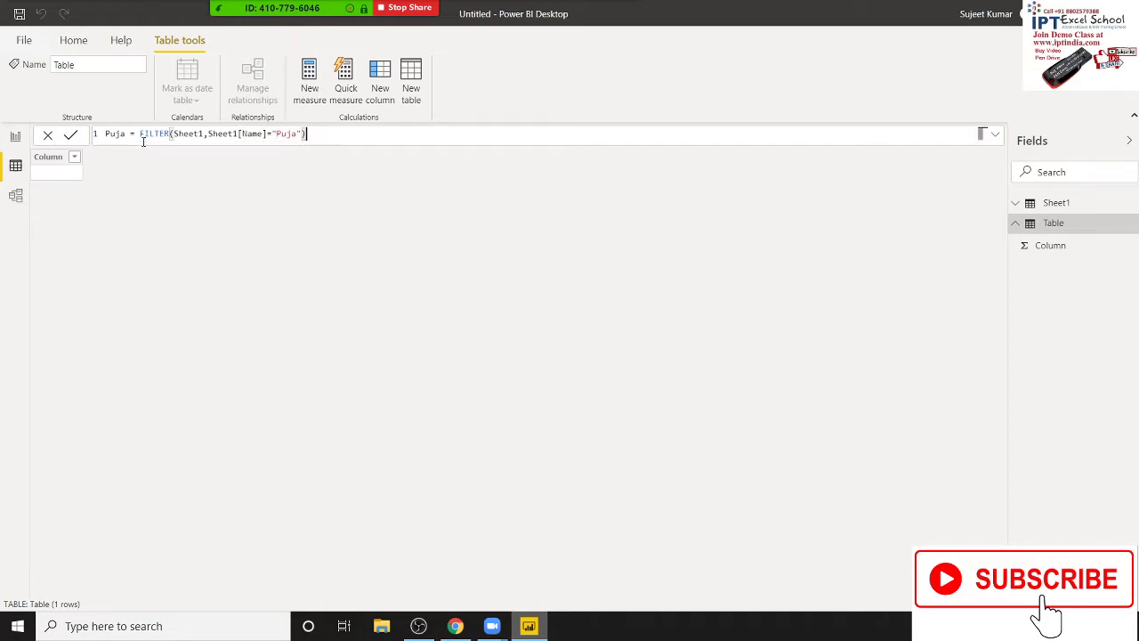
{"action": "key", "text": "Return"}
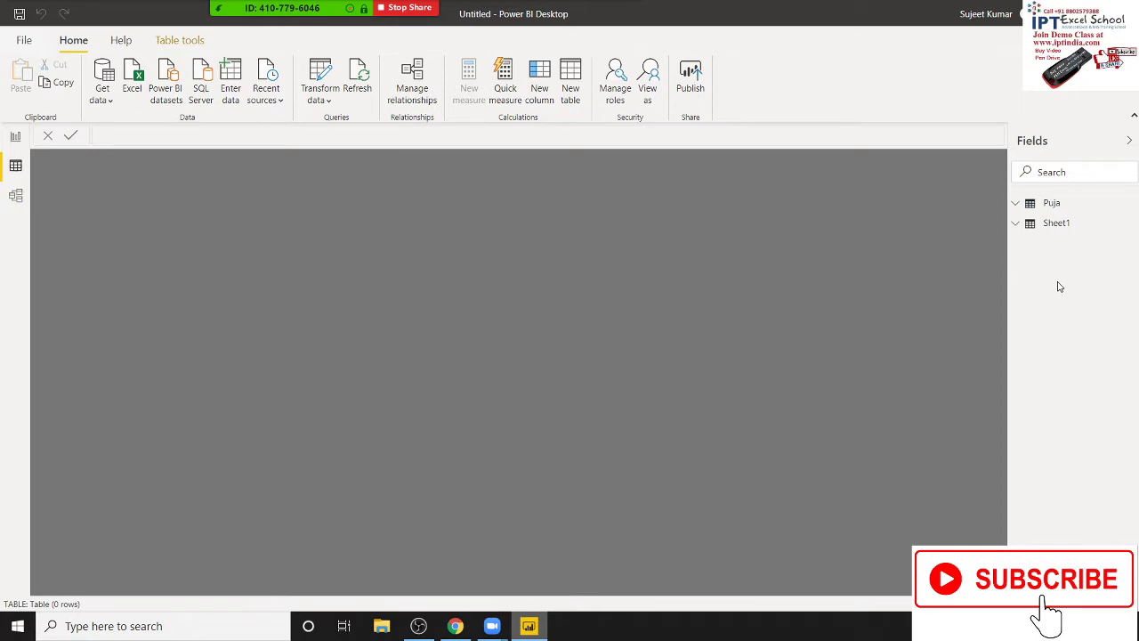
Inspect the Puja table's 455 rows and its Amt and Name columns, then return to Report view.
{"action": "left_click", "coordinate": [1052, 205]}
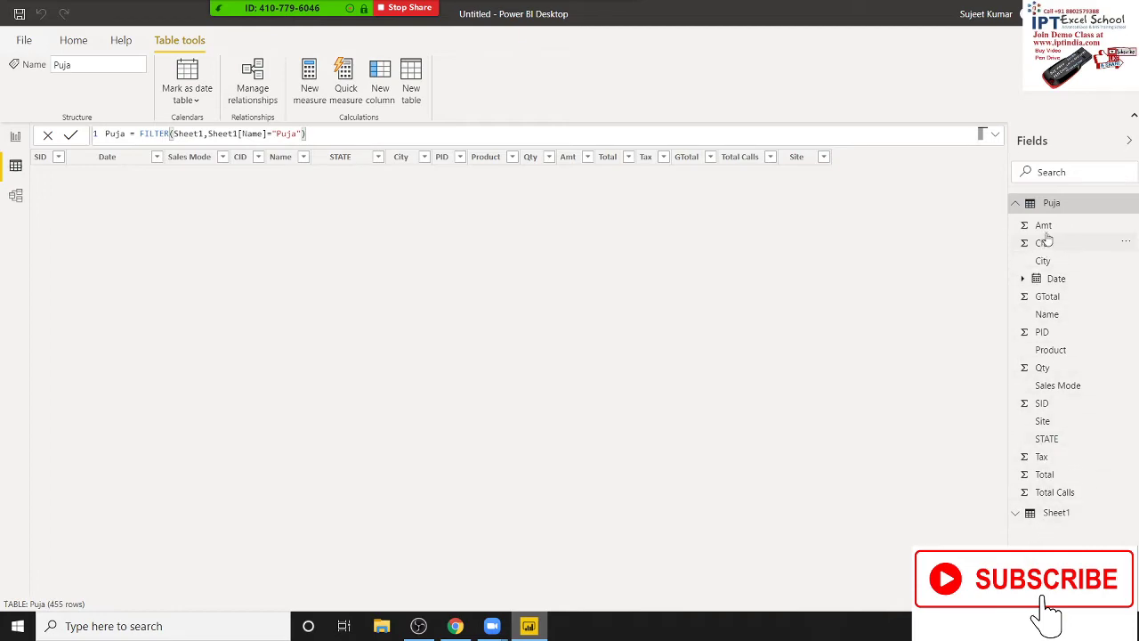
{"action": "left_click", "coordinate": [1046, 226]}
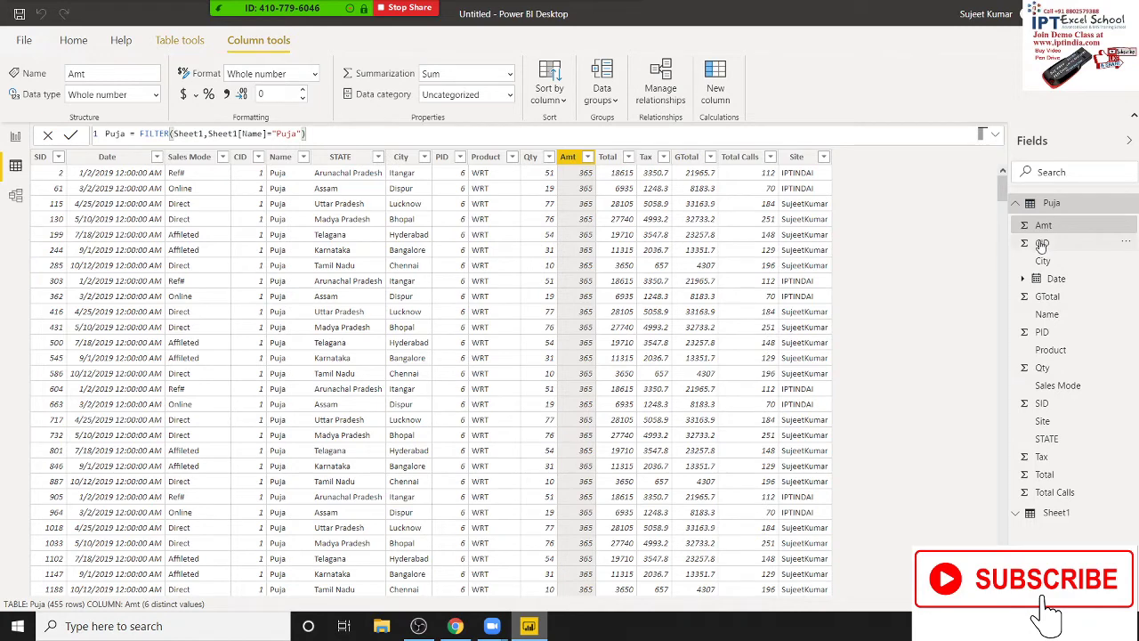
{"action": "left_click", "coordinate": [1051, 208]}
{"action": "left_click", "coordinate": [285, 203]}
{"action": "scroll", "coordinate": [287, 323], "scroll_direction": "down", "scroll_amount": 15}
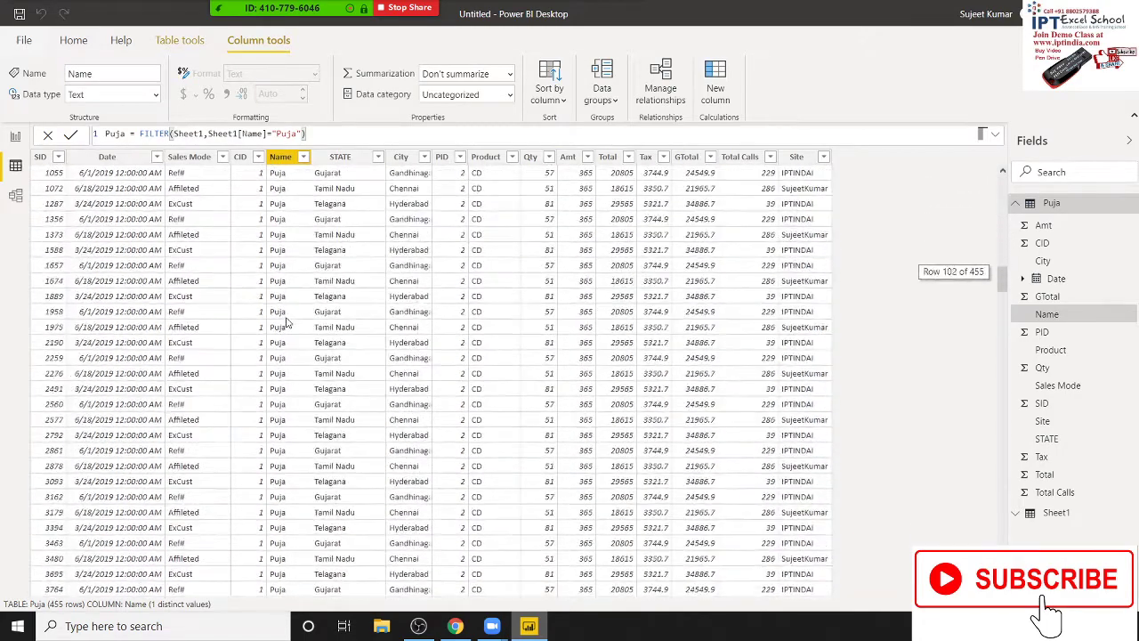
{"action": "left_click", "coordinate": [16, 139]}
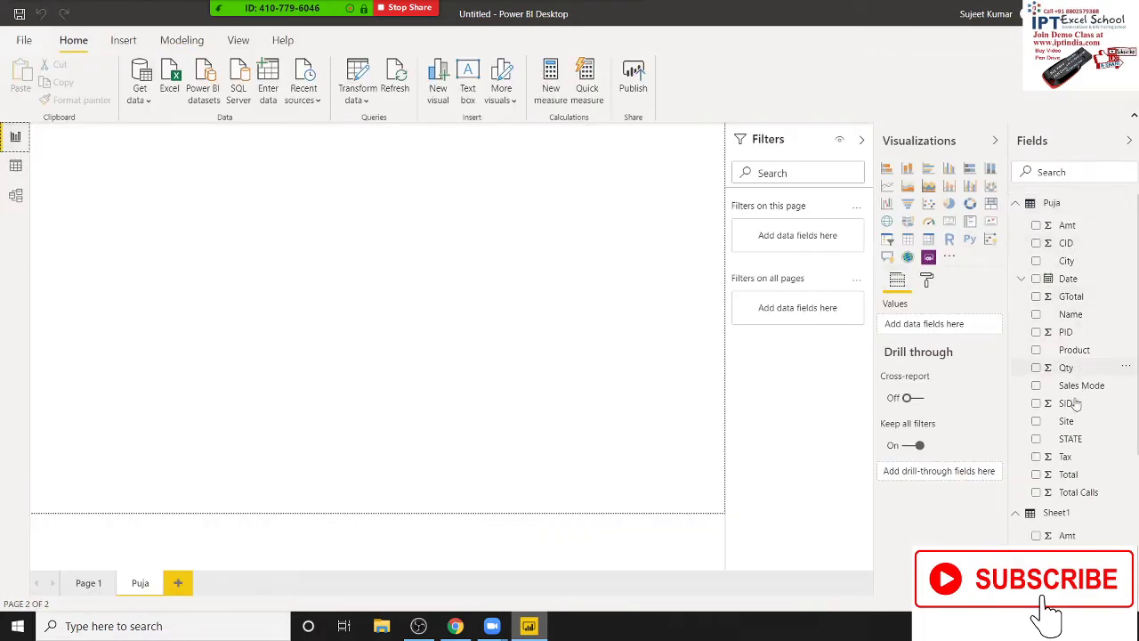
Add an enlarged Qty by Product column chart from the Puja table, then reopen Data view.
{"action": "left_click", "coordinate": [1039, 356]}
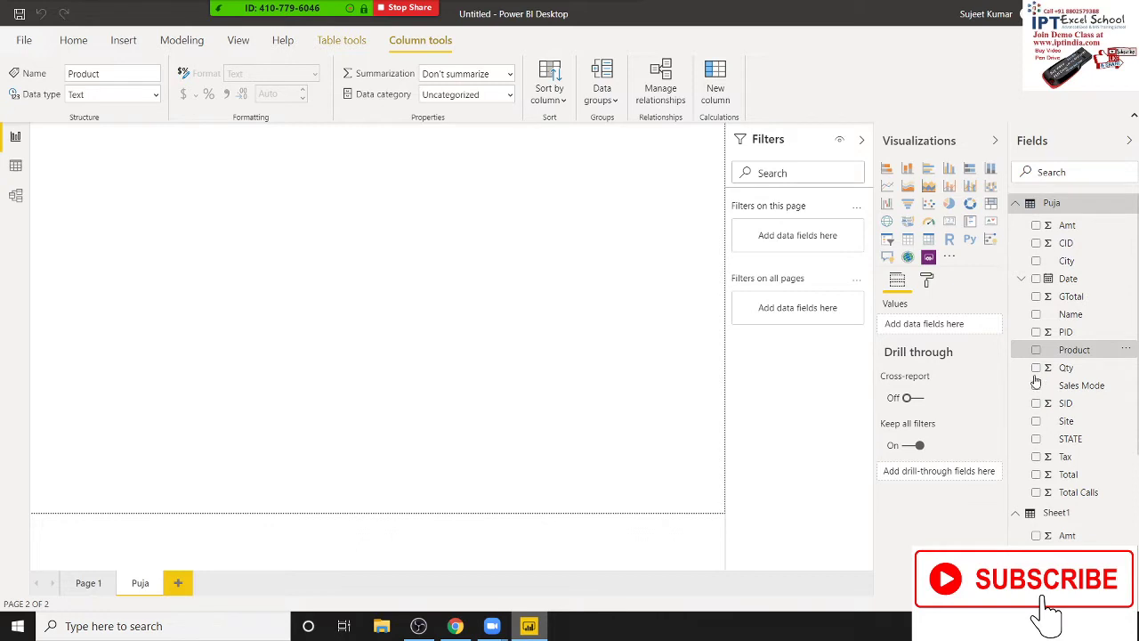
{"action": "left_click", "coordinate": [1036, 350]}
{"action": "left_click", "coordinate": [1036, 367]}
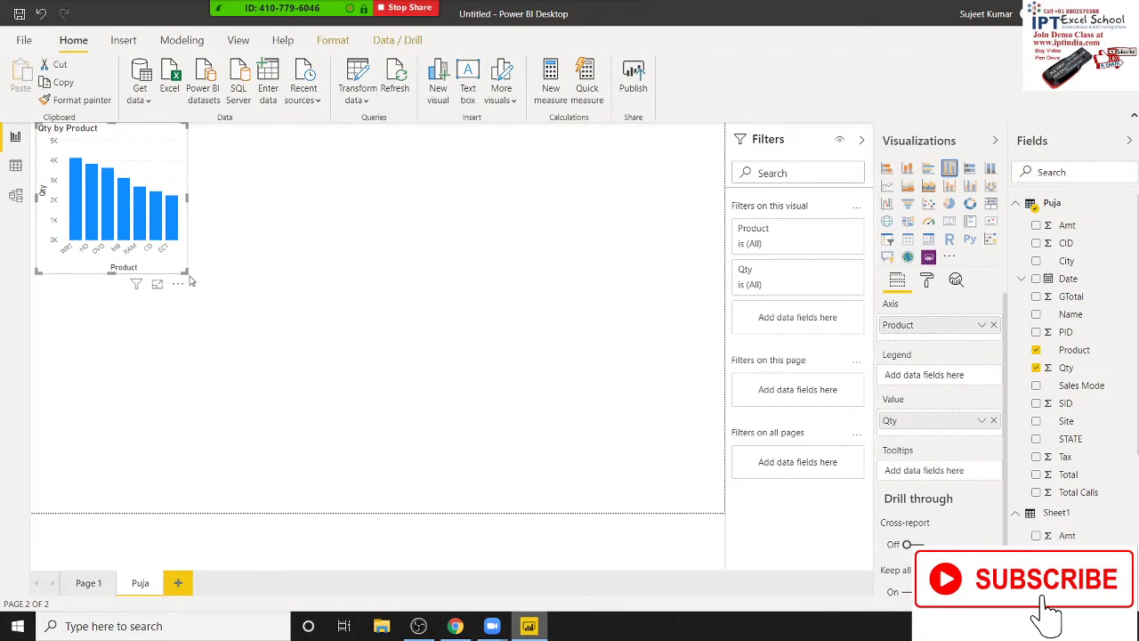
{"action": "mouse_move", "coordinate": [186, 271]}
{"action": "left_mouse_down"}
{"action": "mouse_move", "coordinate": [310, 384]}
{"action": "mouse_move", "coordinate": [378, 478]}
{"action": "left_mouse_up"}
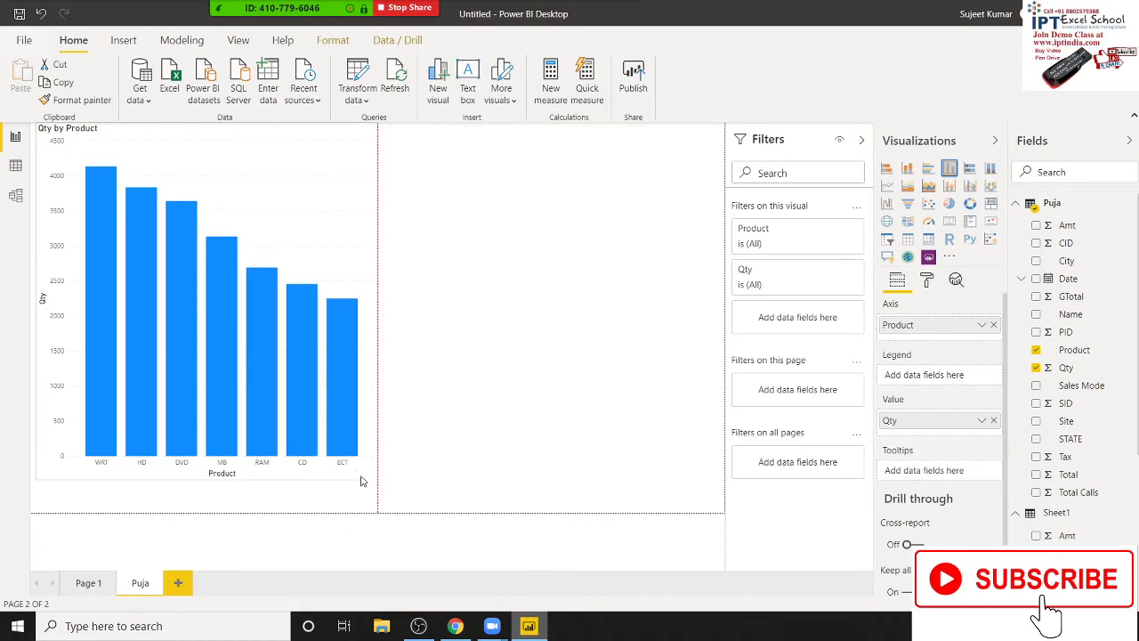
{"action": "left_click", "coordinate": [538, 235]}
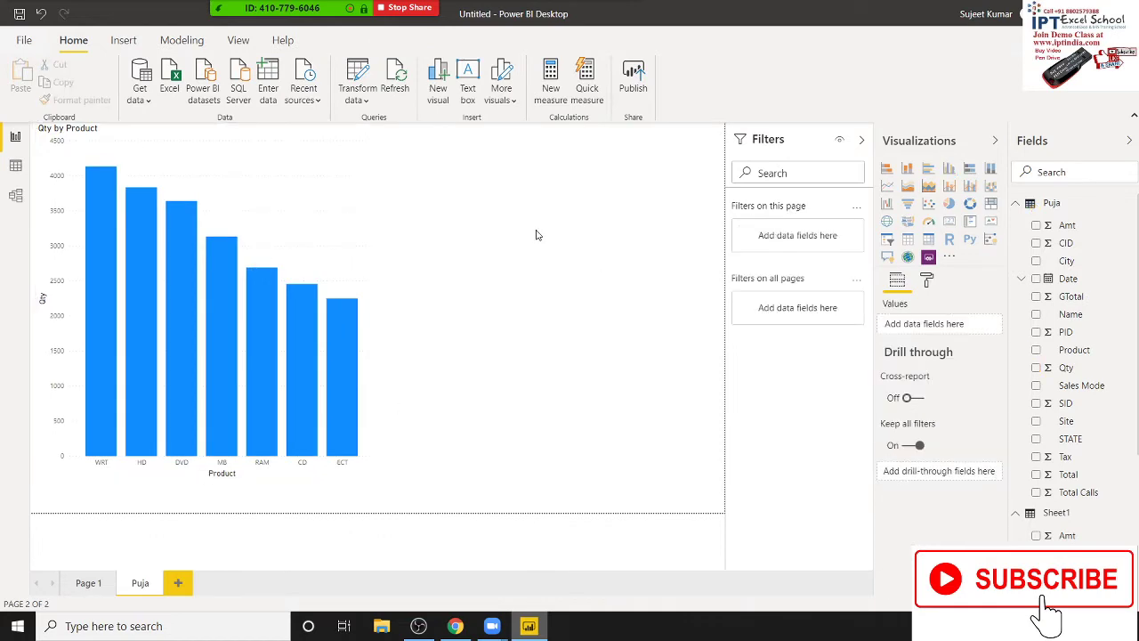
{"action": "left_click", "coordinate": [15, 166]}
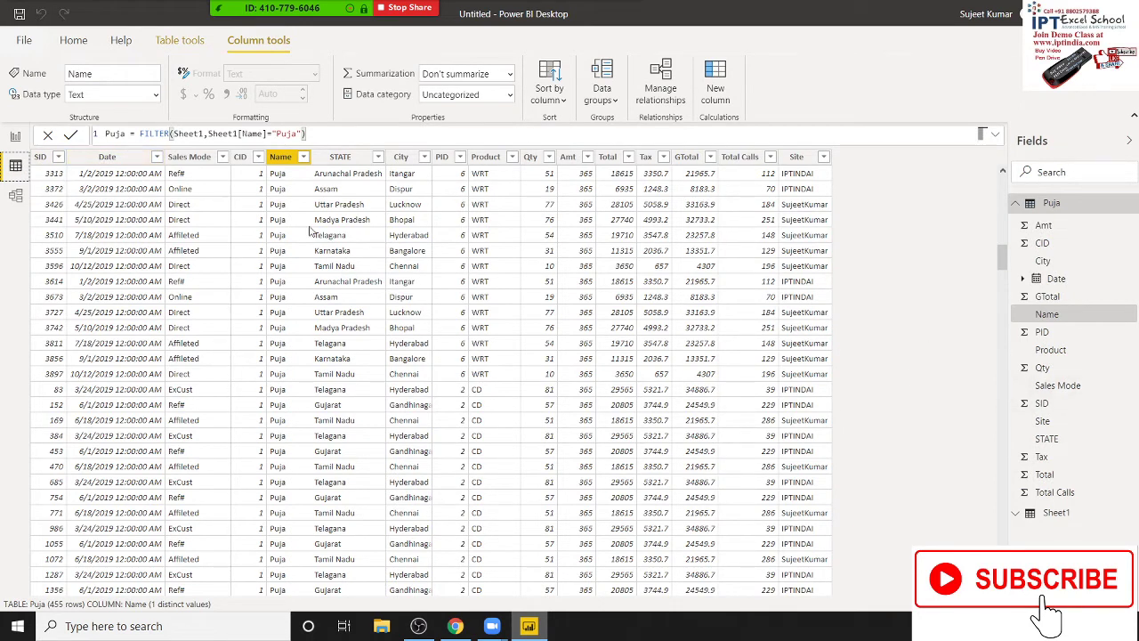
Wrap the Puja name condition in an OR function.
{"action": "type", "text": "\""}
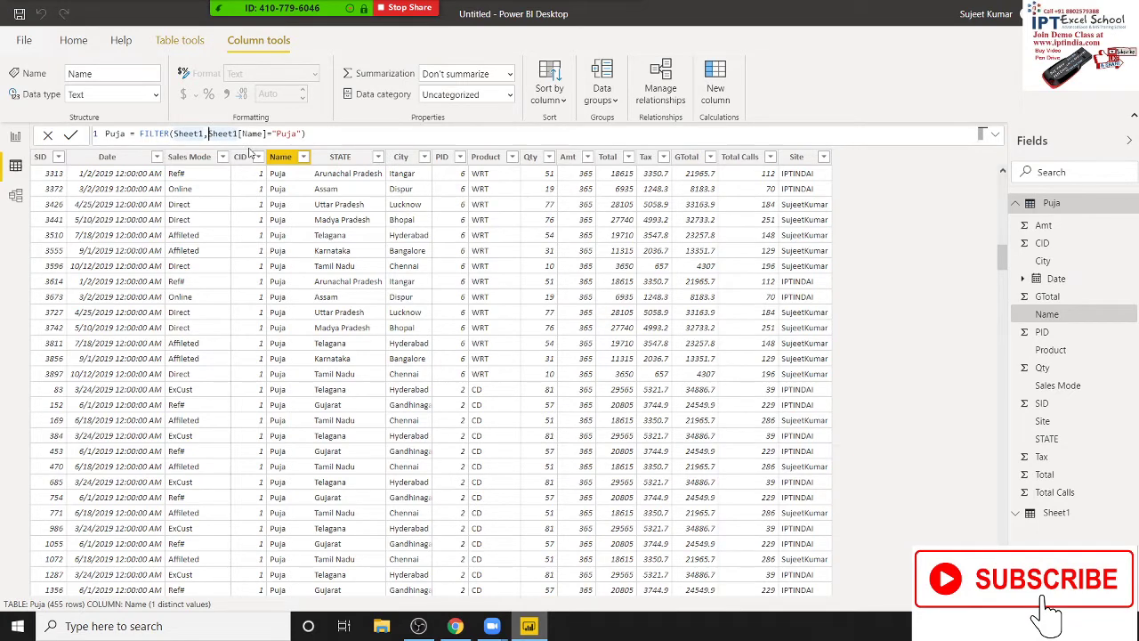
{"action": "type", "text": "or"}
{"action": "key", "text": "Tab"}
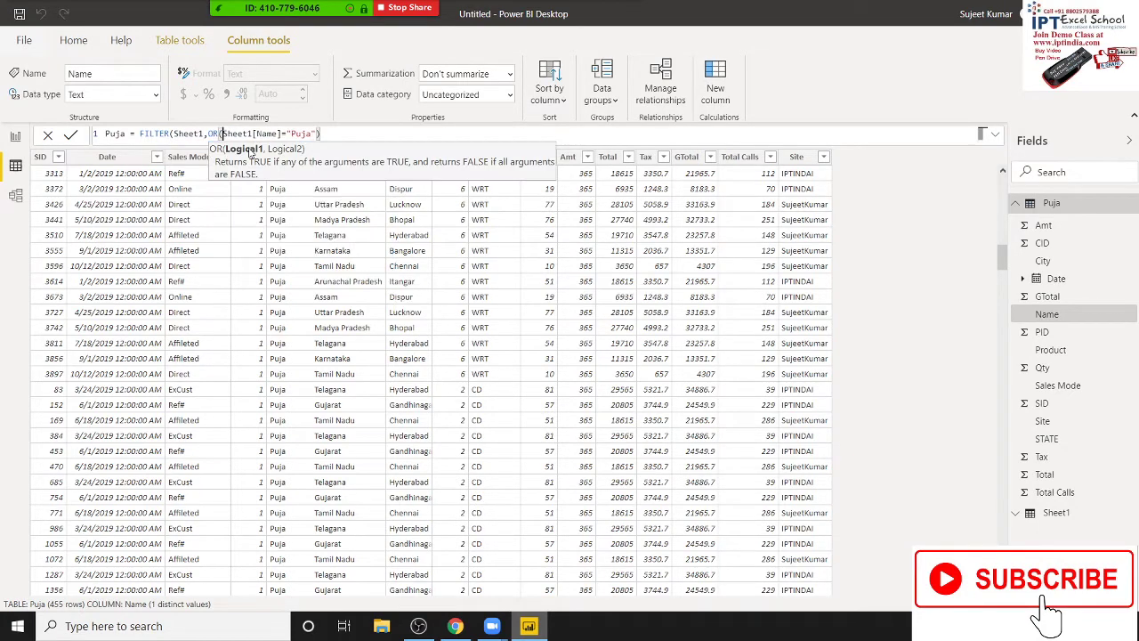
{"action": "left_click", "coordinate": [321, 134]}
{"action": "type", "text": ")"}
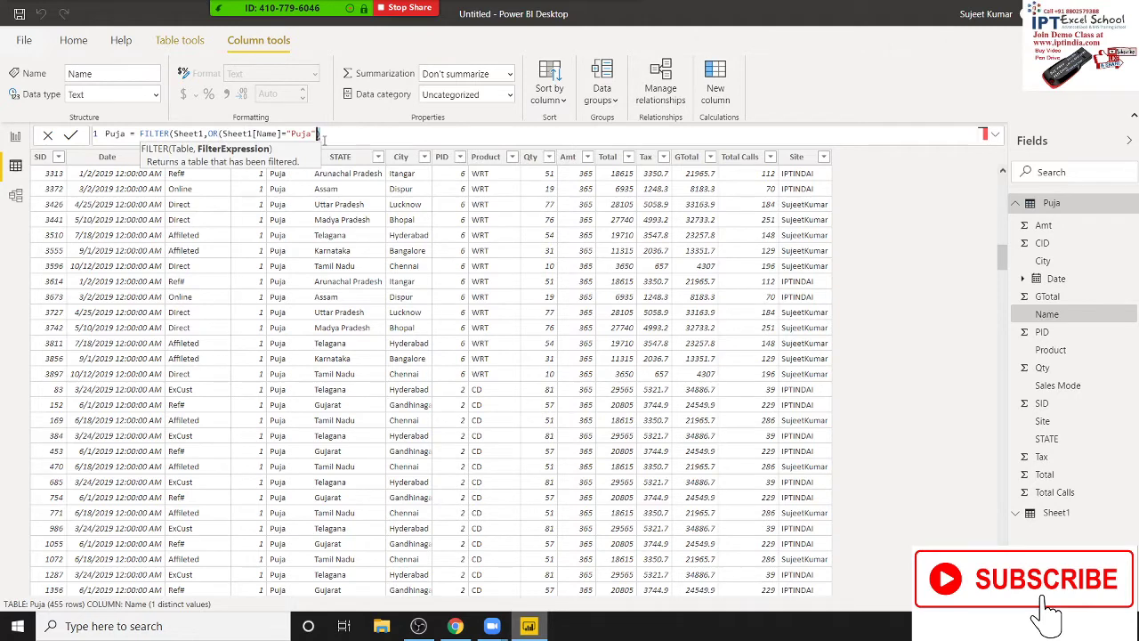
{"action": "key", "text": "BackSpace"}
Add Sheet1[Name]="Neeraj" as the second OR condition and commit, giving 871 rows.
{"action": "type", "text": ",s"}
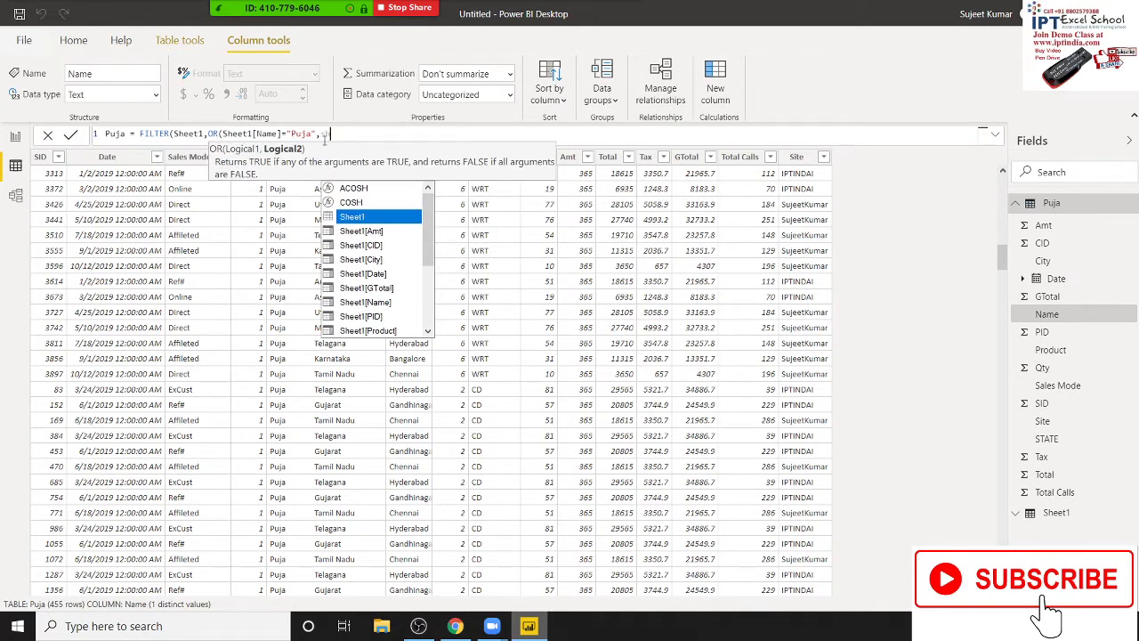
{"action": "key", "text": "Down"}
{"action": "key", "text": "Down"}
{"action": "key", "text": "Down"}
{"action": "key", "text": "Up"}
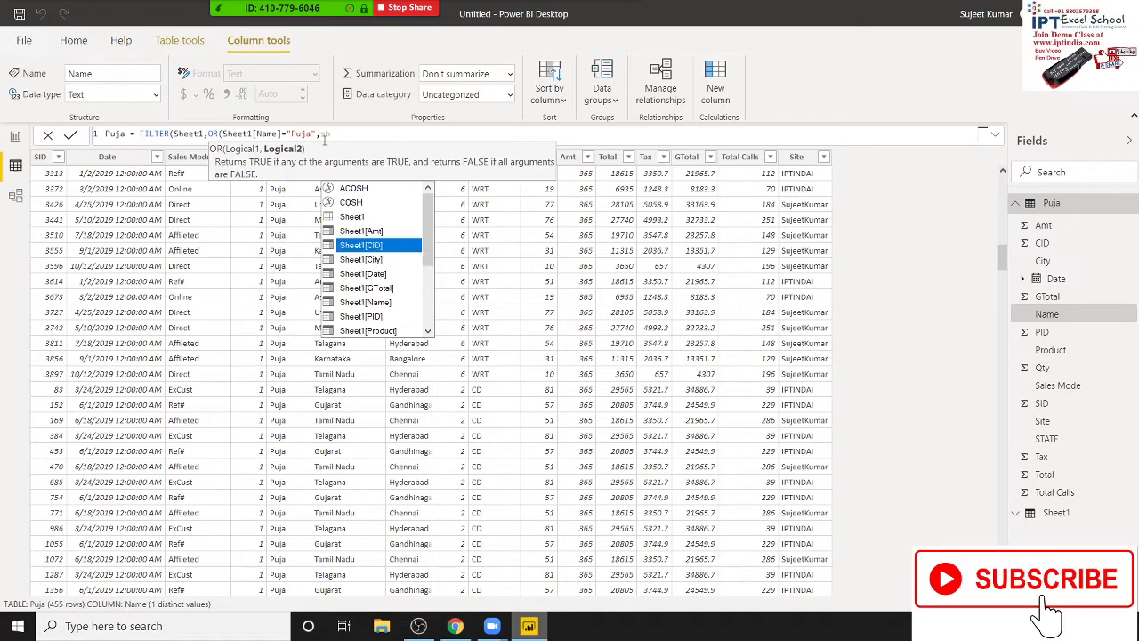
{"action": "key", "text": "Up"}
{"action": "key", "text": "Down"}
{"action": "key", "text": "Down"}
{"action": "key", "text": "Down"}
{"action": "key", "text": "Down"}
{"action": "key", "text": "Down"}
{"action": "key", "text": "Tab"}
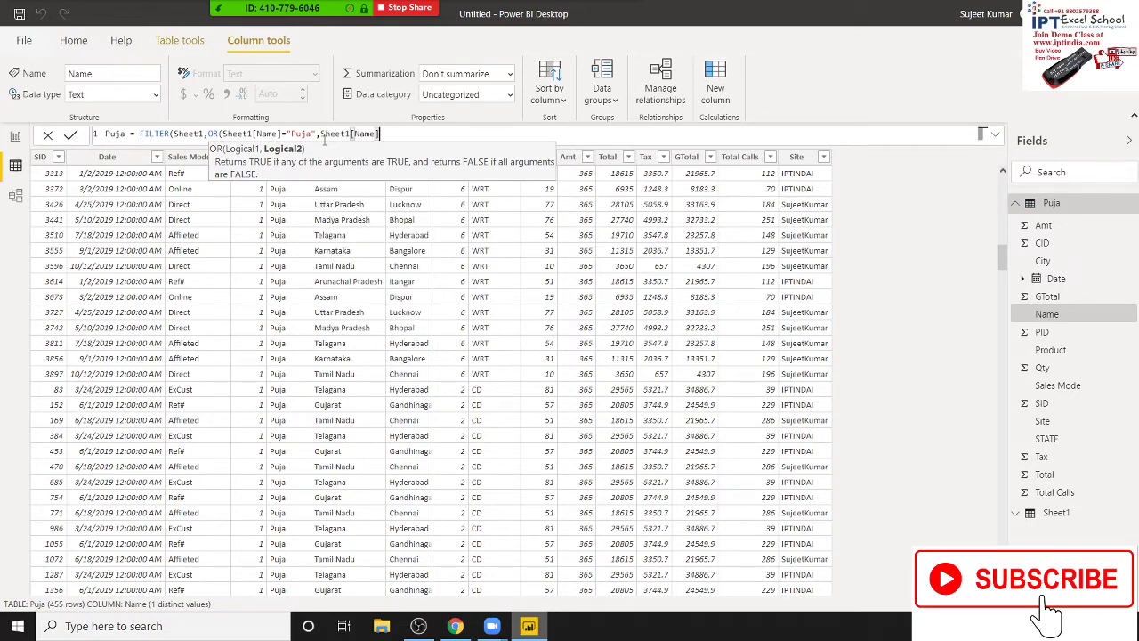
{"action": "type", "text": "=\"Ne"}
{"action": "type", "text": "eraj\")"}
{"action": "type", "text": ")"}
{"action": "key", "text": "Return"}
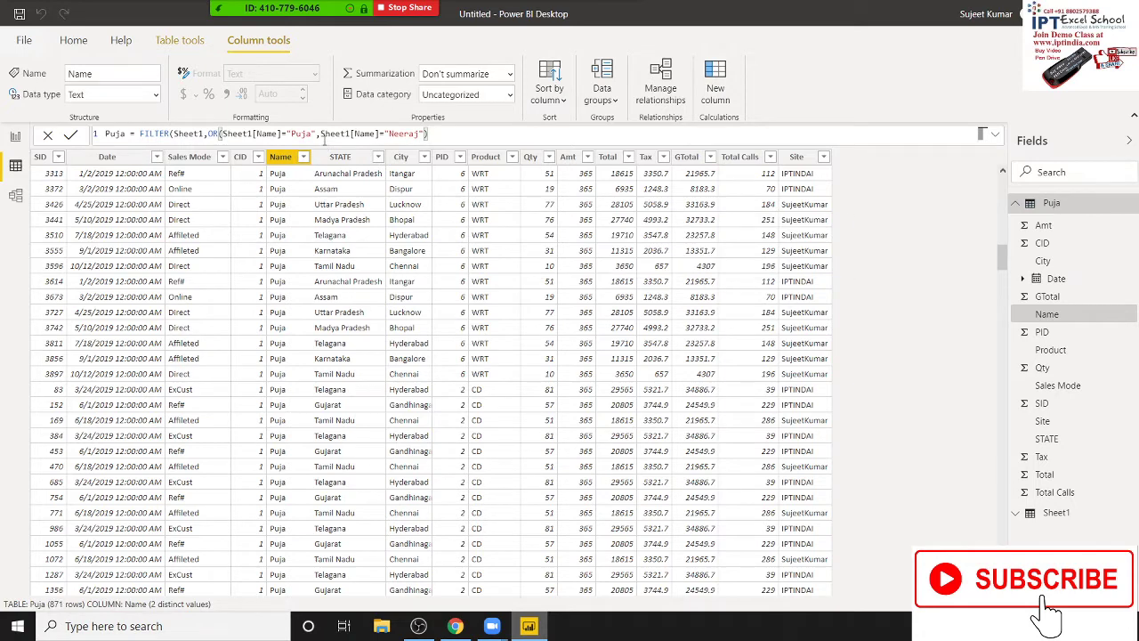
{"action": "type", "text": ")"}
{"action": "key", "text": "Return"}
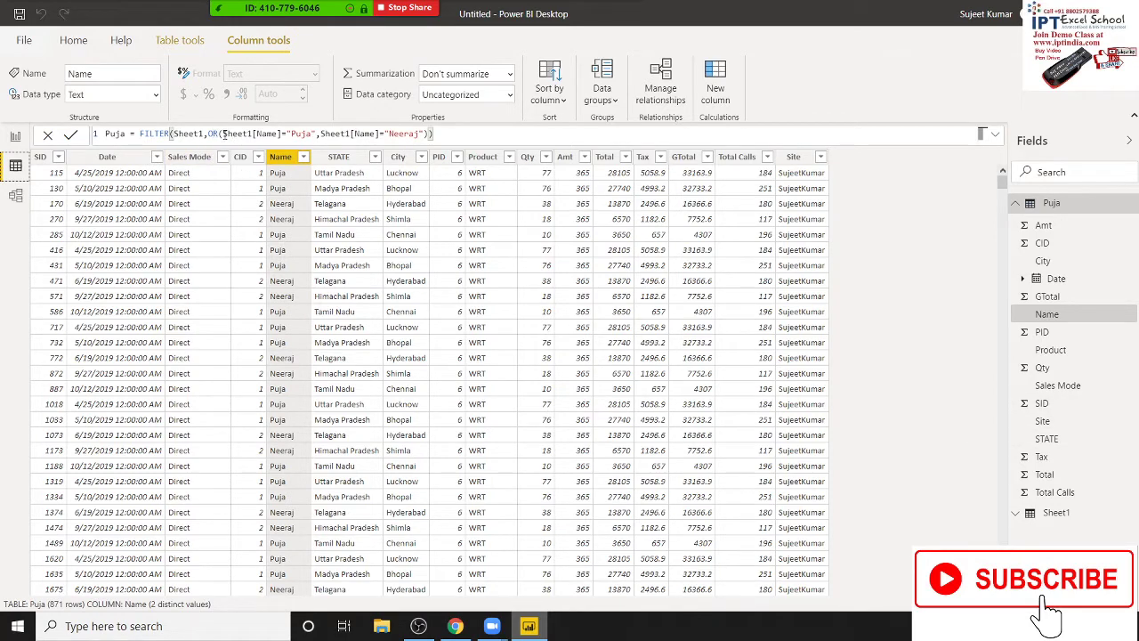
Nest another OR into the formula with a Sheet1[Name]="Om" condition and commit it.
{"action": "left_click", "coordinate": [224, 133]}
{"action": "type", "text": "OR"}
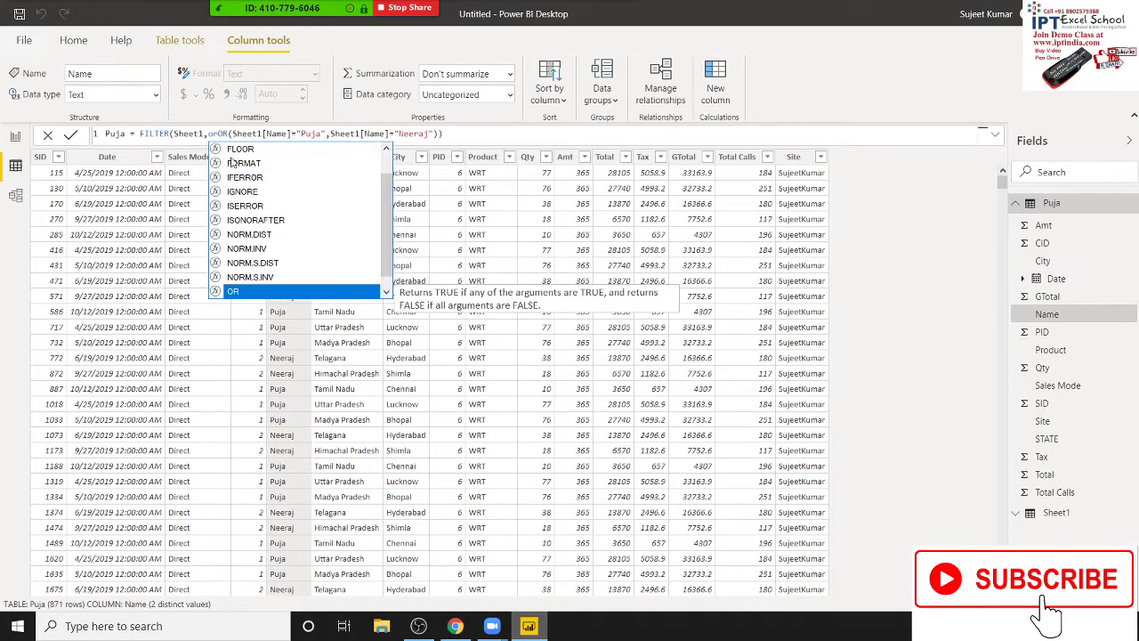
{"action": "key", "text": "Tab"}
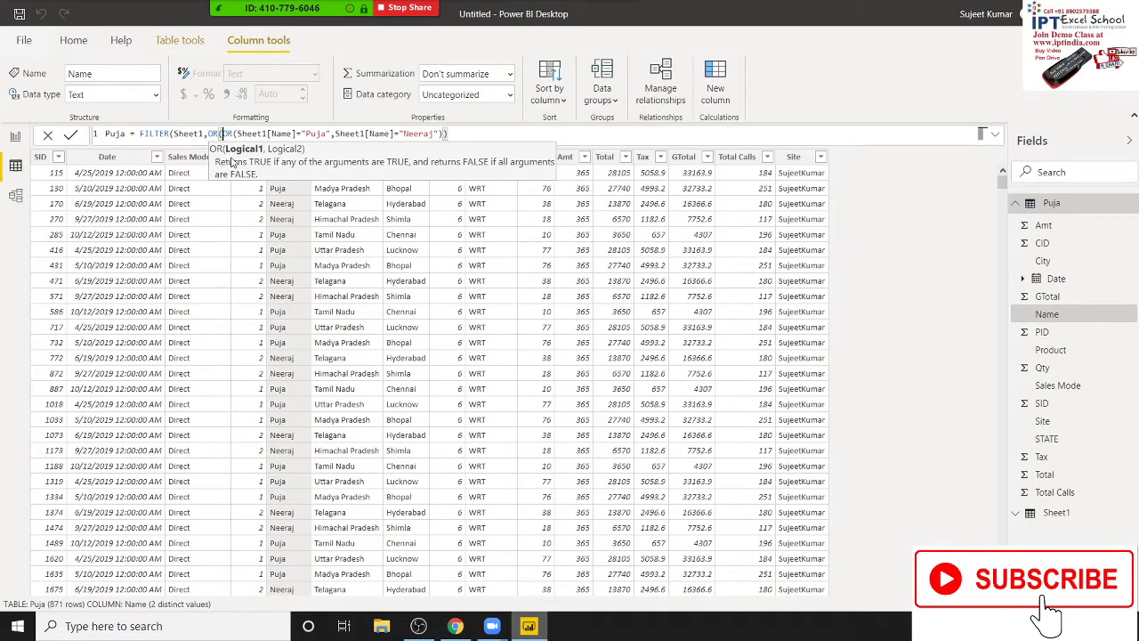
{"action": "type", "text": "shee"}
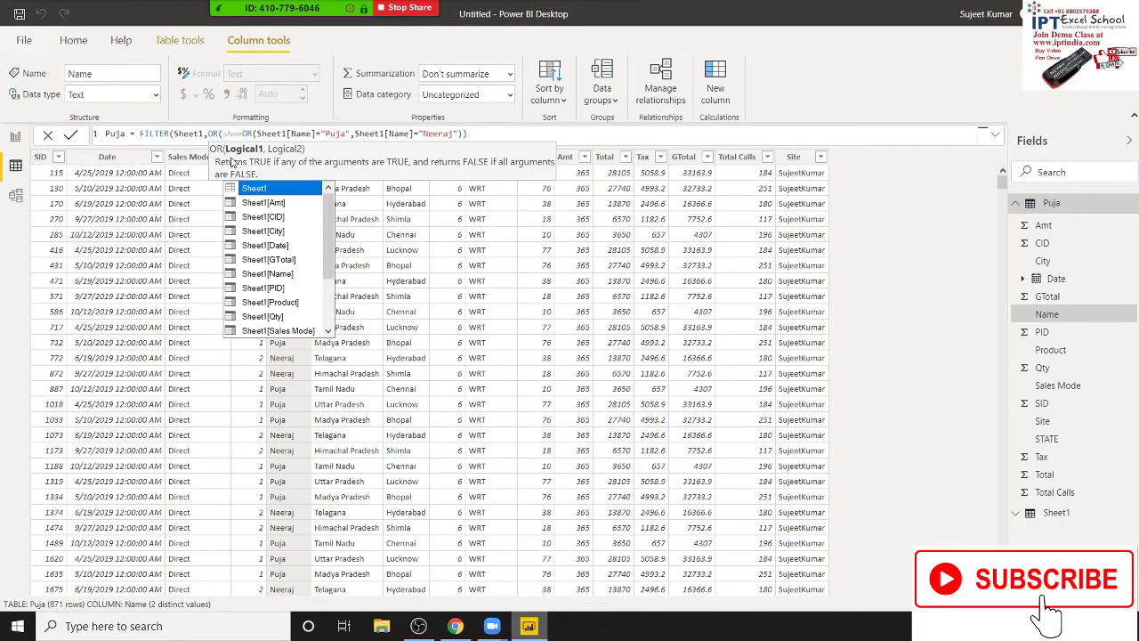
{"action": "key", "text": "Tab"}
{"action": "key", "text": "Down"}
{"action": "key", "text": "Down"}
{"action": "key", "text": "Down"}
{"action": "key", "text": "Down"}
{"action": "key", "text": "Down"}
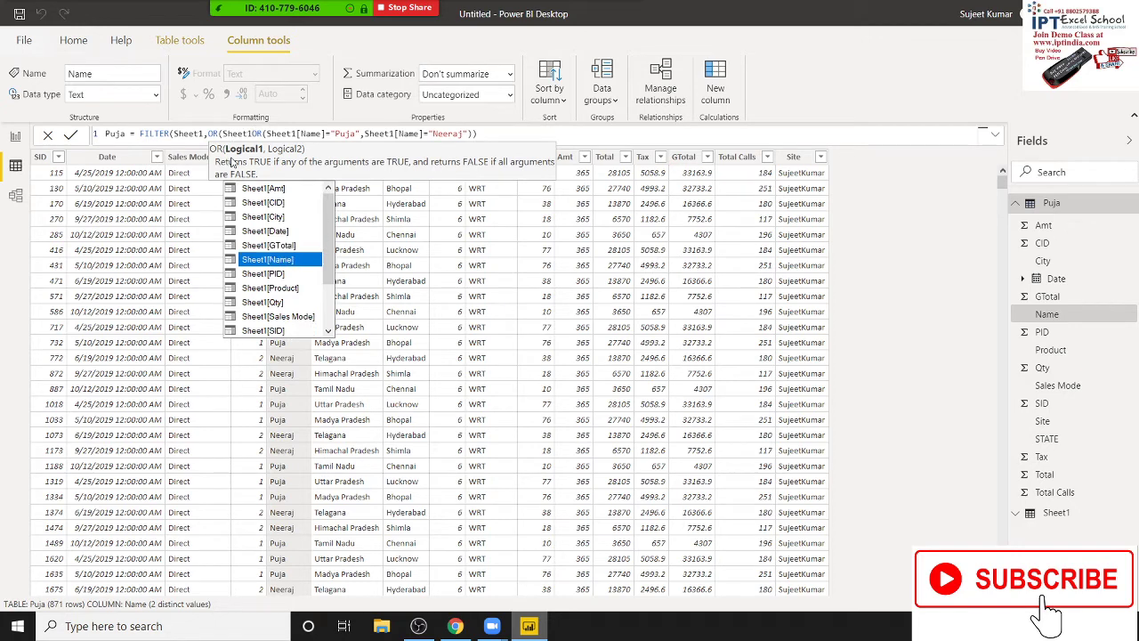
{"action": "key", "text": "Tab"}
{"action": "type", "text": "="}
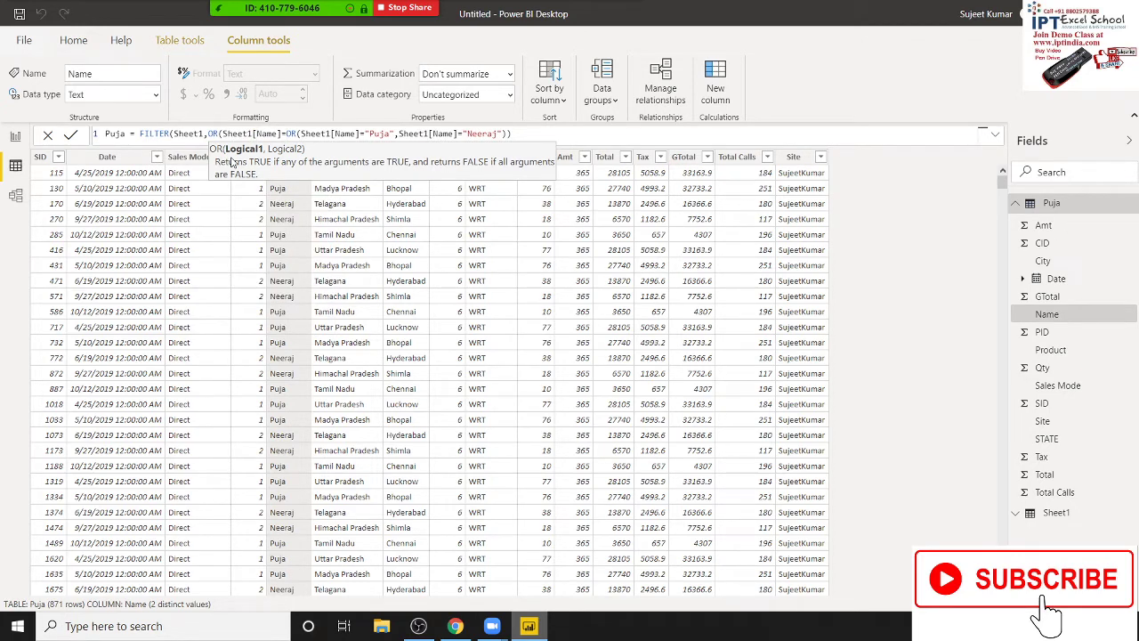
{"action": "type", "text": "\"\""}
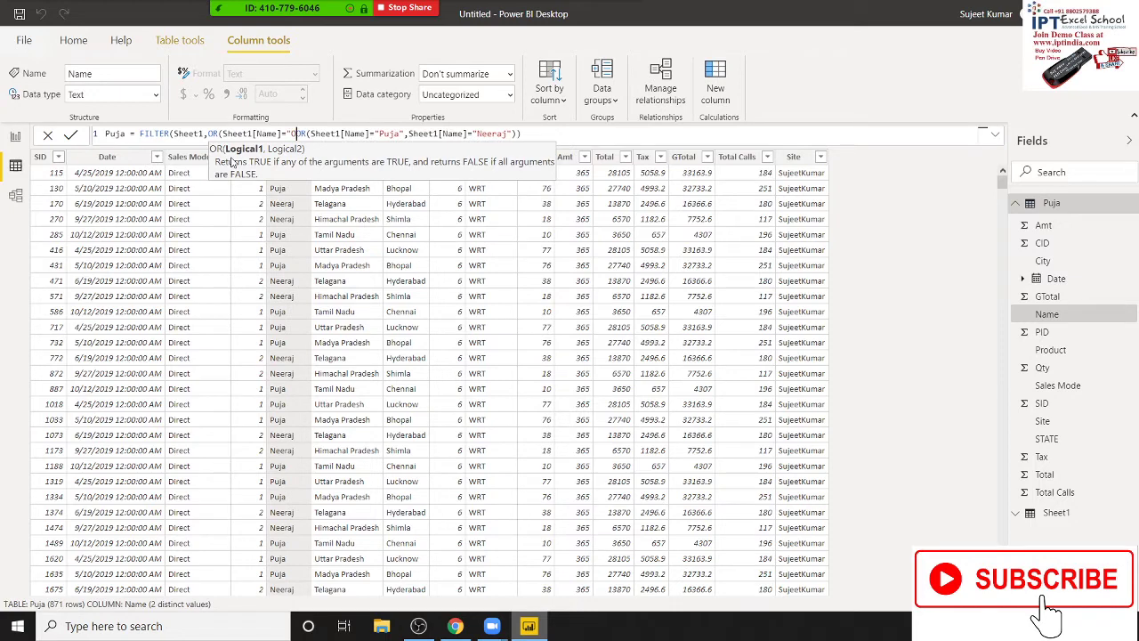
{"action": "type", "text": "Om"}
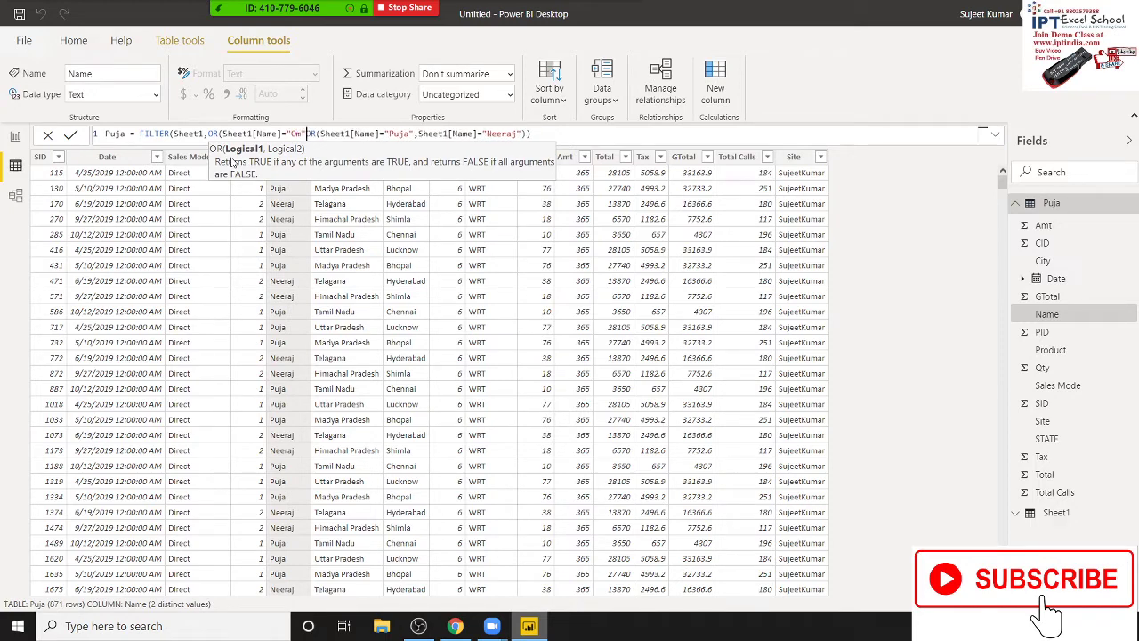
{"action": "type", "text": ","}
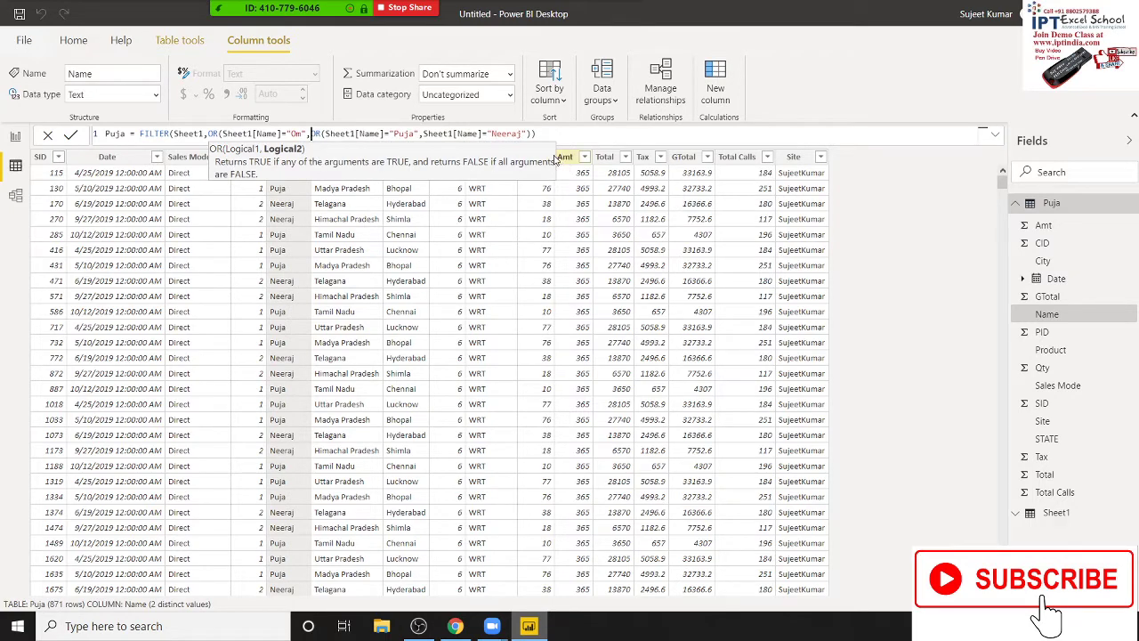
{"action": "left_click", "coordinate": [982, 135]}
{"action": "type", "text": ")"}
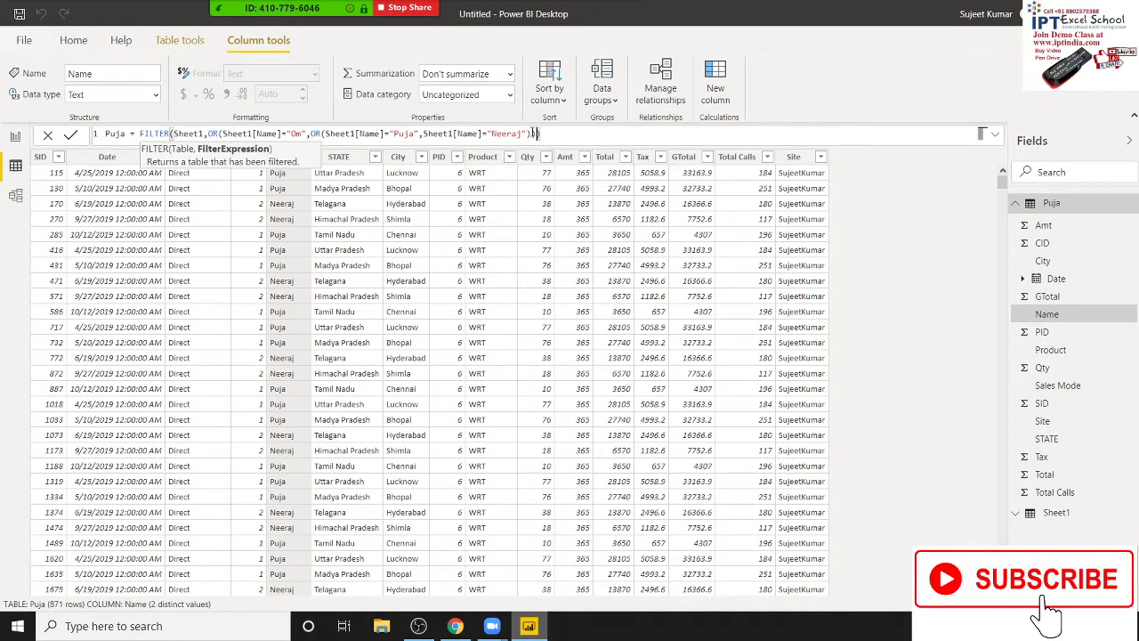
{"action": "key", "text": "Return"}
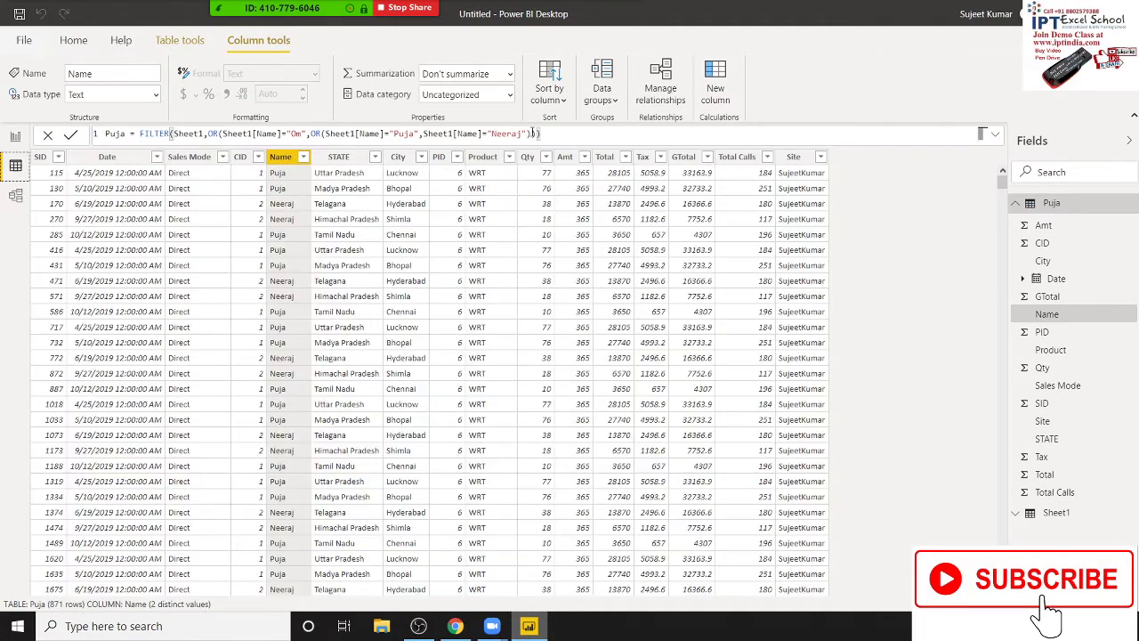
Scroll through the 871 filtered rows, then open the source Sheet1 table.
{"action": "scroll", "coordinate": [312, 374], "scroll_direction": "down", "scroll_amount": 4}
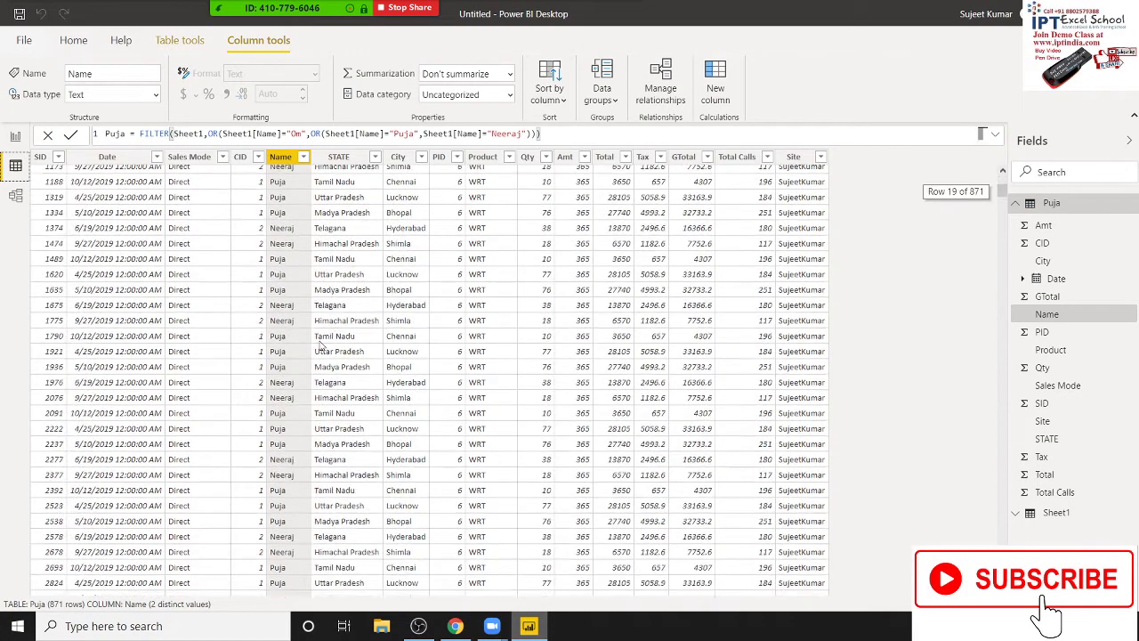
{"action": "scroll", "coordinate": [311, 374], "scroll_direction": "down", "scroll_amount": 4}
{"action": "scroll", "coordinate": [311, 374], "scroll_direction": "down", "scroll_amount": 5}
{"action": "scroll", "coordinate": [312, 374], "scroll_direction": "down", "scroll_amount": 7}
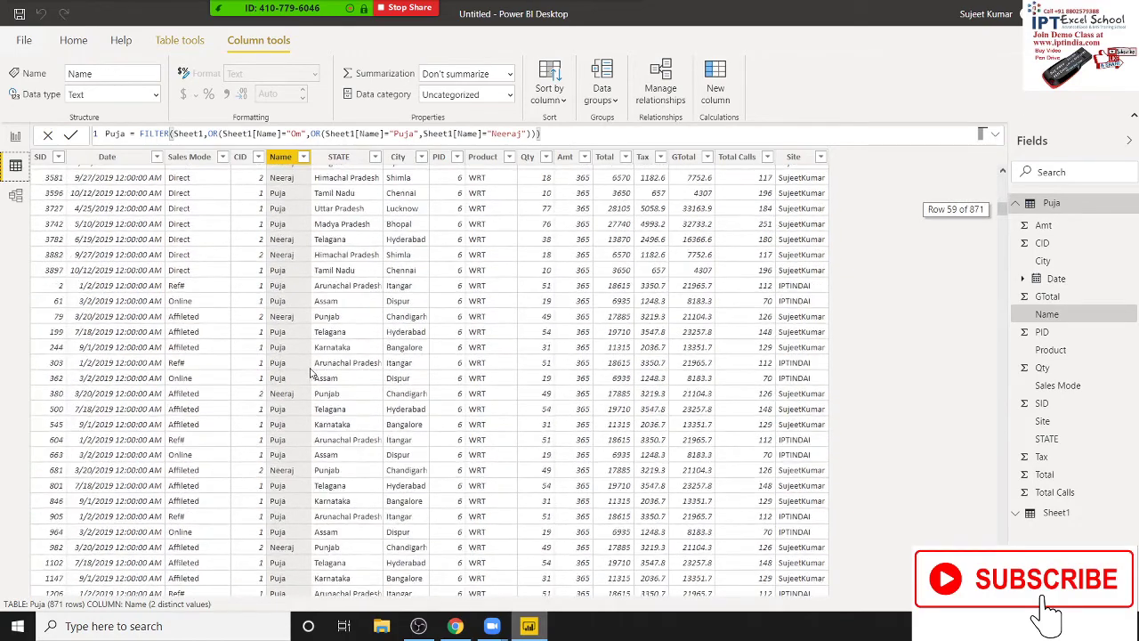
{"action": "scroll", "coordinate": [311, 374], "scroll_direction": "up", "scroll_amount": 3}
{"action": "scroll", "coordinate": [312, 374], "scroll_direction": "up", "scroll_amount": 4}
{"action": "scroll", "coordinate": [311, 374], "scroll_direction": "up", "scroll_amount": 3}
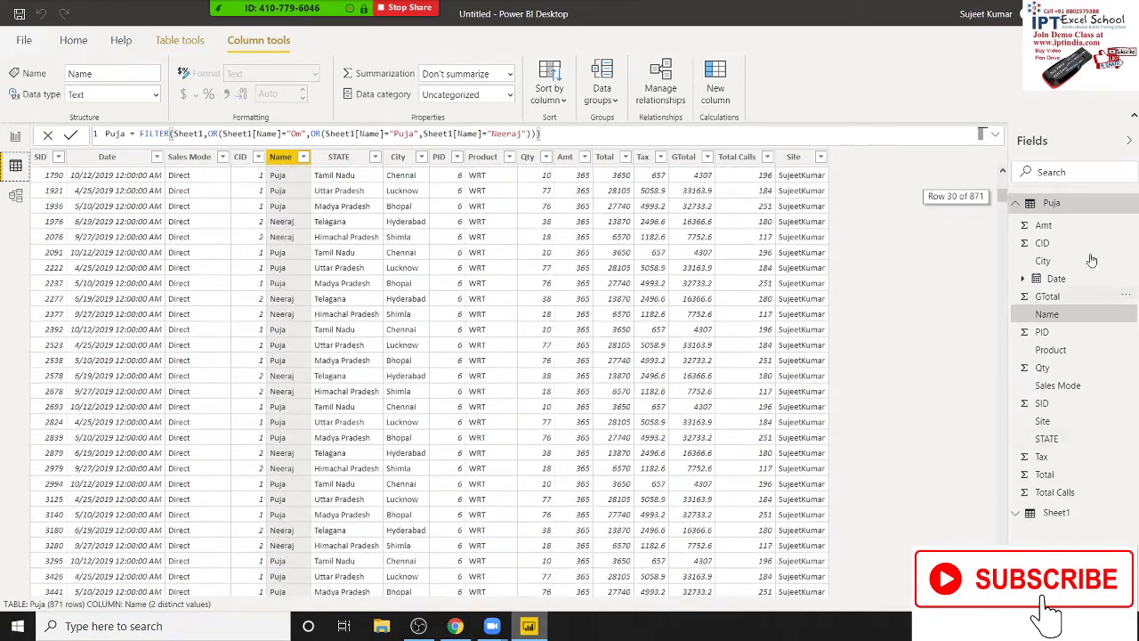
{"action": "left_click", "coordinate": [1055, 513]}
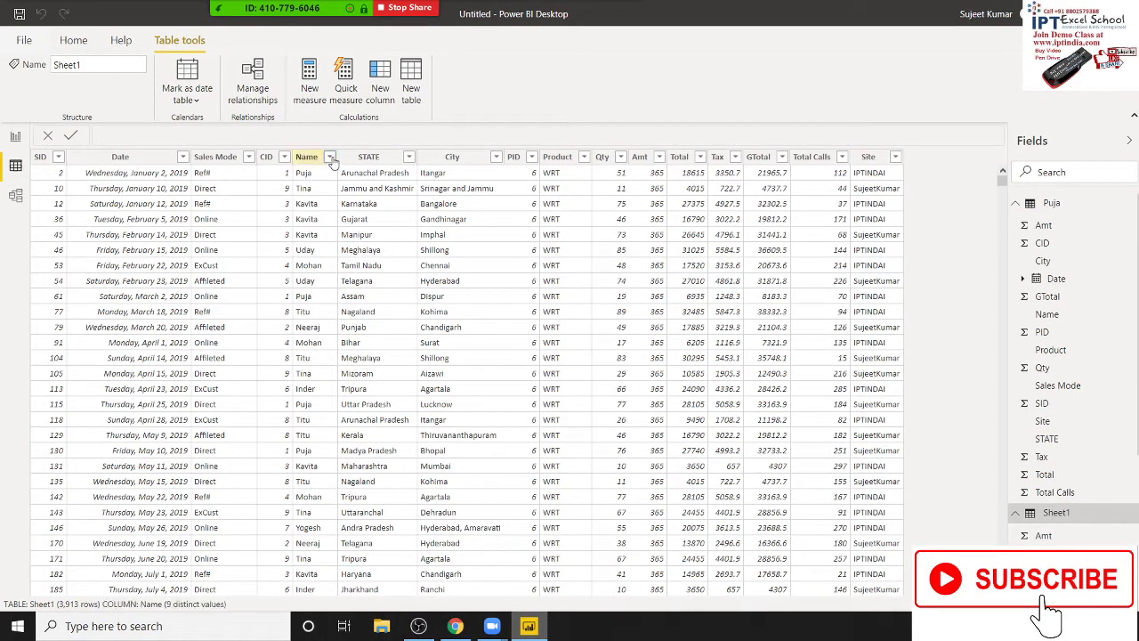
Check the names listed in Sheet1's Name filter, then return to the Puja table.
{"action": "left_click", "coordinate": [329, 158]}
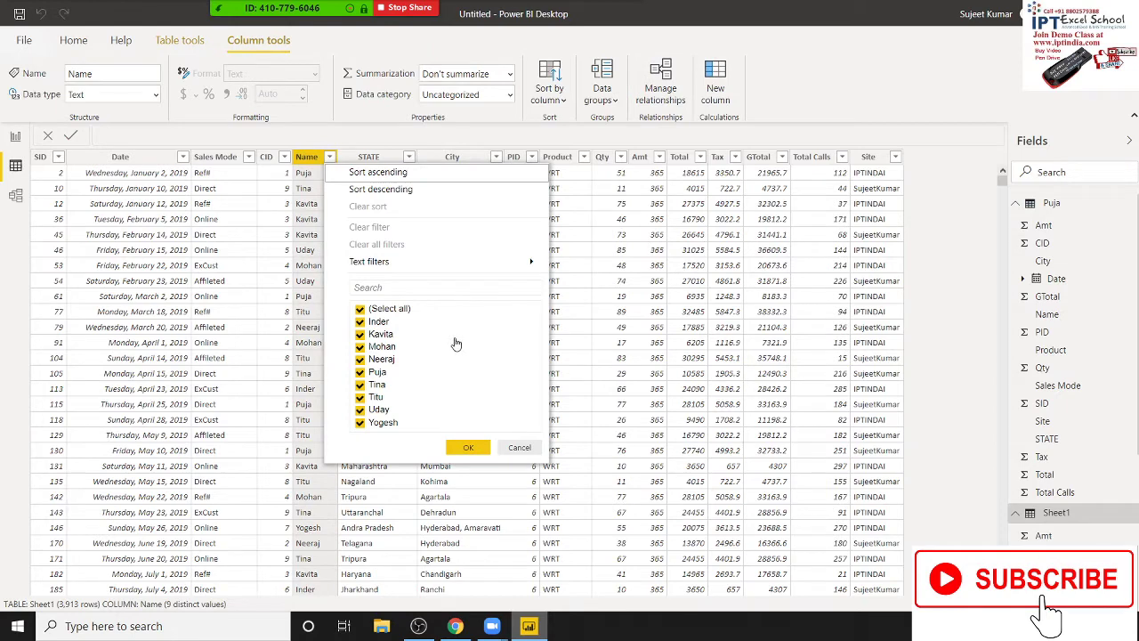
{"action": "left_click", "coordinate": [1043, 226]}
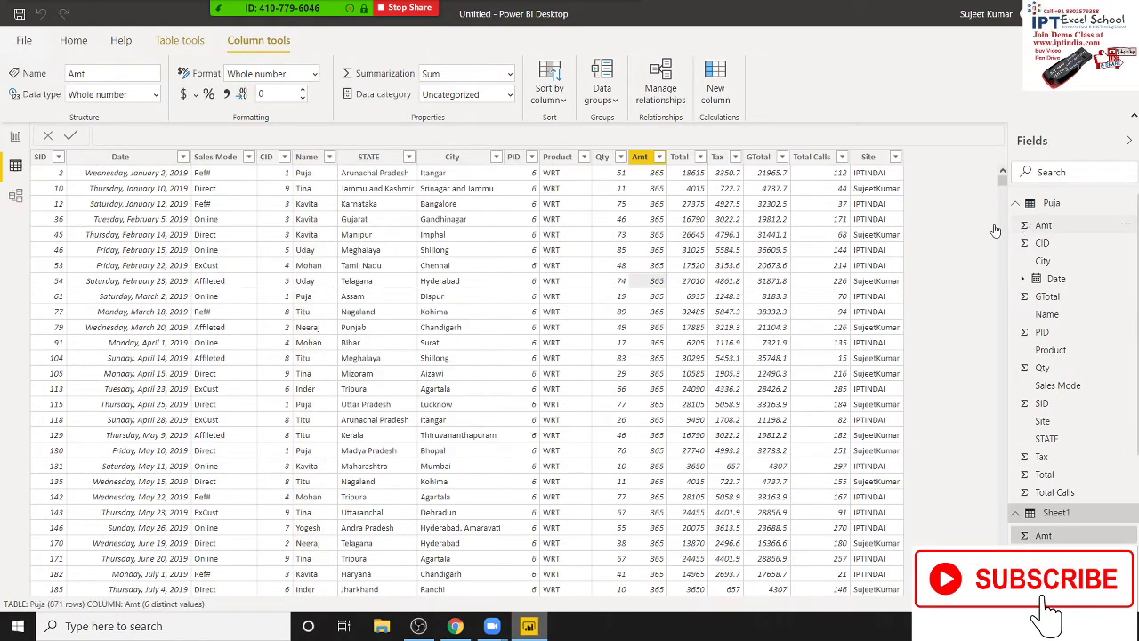
{"action": "left_click", "coordinate": [1043, 229]}
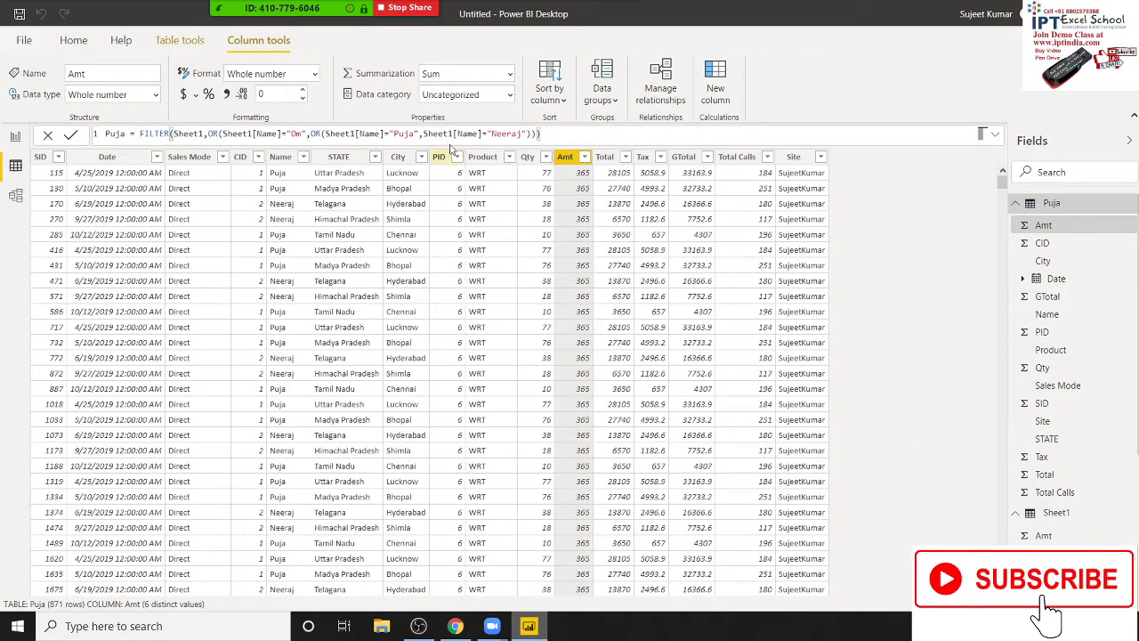
Replace "Om" with "UDay" in the Puja table formula, growing it to 1,261 rows.
{"action": "left_click", "coordinate": [299, 133]}
{"action": "type", "text": "dayn"}
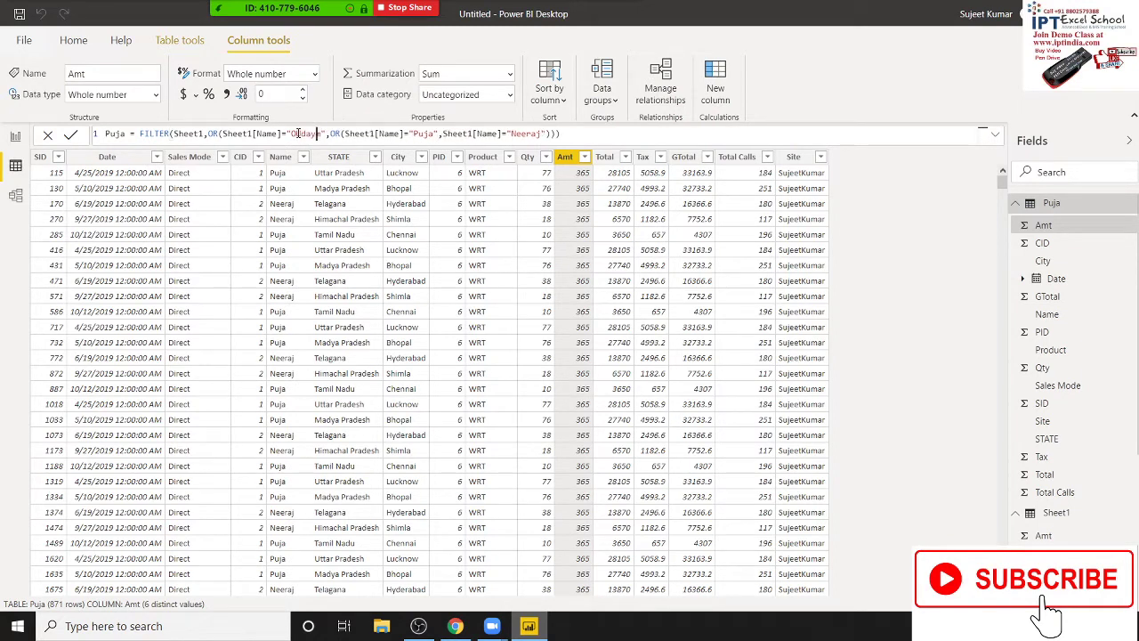
{"action": "key", "text": "BackSpace"}
{"action": "key", "text": "BackSpace"}
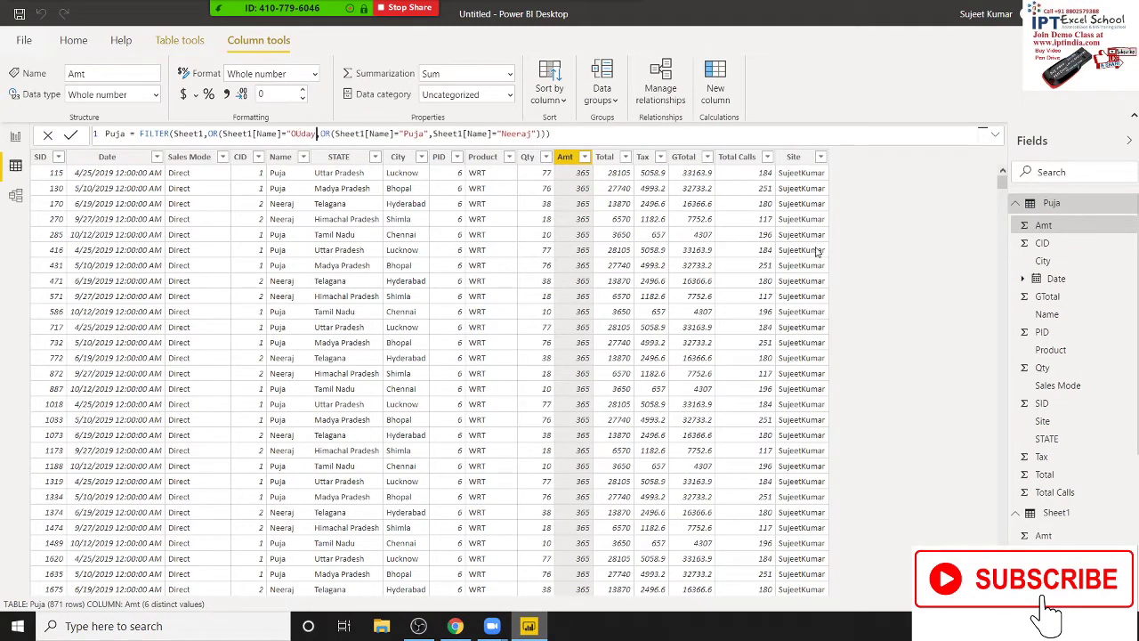
{"action": "key", "text": "BackSpace"}
{"action": "key", "text": "BackSpace"}
{"action": "key", "text": "BackSpace"}
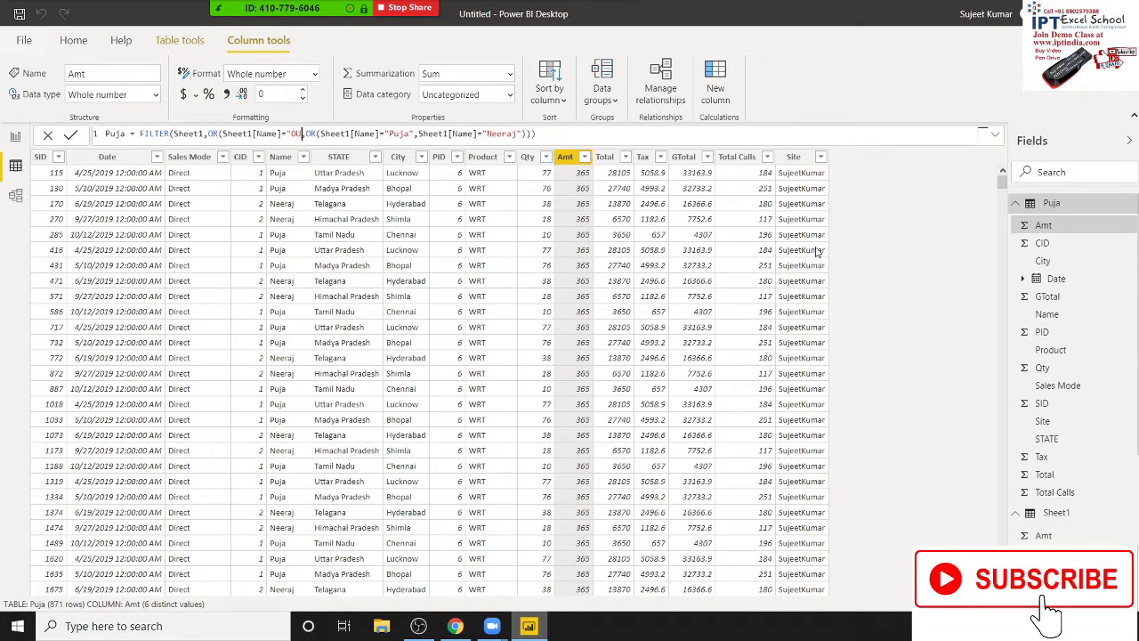
{"action": "key", "text": "BackSpace"}
{"action": "key", "text": "BackSpace"}
{"action": "type", "text": "U"}
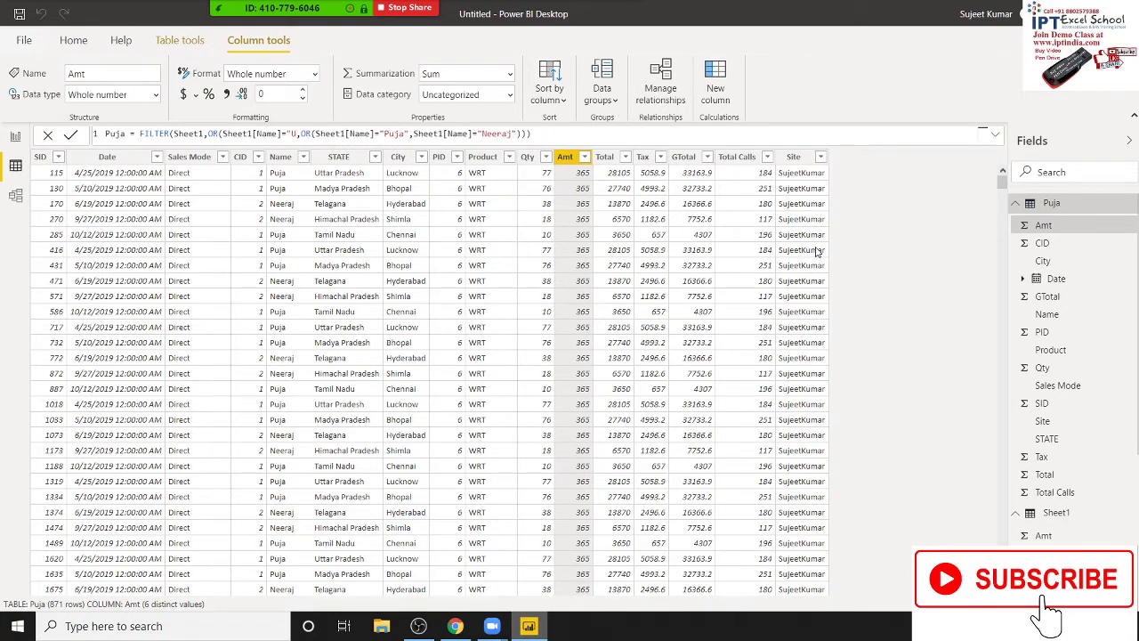
{"action": "type", "text": "Day"}
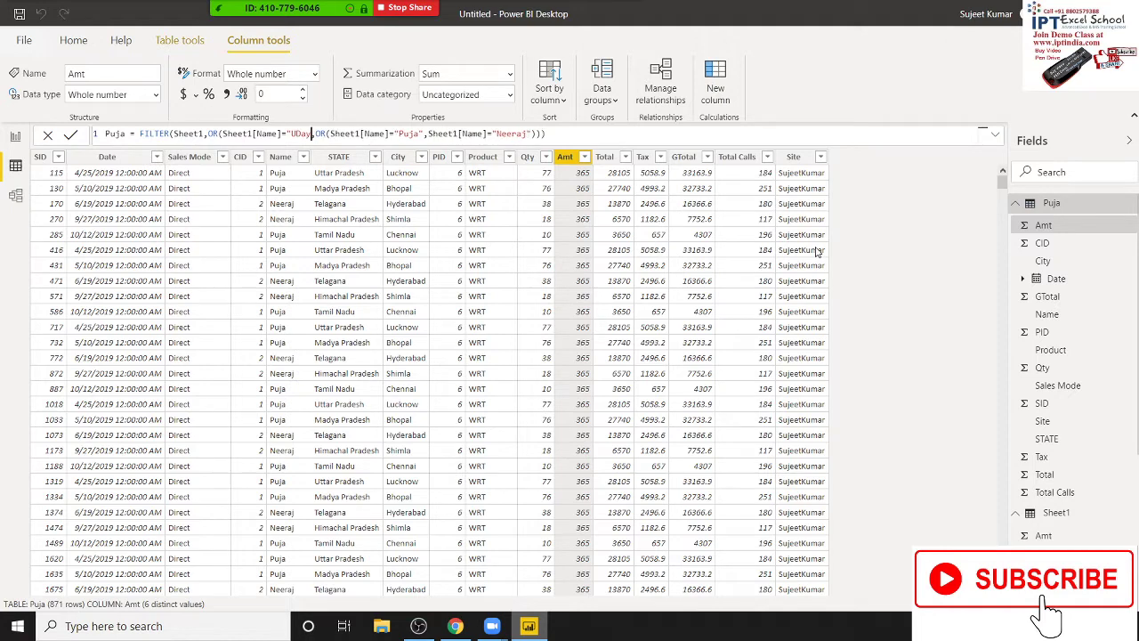
{"action": "type", "text": "\""}
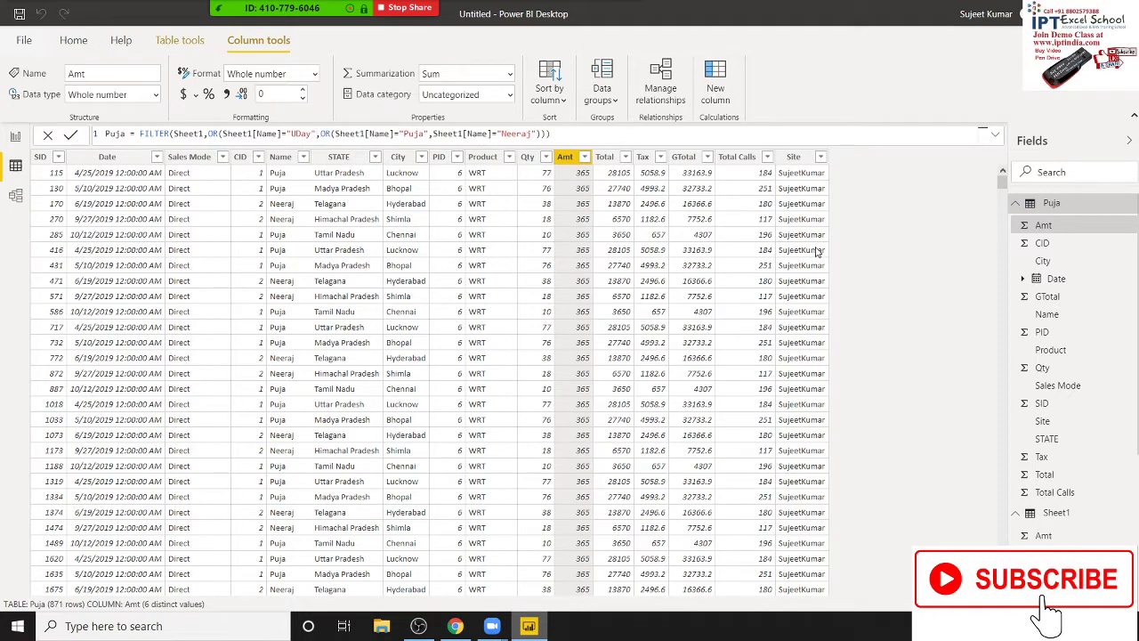
{"action": "key", "text": "Return"}
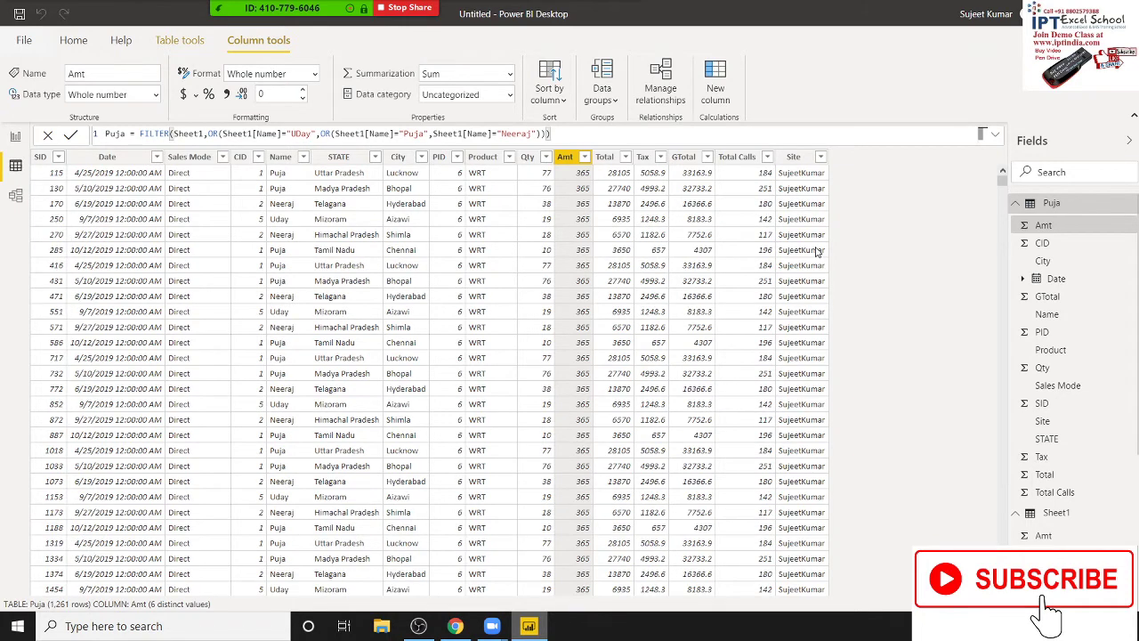
Delete the whole OR(...) condition from the Puja formula, leaving FILTER(Sheet1, ).
{"action": "left_click", "coordinate": [296, 219]}
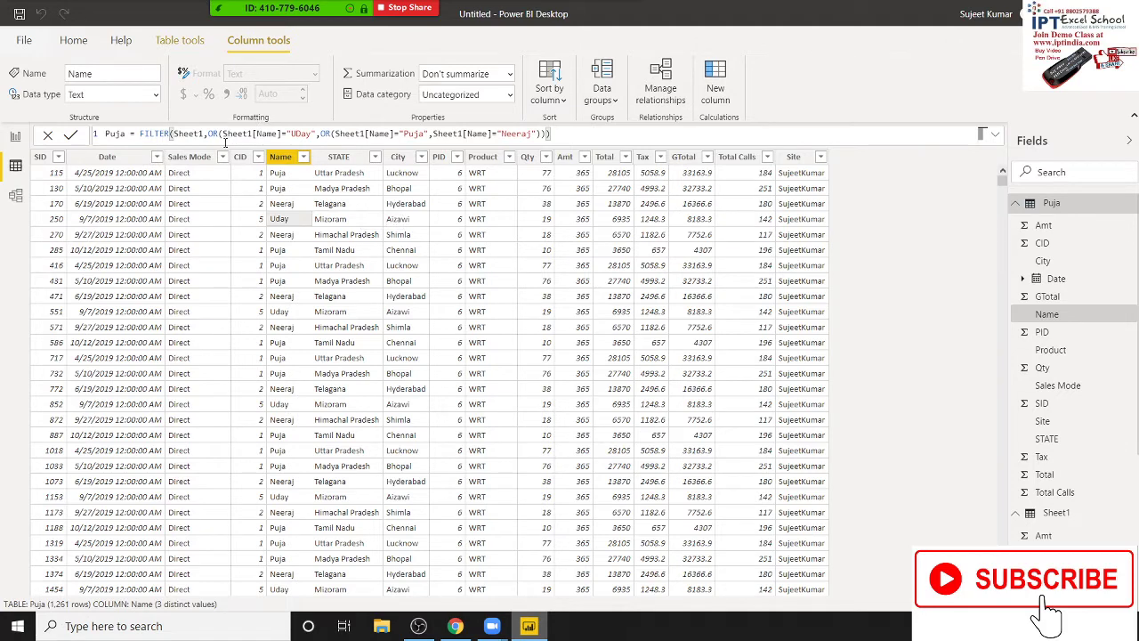
{"action": "left_click_drag", "start_coordinate": [211, 133], "coordinate": [549, 133]}
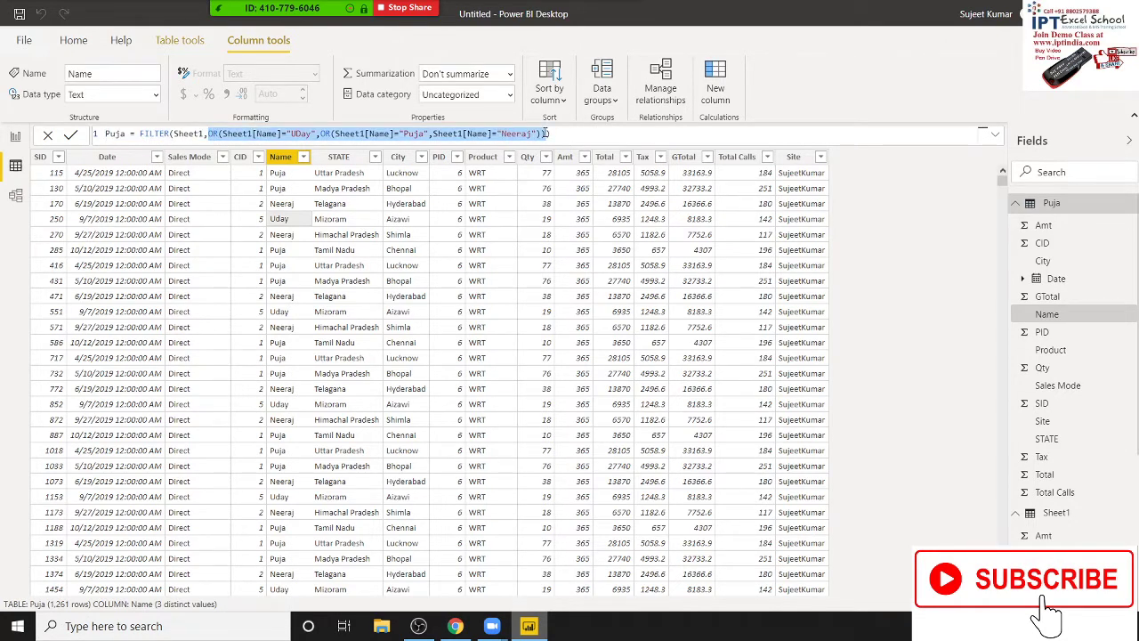
{"action": "key", "text": "BackSpace"}
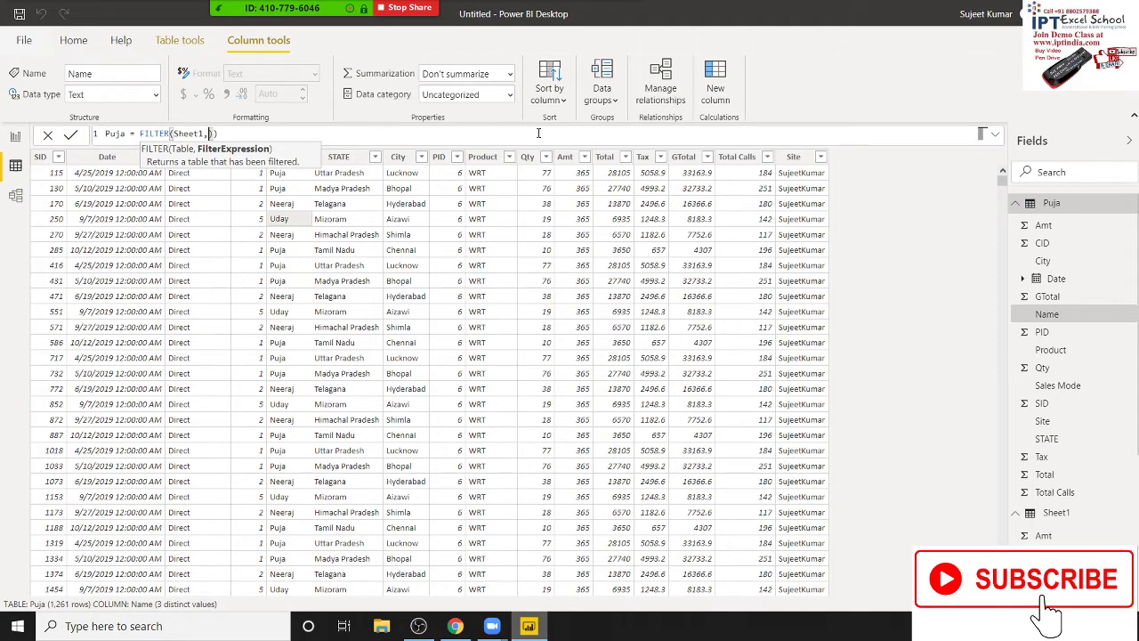
Set FILTER's condition to AND(Sheet1[Name]="Puja", Sheet1[Product]="Ram"), leaving 52 rows.
{"action": "type", "text": "sh"}
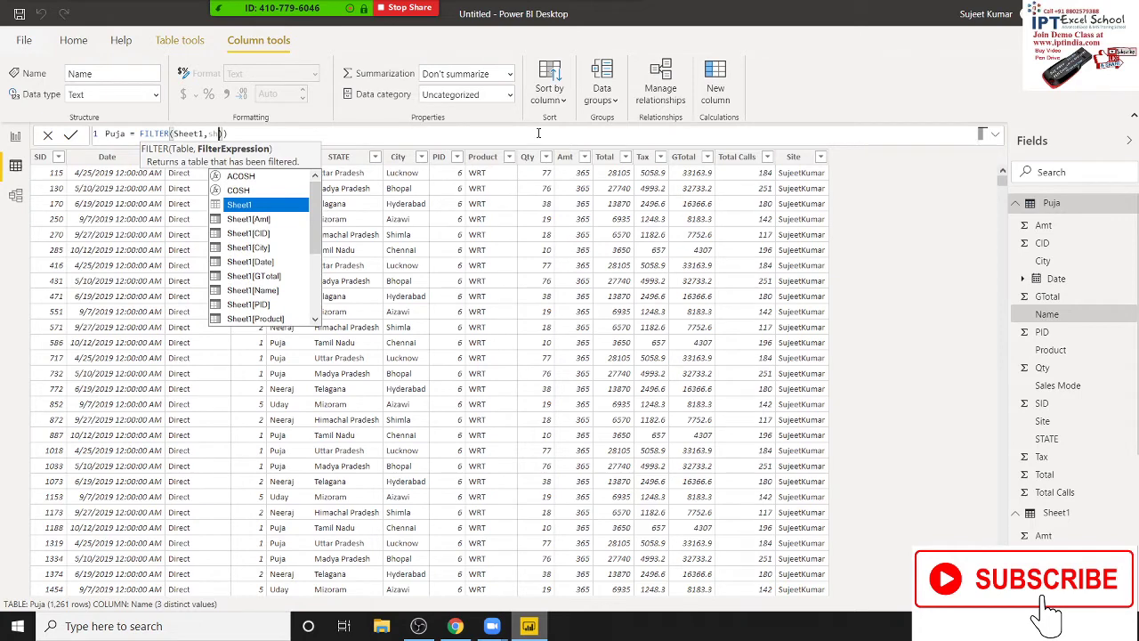
{"action": "key", "text": "BackSpace"}
{"action": "key", "text": "BackSpace"}
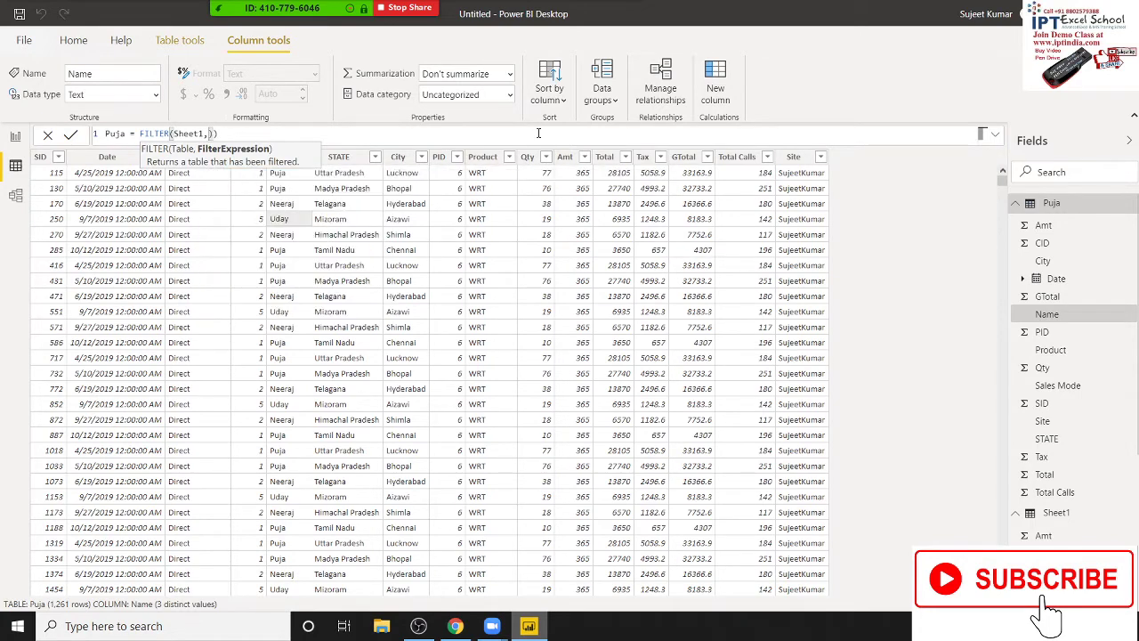
{"action": "type", "text": "and"}
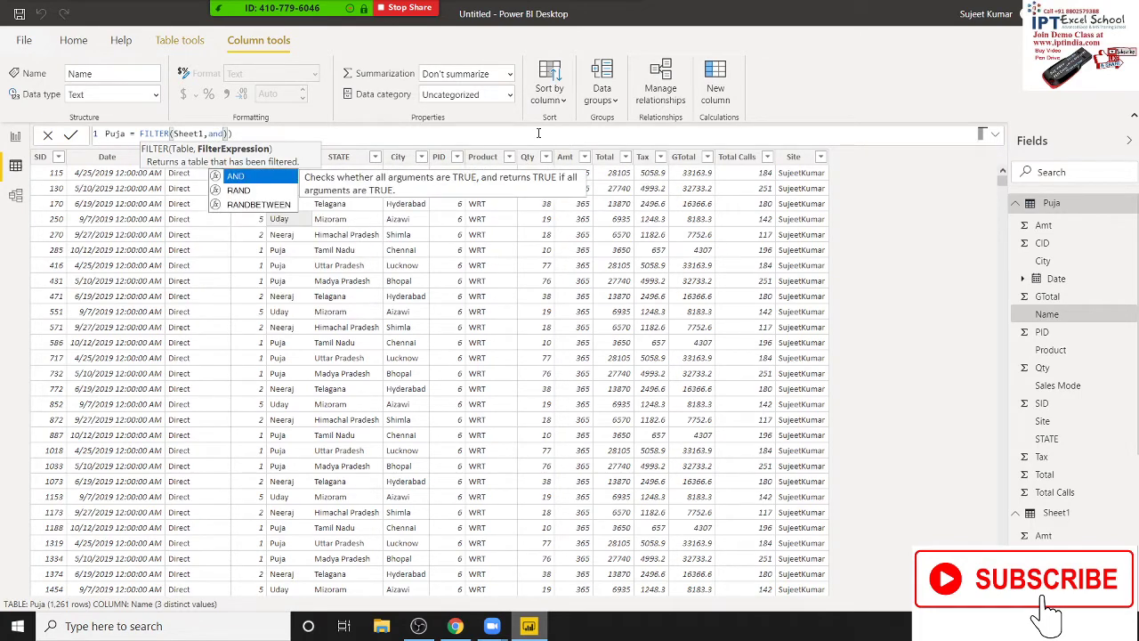
{"action": "key", "text": "Tab"}
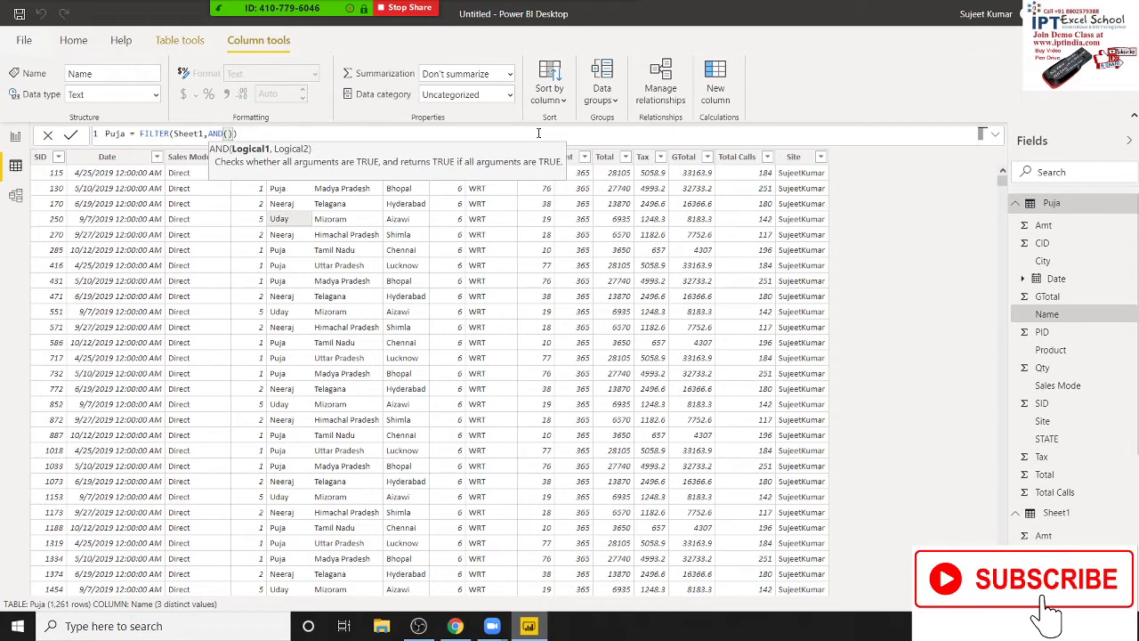
{"action": "type", "text": "sheet"}
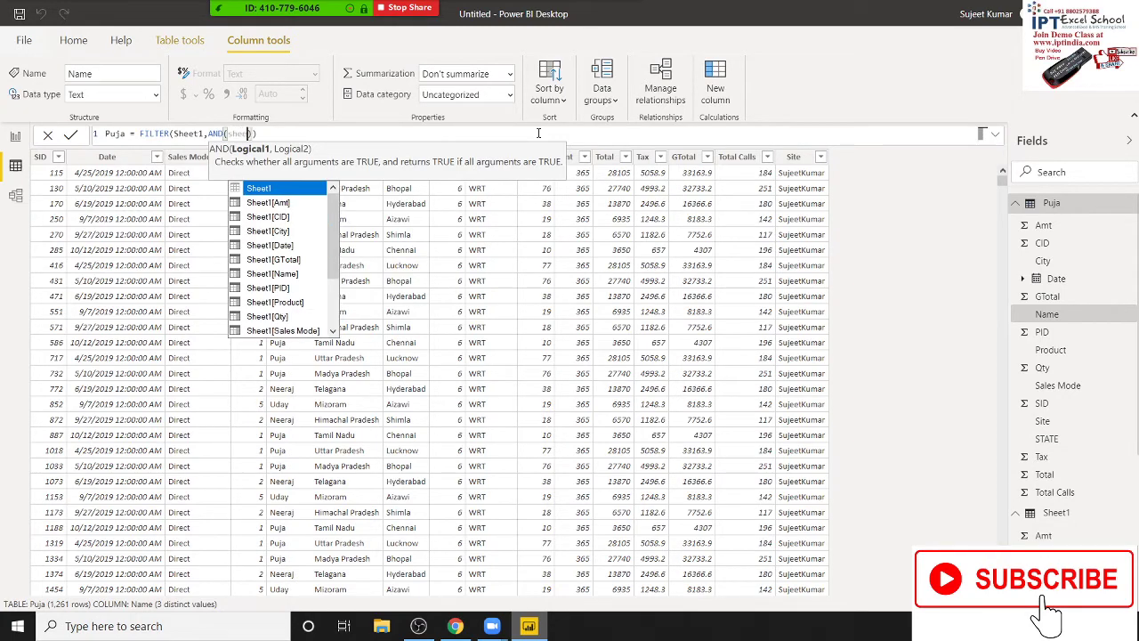
{"action": "key", "text": "Down"}
{"action": "key", "text": "Down"}
{"action": "key", "text": "Down"}
{"action": "key", "text": "Down"}
{"action": "key", "text": "Down"}
{"action": "key", "text": "Down"}
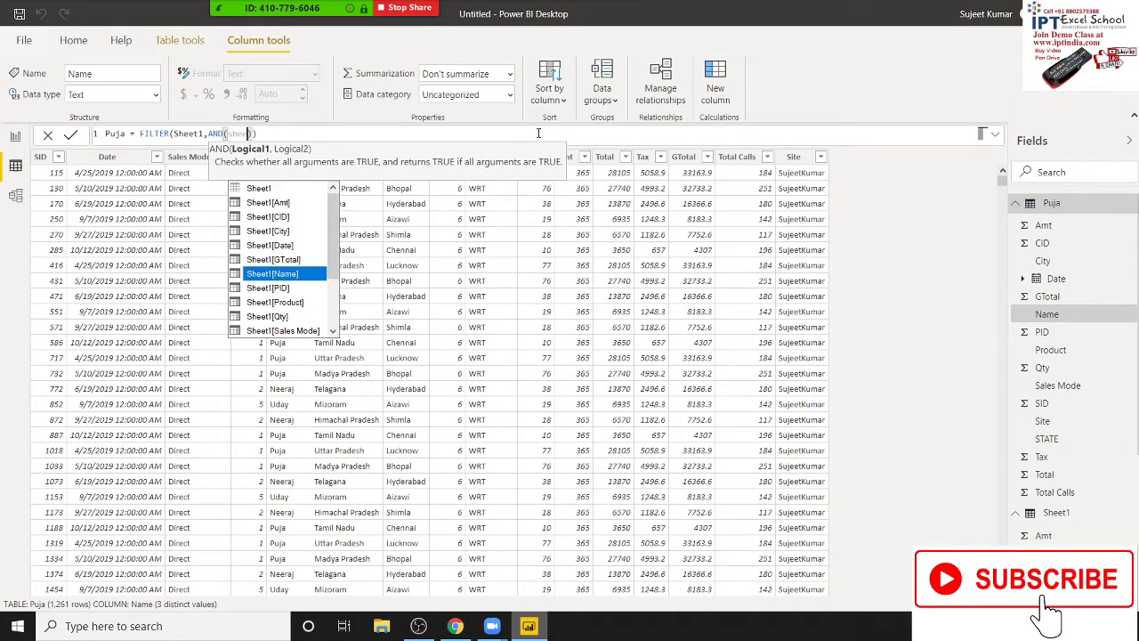
{"action": "key", "text": "Tab"}
{"action": "type", "text": "=\"P"}
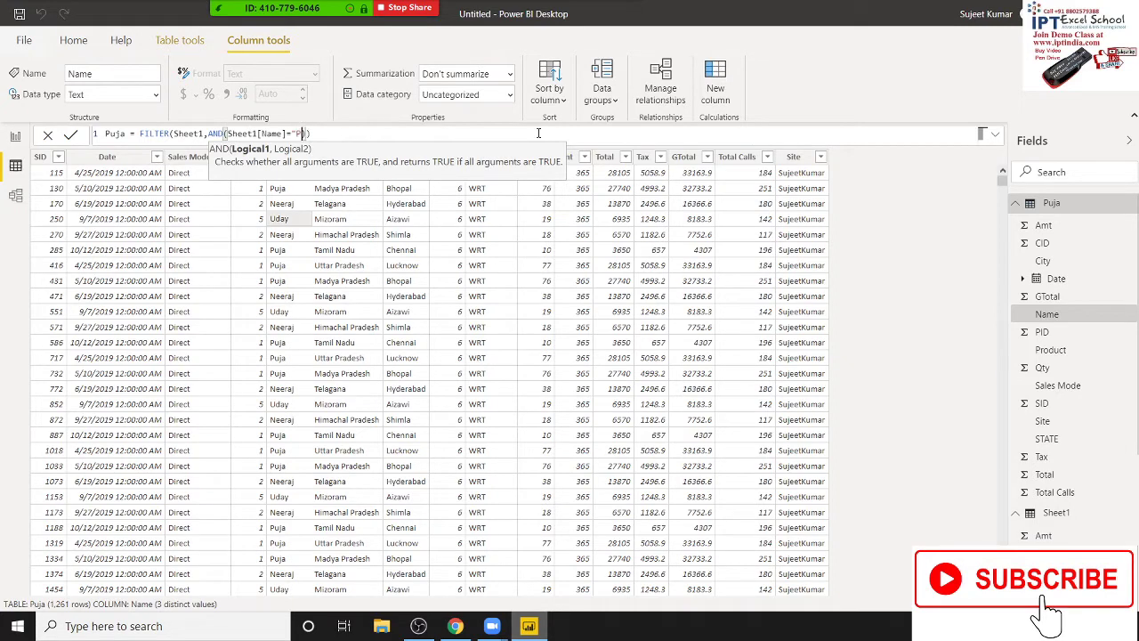
{"action": "type", "text": "uja\","}
{"action": "type", "text": "pr"}
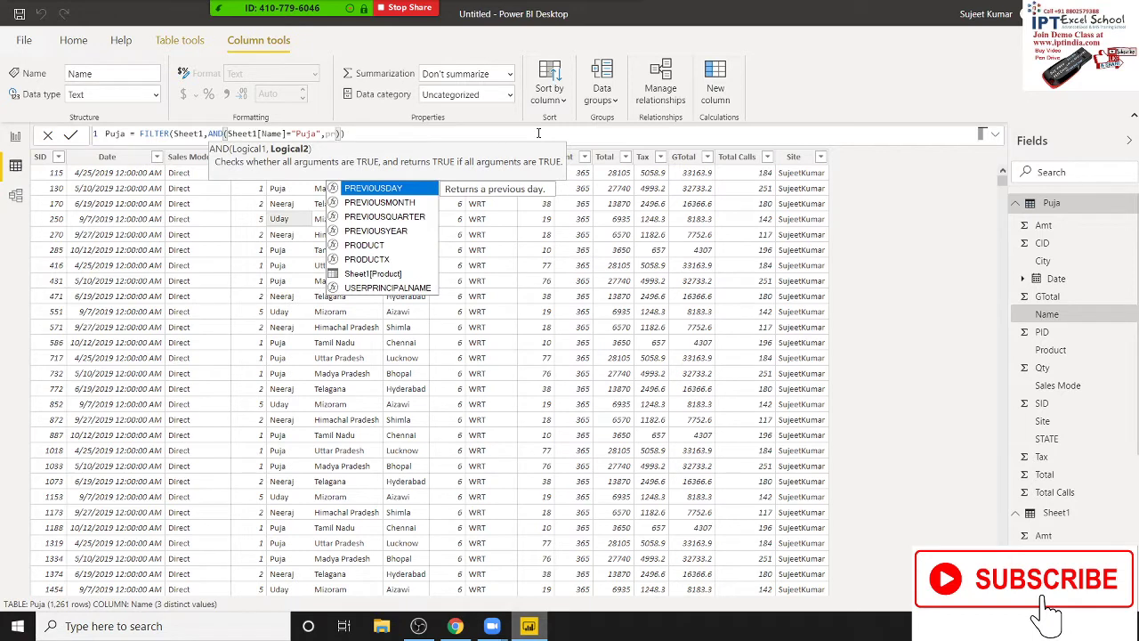
{"action": "key", "text": "Down"}
{"action": "key", "text": "Down"}
{"action": "key", "text": "Down"}
{"action": "key", "text": "Down"}
{"action": "key", "text": "Down"}
{"action": "key", "text": "Tab"}
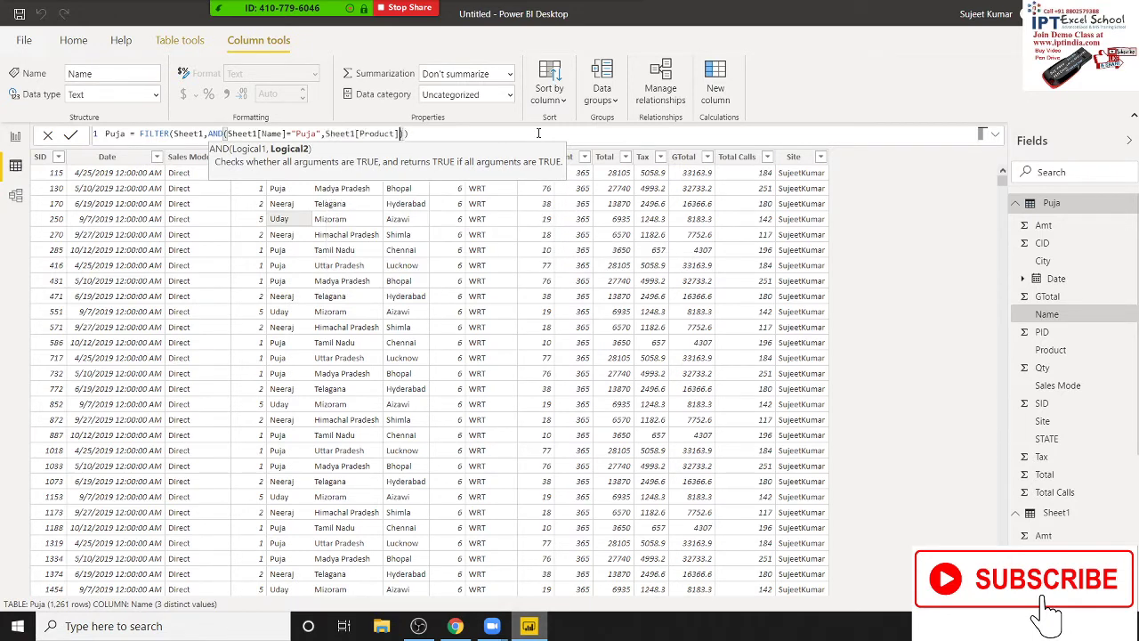
{"action": "type", "text": "=\"Ram"}
{"action": "type", "text": "\")"}
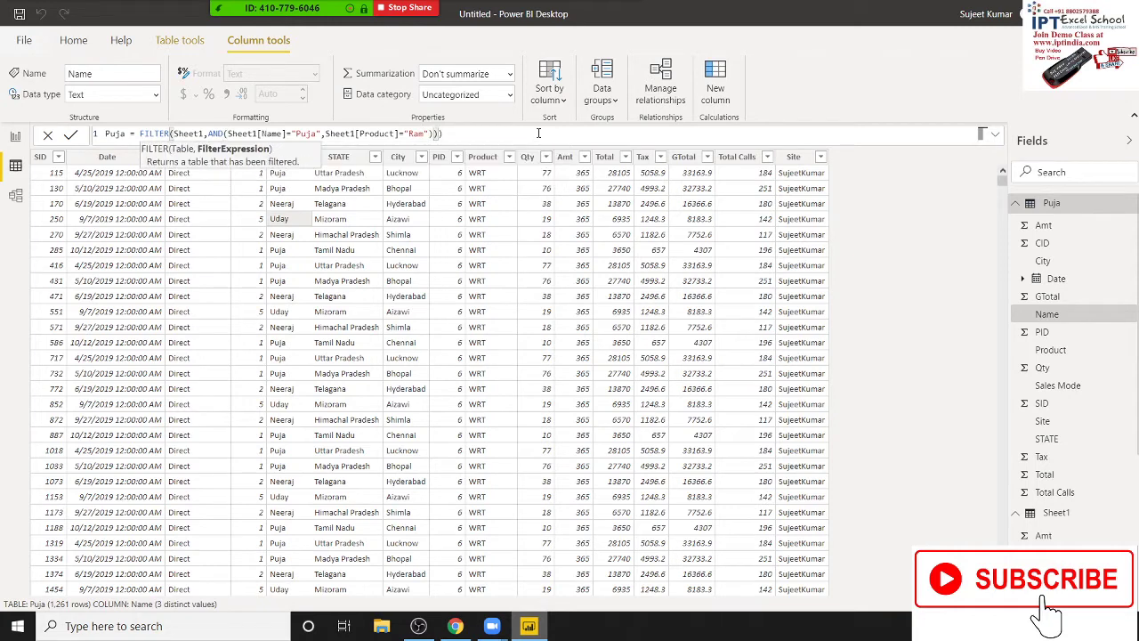
{"action": "key", "text": "Return"}
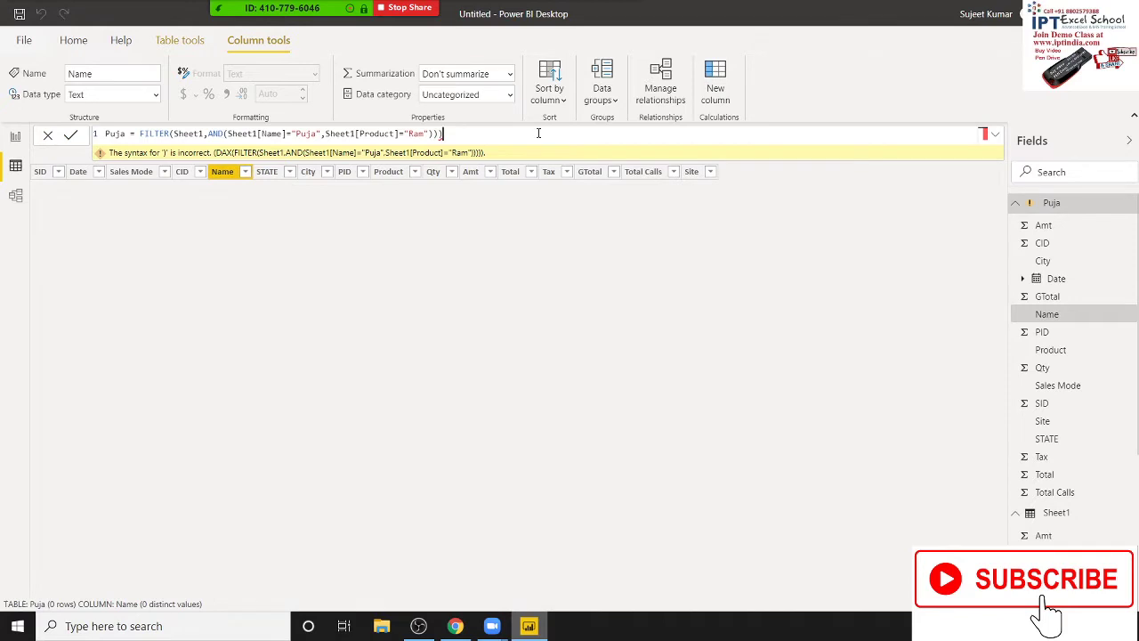
{"action": "key", "text": "BackSpace"}
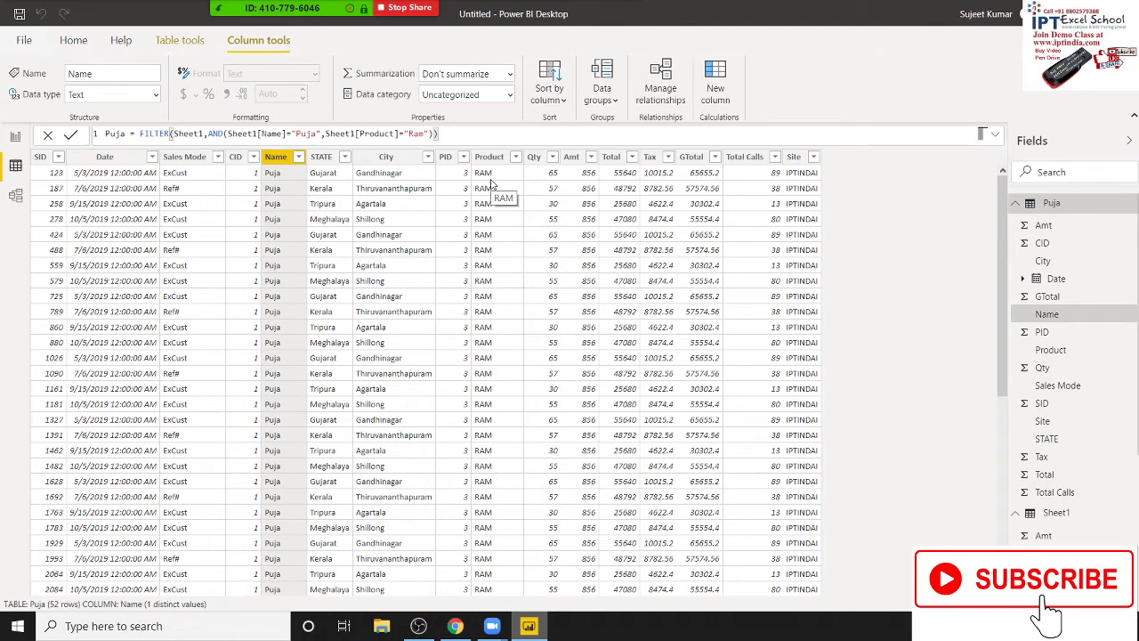
Swap AND for OR in the Puja formula, growing the table to 923 rows across 9 names.
{"action": "double_click", "coordinate": [219, 133]}
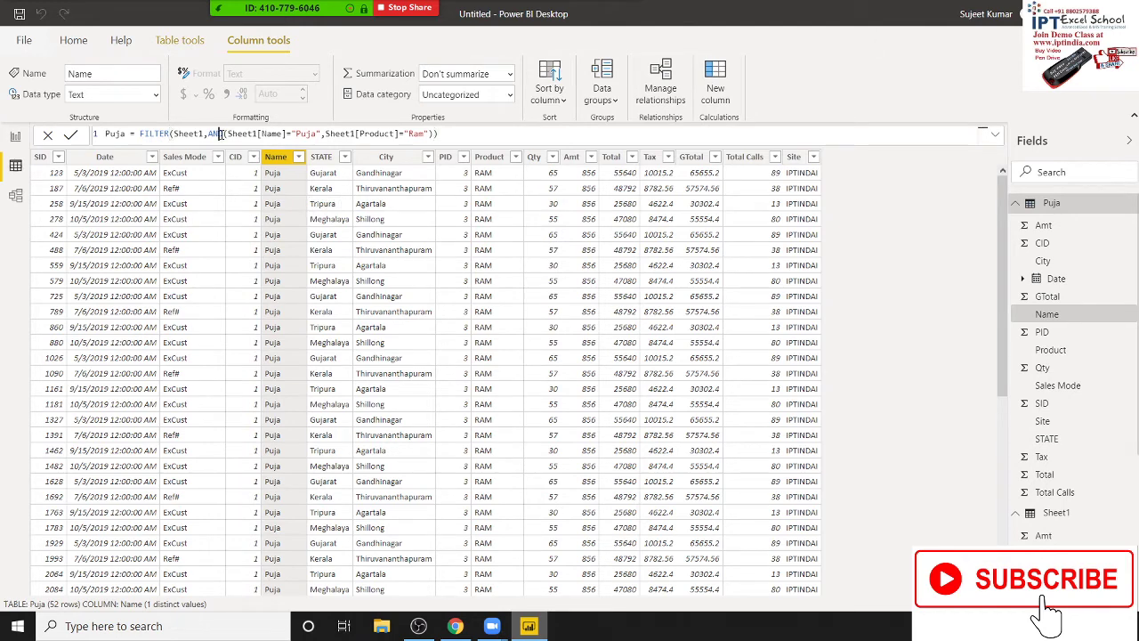
{"action": "type", "text": "or"}
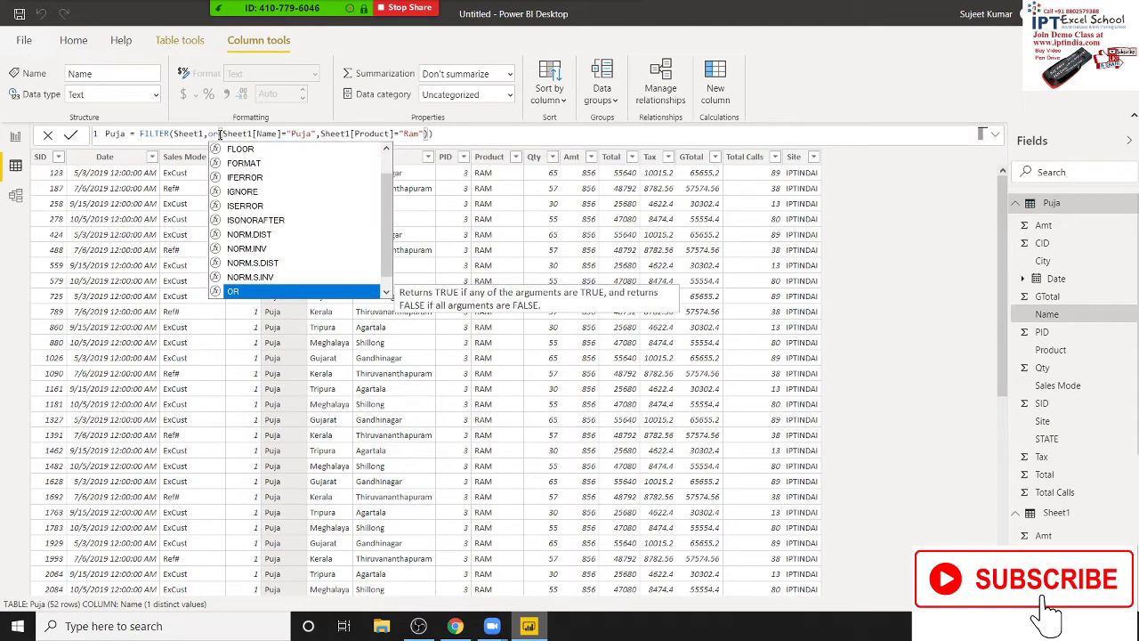
{"action": "key", "text": "Tab"}
{"action": "key", "text": "Return"}
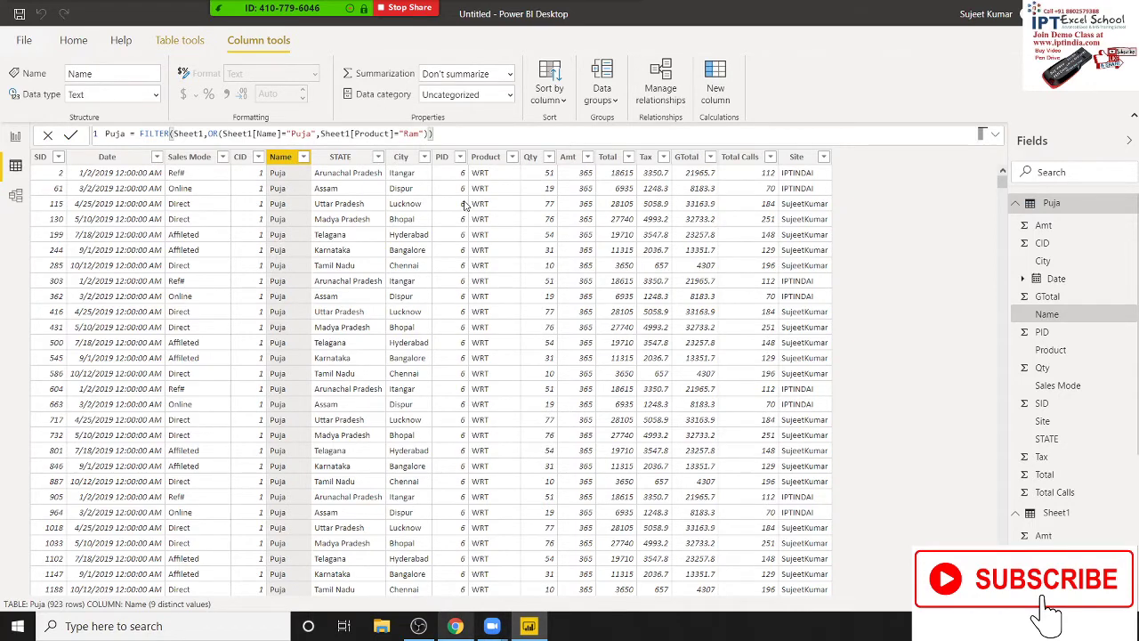
Open Sheet1's data and filter the Name column to Puja only.
{"action": "left_click", "coordinate": [1055, 513]}
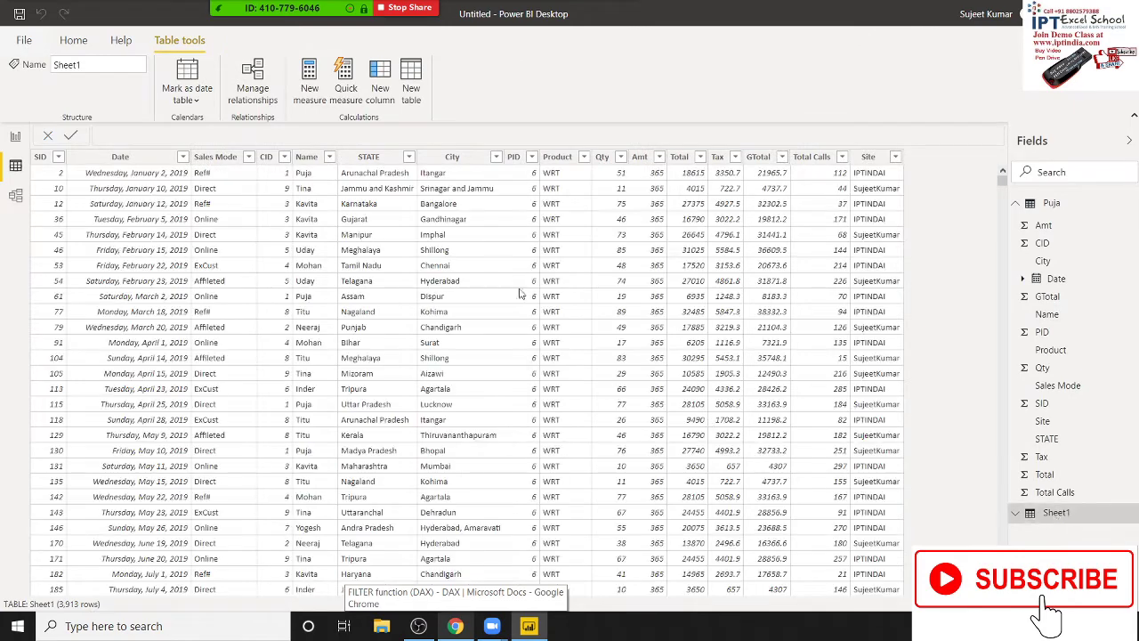
{"action": "left_click", "coordinate": [330, 158]}
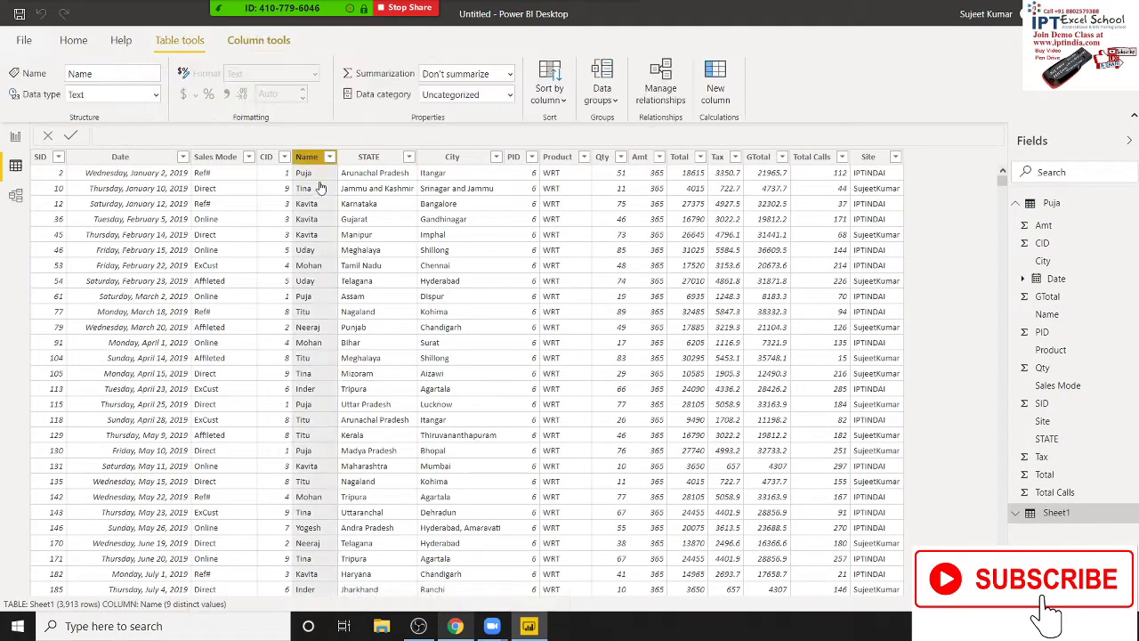
{"action": "left_click", "coordinate": [365, 311]}
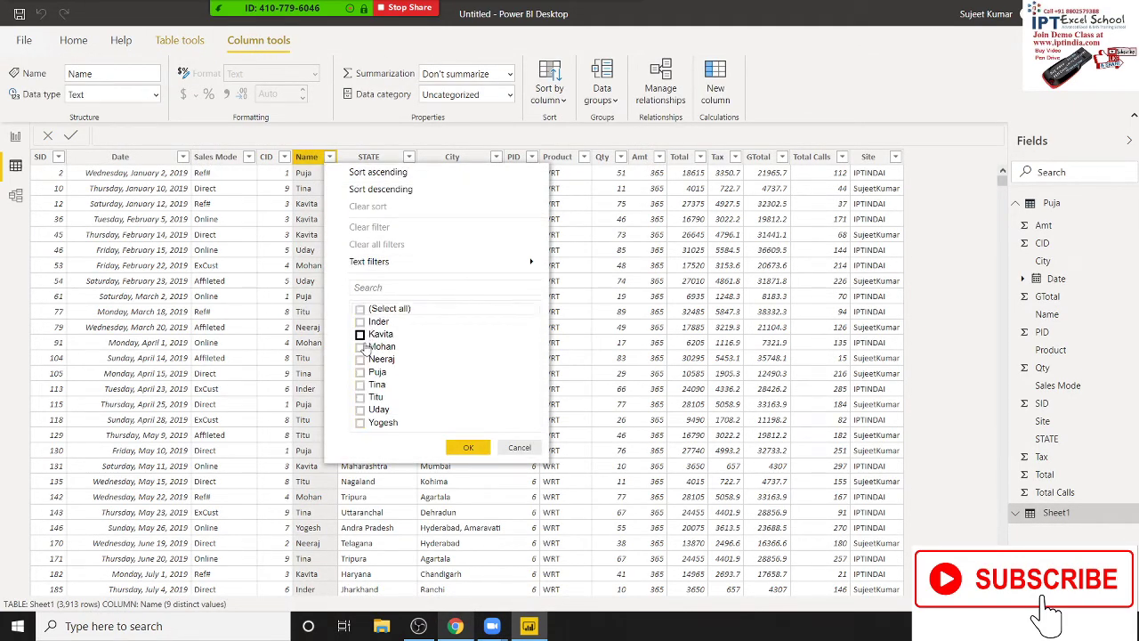
{"action": "left_click", "coordinate": [361, 372]}
{"action": "left_click", "coordinate": [479, 454]}
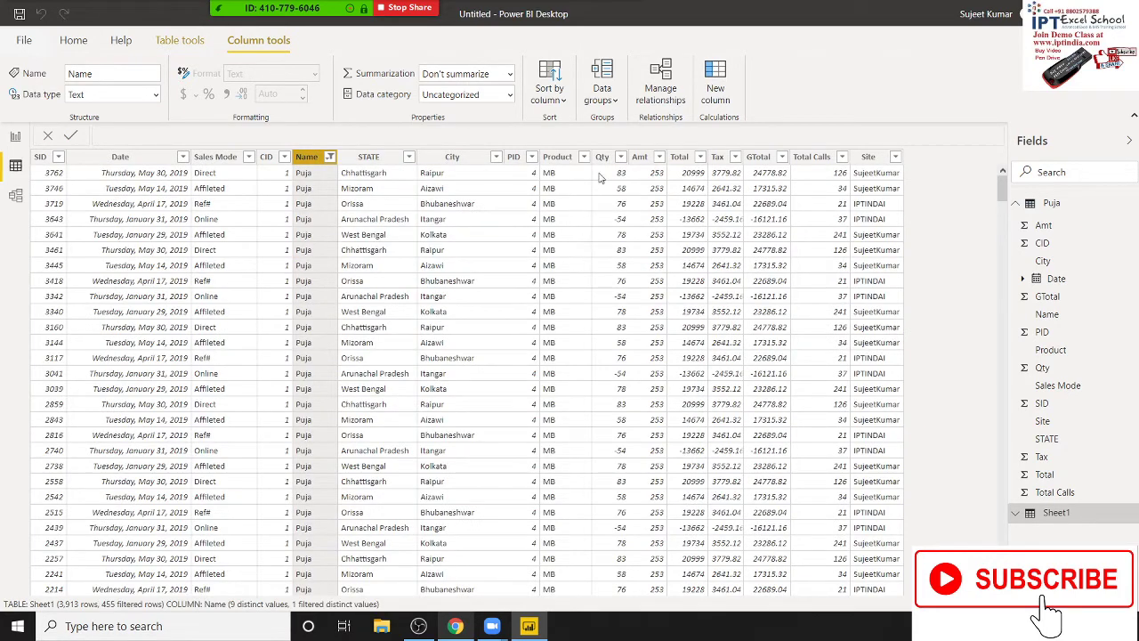
Clear the Name filter so every name shows again.
{"action": "left_click", "coordinate": [585, 157]}
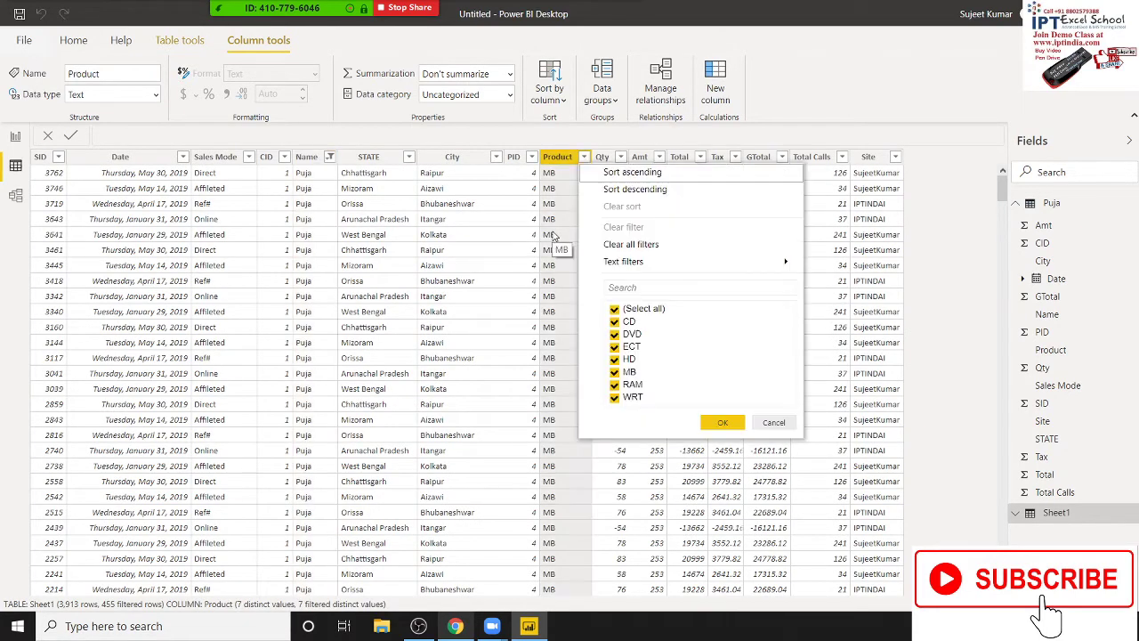
{"action": "key", "text": "Escape"}
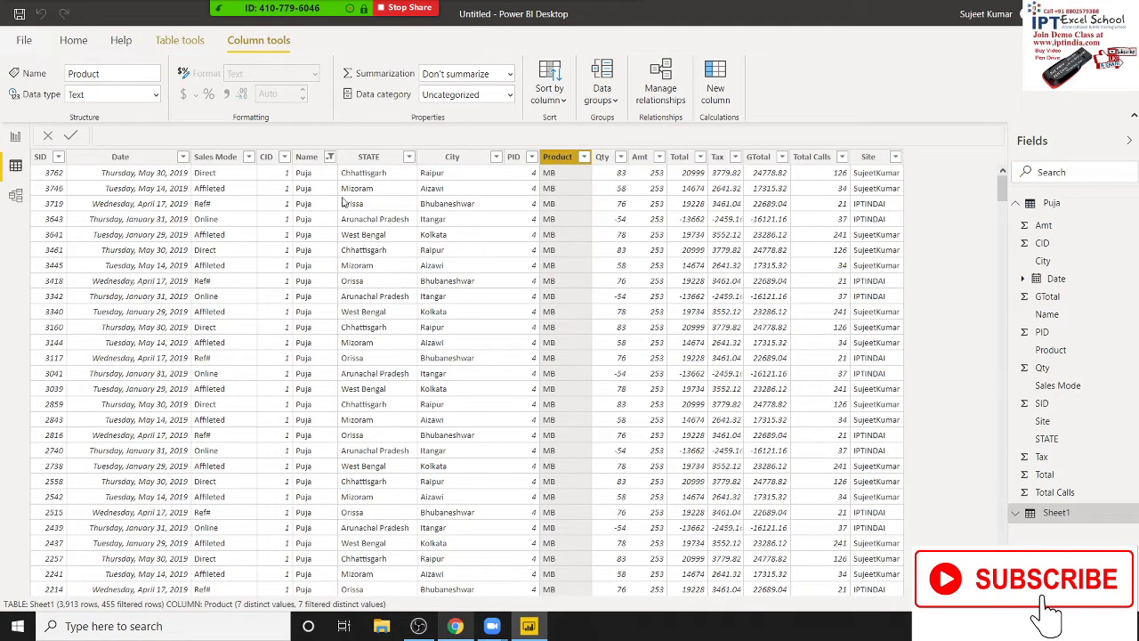
{"action": "left_click", "coordinate": [329, 157]}
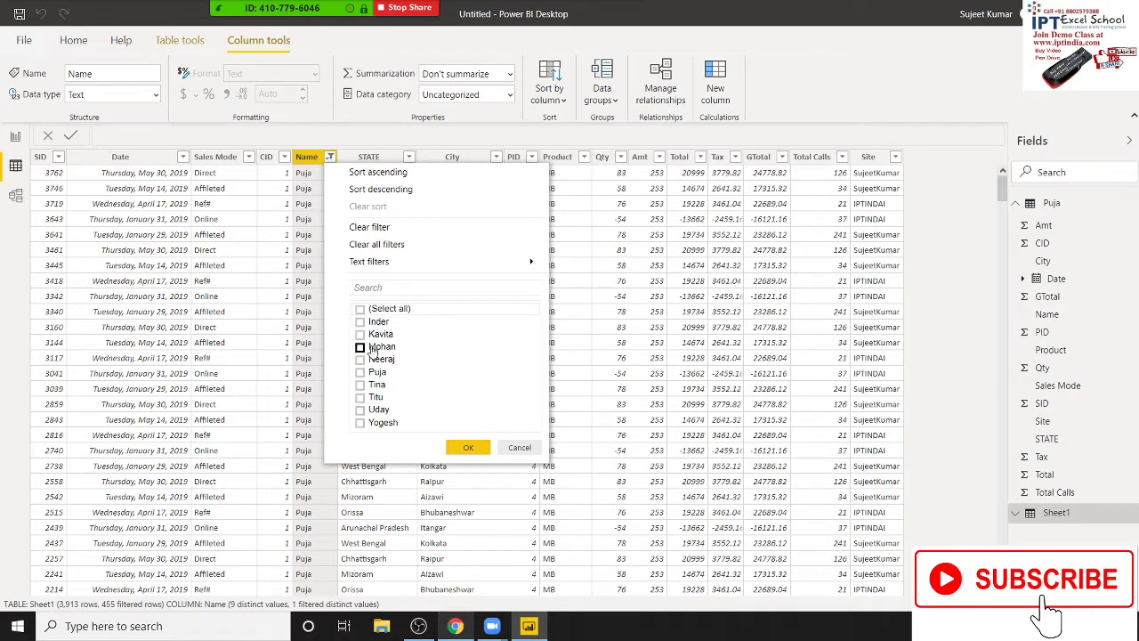
{"action": "left_click", "coordinate": [359, 308]}
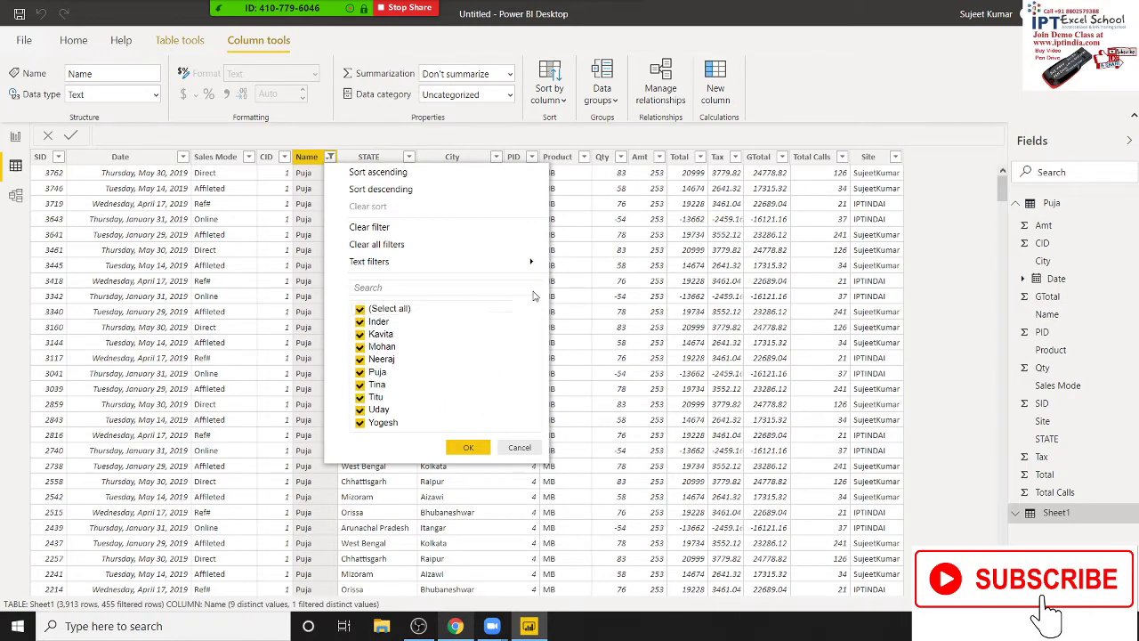
{"action": "left_click", "coordinate": [472, 452]}
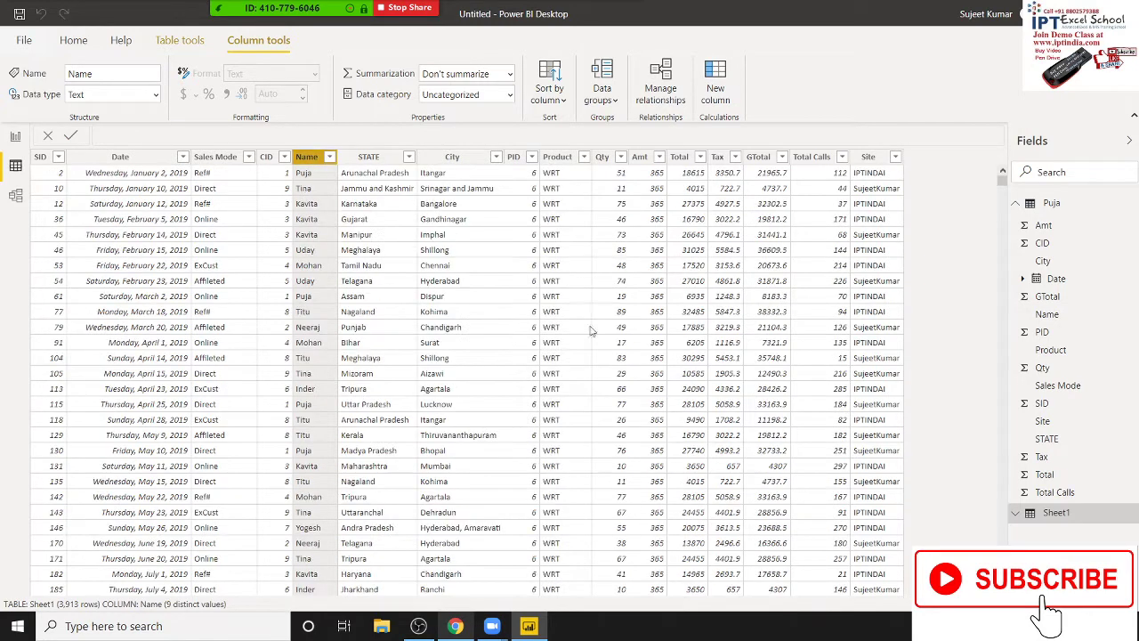
Filter the Product column to RAM only, leaving 520 of 3,913 rows.
{"action": "left_click", "coordinate": [584, 158]}
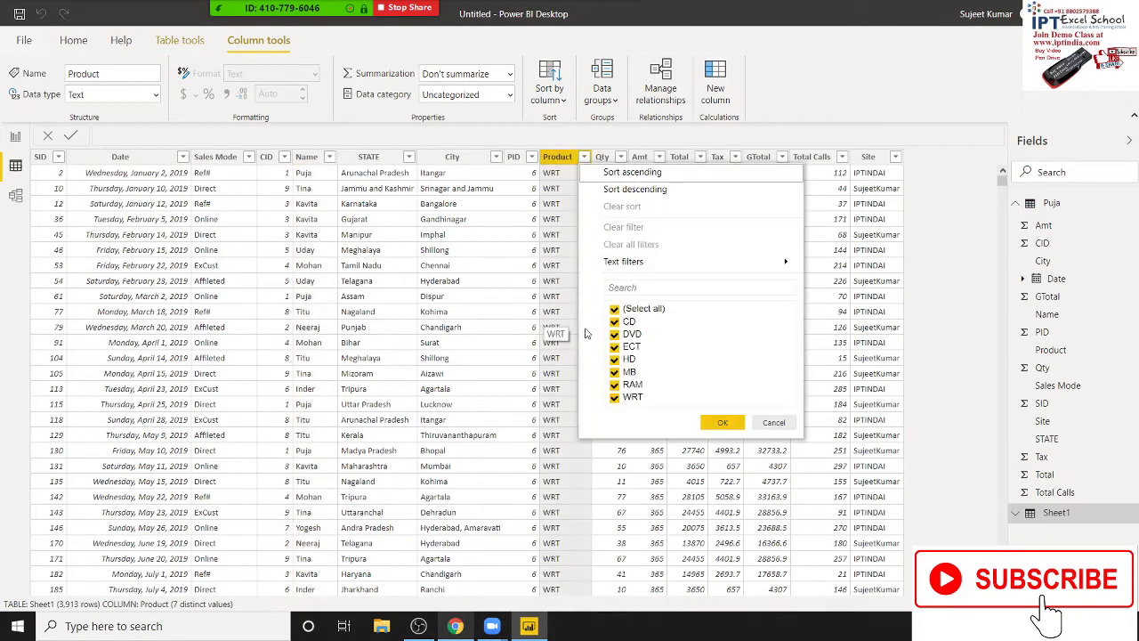
{"action": "left_click", "coordinate": [614, 309]}
{"action": "left_click", "coordinate": [614, 384]}
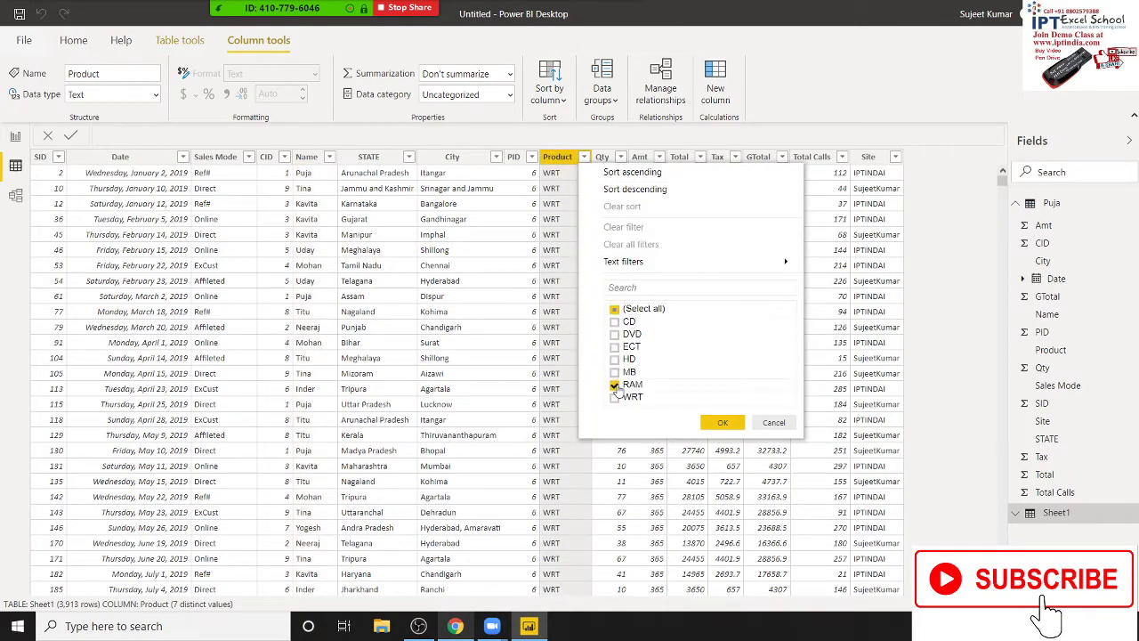
{"action": "left_click", "coordinate": [723, 422]}
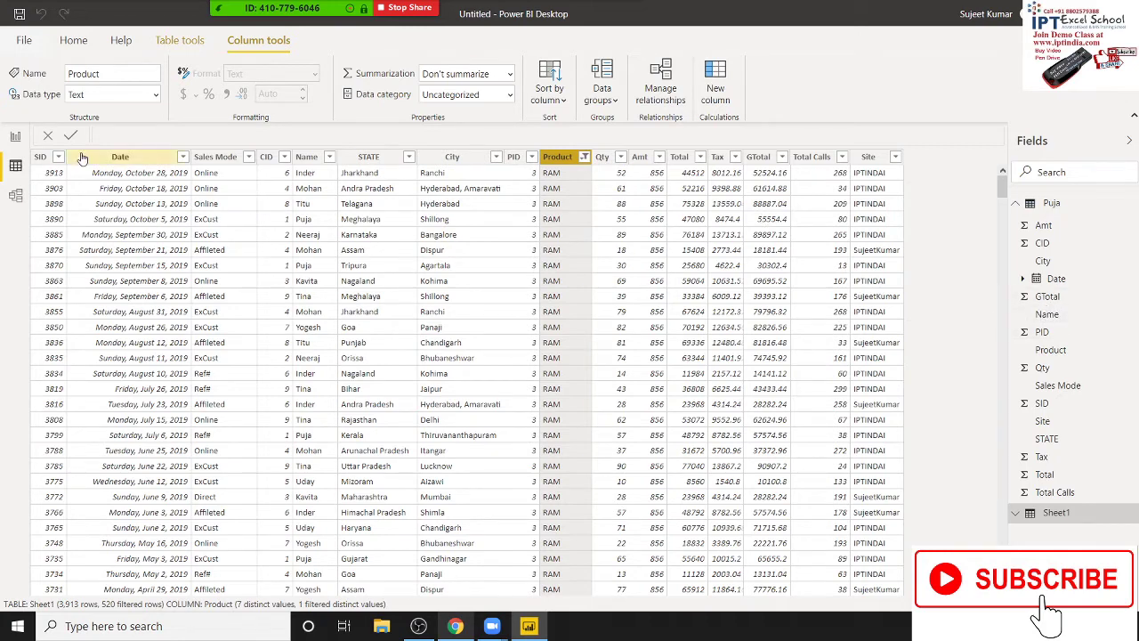
Back on the Puja report page, shrink the Qty by Product chart to a compact size.
{"action": "left_click", "coordinate": [16, 138]}
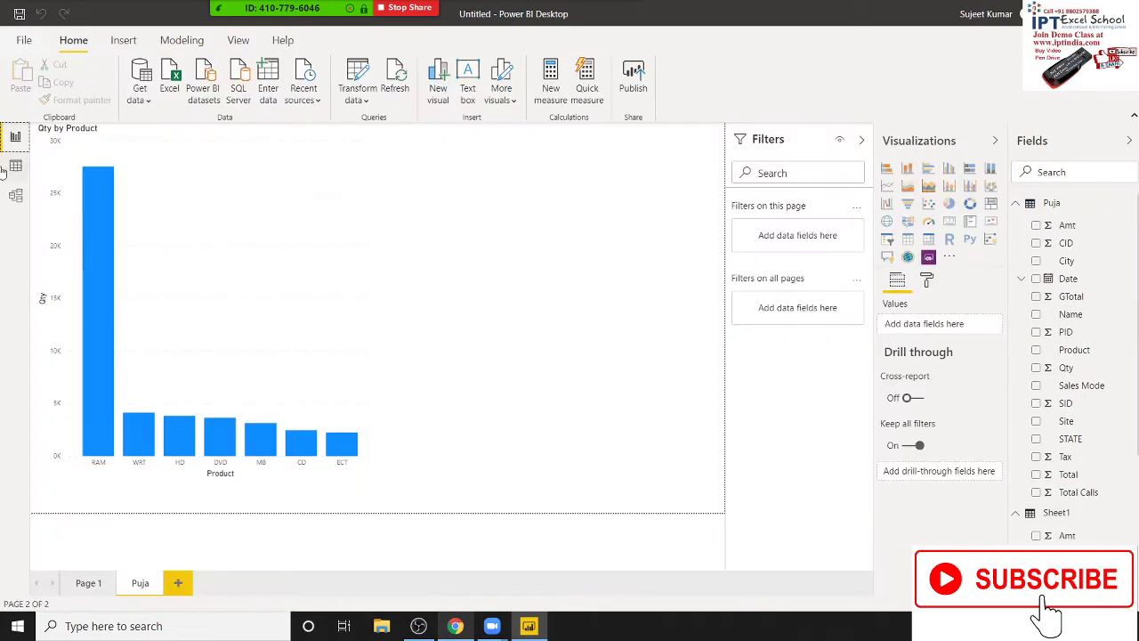
{"action": "left_click", "coordinate": [16, 169]}
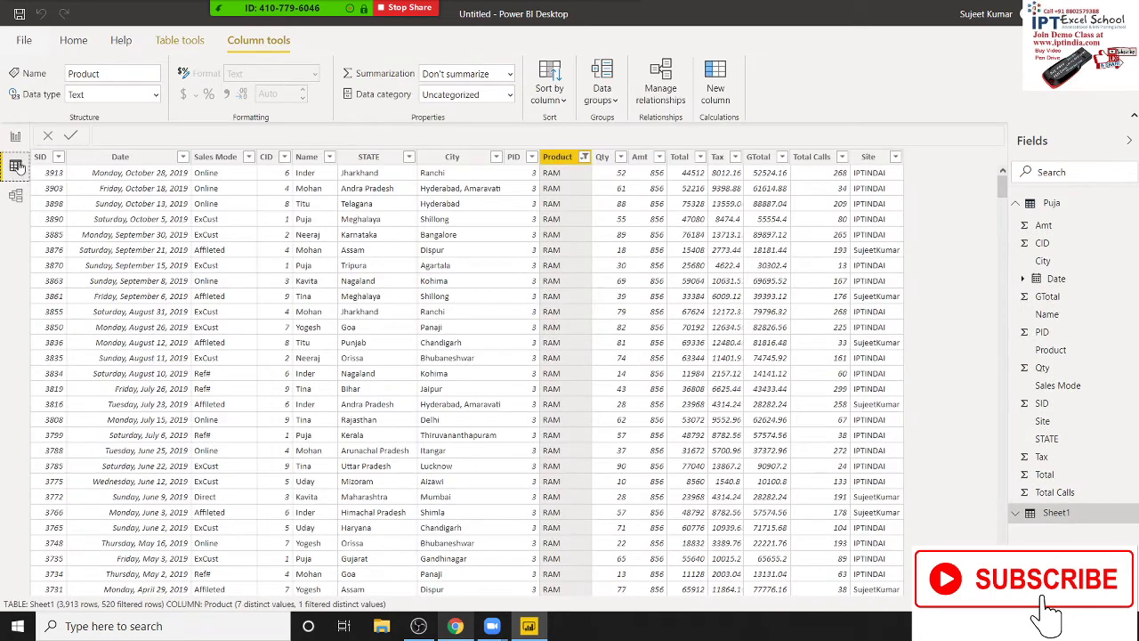
{"action": "left_click", "coordinate": [16, 138]}
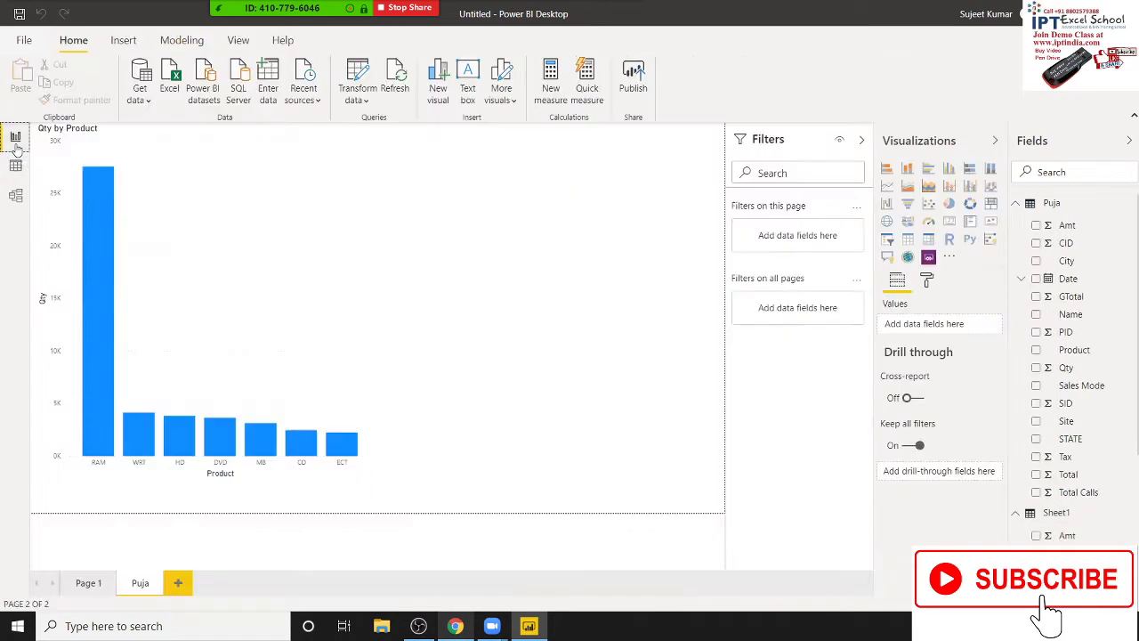
{"action": "left_click", "coordinate": [376, 470]}
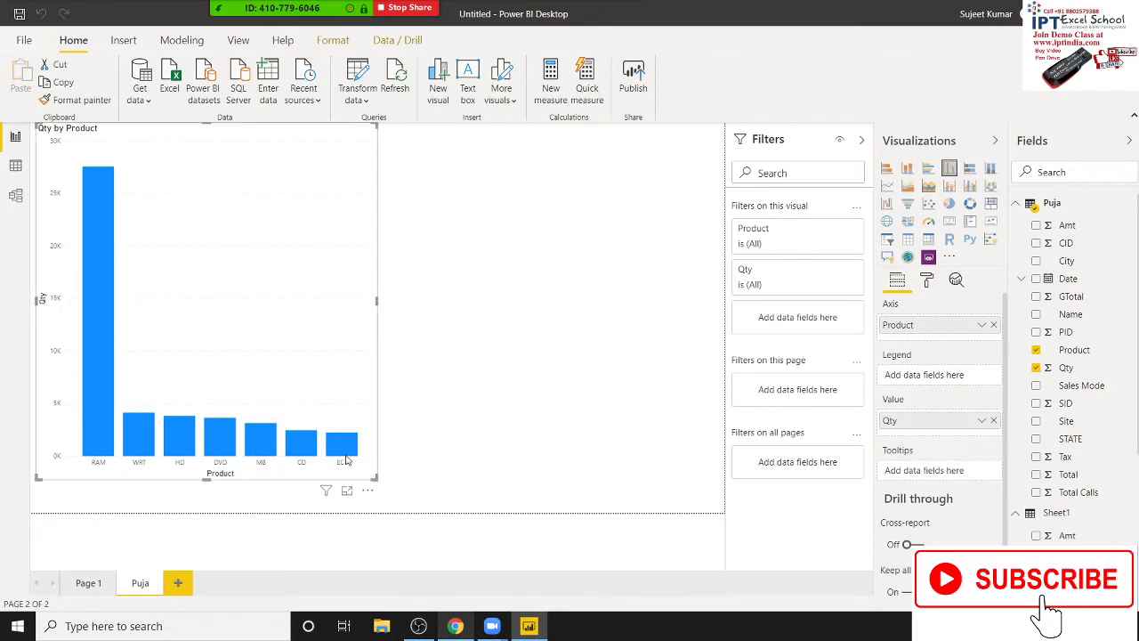
{"action": "left_click_drag", "start_coordinate": [372, 476], "coordinate": [250, 327]}
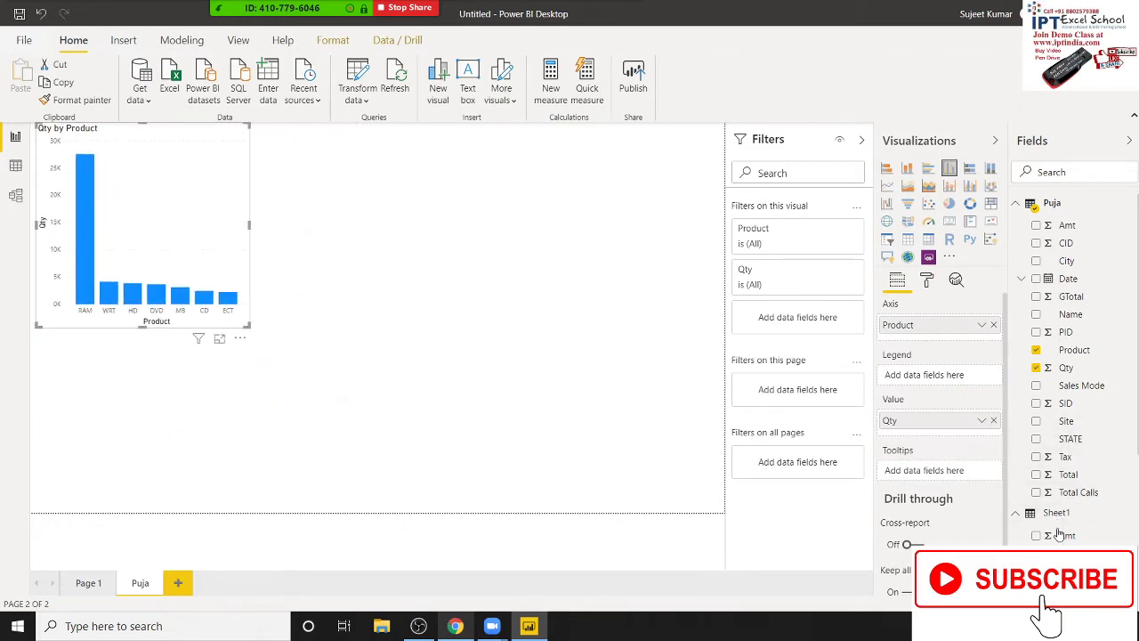
{"action": "left_click", "coordinate": [583, 228]}
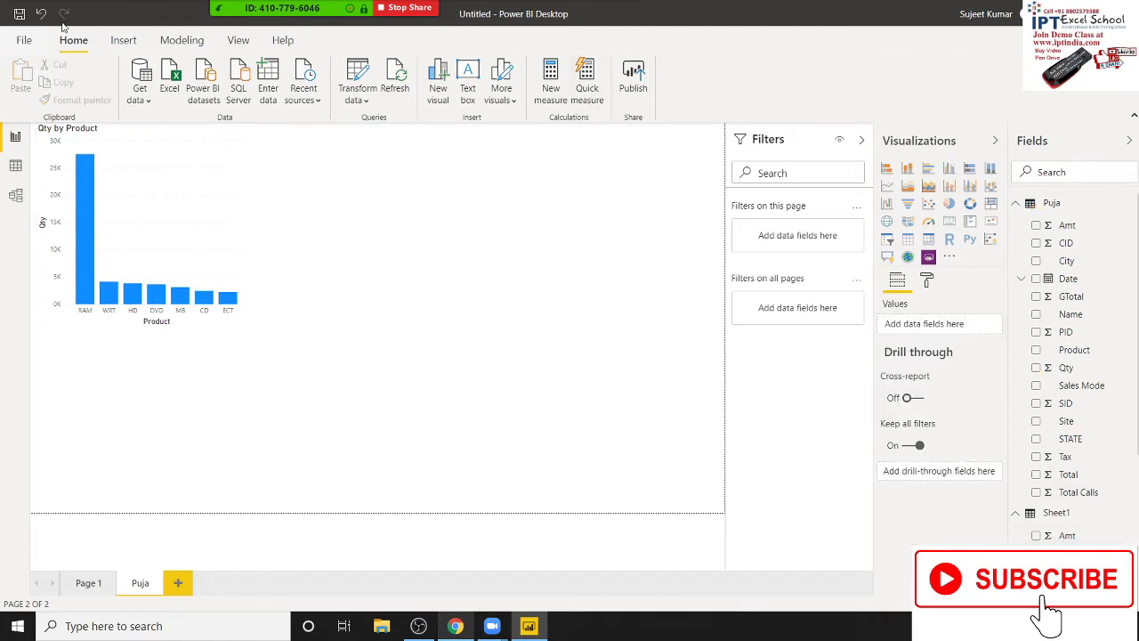
{"action": "left_click", "coordinate": [182, 45]}
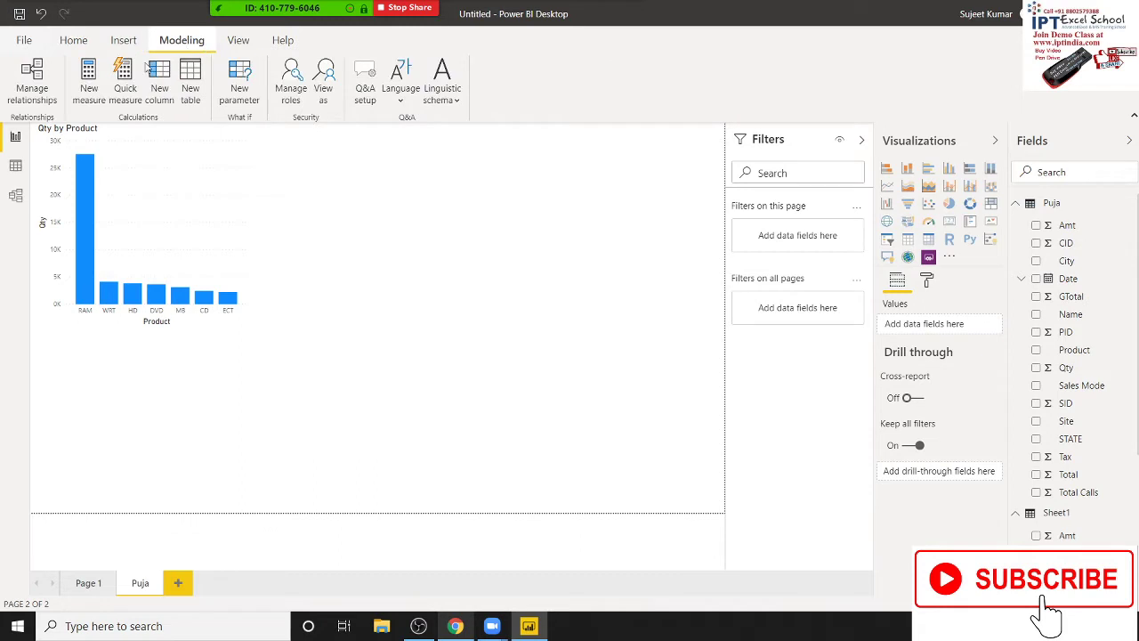
Create the measure Sum = SUM(Puja[Qty]).
{"action": "left_click", "coordinate": [92, 98]}
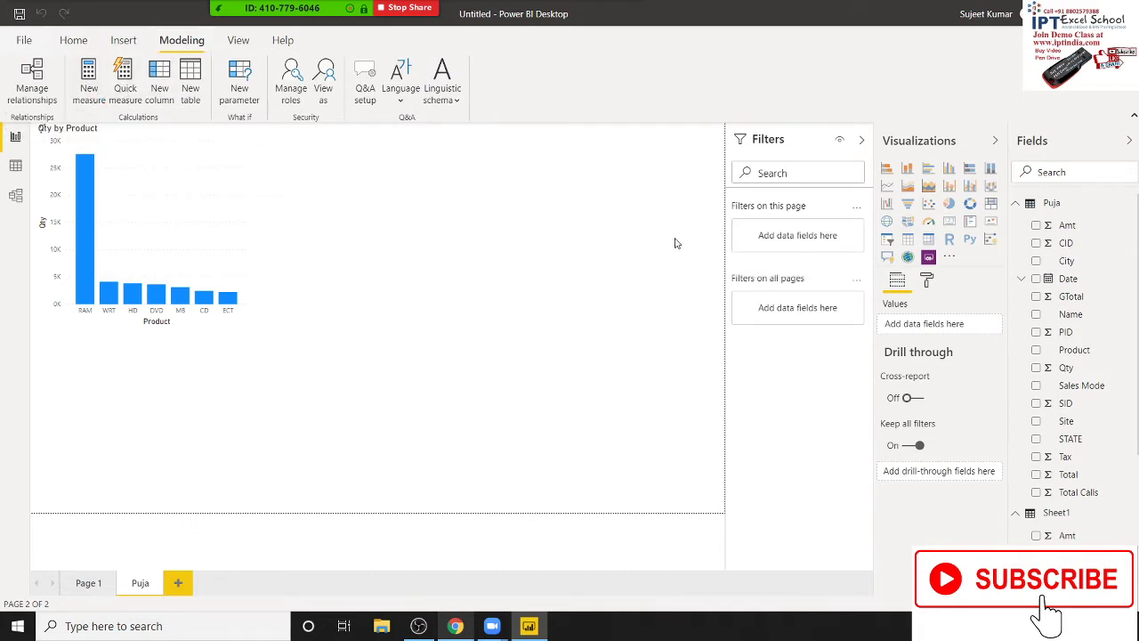
{"action": "double_click", "coordinate": [124, 133]}
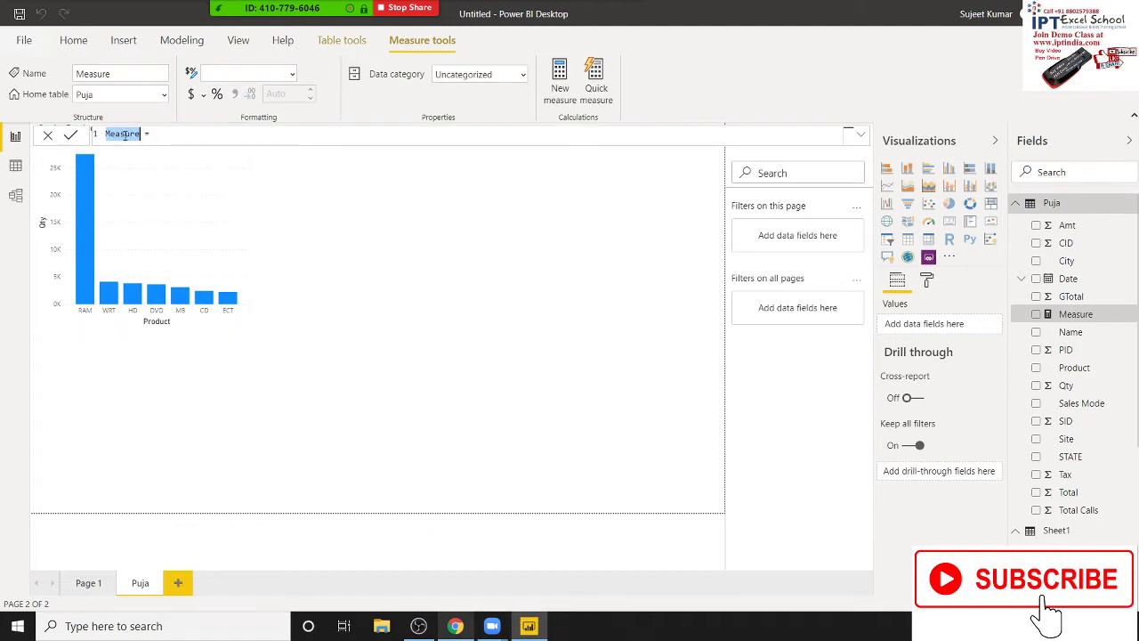
{"action": "type", "text": "Sum"}
{"action": "type", "text": " ="}
{"action": "type", "text": "sym"}
{"action": "key", "text": "BackSpace"}
{"action": "key", "text": "BackSpace"}
{"action": "type", "text": "u"}
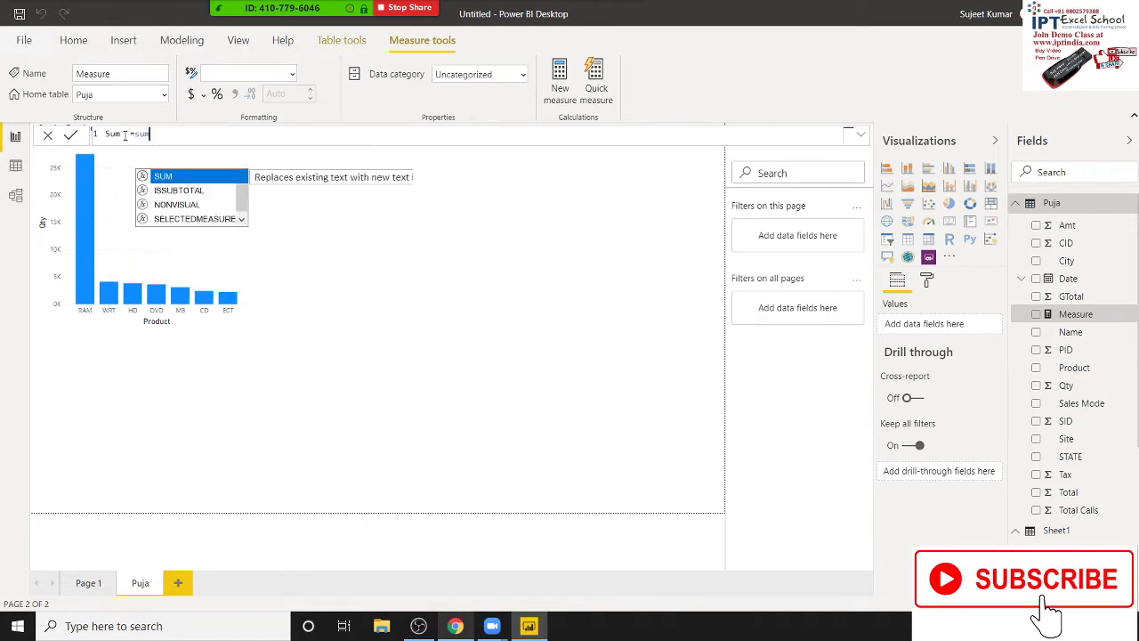
{"action": "type", "text": "m"}
{"action": "key", "text": "Tab"}
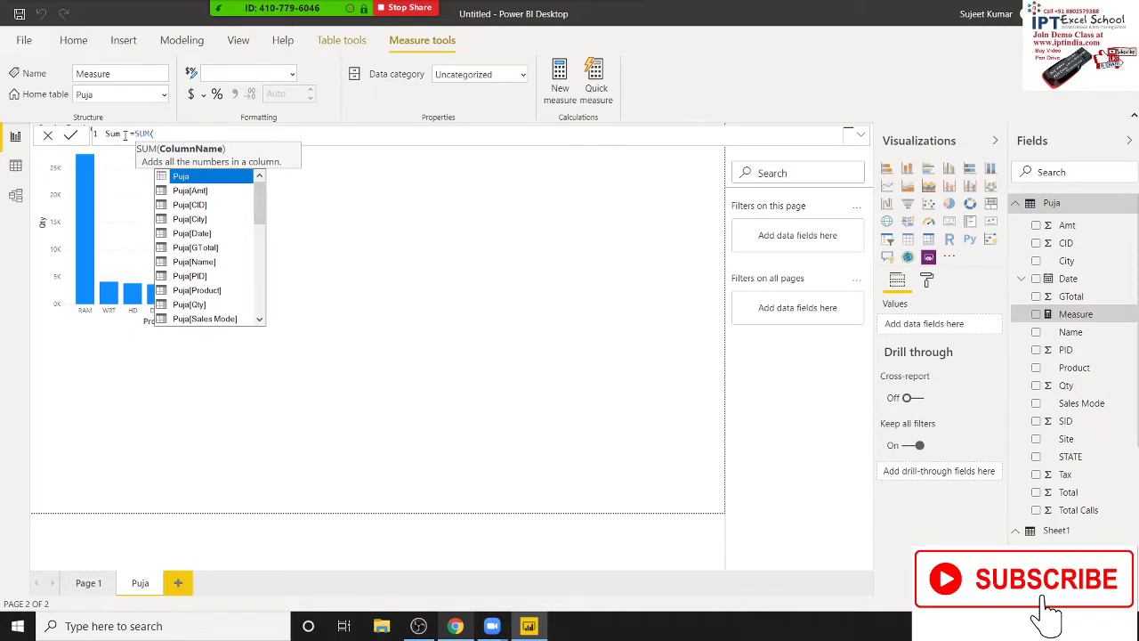
{"action": "key", "text": "Down"}
{"action": "key", "text": "Down"}
{"action": "key", "text": "Down"}
{"action": "key", "text": "Down"}
{"action": "key", "text": "Down"}
{"action": "key", "text": "Down"}
{"action": "key", "text": "Down"}
{"action": "key", "text": "Down"}
{"action": "key", "text": "Down"}
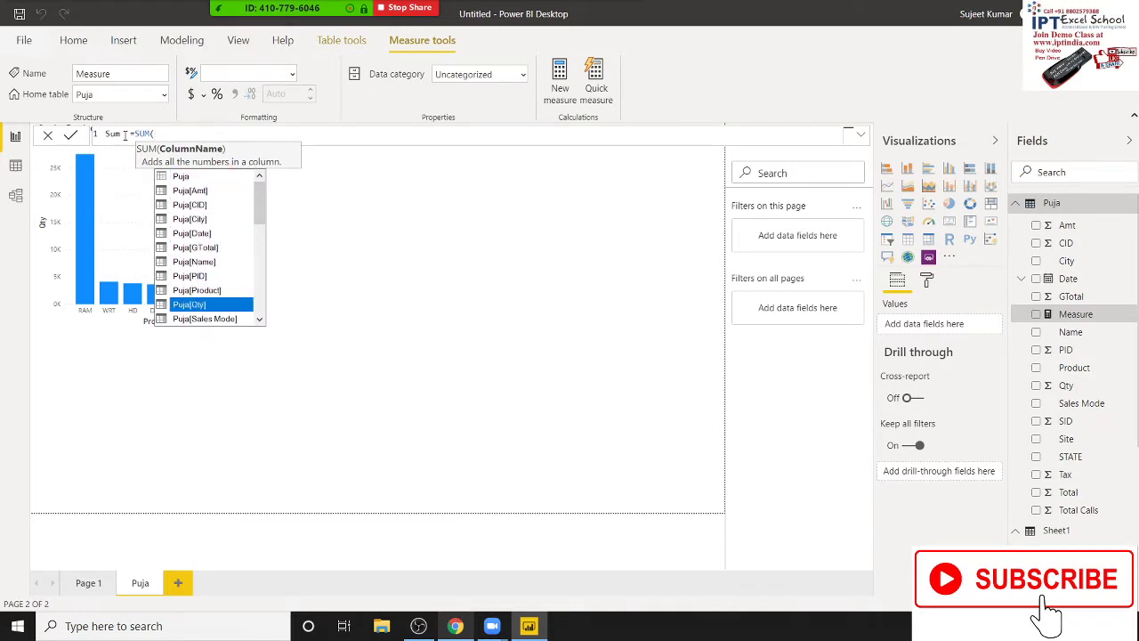
{"action": "key", "text": "Tab"}
{"action": "type", "text": ")"}
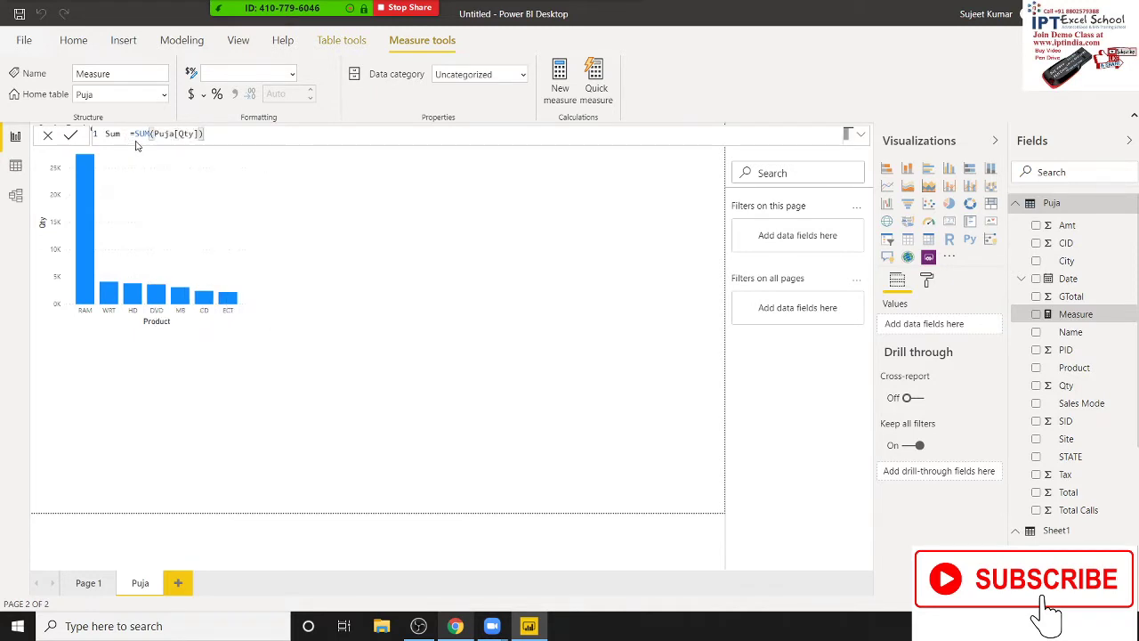
{"action": "key", "text": "Return"}
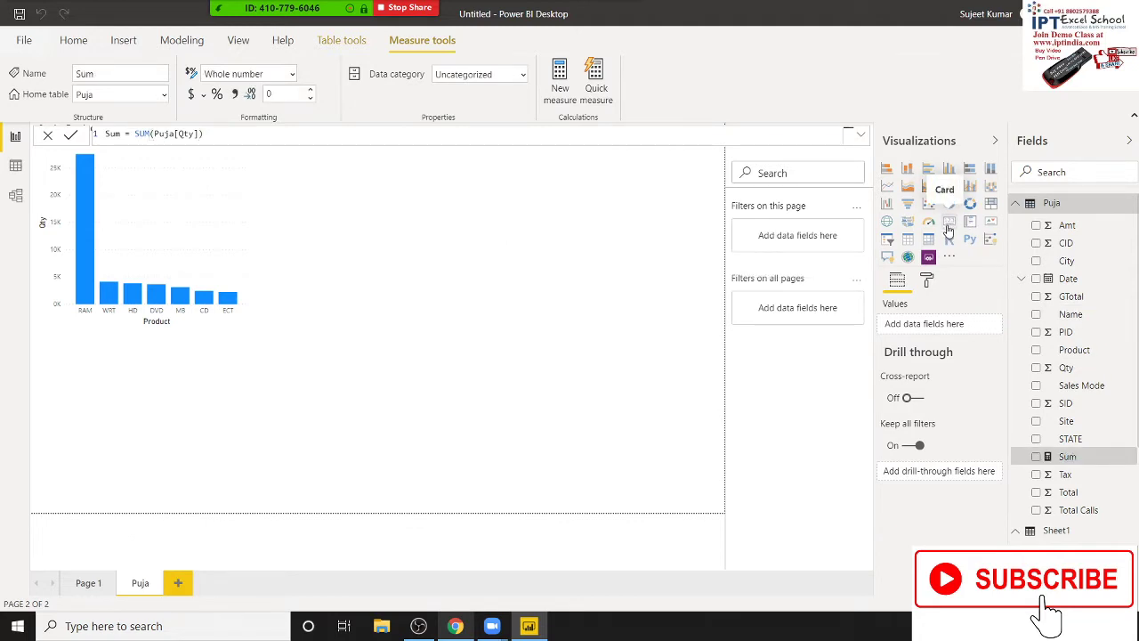
Add a card beside the Qty by Product chart showing the Sum measure as 47K.
{"action": "left_click", "coordinate": [950, 223]}
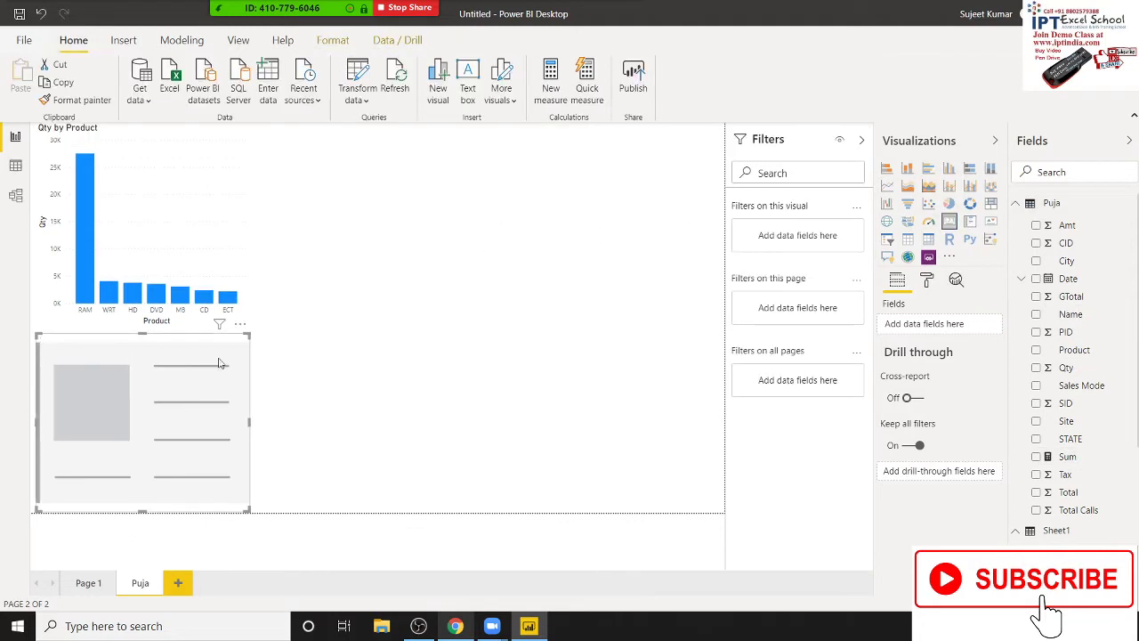
{"action": "left_click_drag", "start_coordinate": [158, 352], "coordinate": [560, 156]}
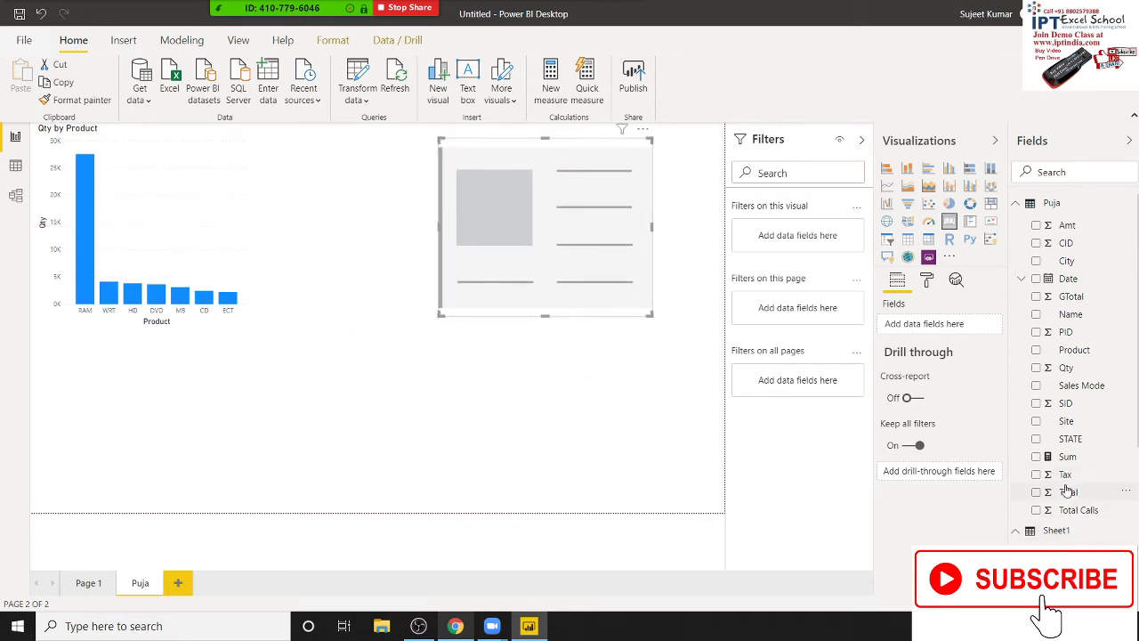
{"action": "scroll", "coordinate": [1062, 501], "scroll_direction": "down", "scroll_amount": 4}
{"action": "scroll", "coordinate": [1062, 501], "scroll_direction": "down", "scroll_amount": 1}
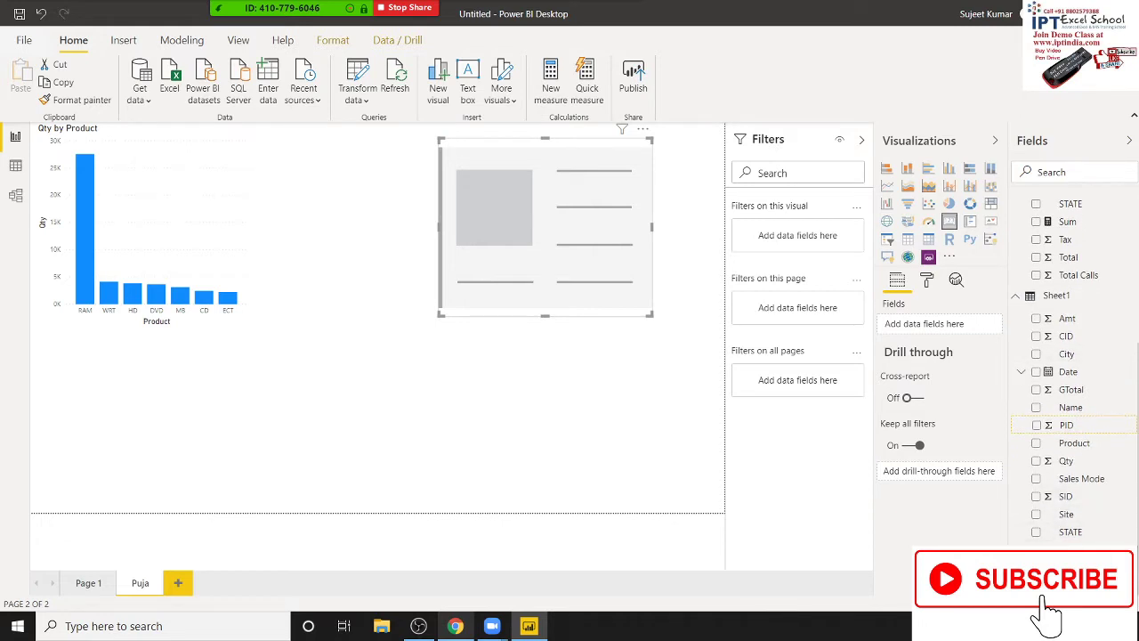
{"action": "scroll", "coordinate": [1080, 487], "scroll_direction": "up", "scroll_amount": 5}
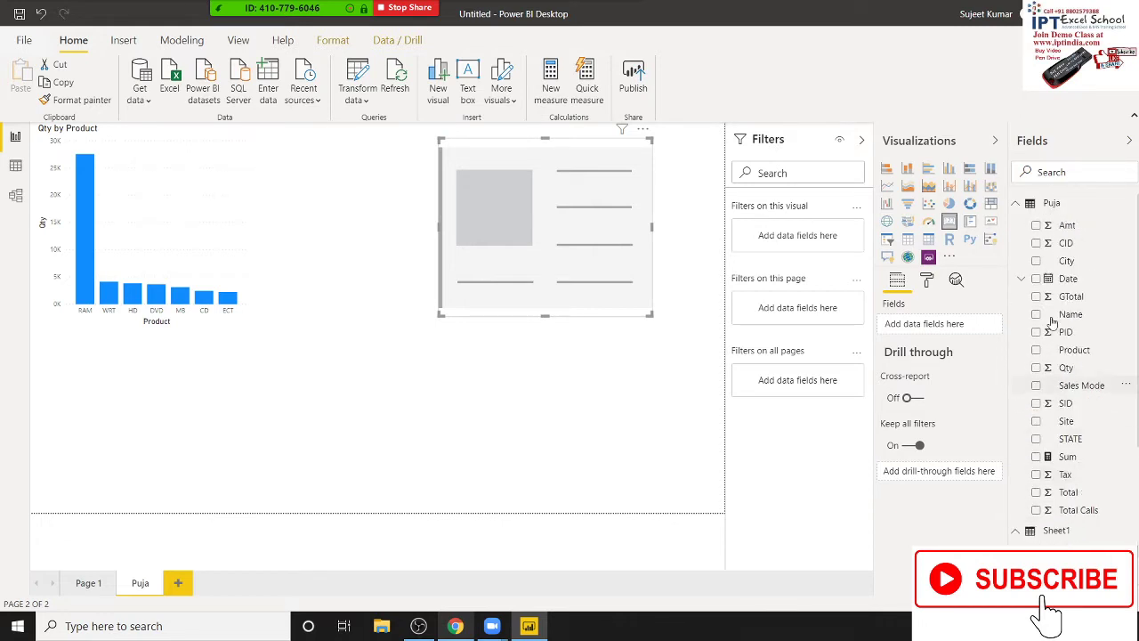
{"action": "left_click_drag", "start_coordinate": [1068, 456], "coordinate": [597, 253]}
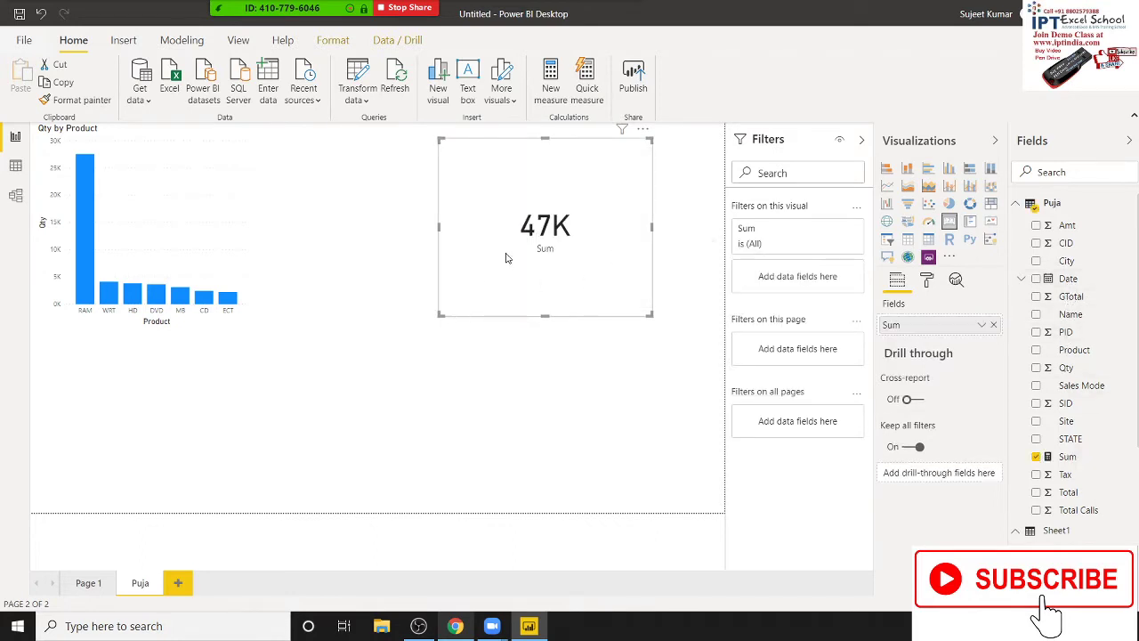
{"action": "left_click", "coordinate": [1064, 455]}
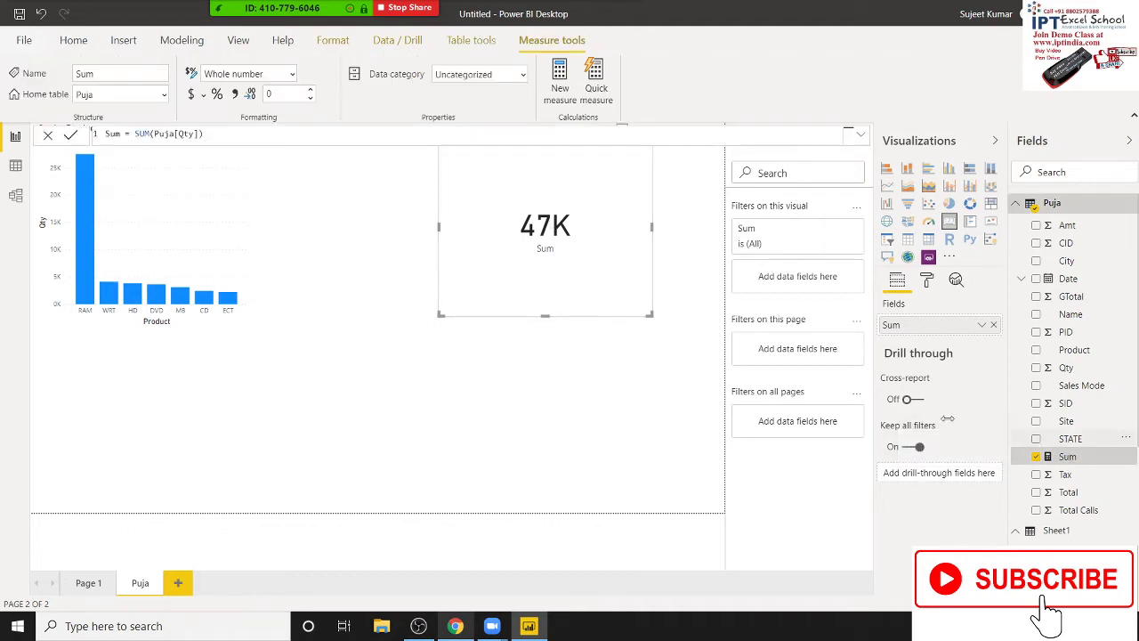
{"action": "left_click", "coordinate": [91, 586]}
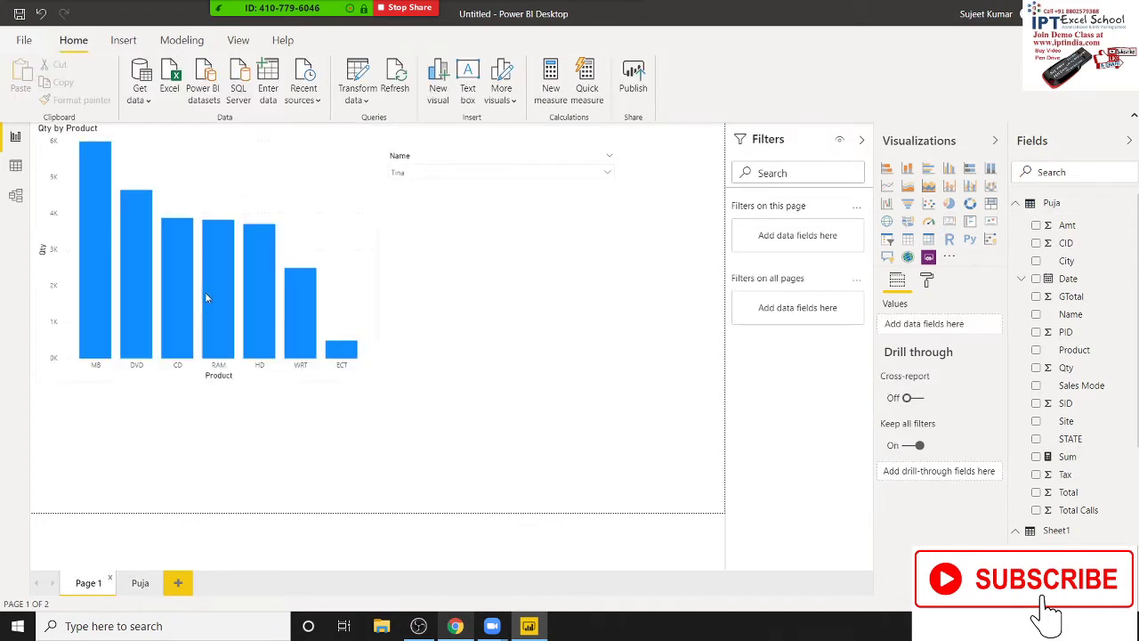
{"action": "left_click", "coordinate": [140, 582]}
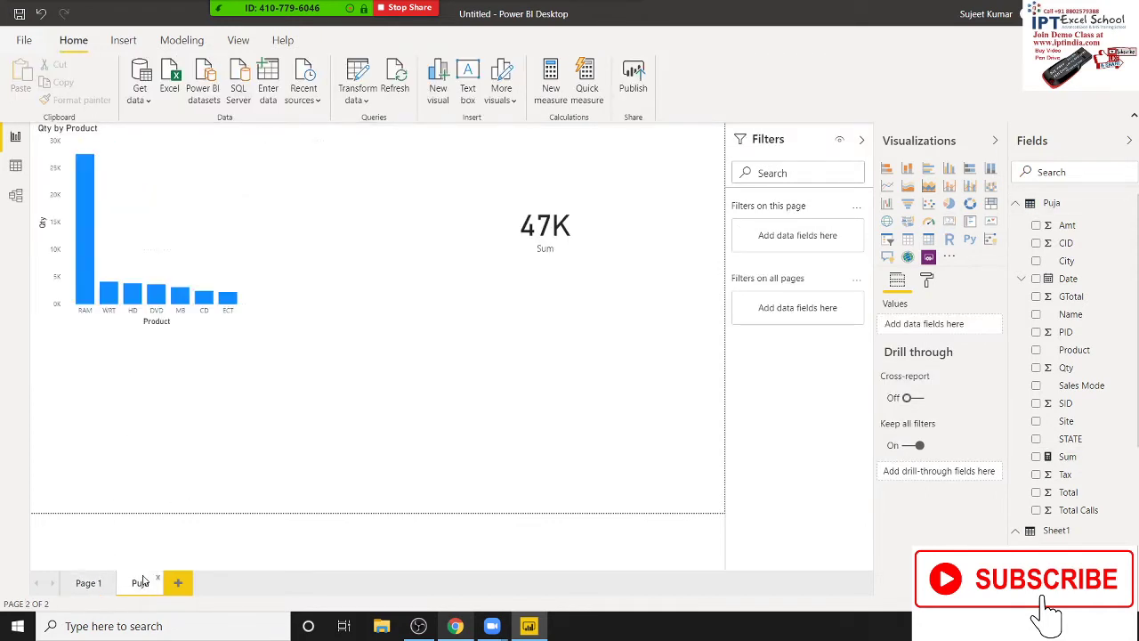
{"action": "left_click", "coordinate": [531, 248]}
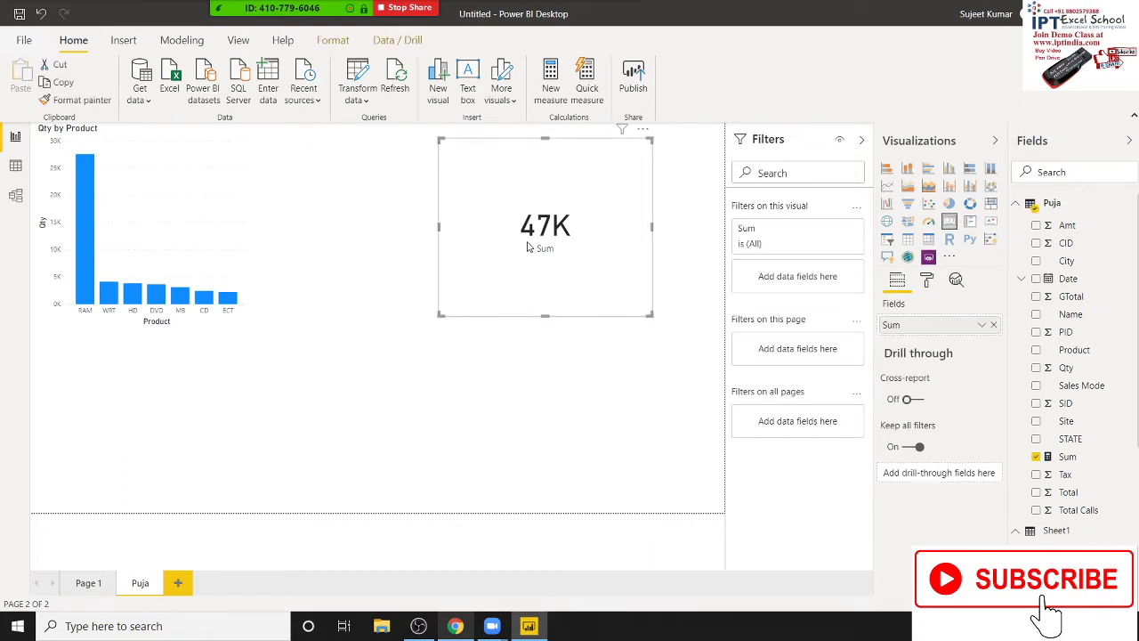
{"action": "left_click", "coordinate": [1067, 457]}
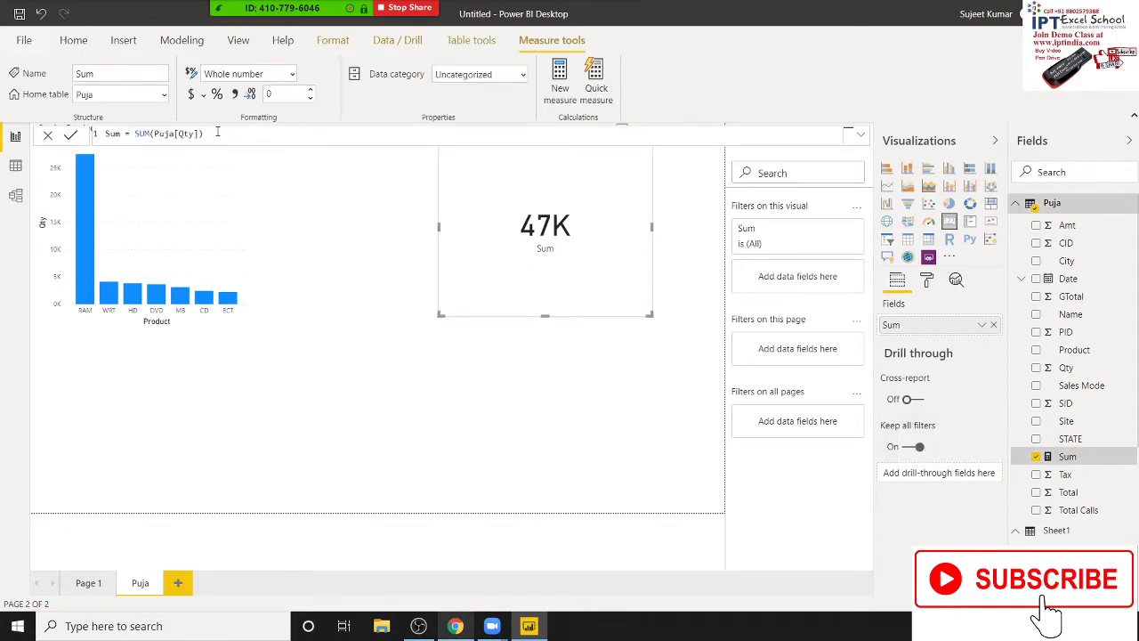
Change the measure from SUM to SUMX and start a FILTER inside it.
{"action": "key", "text": "BackSpace"}
{"action": "key", "text": "BackSpace"}
{"action": "key", "text": "BackSpace"}
{"action": "key", "text": "BackSpace"}
{"action": "key", "text": "BackSpace"}
{"action": "key", "text": "BackSpace"}
{"action": "key", "text": "BackSpace"}
{"action": "key", "text": "BackSpace"}
{"action": "key", "text": "BackSpace"}
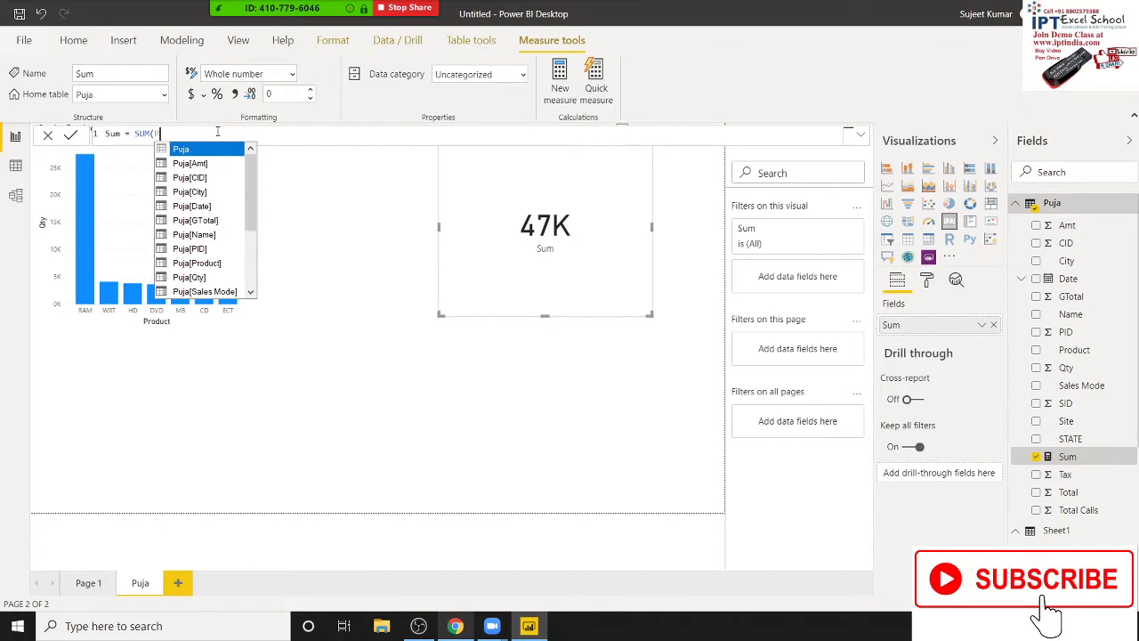
{"action": "key", "text": "BackSpace"}
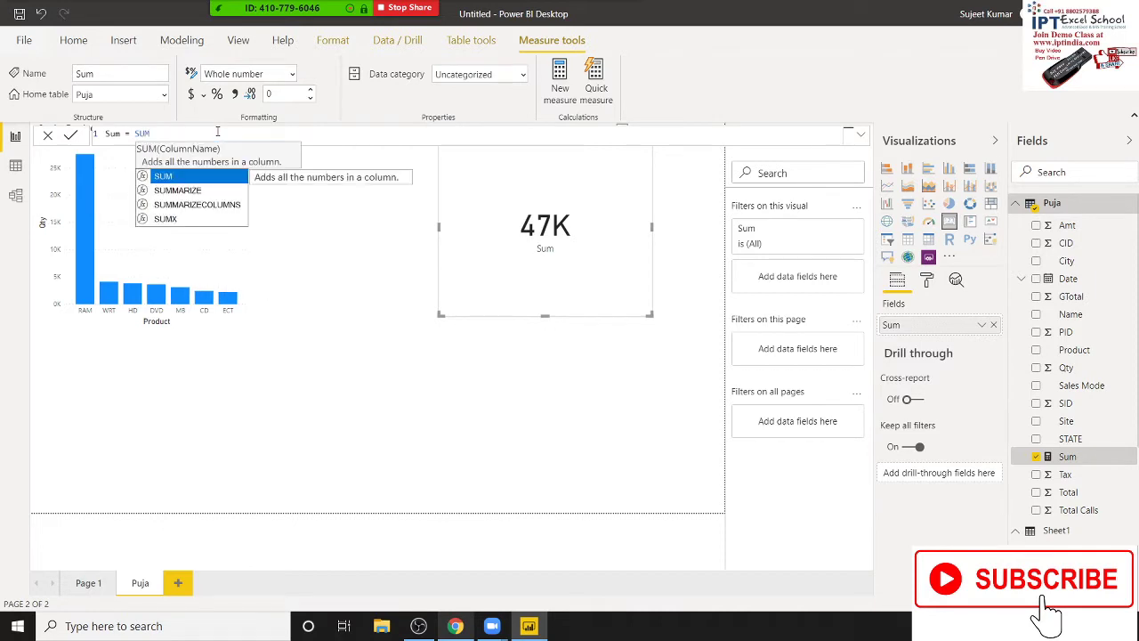
{"action": "type", "text": "("}
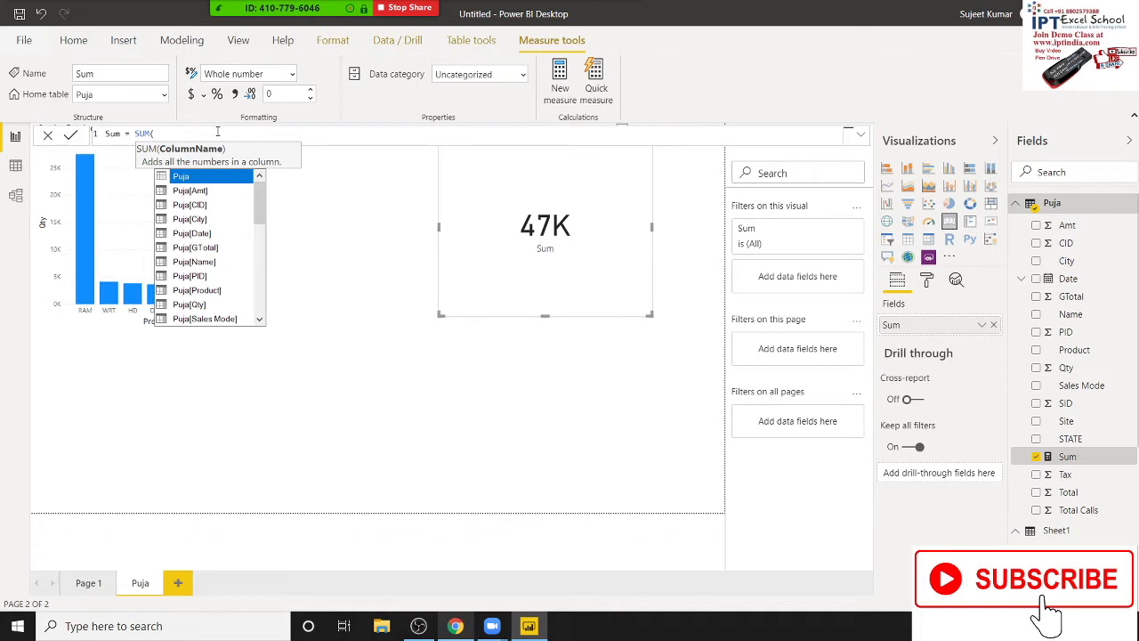
{"action": "key", "text": "BackSpace"}
{"action": "type", "text": "X("}
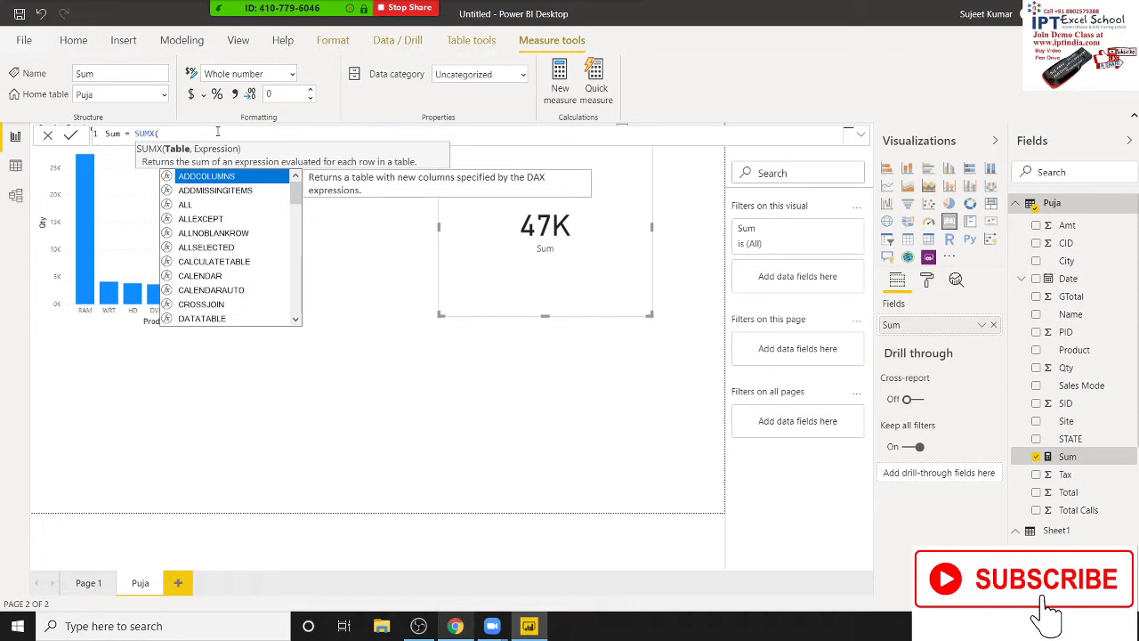
{"action": "type", "text": "fi"}
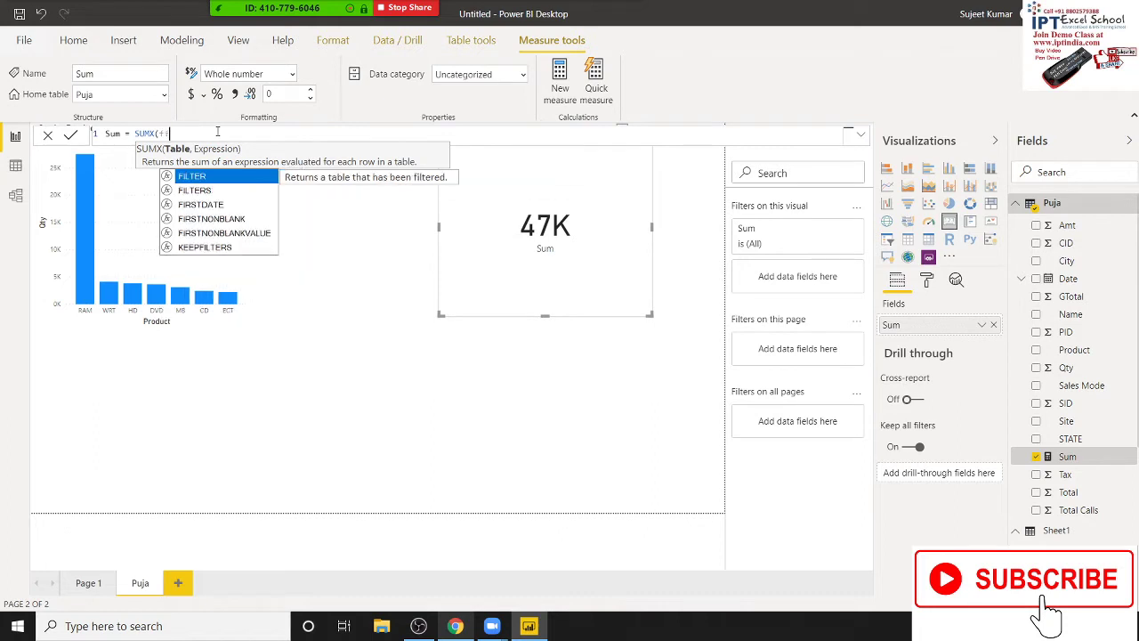
{"action": "type", "text": "l"}
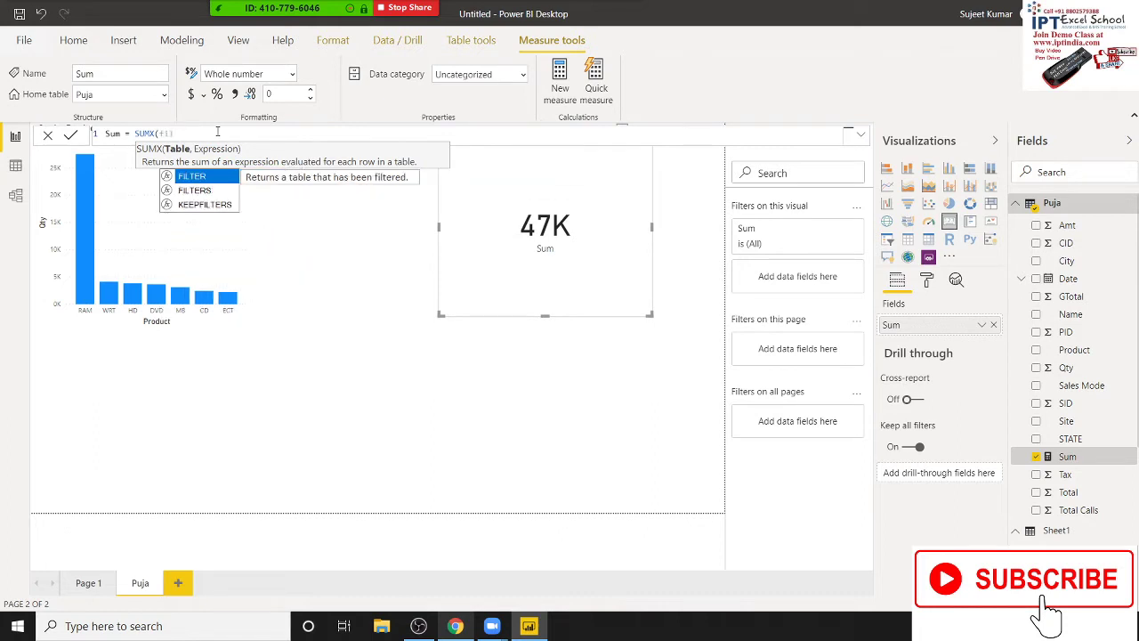
{"action": "key", "text": "Tab"}
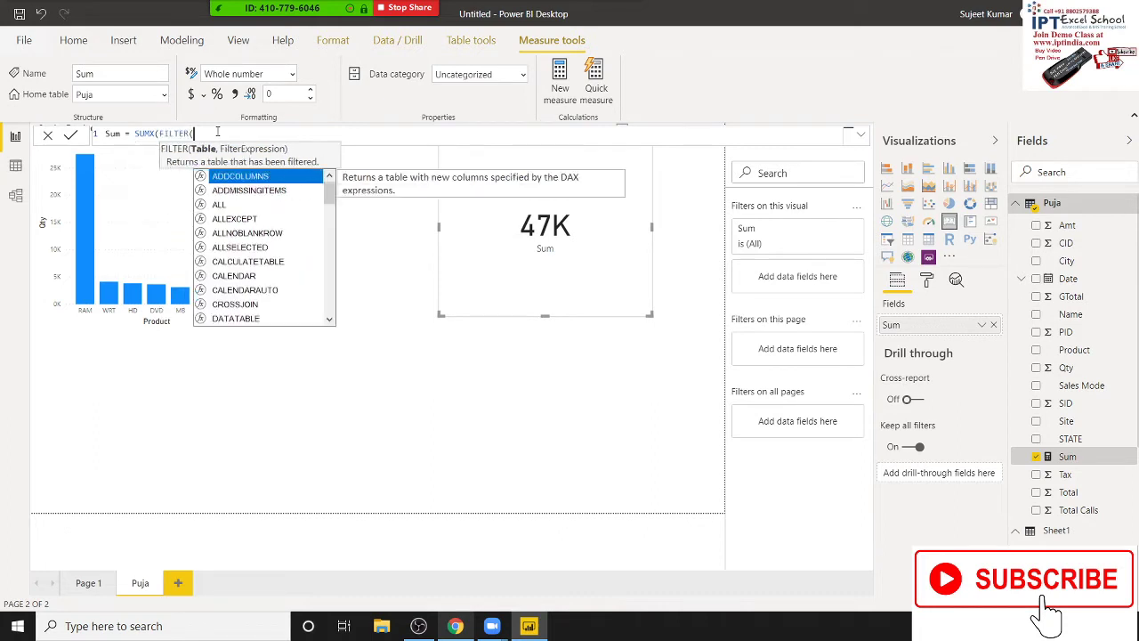
Filter Sheet1 to Name "Puja" and total Sheet1[Qty], so the card reads 22K.
{"action": "type", "text": "Shee"}
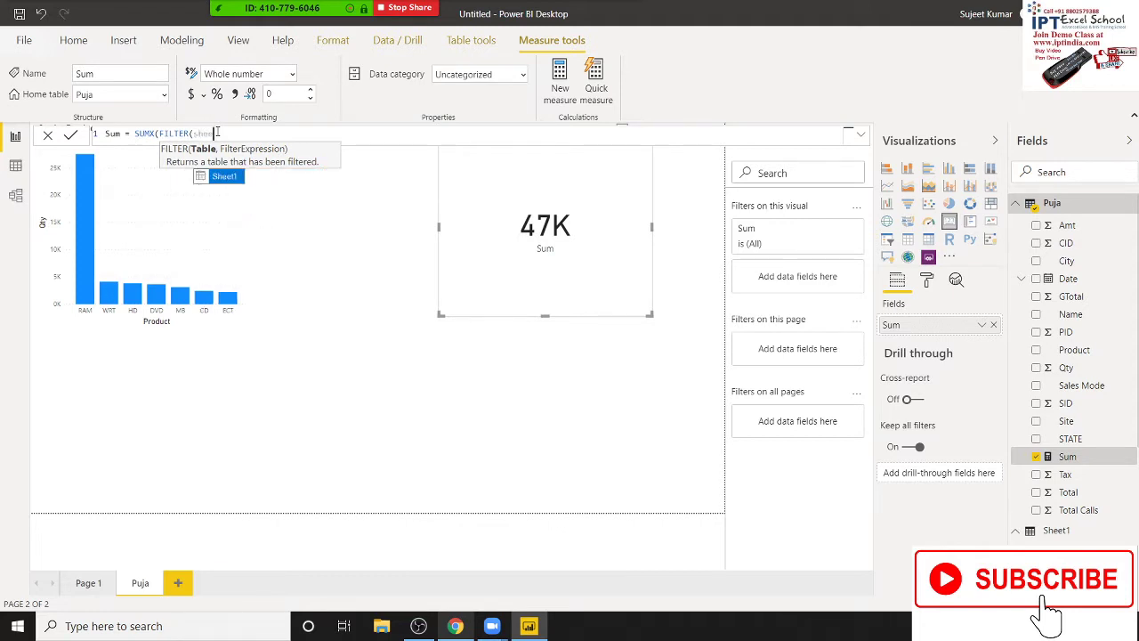
{"action": "type", "text": "t1,"}
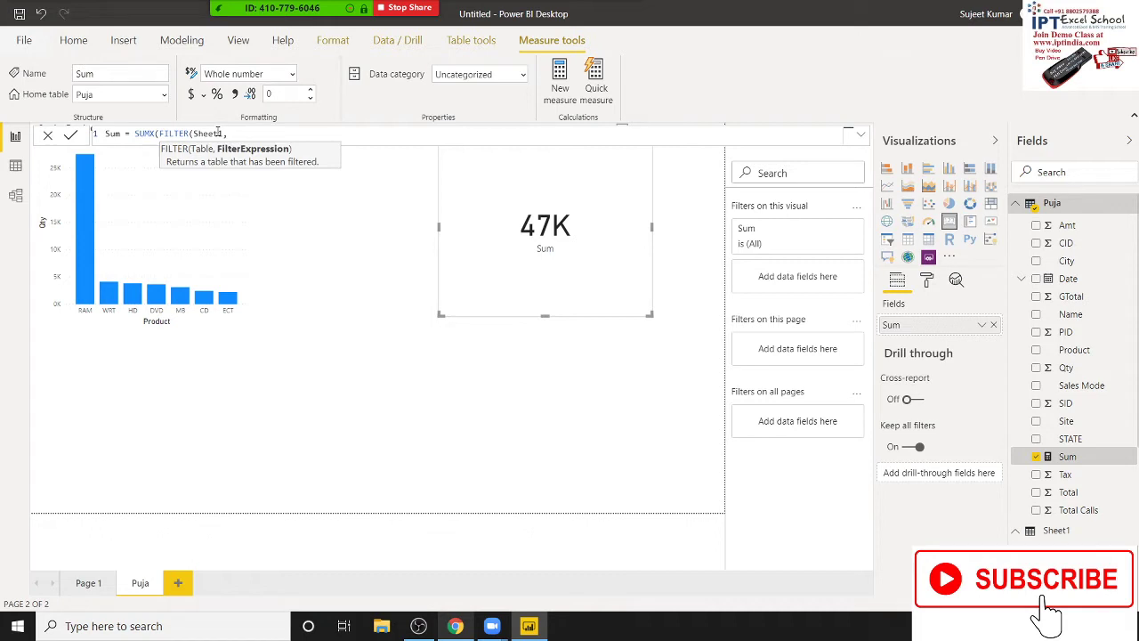
{"action": "type", "text": "Sh"}
{"action": "key", "text": "Tab"}
{"action": "type", "text": "=\""}
{"action": "type", "text": "Puj"}
{"action": "type", "text": "a\")"}
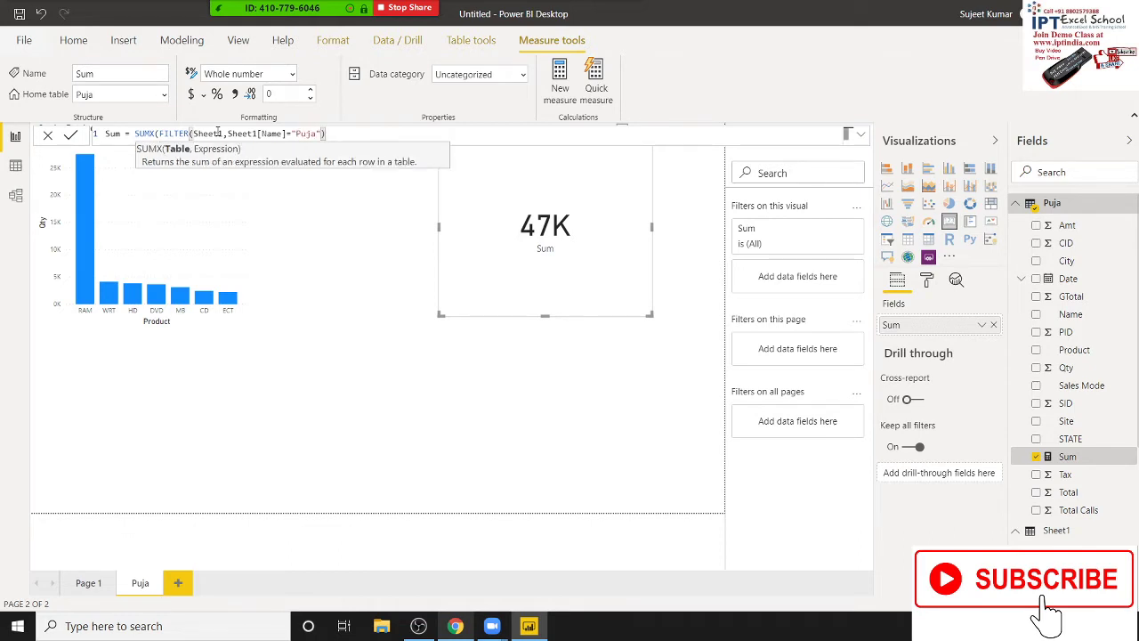
{"action": "type", "text": ","}
{"action": "type", "text": "qt"}
{"action": "key", "text": "Tab"}
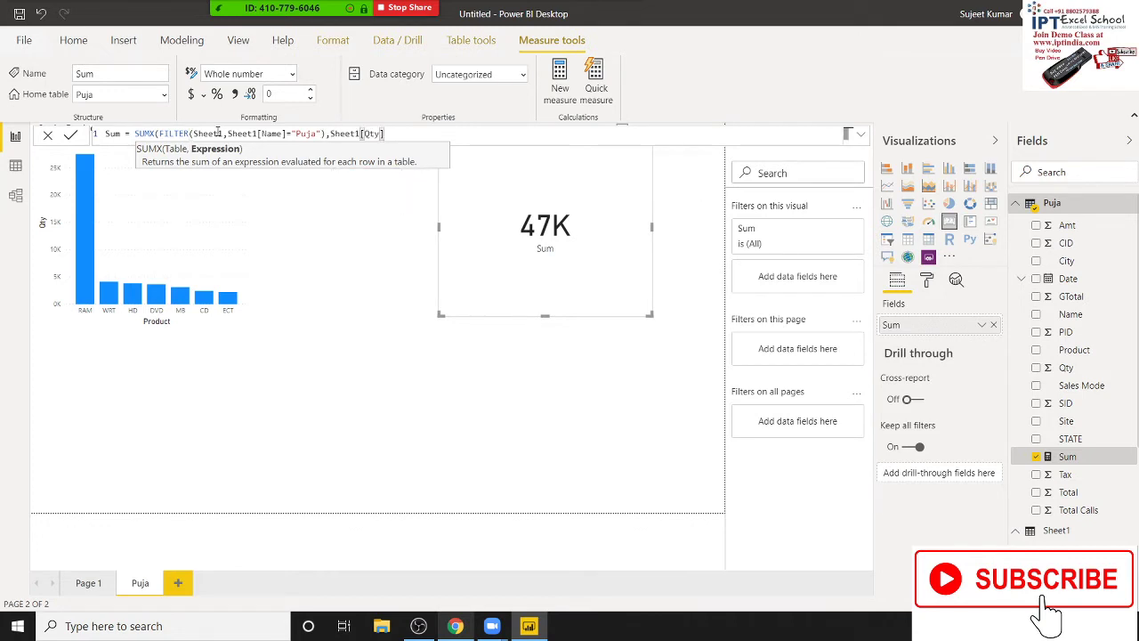
{"action": "type", "text": ")"}
{"action": "key", "text": "Return"}
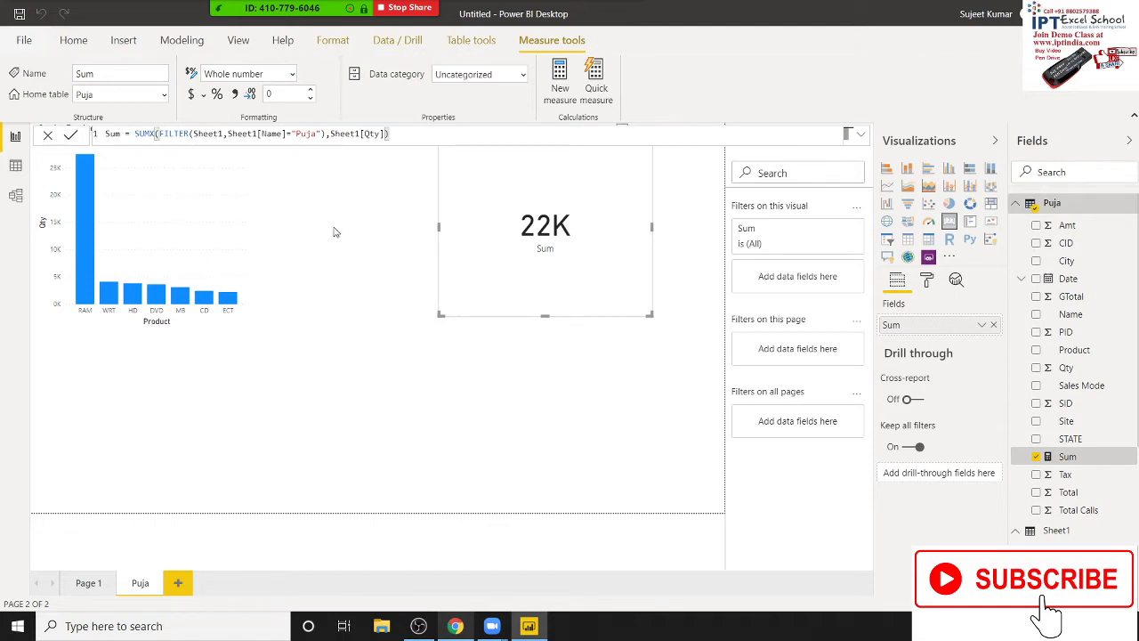
{"action": "left_click", "coordinate": [258, 190]}
{"action": "left_click", "coordinate": [583, 285]}
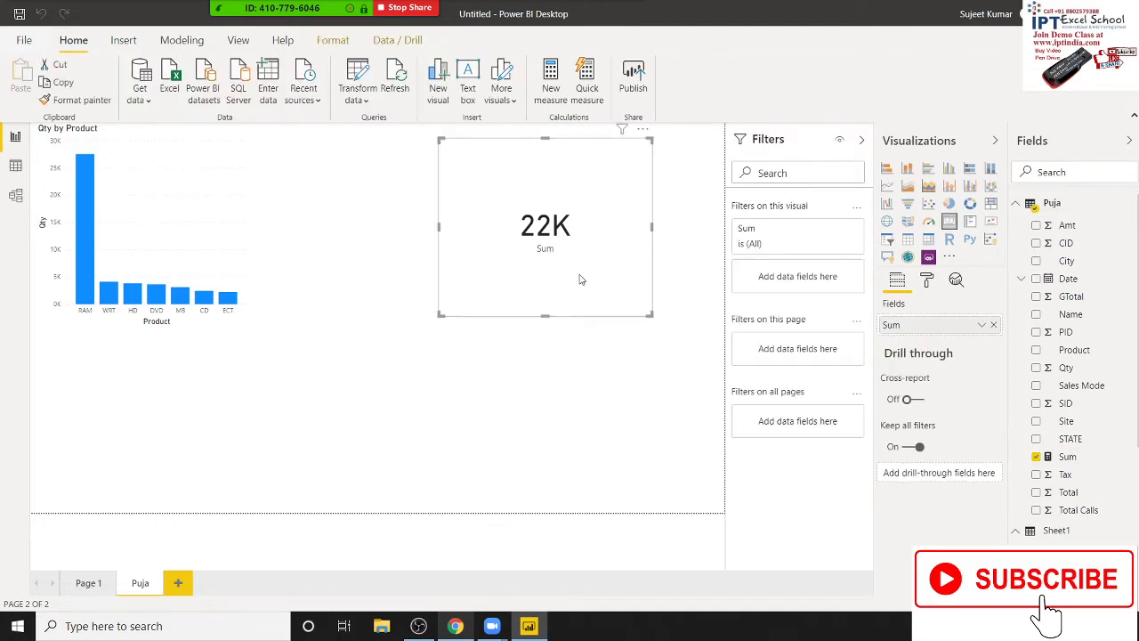
Wrap the Name condition in OR(...) adding Sheet1[Name]="Uday", raising the card to 44K.
{"action": "left_click", "coordinate": [1052, 457]}
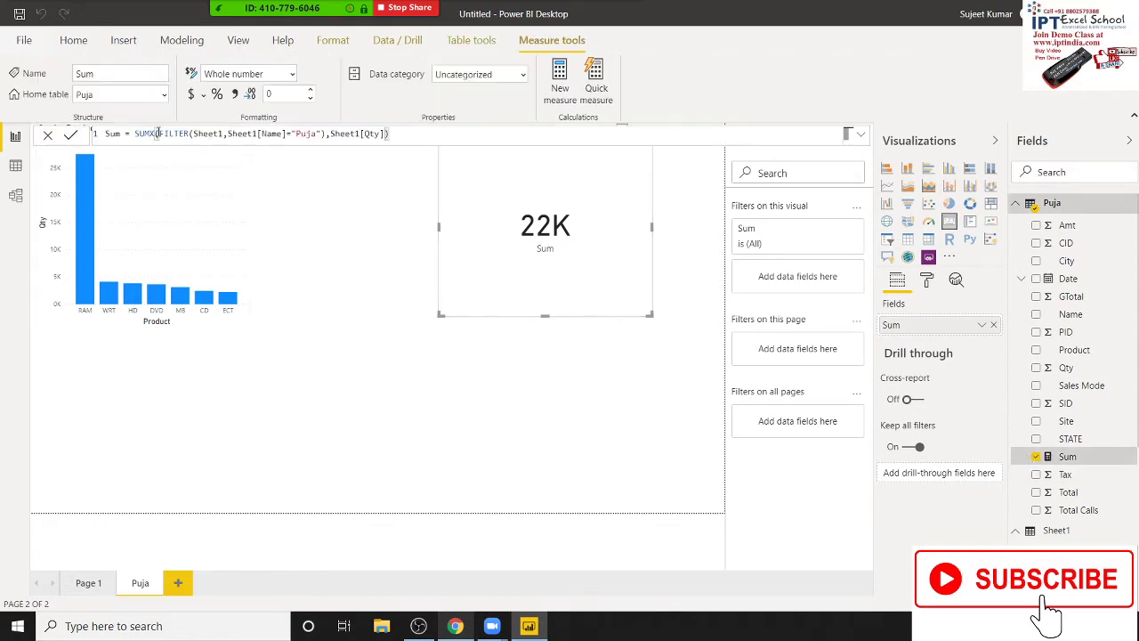
{"action": "left_click", "coordinate": [155, 133]}
{"action": "left_click", "coordinate": [231, 134]}
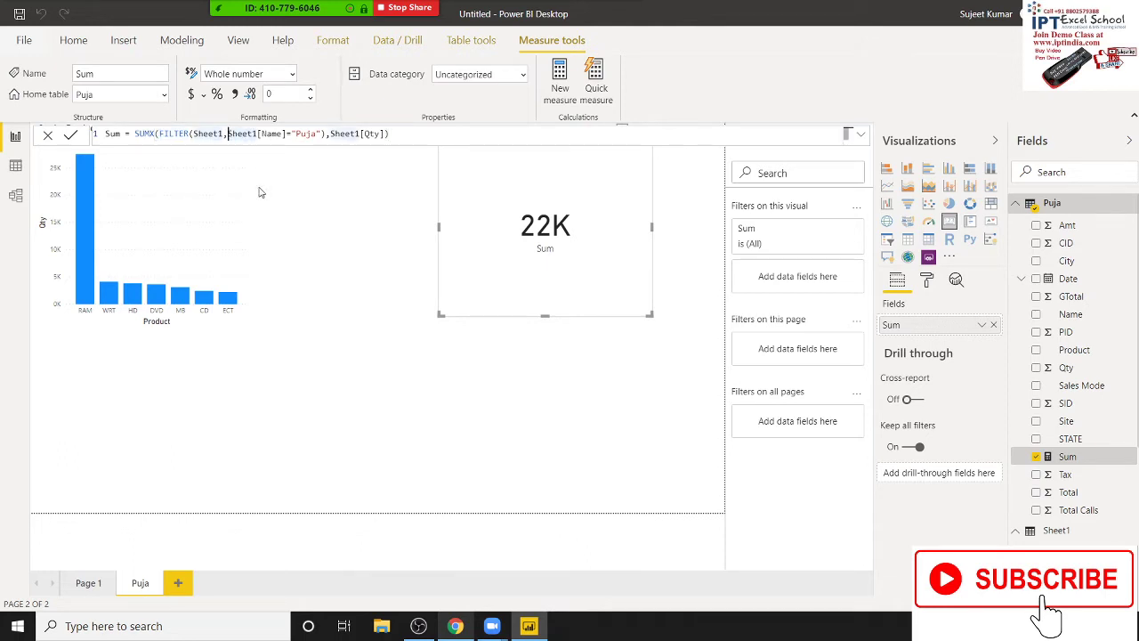
{"action": "type", "text": "OR("}
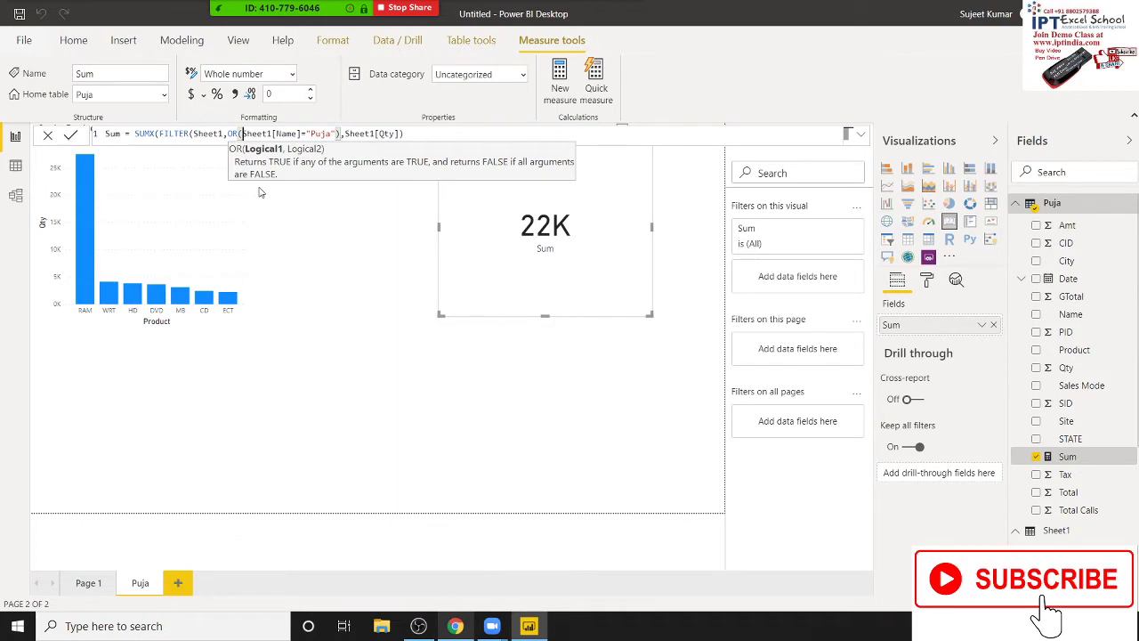
{"action": "key", "text": "Right"}
{"action": "key", "text": "Right"}
{"action": "key", "text": "Right"}
{"action": "key", "text": "Right"}
{"action": "key", "text": "Right"}
{"action": "key", "text": "Right"}
{"action": "key", "text": "Right"}
{"action": "key", "text": "Right"}
{"action": "key", "text": "Right"}
{"action": "key", "text": "Right"}
{"action": "key", "text": "Right"}
{"action": "type", "text": ","}
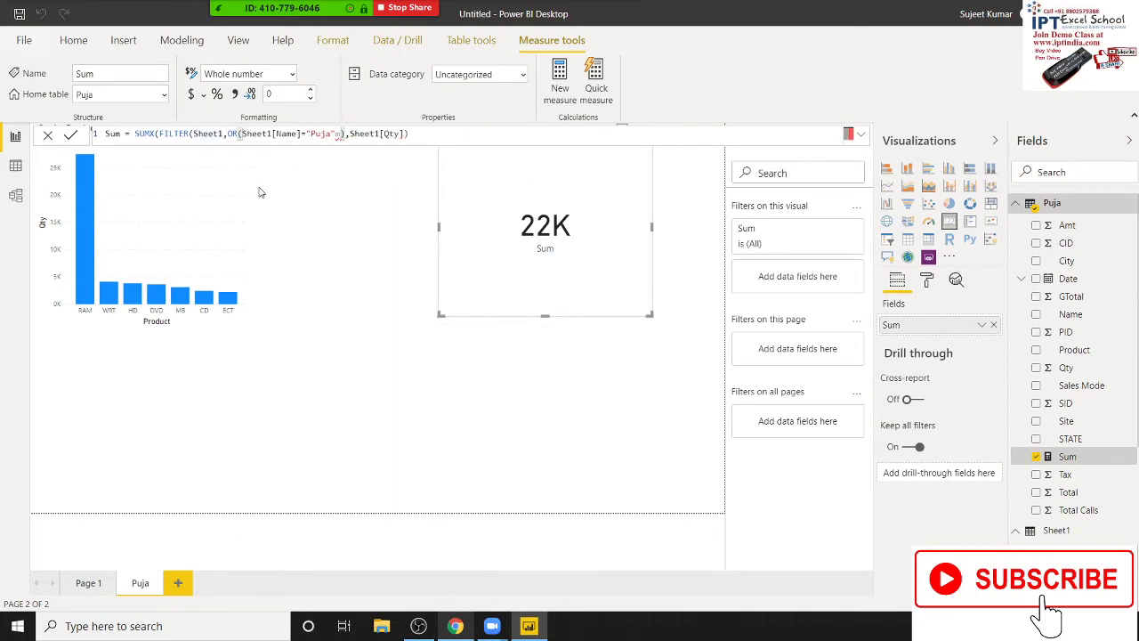
{"action": "key", "text": "BackSpace"}
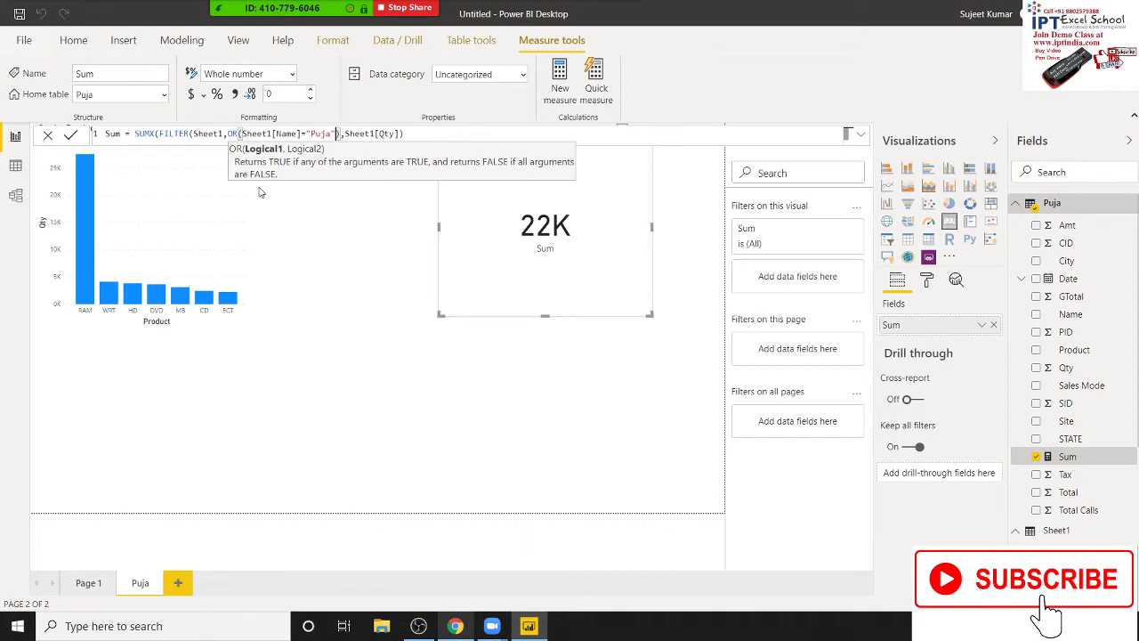
{"action": "type", "text": ",p"}
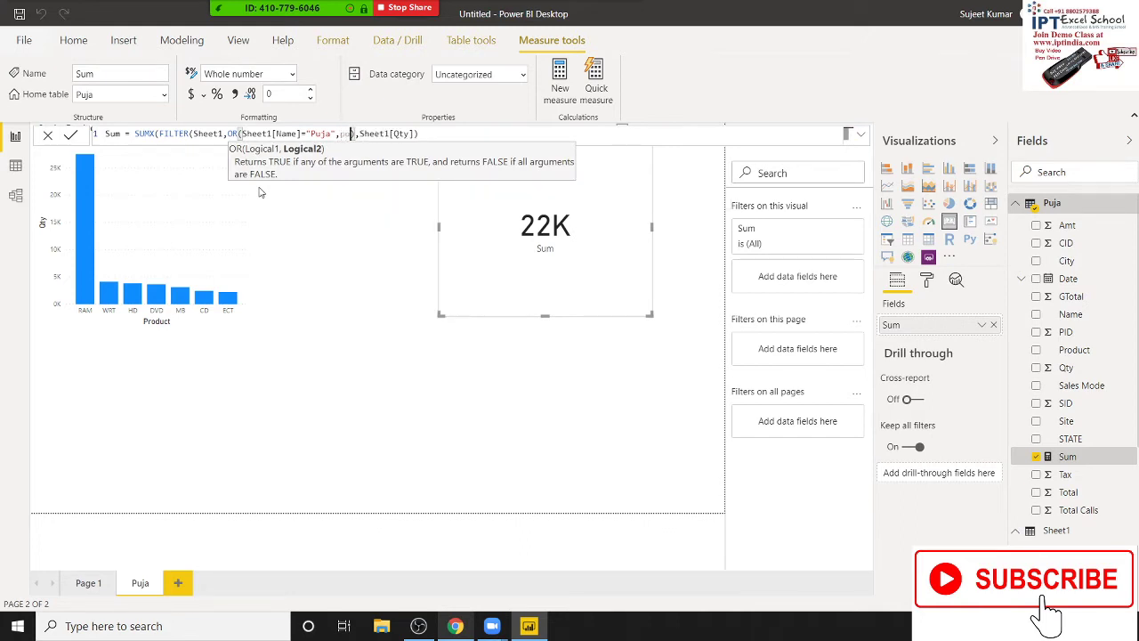
{"action": "type", "text": "u"}
{"action": "key", "text": "BackSpace"}
{"action": "key", "text": "BackSpace"}
{"action": "type", "text": "nam"}
{"action": "key", "text": "Tab"}
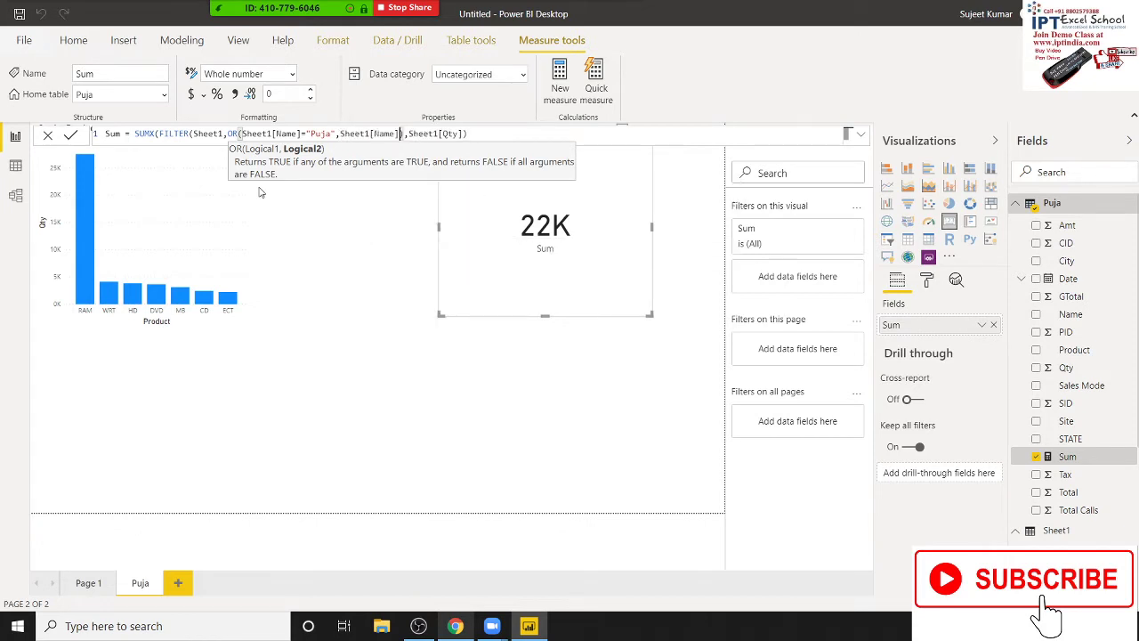
{"action": "type", "text": "=\""}
{"action": "type", "text": "Uday\""}
{"action": "type", "text": ")"}
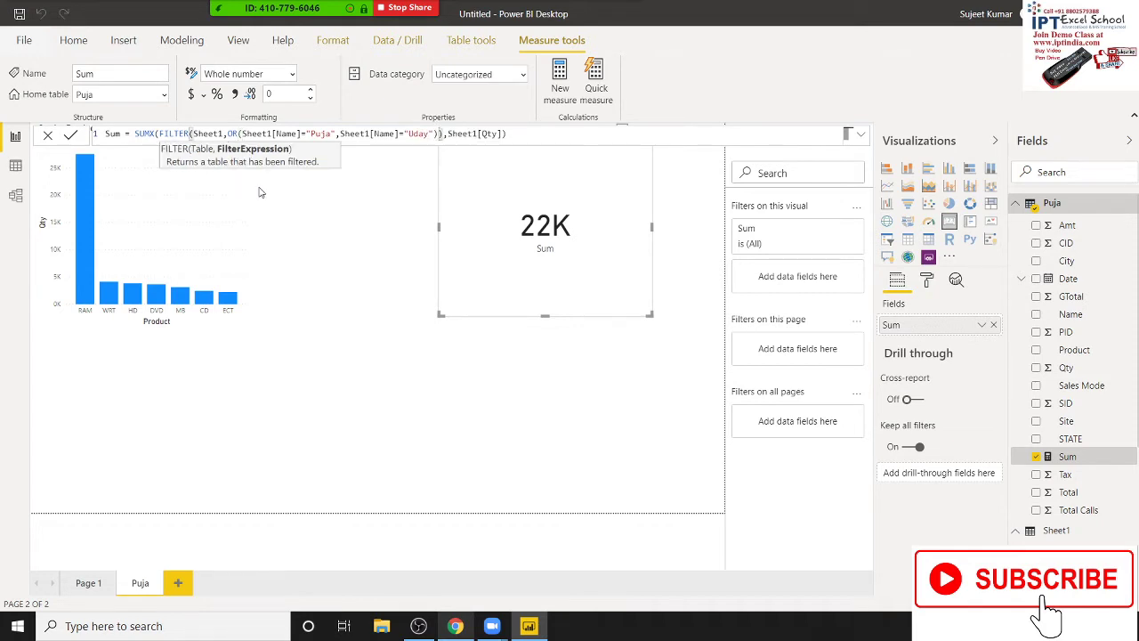
{"action": "key", "text": "Return"}
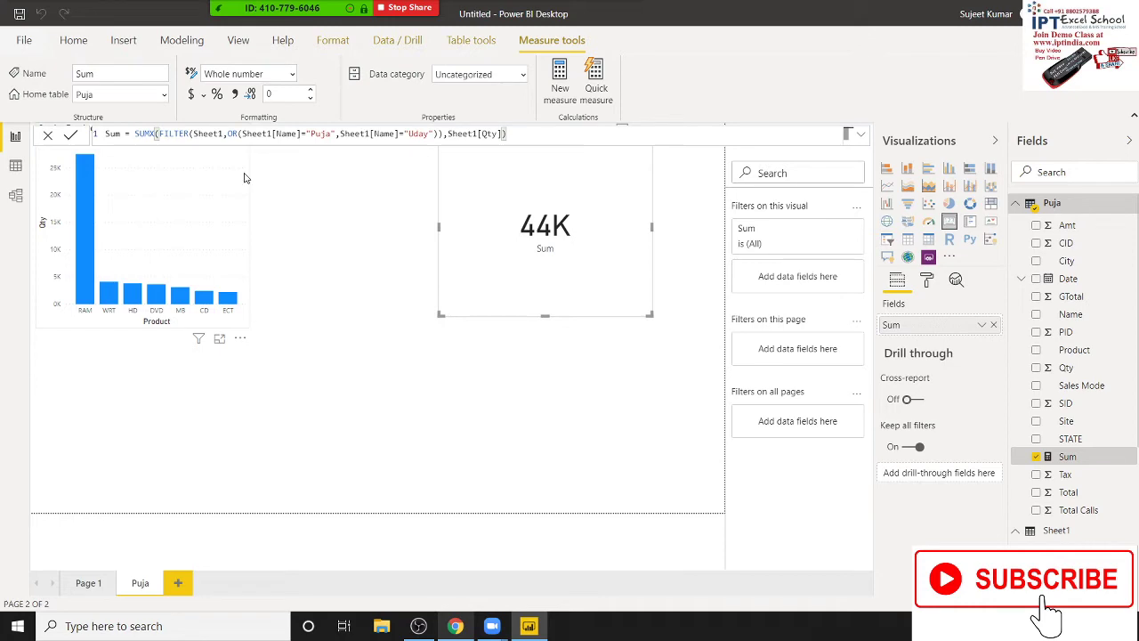
{"action": "left_click", "coordinate": [461, 626]}
{"action": "scroll", "coordinate": [512, 373], "scroll_direction": "down", "scroll_amount": 2}
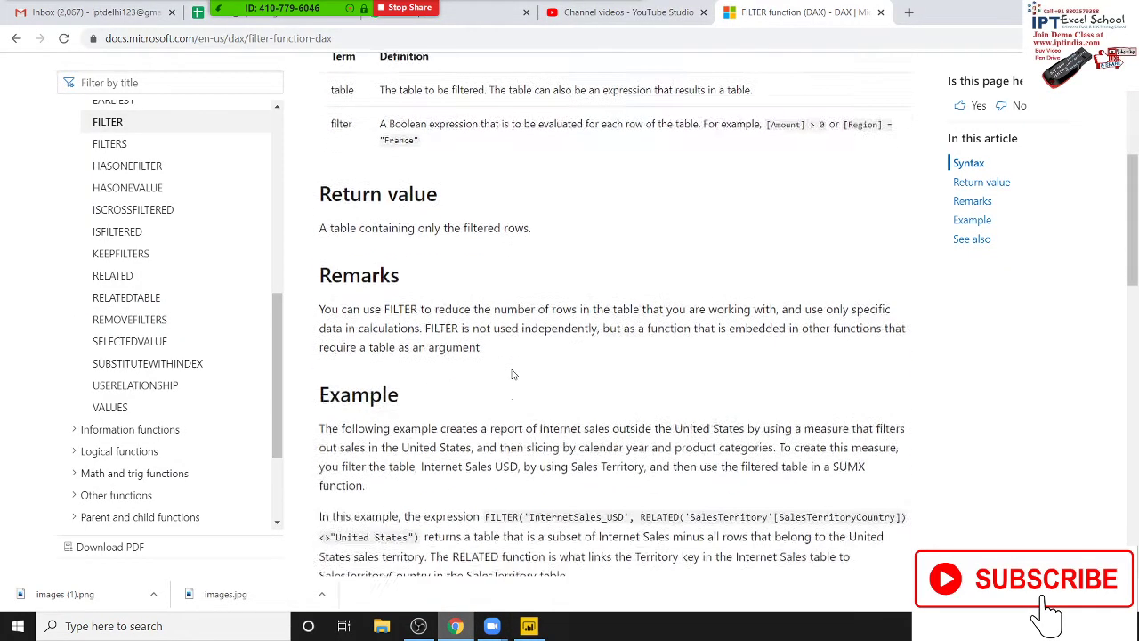
{"action": "scroll", "coordinate": [512, 373], "scroll_direction": "down", "scroll_amount": 2}
{"action": "scroll", "coordinate": [514, 374], "scroll_direction": "down", "scroll_amount": 3}
{"action": "scroll", "coordinate": [514, 374], "scroll_direction": "down", "scroll_amount": 1}
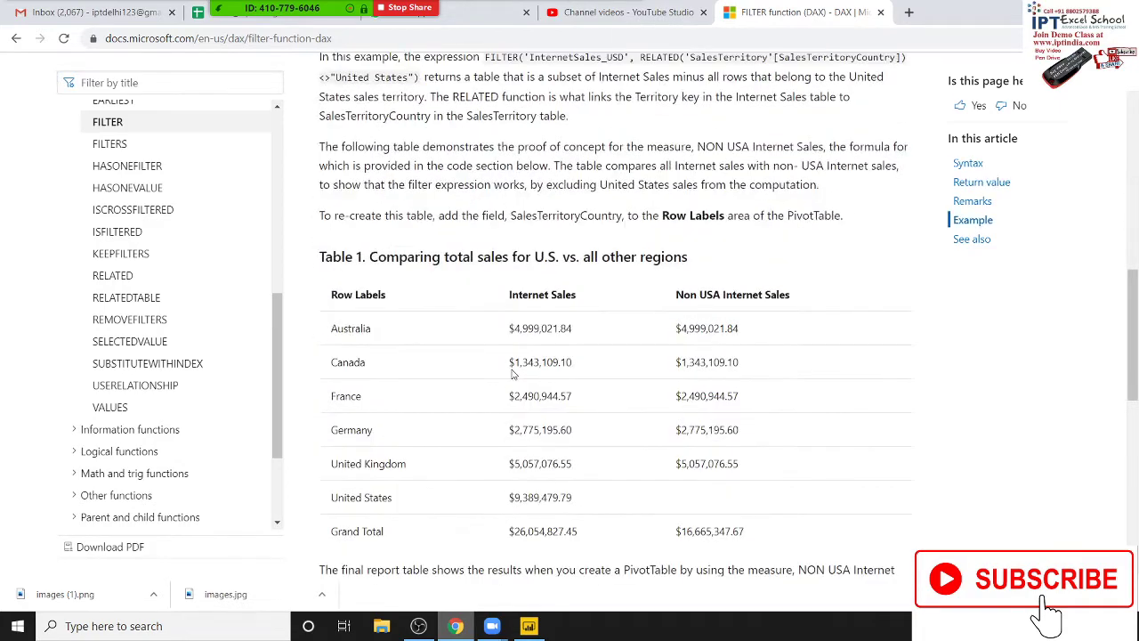
{"action": "scroll", "coordinate": [514, 374], "scroll_direction": "down", "scroll_amount": 1}
{"action": "scroll", "coordinate": [514, 374], "scroll_direction": "up", "scroll_amount": 3}
{"action": "scroll", "coordinate": [178, 338], "scroll_direction": "up", "scroll_amount": 1}
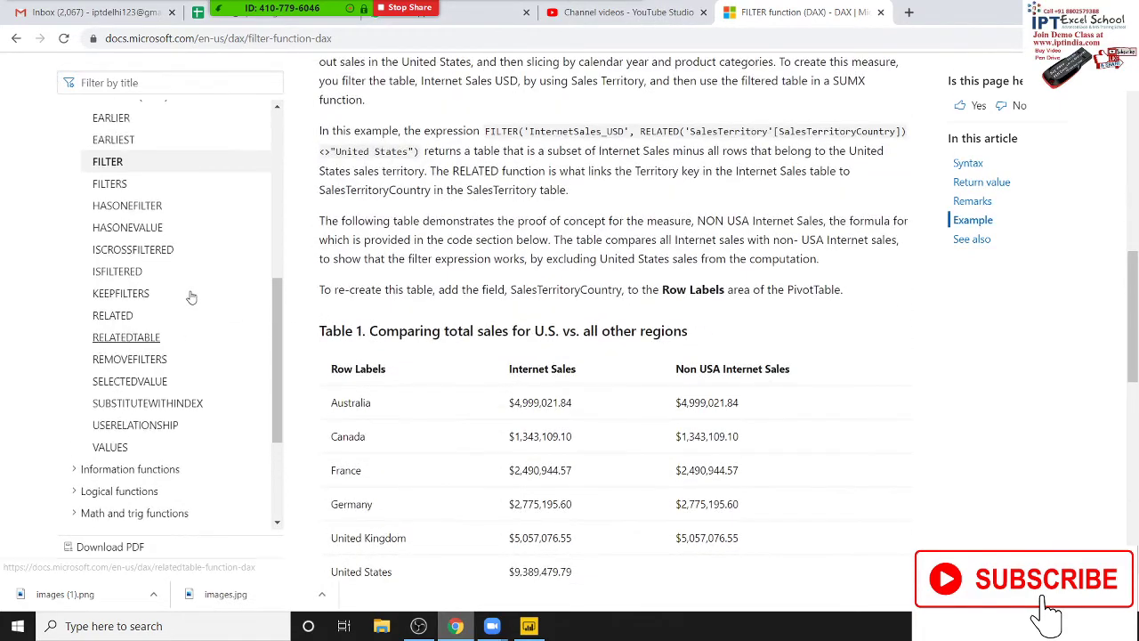
{"action": "scroll", "coordinate": [196, 374], "scroll_direction": "up", "scroll_amount": 2}
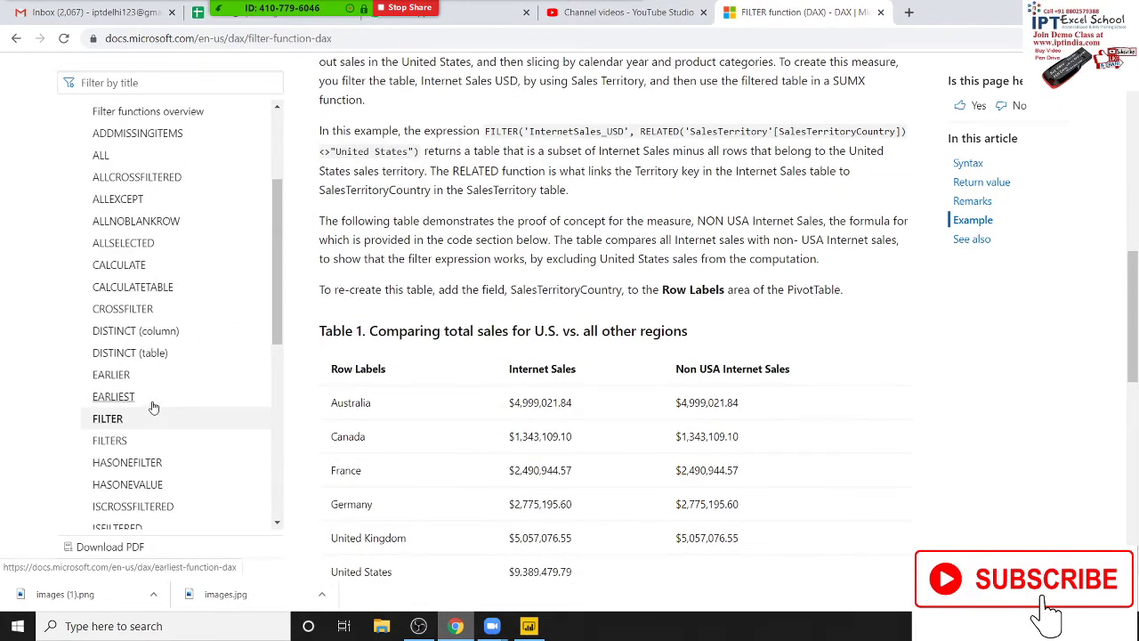
{"action": "scroll", "coordinate": [151, 414], "scroll_direction": "up", "scroll_amount": 3}
{"action": "scroll", "coordinate": [153, 407], "scroll_direction": "down", "scroll_amount": 3}
{"action": "scroll", "coordinate": [154, 407], "scroll_direction": "down", "scroll_amount": 1}
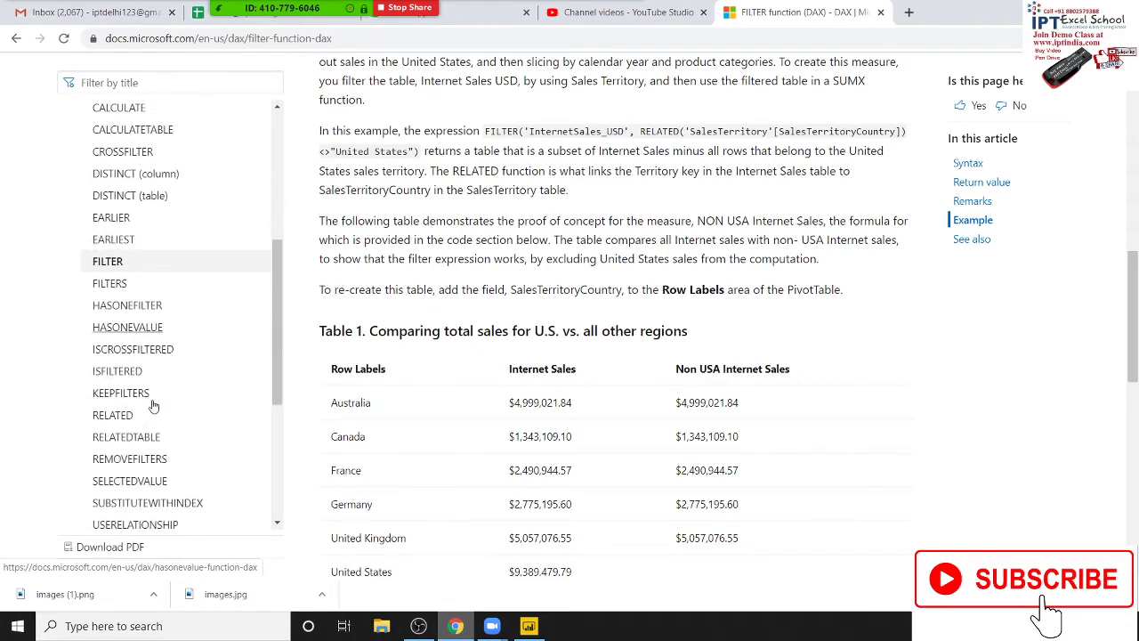
{"action": "scroll", "coordinate": [153, 407], "scroll_direction": "down", "scroll_amount": 1}
{"action": "scroll", "coordinate": [153, 407], "scroll_direction": "down", "scroll_amount": 1}
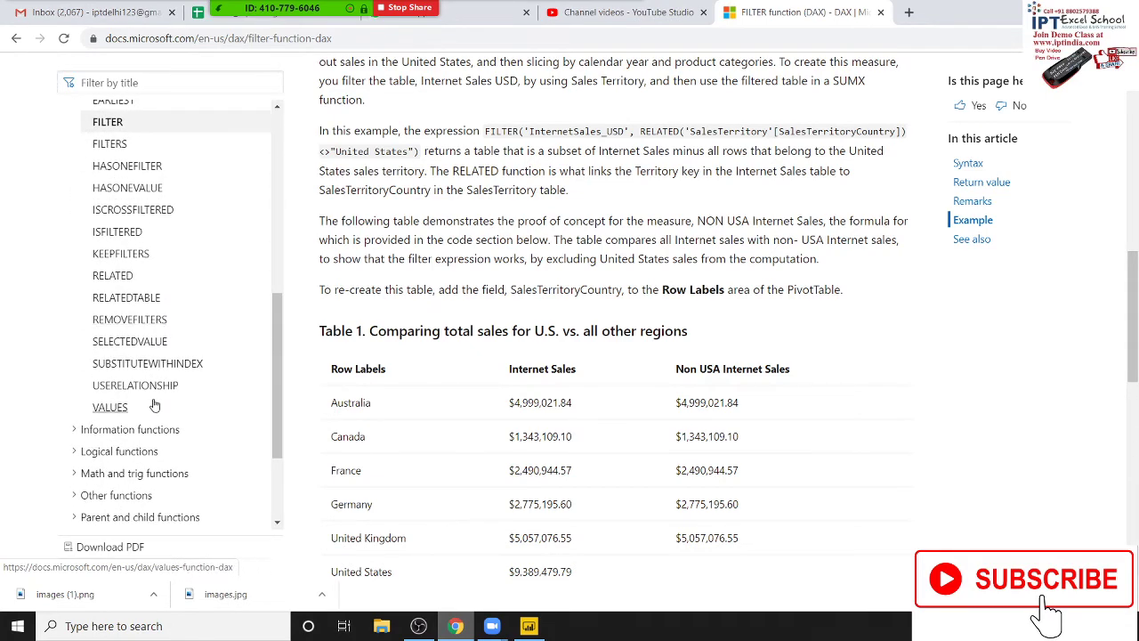
{"action": "scroll", "coordinate": [153, 406], "scroll_direction": "up", "scroll_amount": 3}
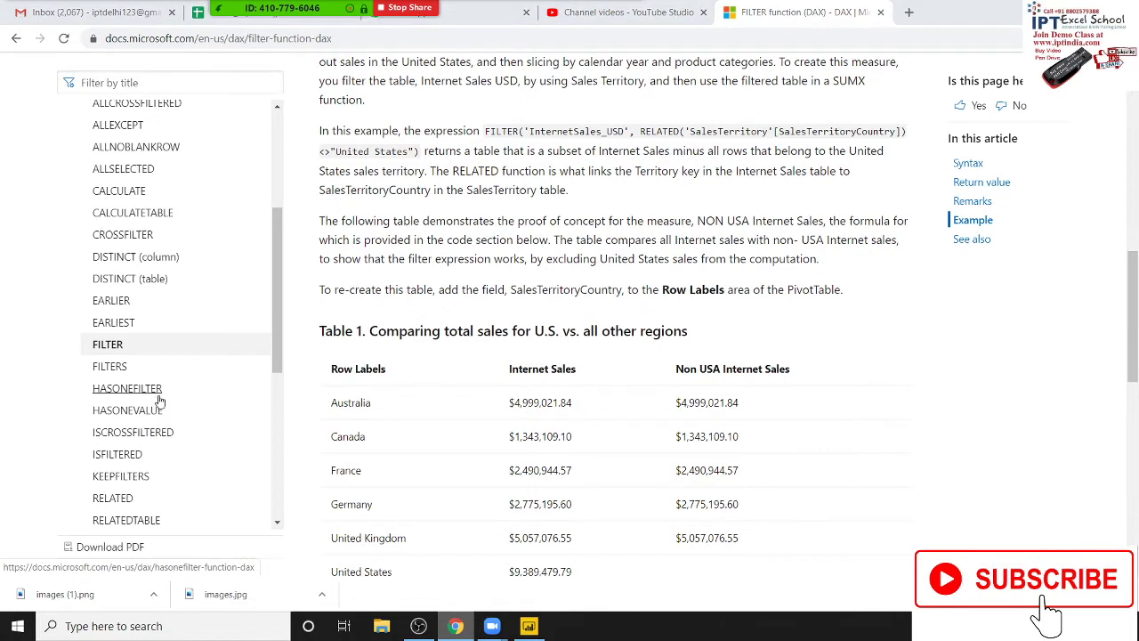
{"action": "key", "text": "alt+Tab"}
{"action": "left_click", "coordinate": [500, 255]}
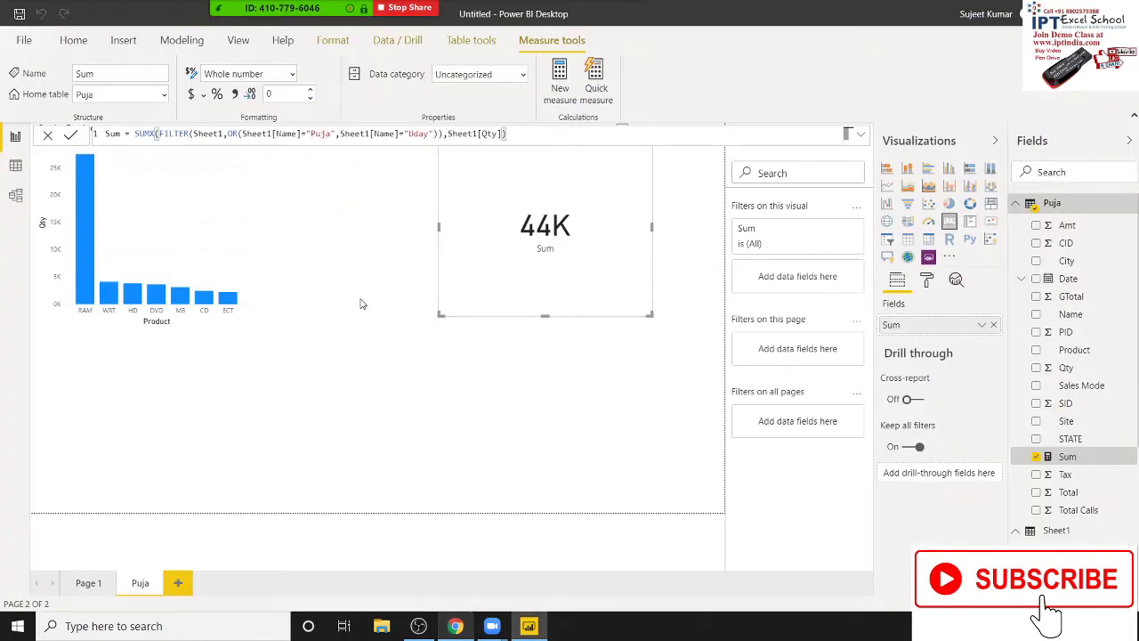
{"action": "left_click", "coordinate": [515, 141]}
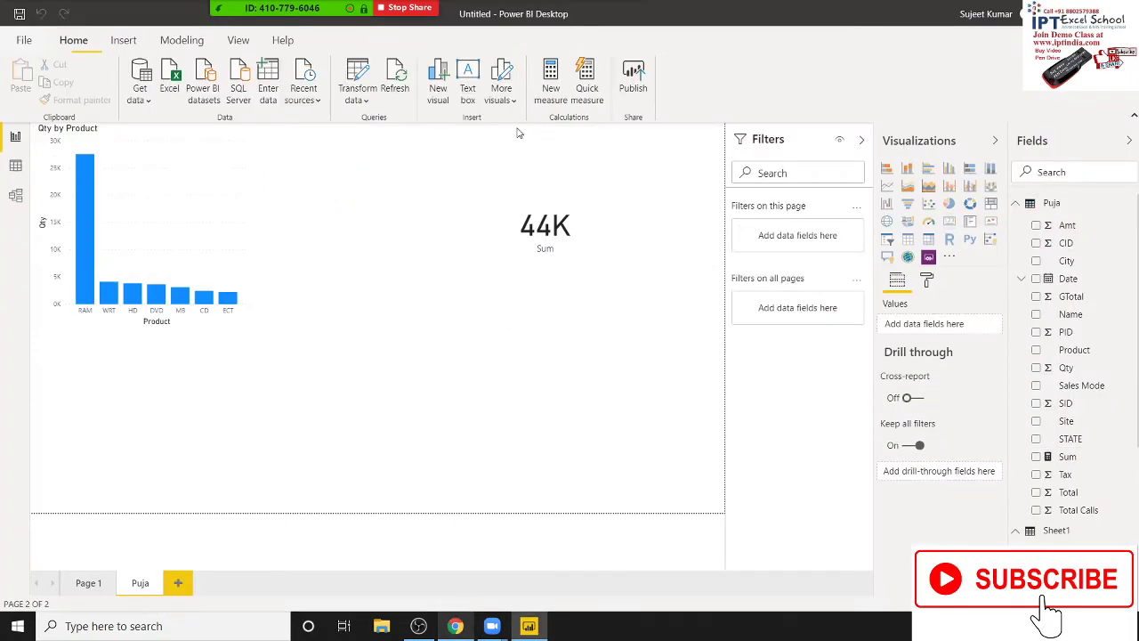
{"action": "left_click", "coordinate": [536, 191]}
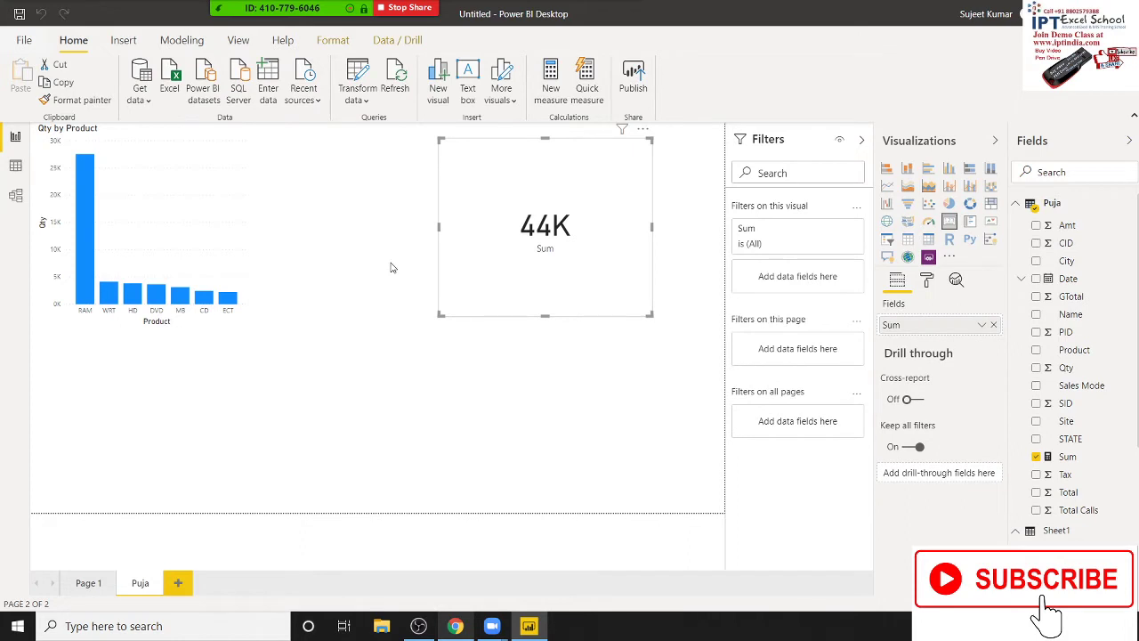
{"action": "left_click", "coordinate": [1070, 458]}
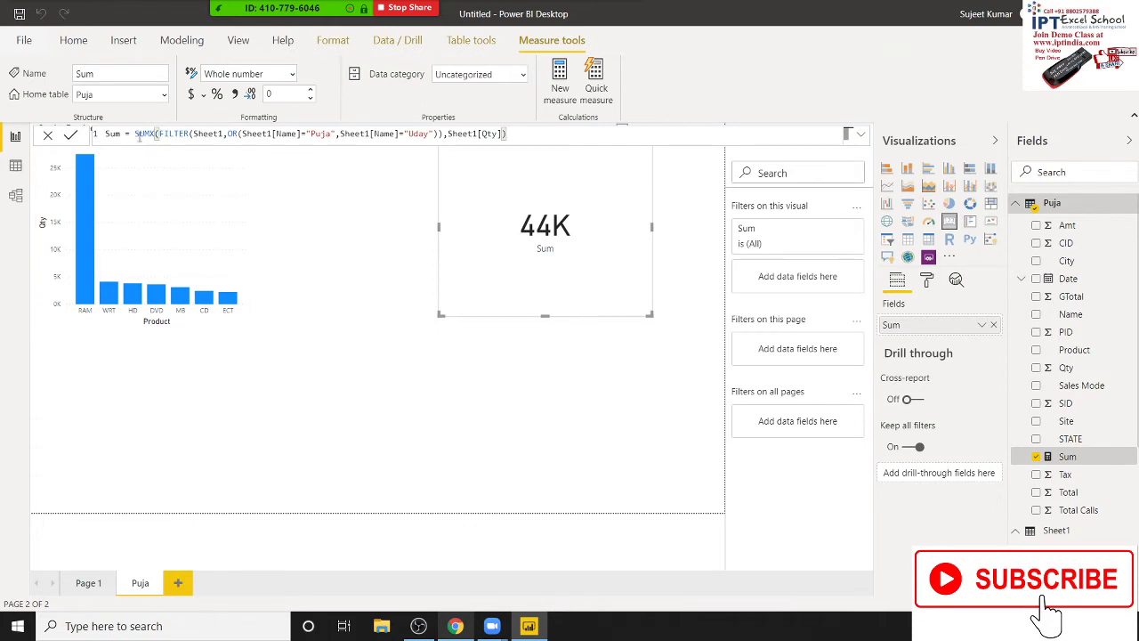
{"action": "left_click_drag", "start_coordinate": [135, 134], "coordinate": [534, 132]}
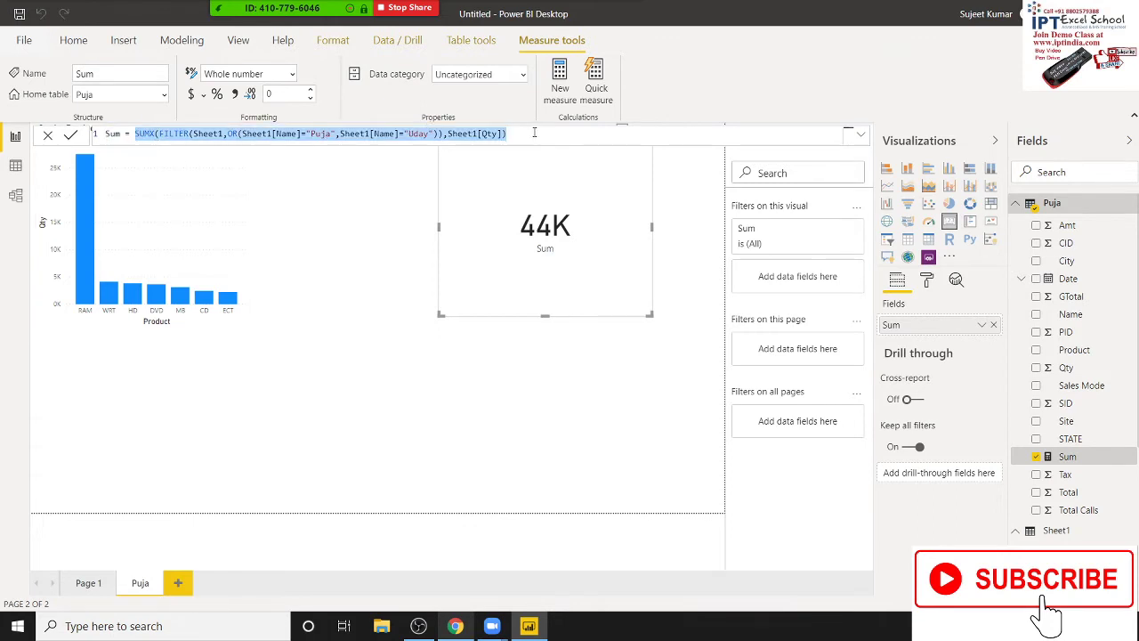
{"action": "type", "text": "sum"}
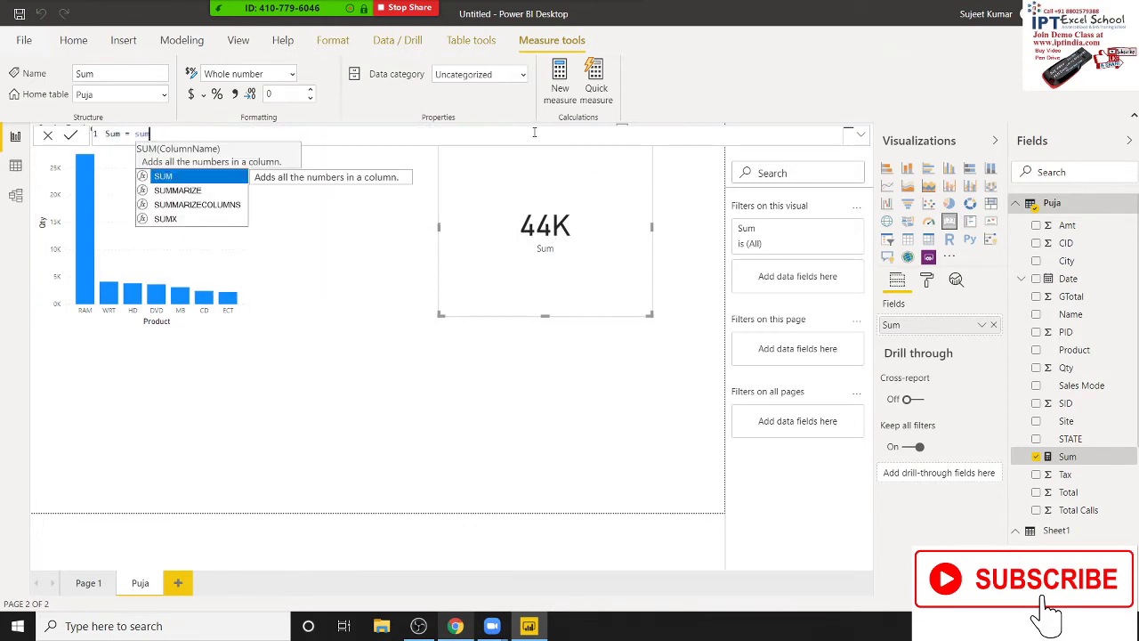
{"action": "key", "text": "Down"}
{"action": "key", "text": "Down"}
{"action": "key", "text": "Down"}
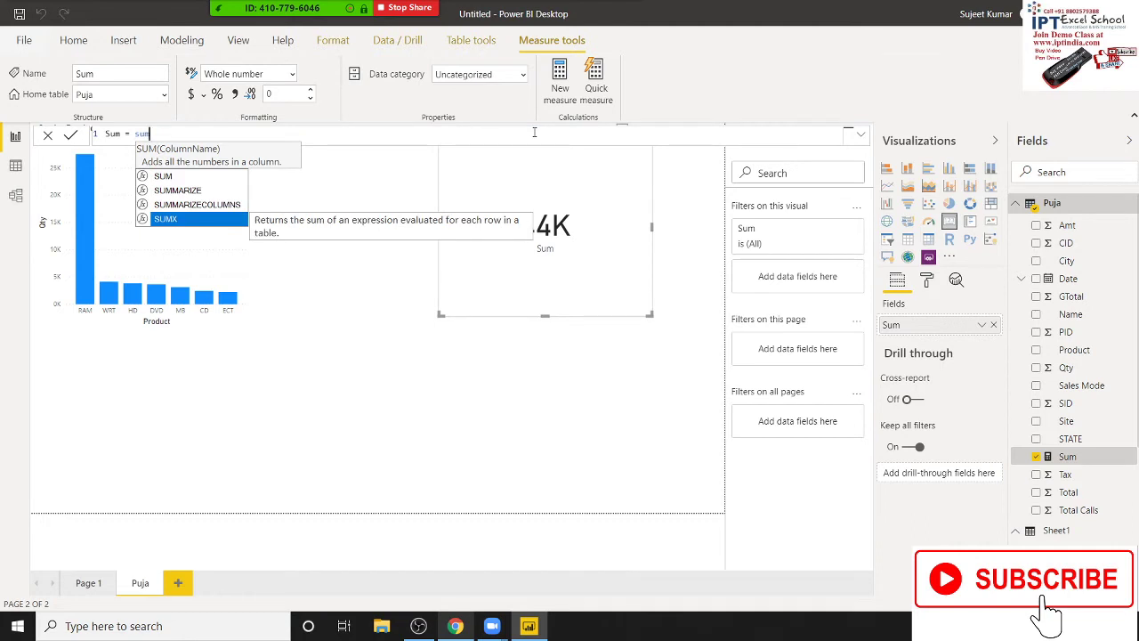
{"action": "key", "text": "Tab"}
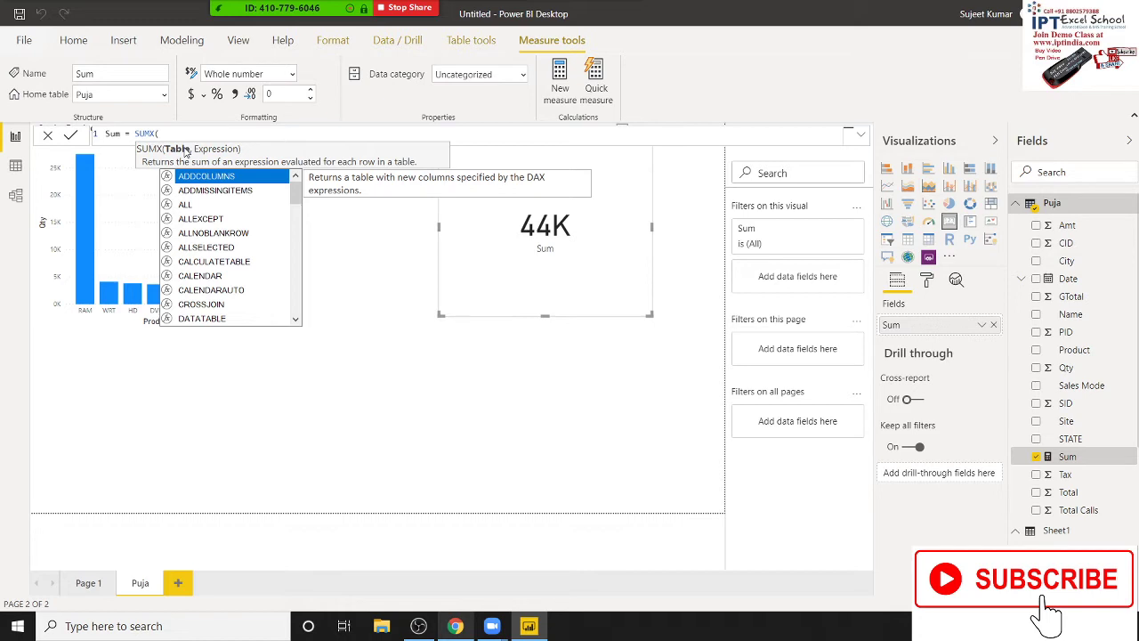
{"action": "key", "text": "Escape"}
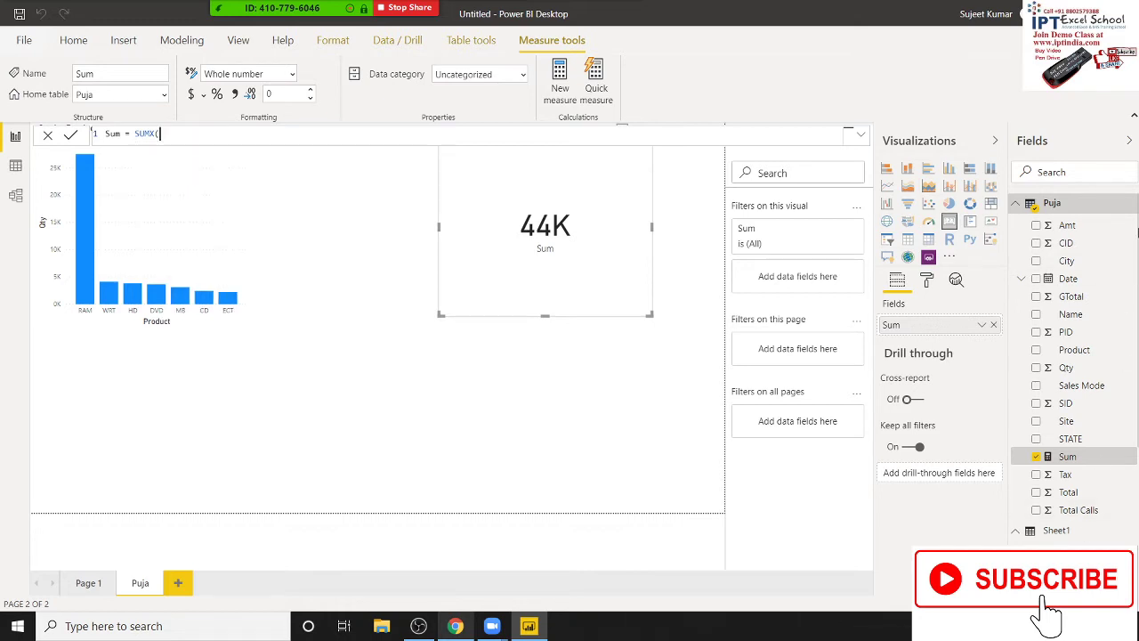
{"action": "mouse_move", "coordinate": [1052, 203]}
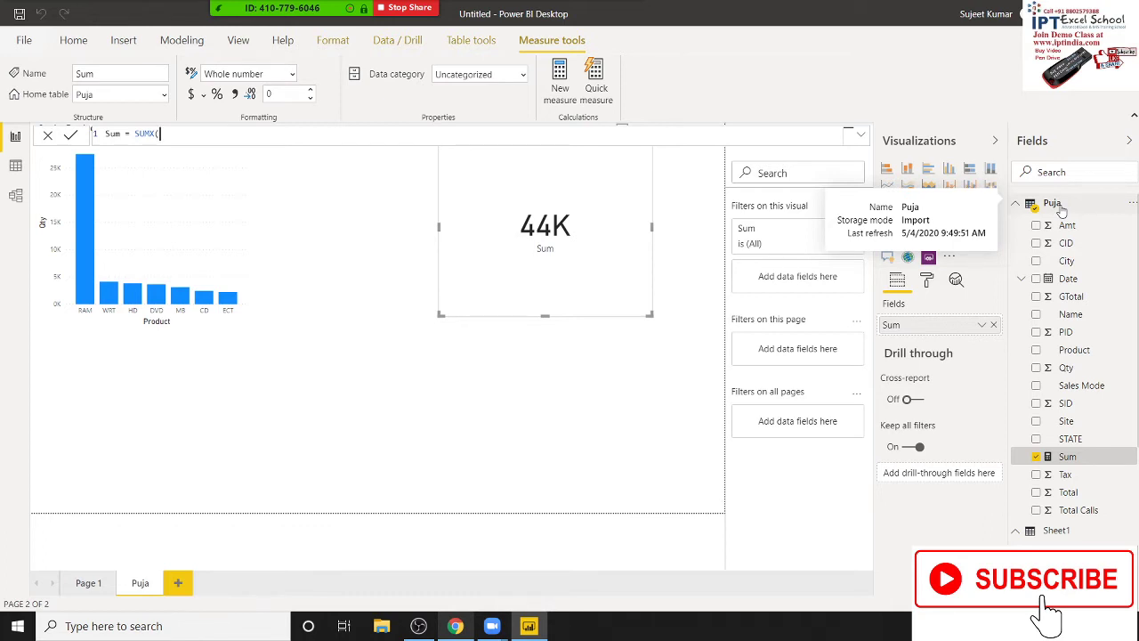
{"action": "key", "text": "Escape"}
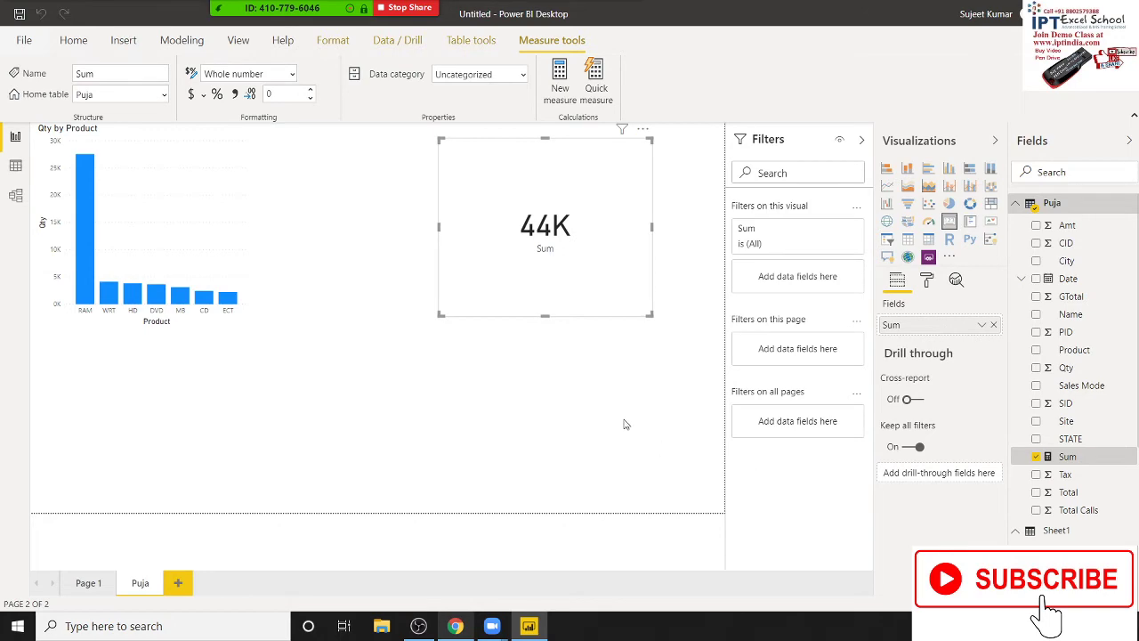
Deselect the card and scroll through the FILTER function documentation in the browser.
{"action": "left_click", "coordinate": [294, 276]}
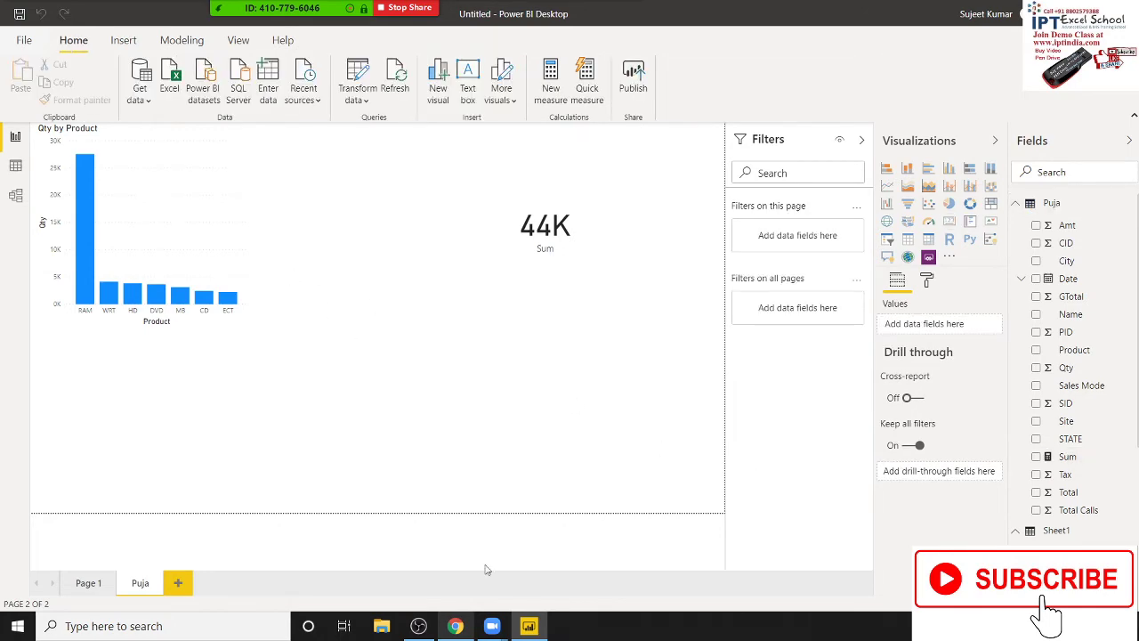
{"action": "left_click", "coordinate": [455, 626]}
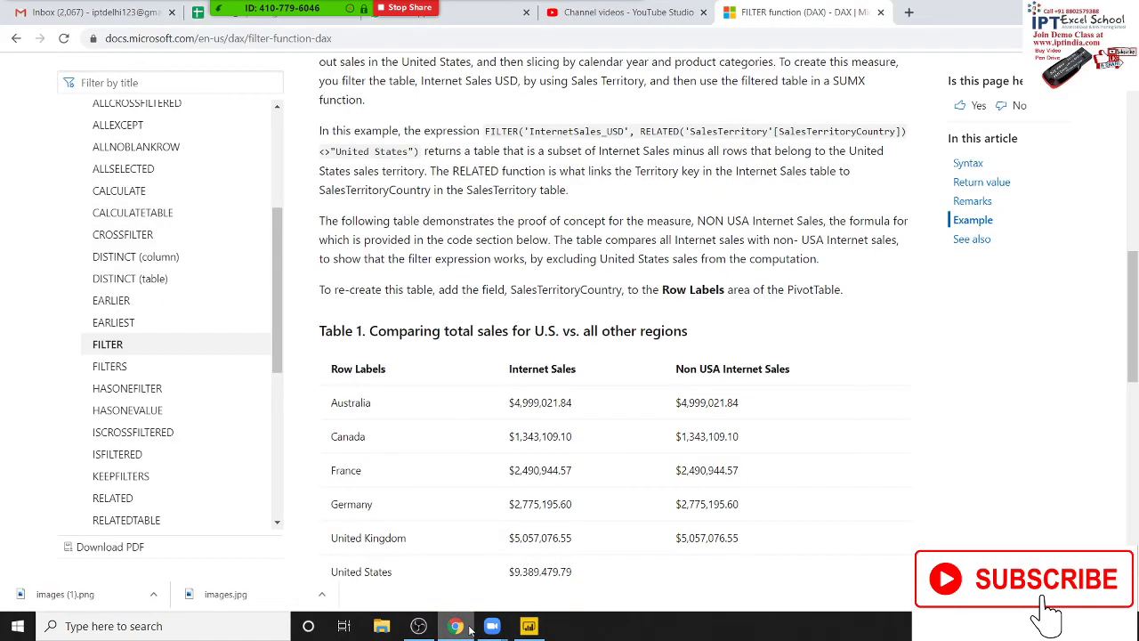
{"action": "scroll", "coordinate": [479, 435], "scroll_direction": "up", "scroll_amount": 2}
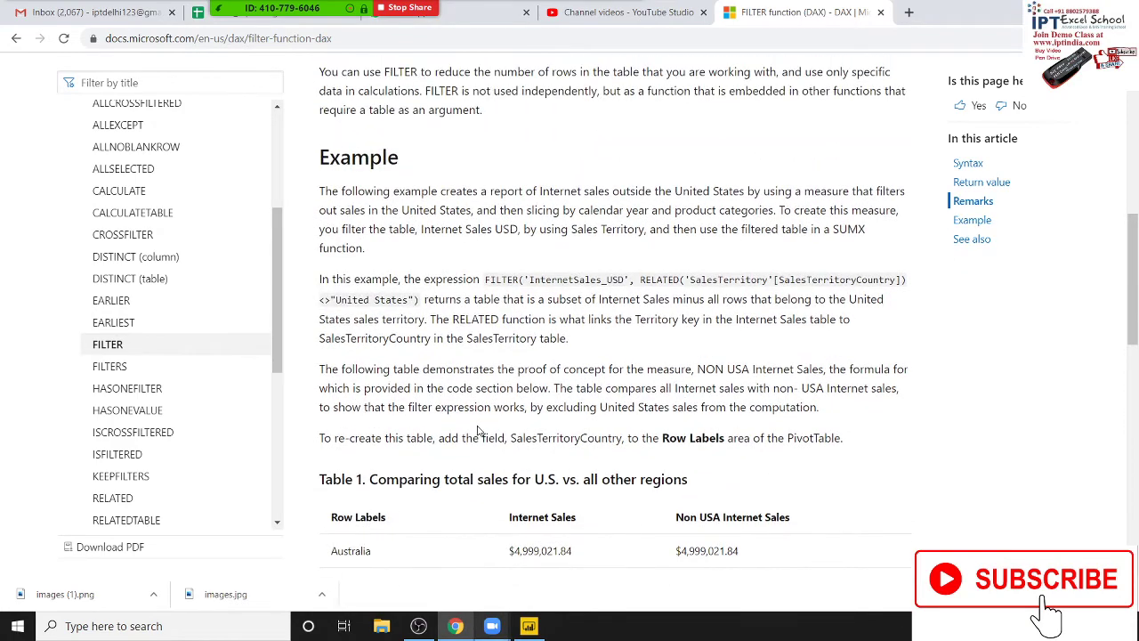
{"action": "scroll", "coordinate": [479, 431], "scroll_direction": "down", "scroll_amount": 1}
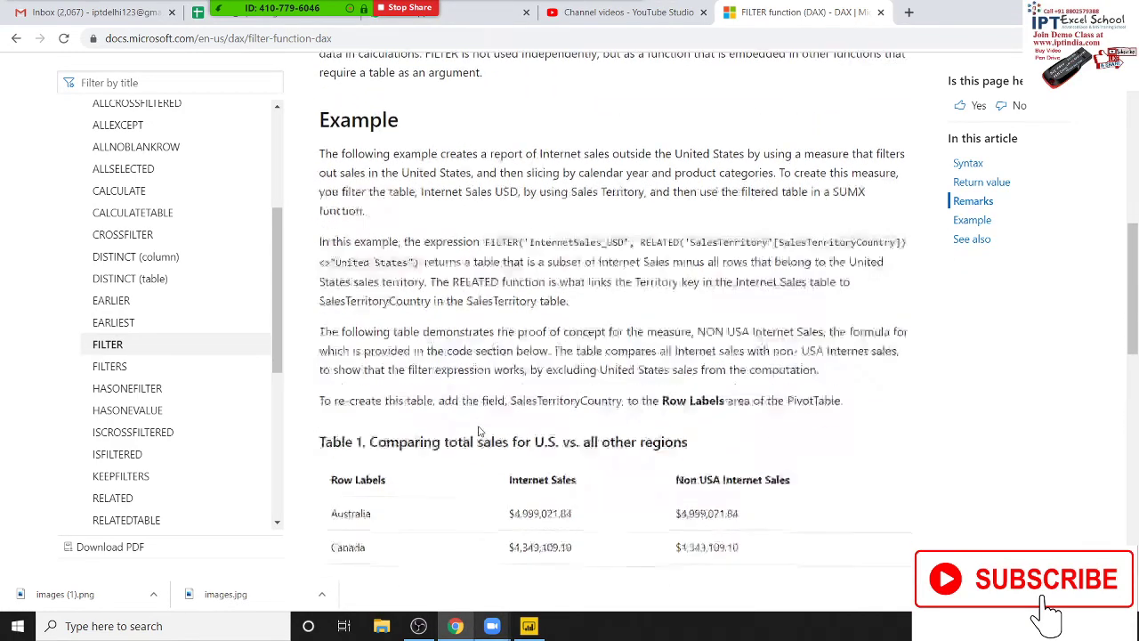
{"action": "scroll", "coordinate": [479, 432], "scroll_direction": "down", "scroll_amount": 6}
{"action": "scroll", "coordinate": [479, 431], "scroll_direction": "down", "scroll_amount": 3}
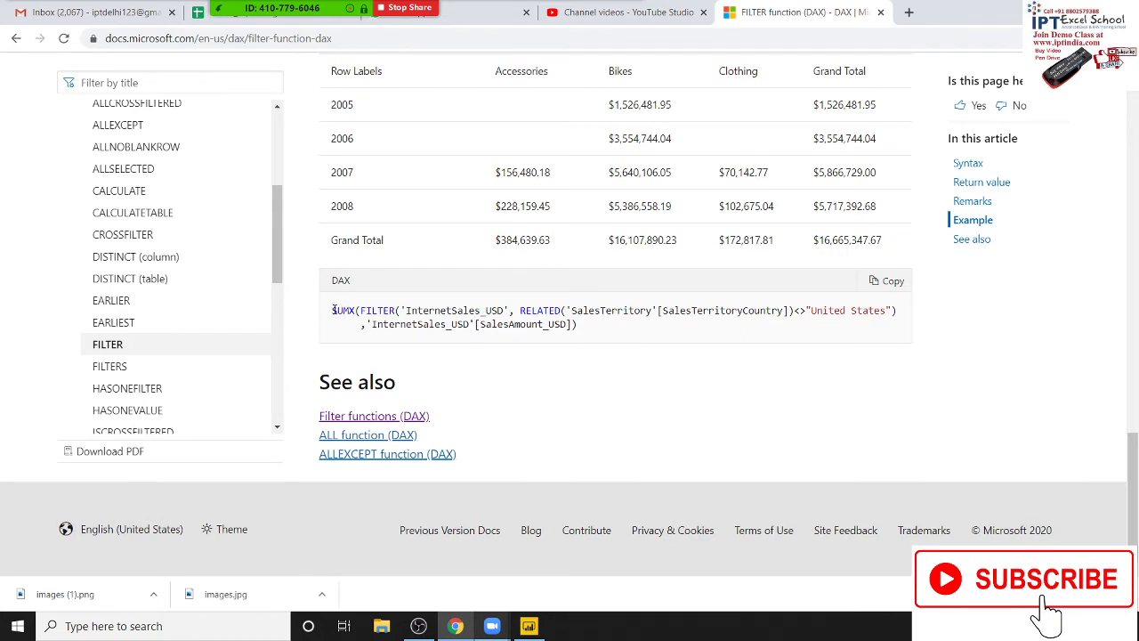
Highlight the SUMX example formula and its RELATED call in the FILTER docs.
{"action": "left_click_drag", "start_coordinate": [334, 310], "coordinate": [506, 311]}
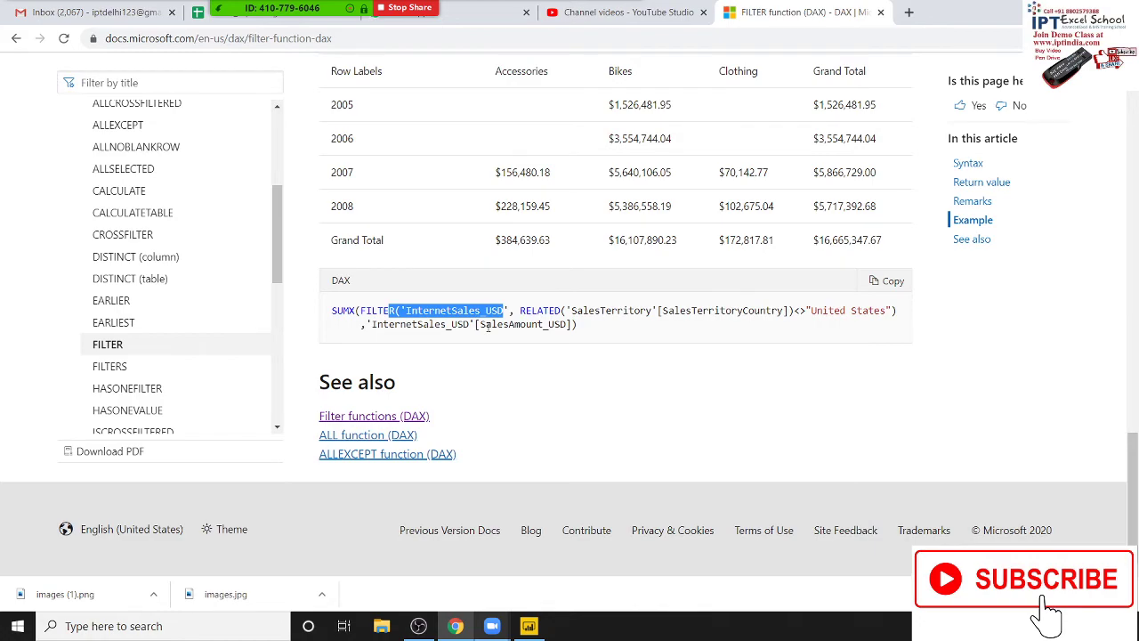
{"action": "scroll", "coordinate": [487, 328], "scroll_direction": "up", "scroll_amount": 5}
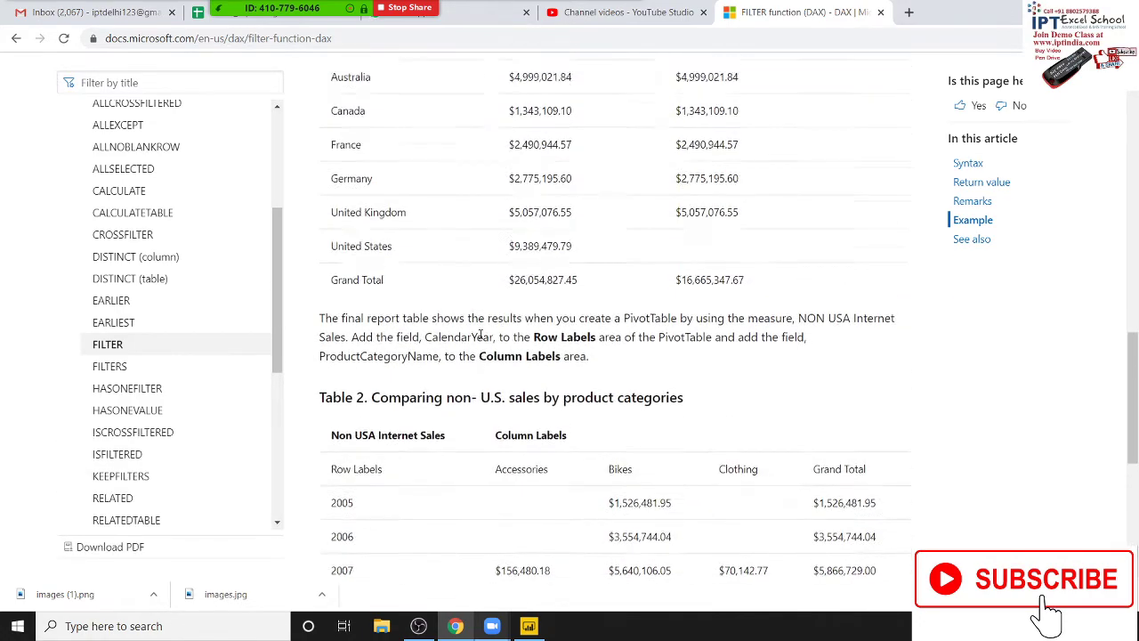
{"action": "scroll", "coordinate": [481, 336], "scroll_direction": "up", "scroll_amount": 1}
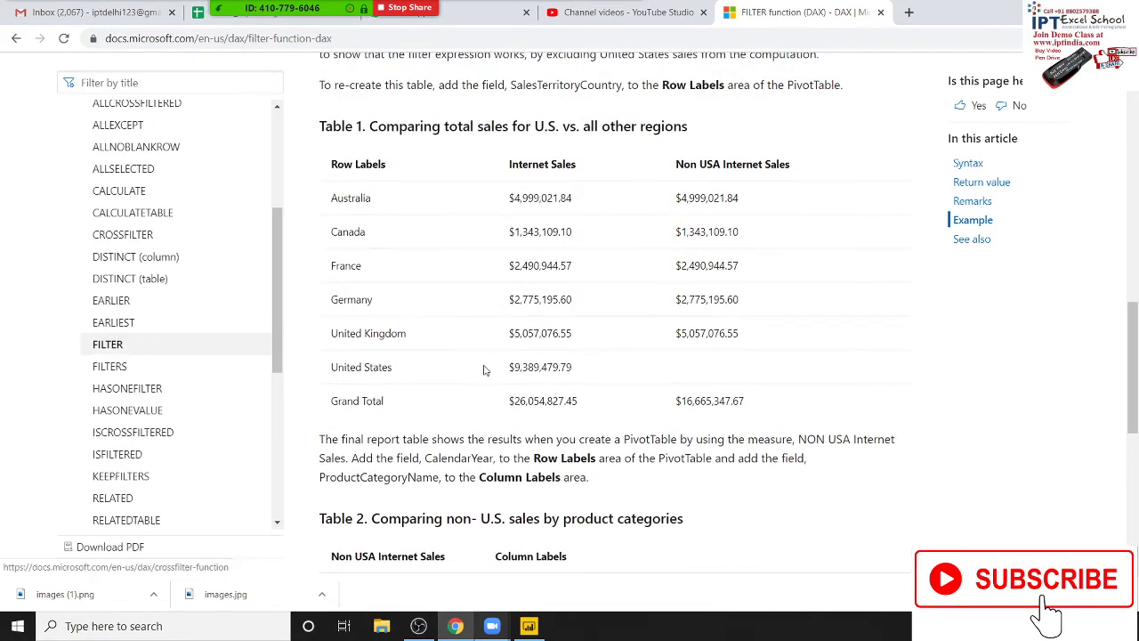
{"action": "scroll", "coordinate": [484, 369], "scroll_direction": "down", "scroll_amount": 3}
{"action": "scroll", "coordinate": [498, 374], "scroll_direction": "down", "scroll_amount": 2}
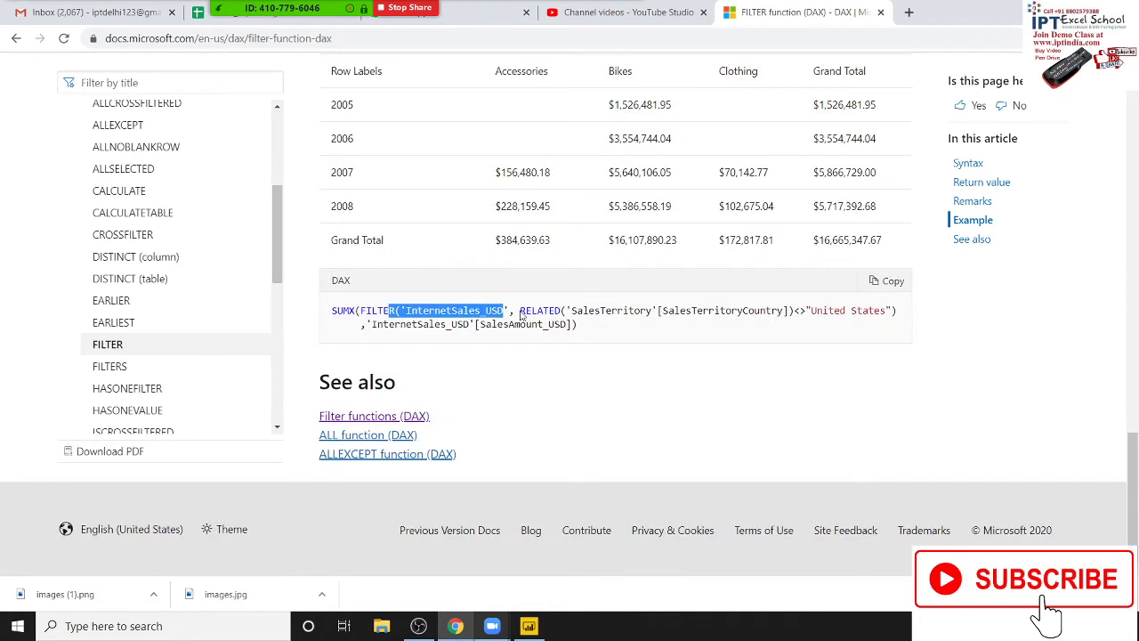
{"action": "left_click_drag", "start_coordinate": [519, 311], "coordinate": [561, 311]}
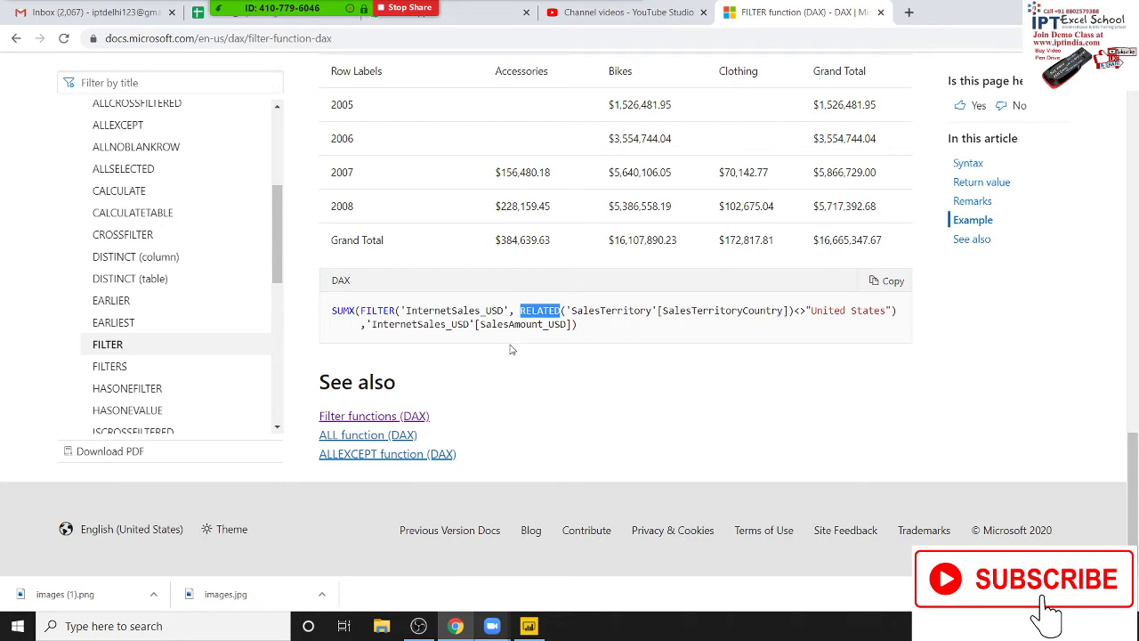
{"action": "scroll", "coordinate": [424, 353], "scroll_direction": "up", "scroll_amount": 2}
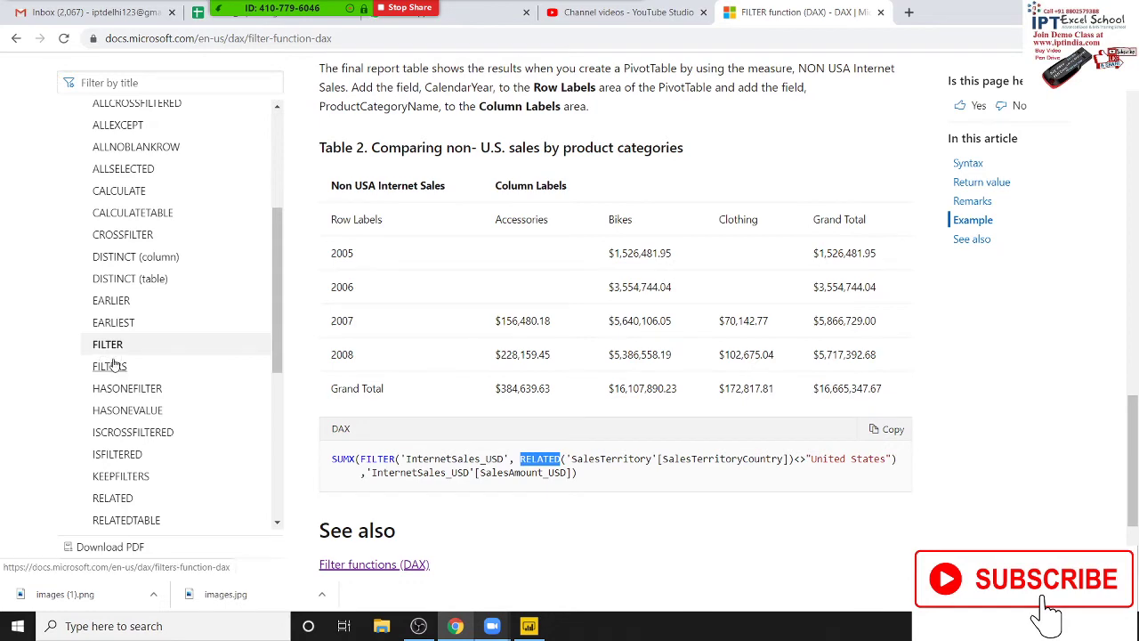
Read the FILTERS function page through its COUNTROWS example, then return to Power BI Desktop.
{"action": "left_click", "coordinate": [16, 39]}
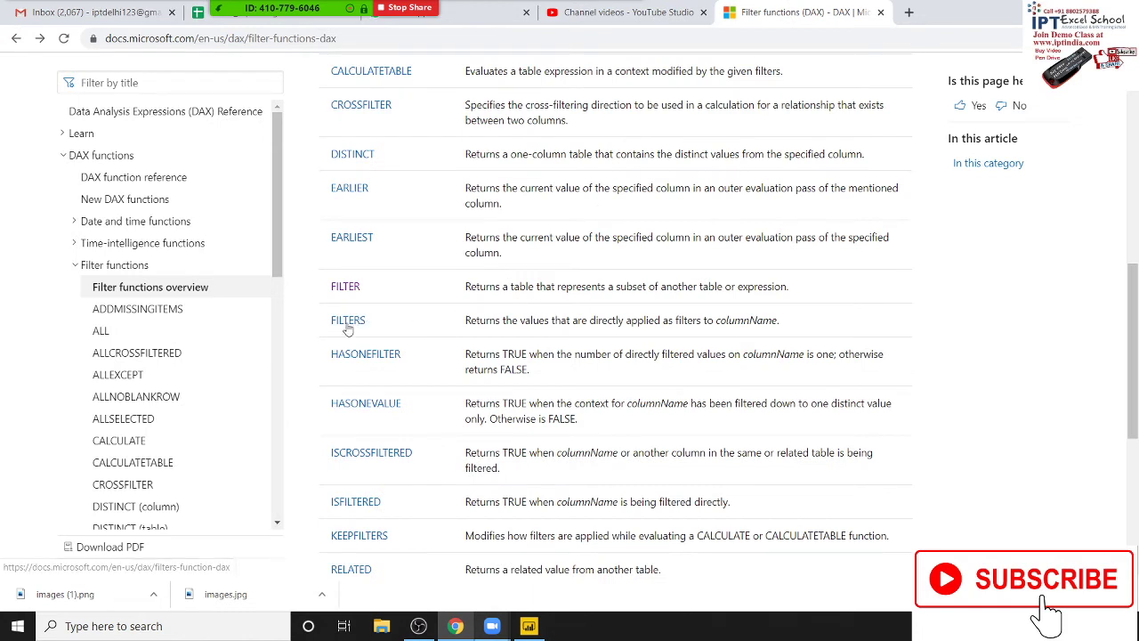
{"action": "left_click", "coordinate": [337, 323]}
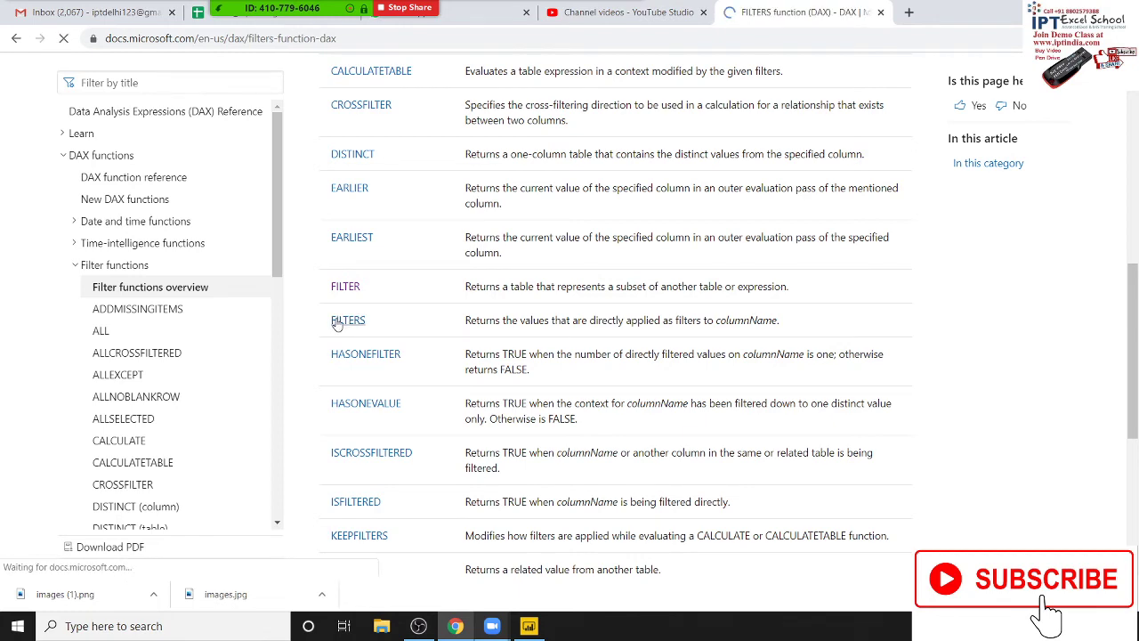
{"action": "scroll", "coordinate": [634, 378], "scroll_direction": "down", "scroll_amount": 2}
{"action": "scroll", "coordinate": [634, 379], "scroll_direction": "up", "scroll_amount": 1}
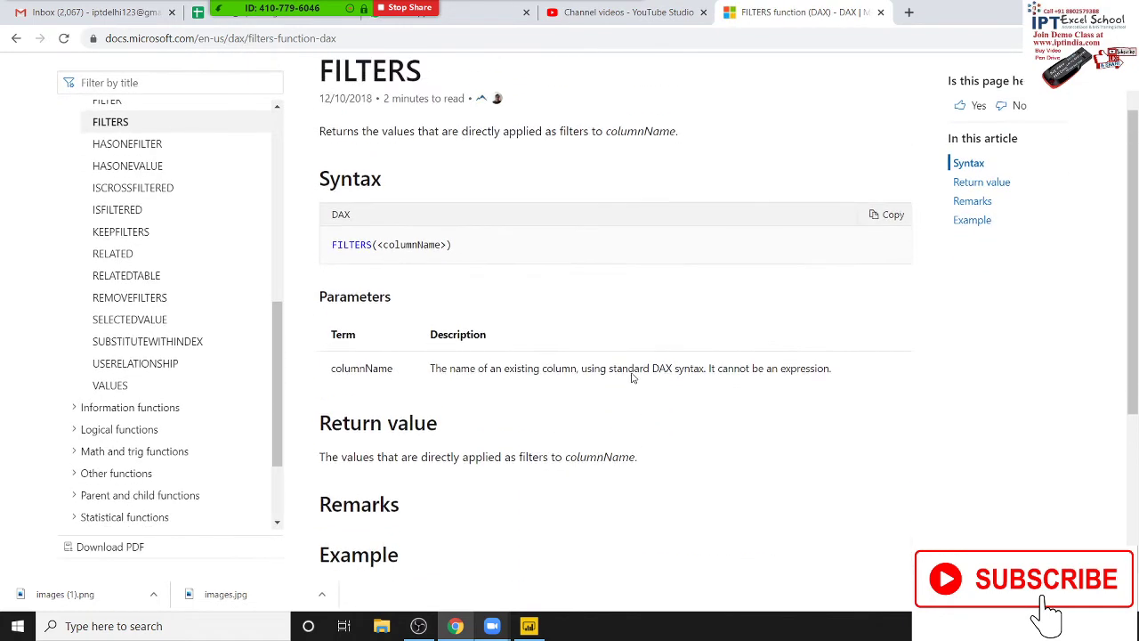
{"action": "scroll", "coordinate": [633, 376], "scroll_direction": "down", "scroll_amount": 3}
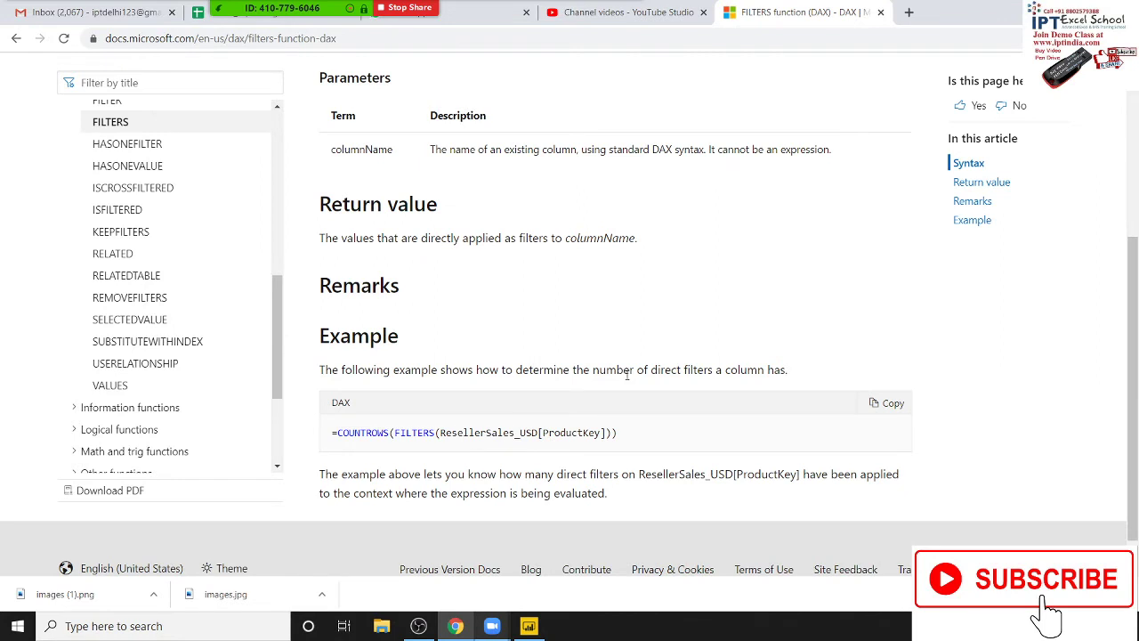
{"action": "key", "text": "alt+Tab"}
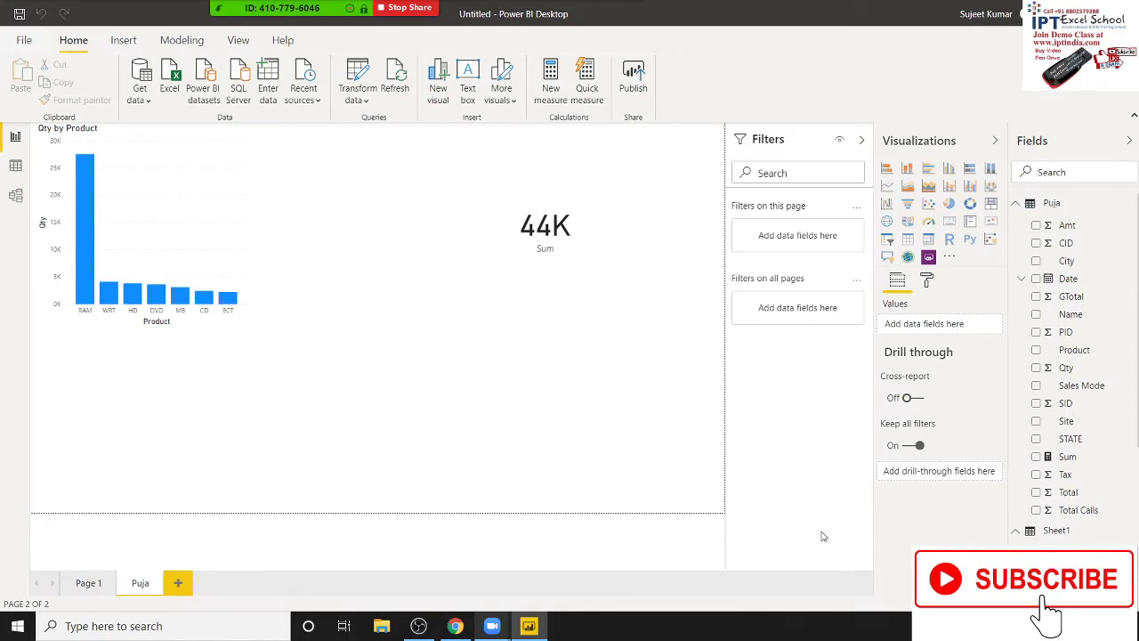
In data view, add a new calculated table and select its default name 'Table' for replacing.
{"action": "left_click", "coordinate": [123, 40]}
{"action": "left_click", "coordinate": [78, 40]}
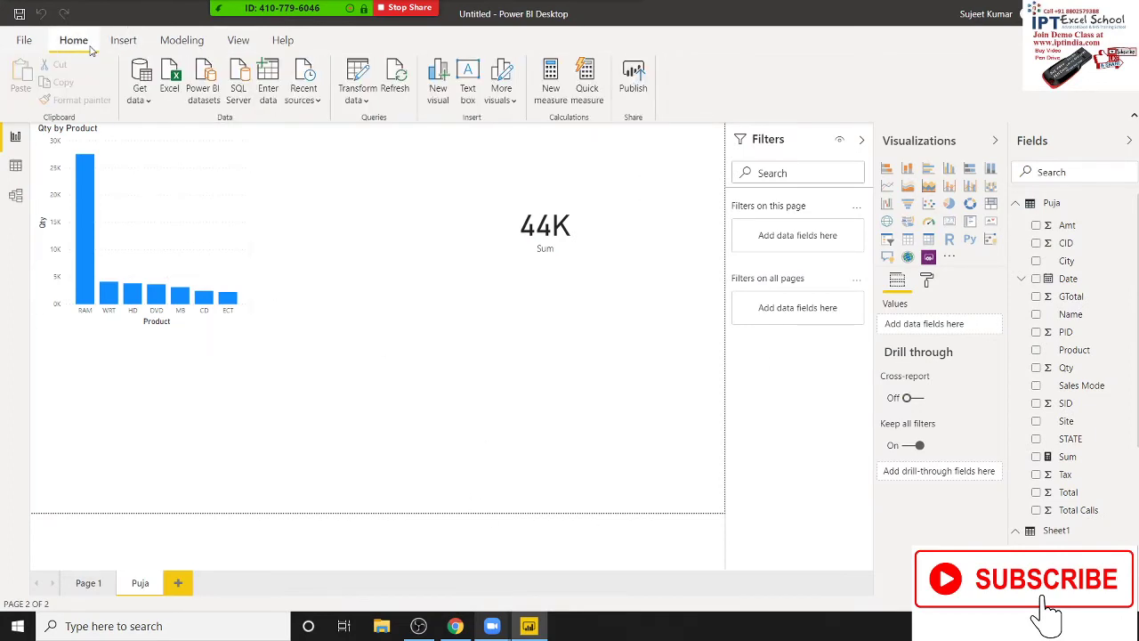
{"action": "left_click", "coordinate": [15, 166]}
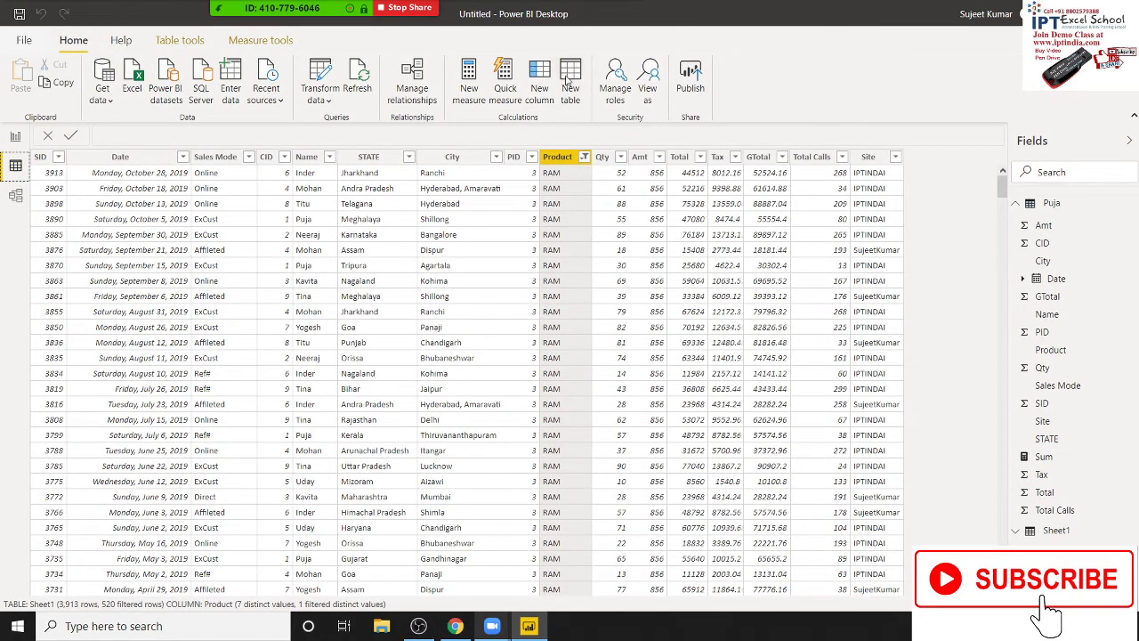
{"action": "left_click", "coordinate": [488, 107]}
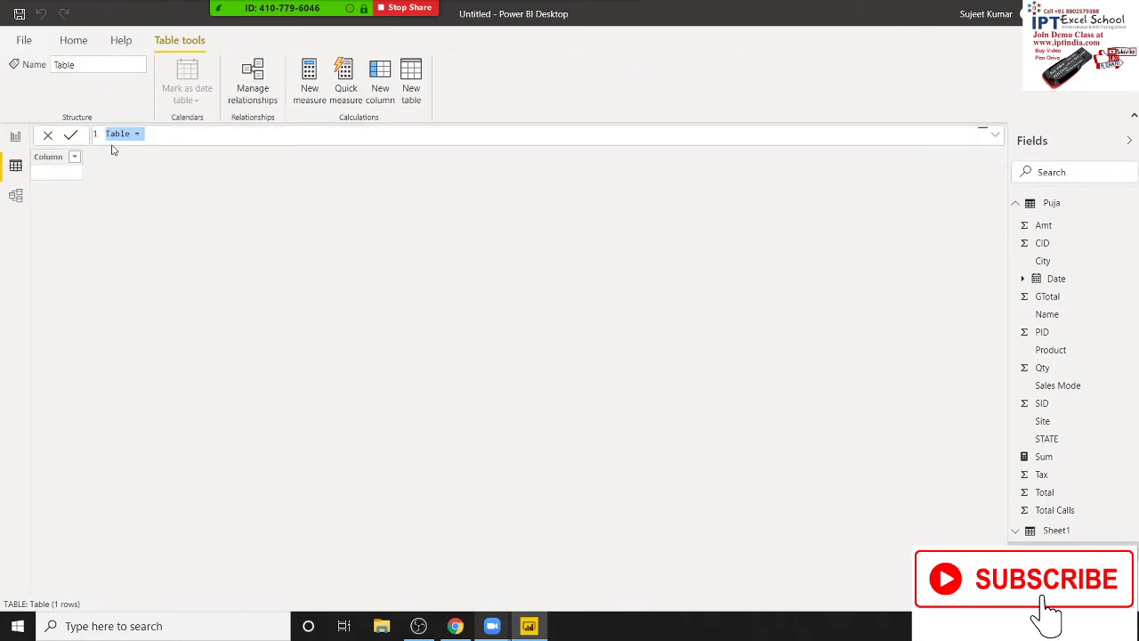
{"action": "double_click", "coordinate": [117, 135]}
Name the new table Pujaa and insert the FILTERS function into its formula.
{"action": "type", "text": "Puja = "}
{"action": "type", "text": "F"}
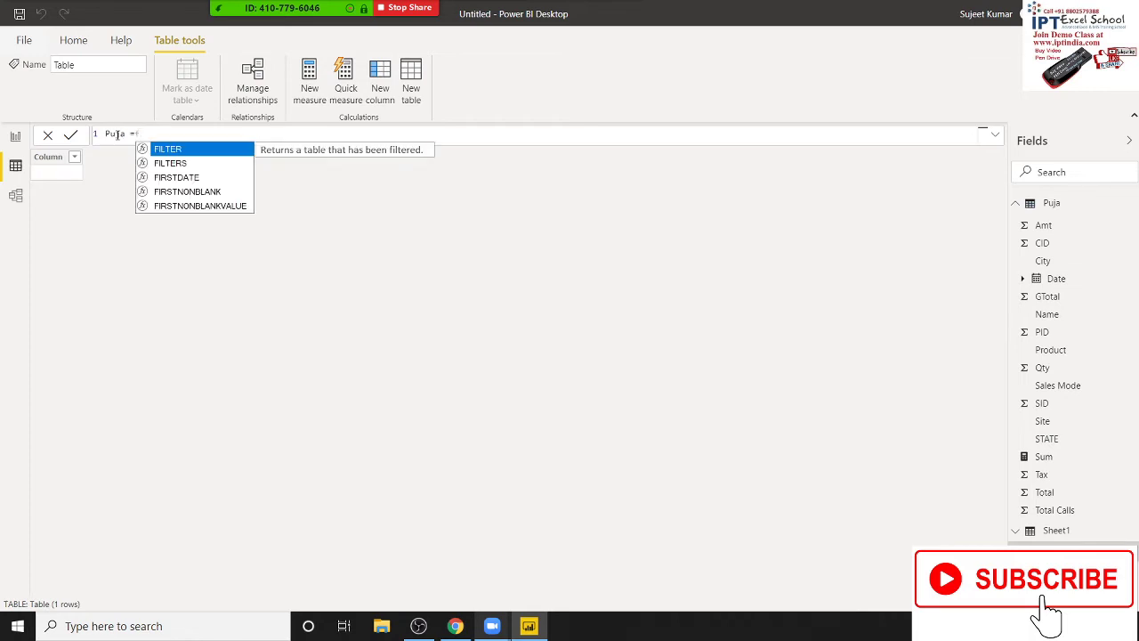
{"action": "key", "text": "BackSpace"}
{"action": "left_click", "coordinate": [118, 134]}
{"action": "type", "text": "a = "}
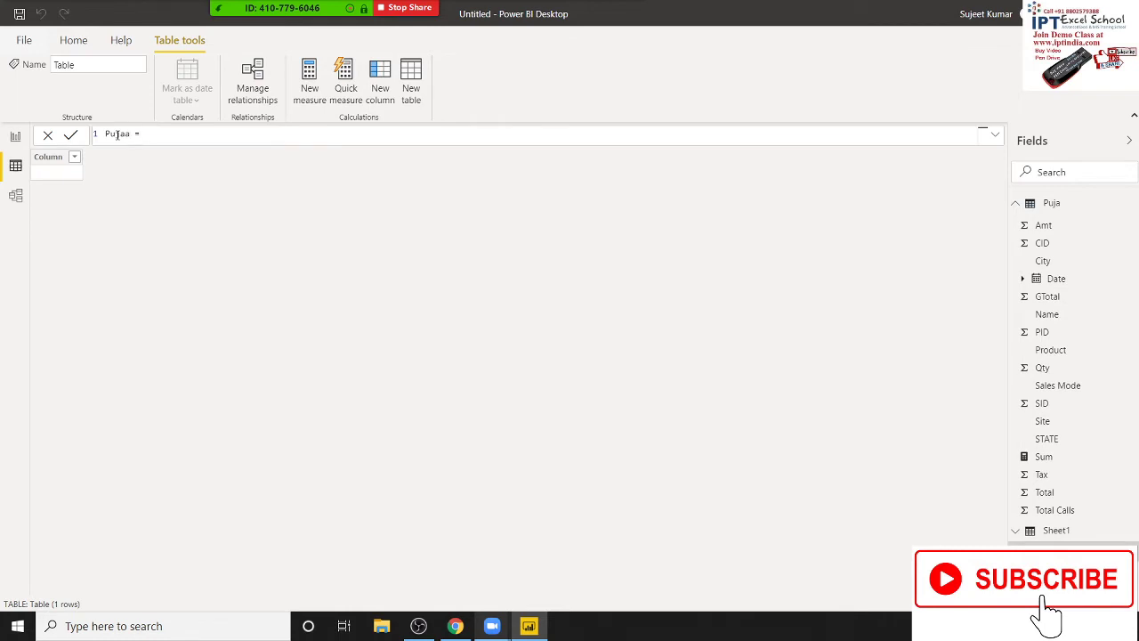
{"action": "type", "text": "FI"}
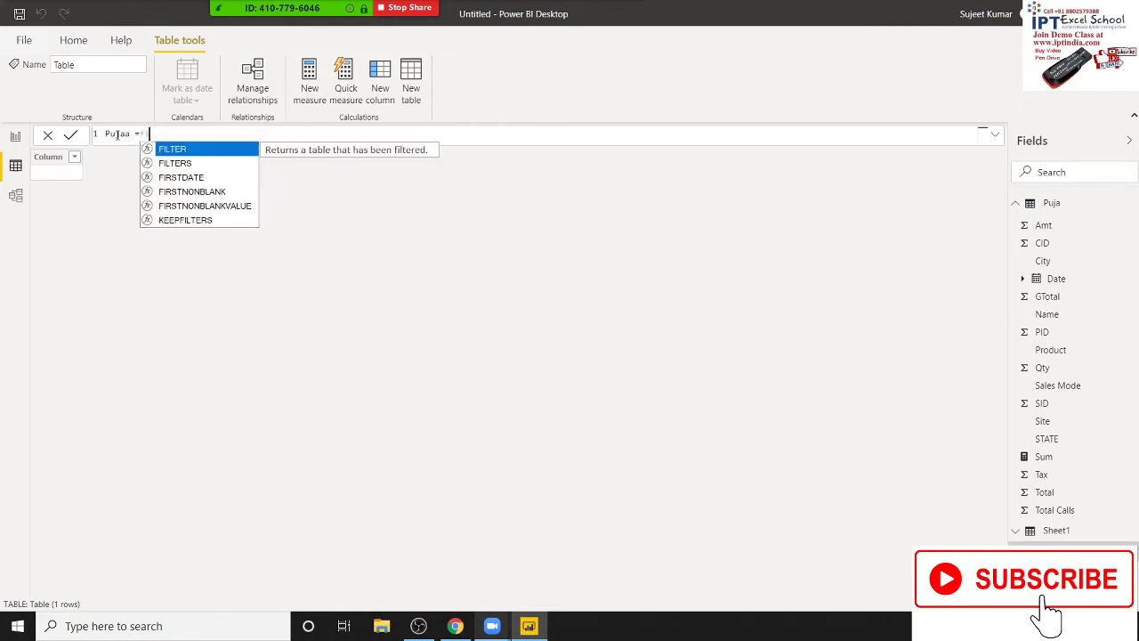
{"action": "key", "text": "Down"}
{"action": "key", "text": "Tab"}
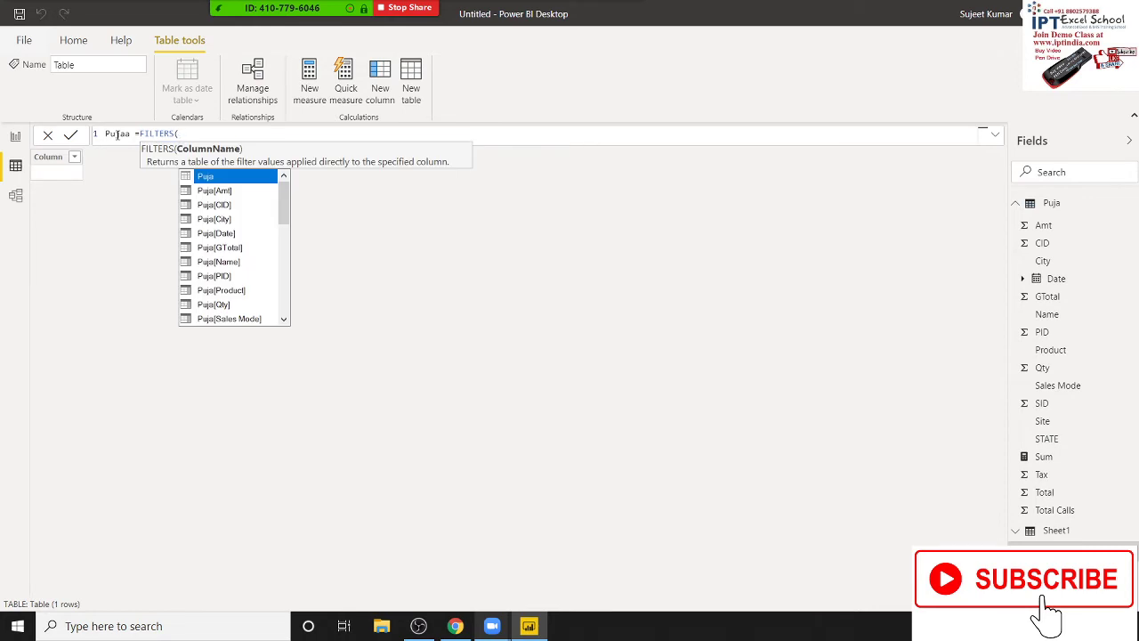
Pick Sheet1[Name] as the FILTERS column argument.
{"action": "key", "text": "Down"}
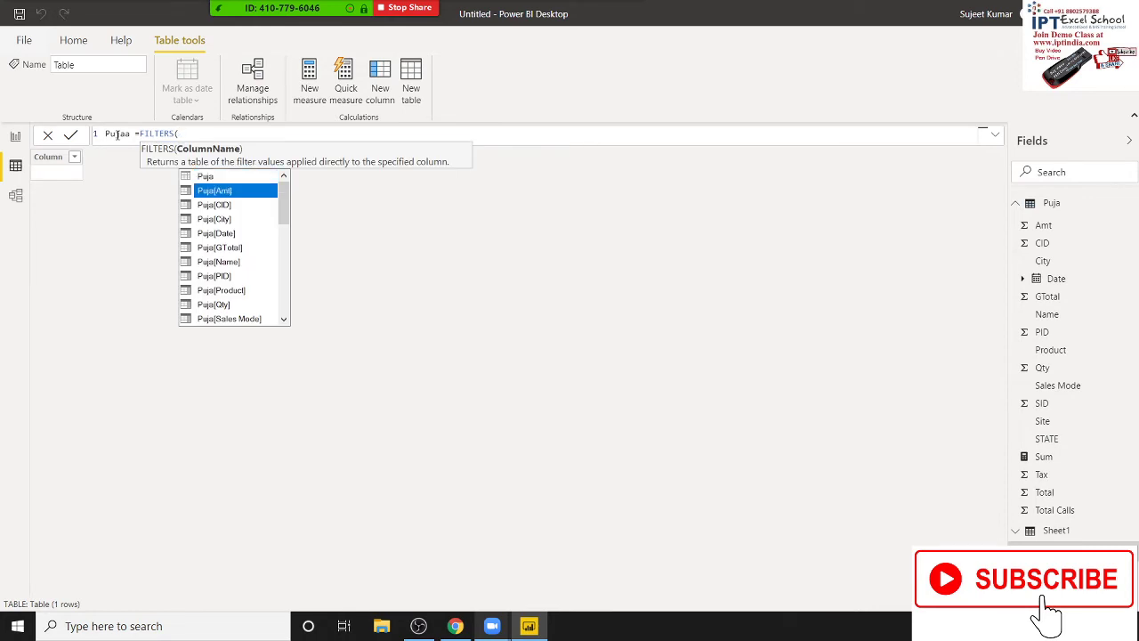
{"action": "type", "text": "sh"}
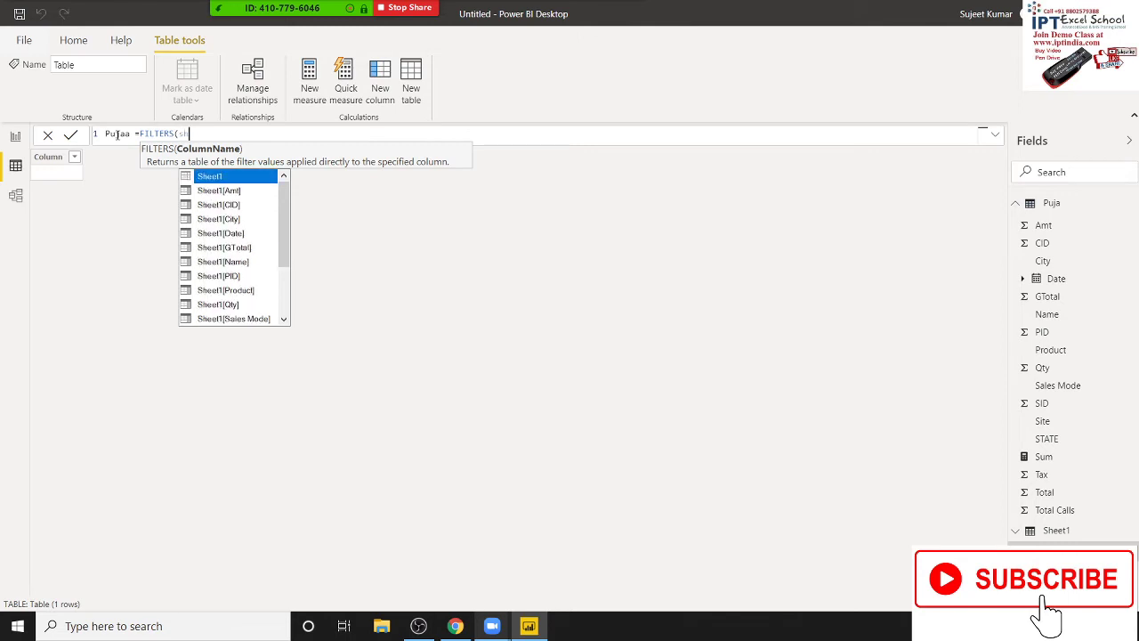
{"action": "key", "text": "Down"}
{"action": "key", "text": "Down"}
{"action": "key", "text": "Down"}
{"action": "key", "text": "Down"}
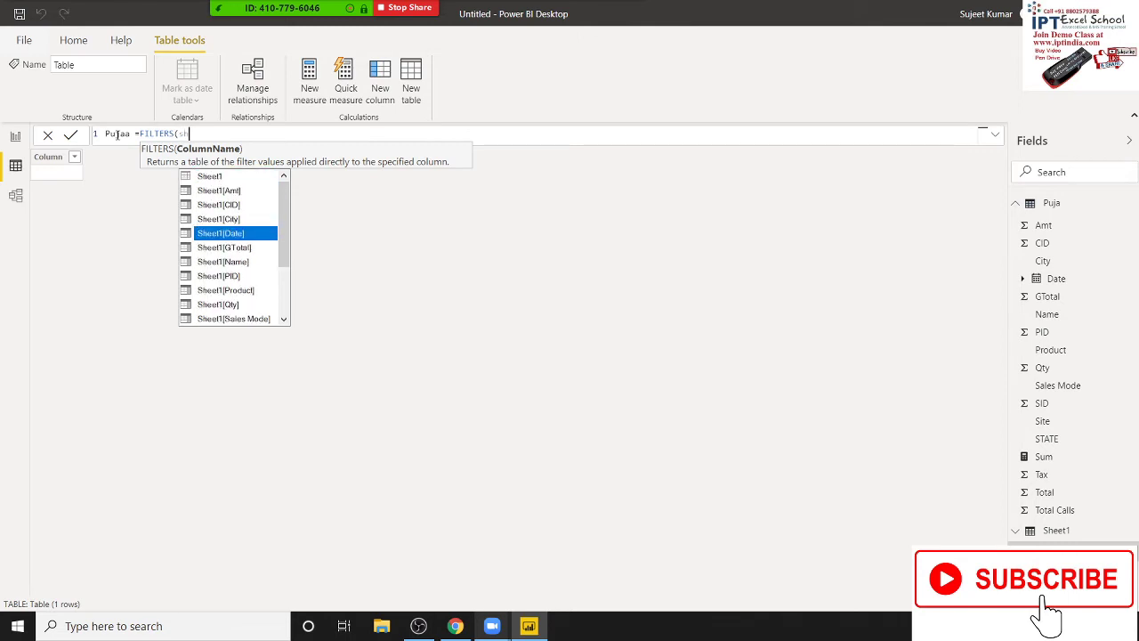
{"action": "key", "text": "Up"}
{"action": "key", "text": "Up"}
{"action": "key", "text": "Down"}
{"action": "key", "text": "Down"}
{"action": "key", "text": "Down"}
{"action": "key", "text": "Down"}
{"action": "key", "text": "Down"}
{"action": "key", "text": "Down"}
{"action": "key", "text": "Down"}
{"action": "key", "text": "Down"}
{"action": "key", "text": "Down"}
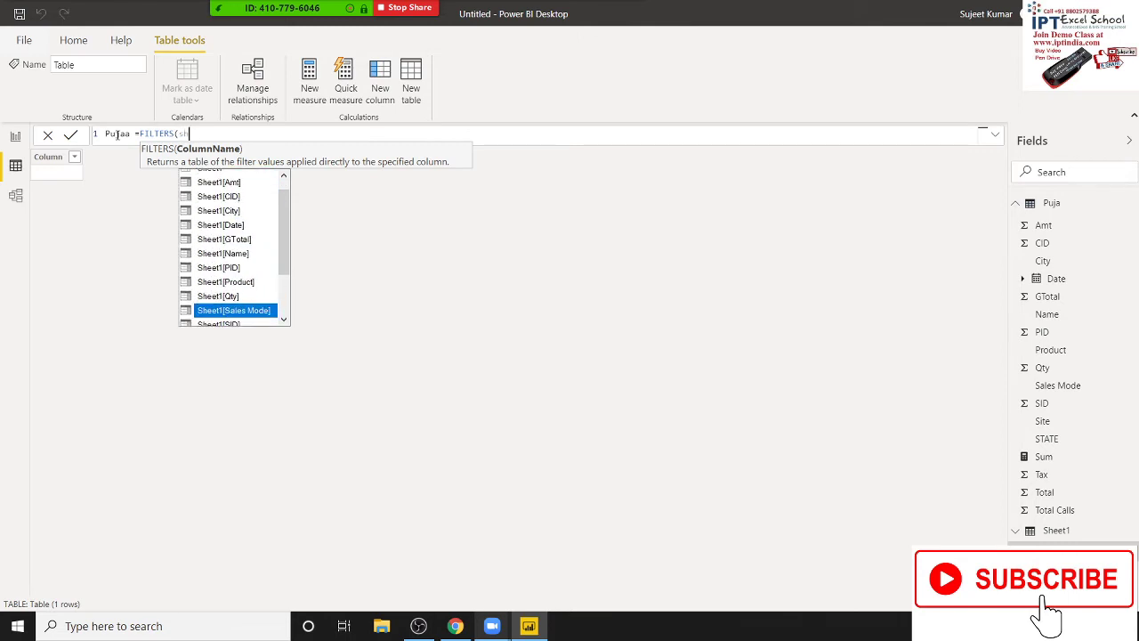
{"action": "key", "text": "Down"}
{"action": "key", "text": "Down"}
{"action": "key", "text": "Down"}
{"action": "key", "text": "Down"}
{"action": "key", "text": "Down"}
{"action": "key", "text": "Up"}
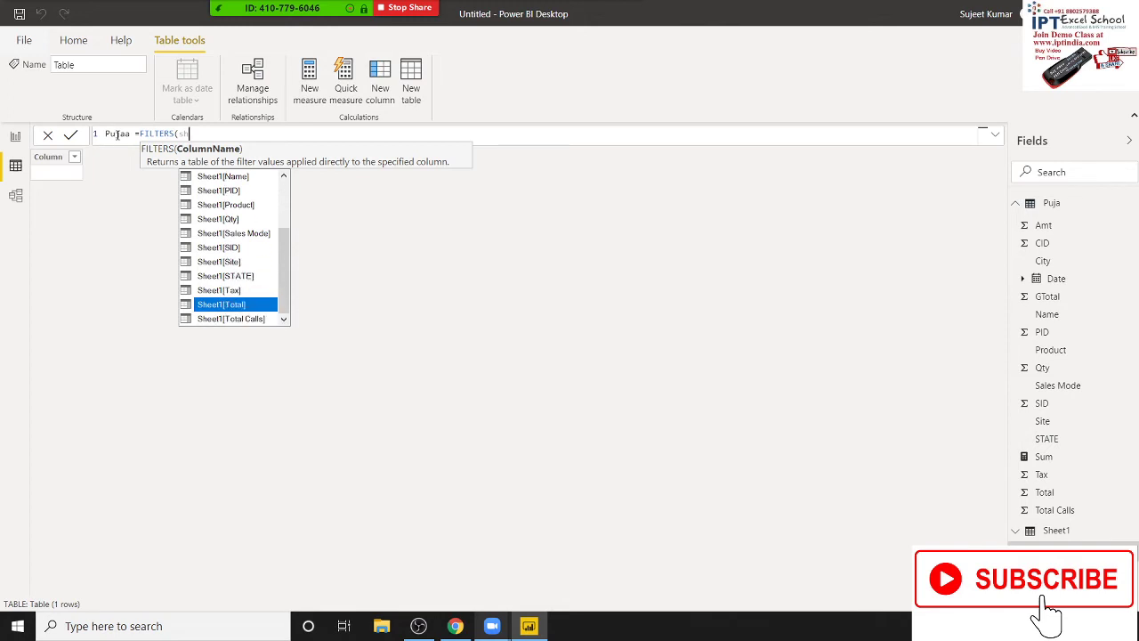
{"action": "key", "text": "Up"}
{"action": "key", "text": "Up"}
{"action": "key", "text": "Up"}
{"action": "key", "text": "Up"}
{"action": "key", "text": "Up"}
{"action": "key", "text": "Up"}
{"action": "key", "text": "Up"}
{"action": "key", "text": "Up"}
{"action": "key", "text": "Tab"}
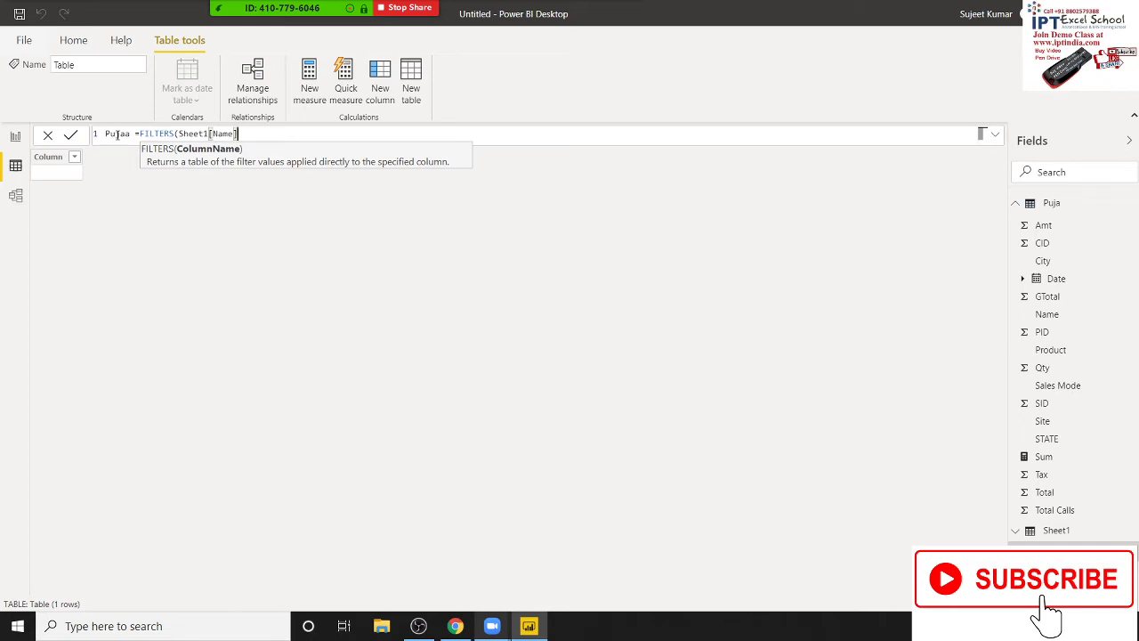
Close and commit Pujaa = FILTERS(Sheet1[Name]), then view the Pujaa table's nine names.
{"action": "type", "text": ","}
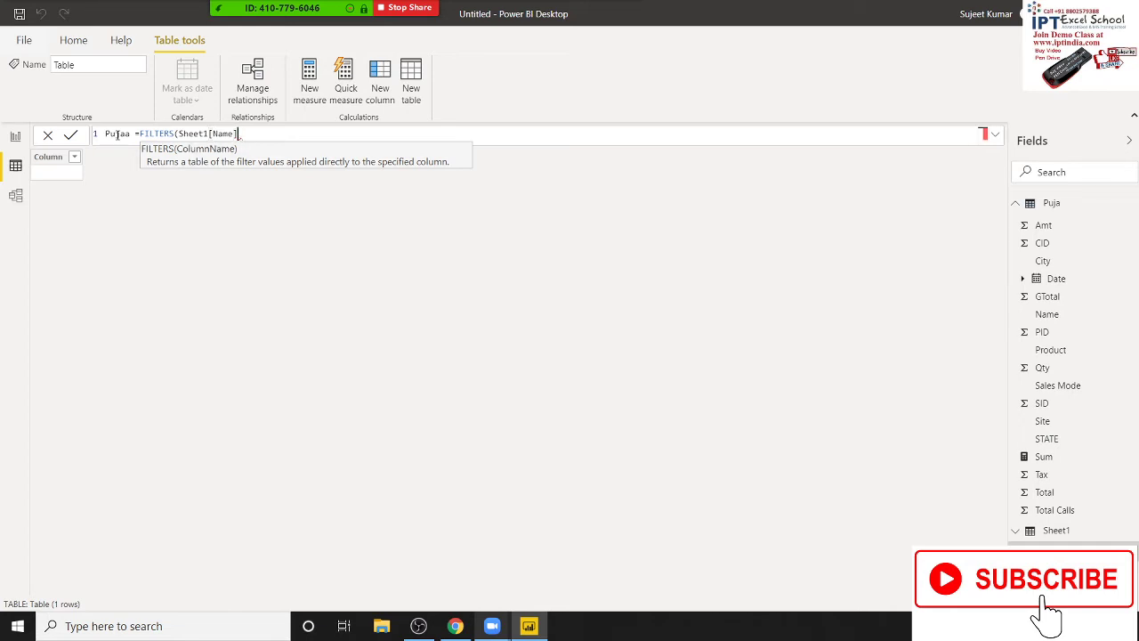
{"action": "key", "text": "BackSpace"}
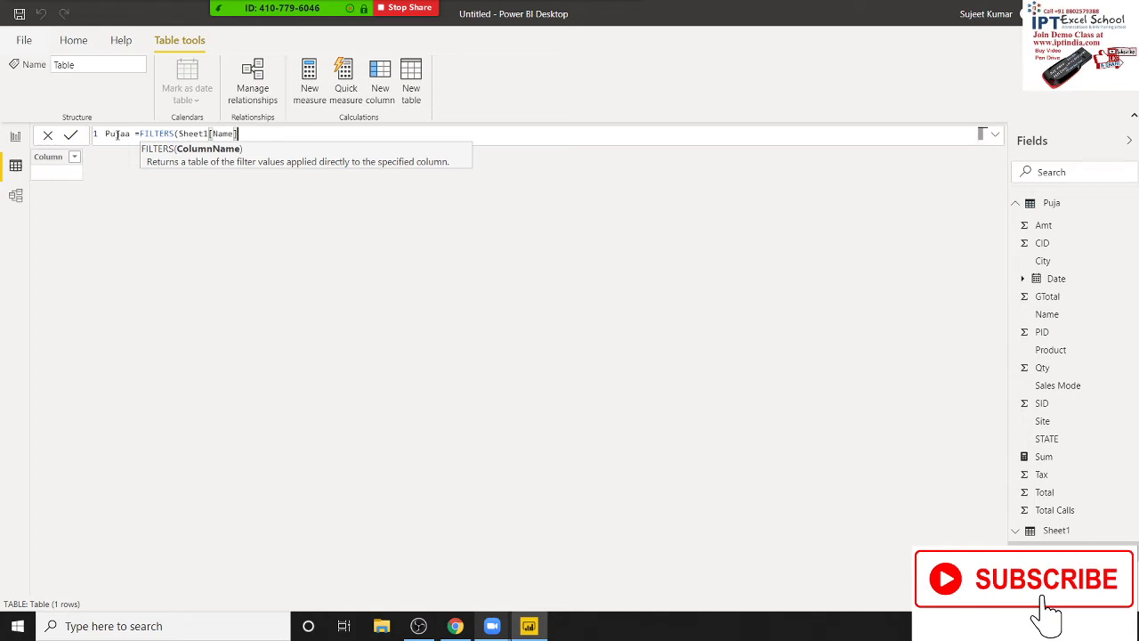
{"action": "type", "text": ")"}
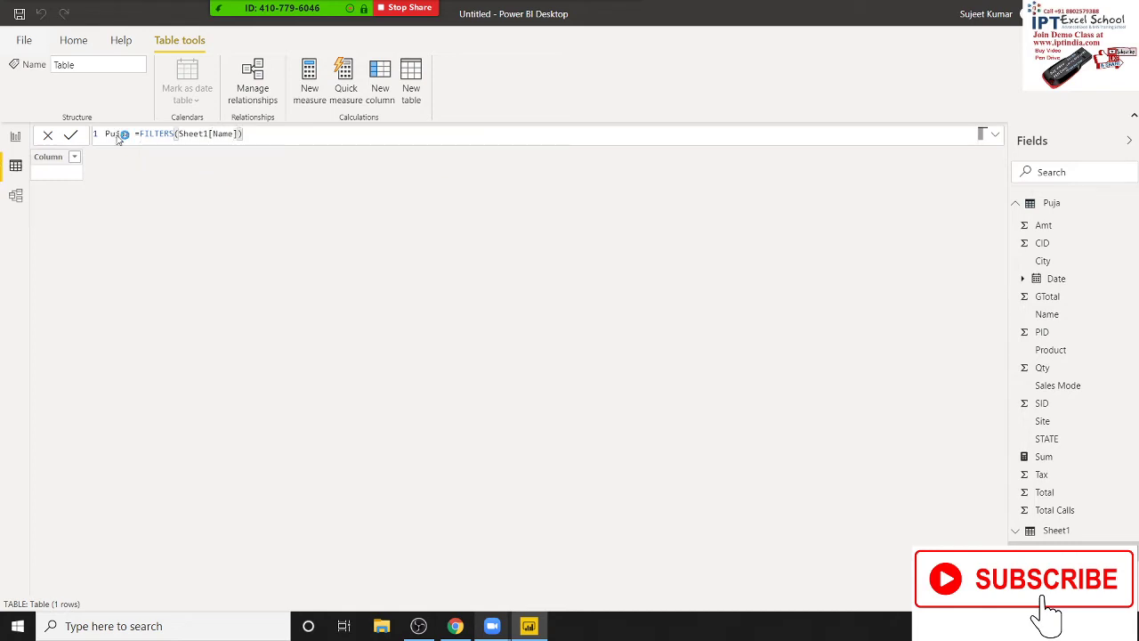
{"action": "key", "text": "Return"}
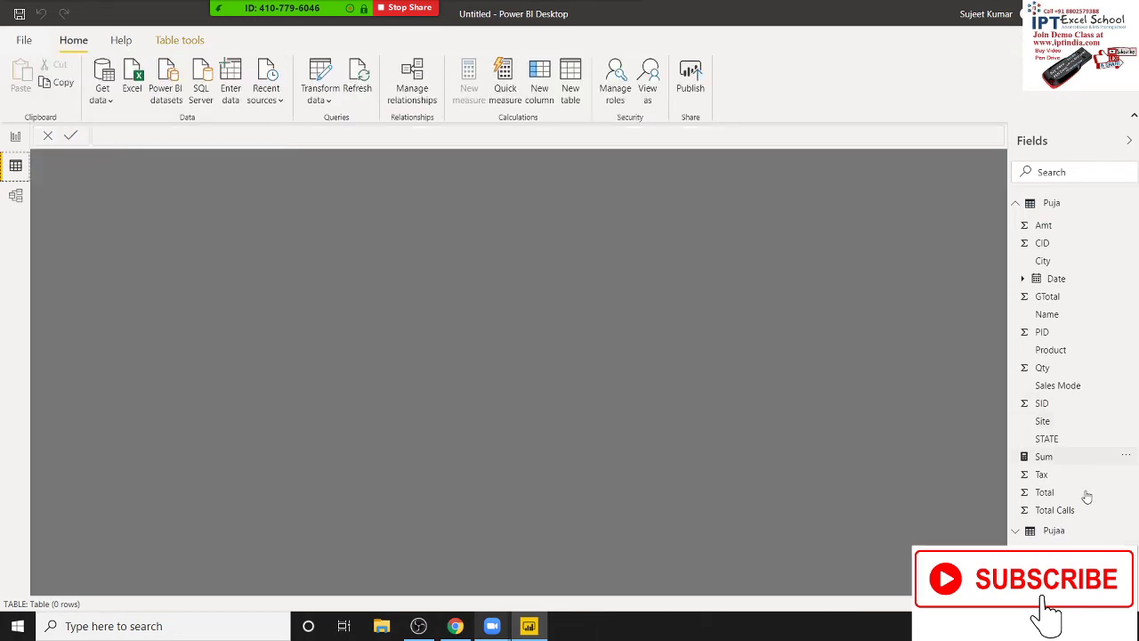
{"action": "left_click", "coordinate": [1054, 533]}
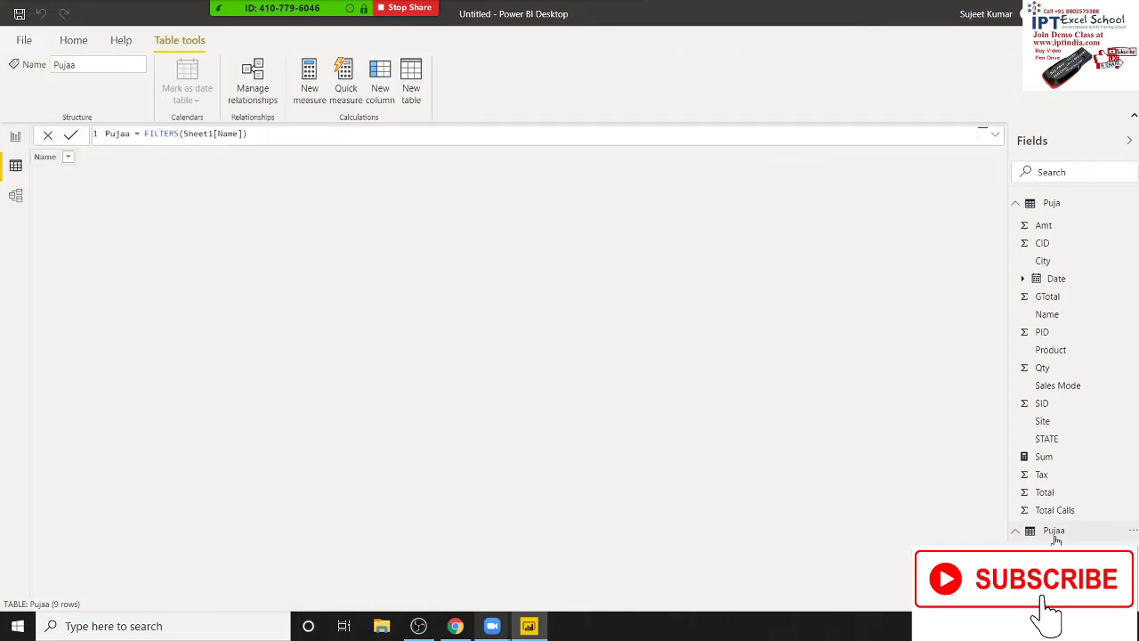
{"action": "left_click", "coordinate": [1048, 544]}
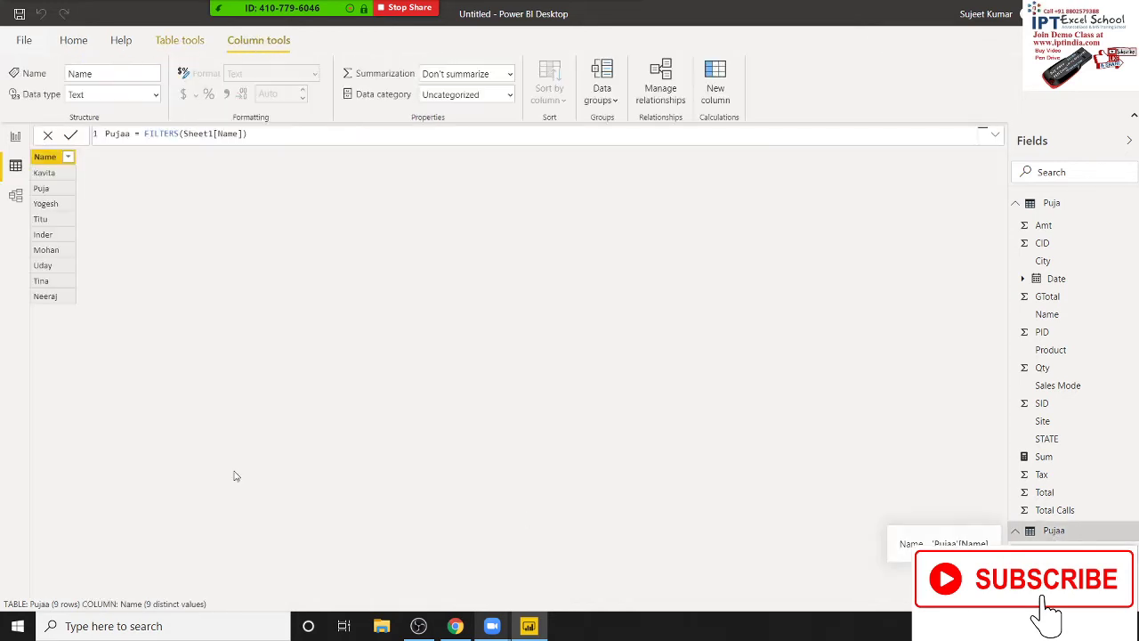
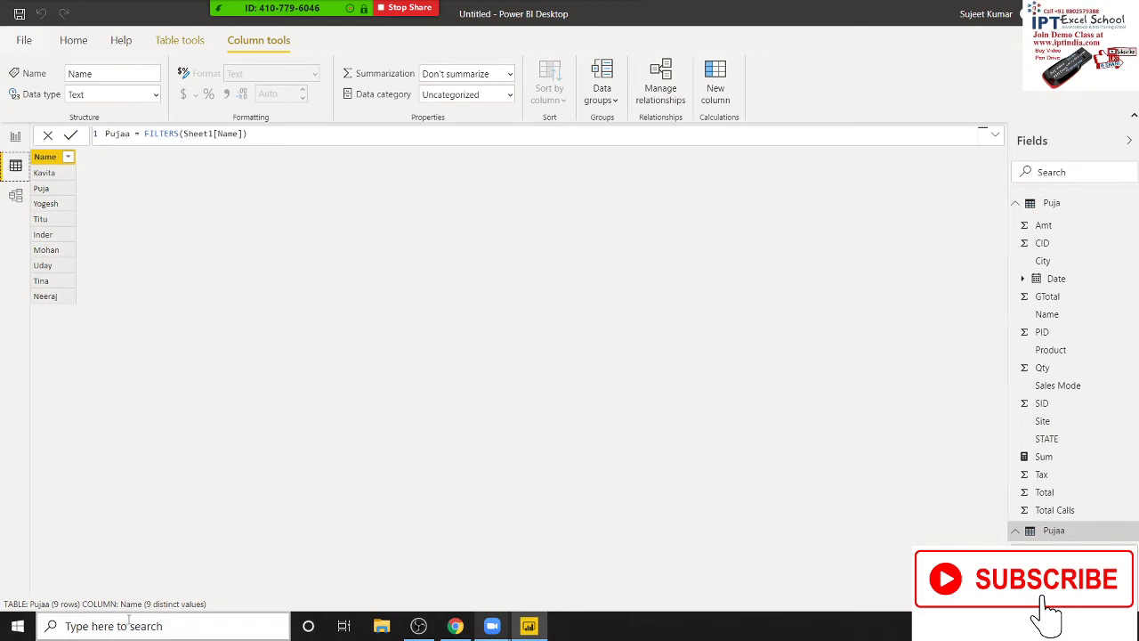
Back on the report page, delete the 44K Sum card from the Puja page.
{"action": "left_click", "coordinate": [16, 138]}
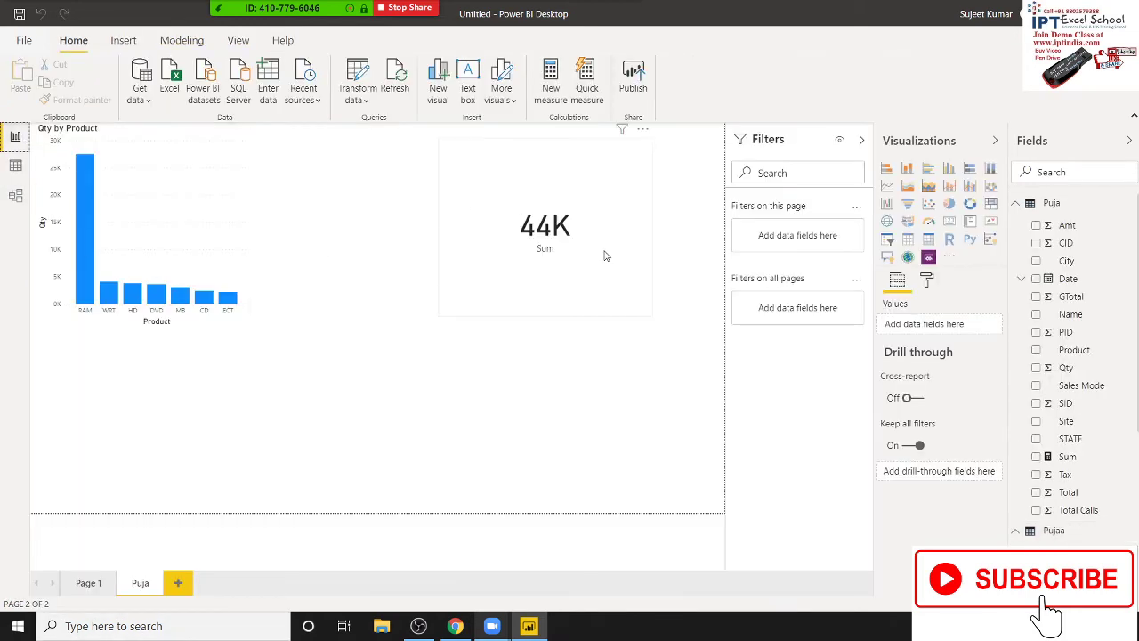
{"action": "left_click", "coordinate": [628, 203]}
{"action": "left_click_drag", "start_coordinate": [634, 214], "coordinate": [491, 214]}
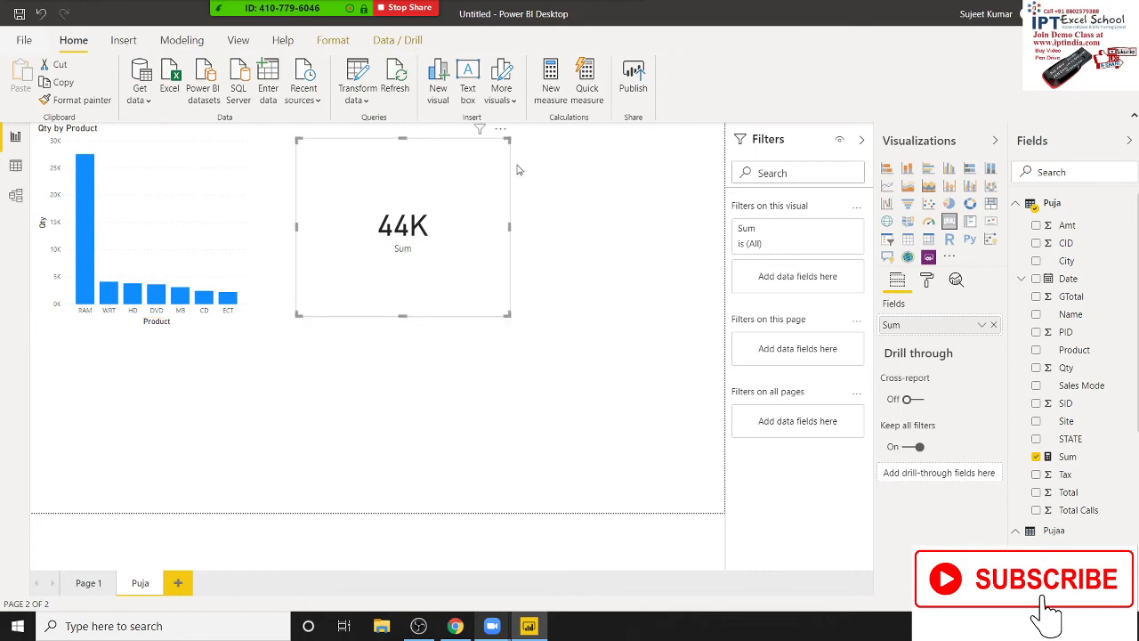
{"action": "left_click", "coordinate": [971, 220]}
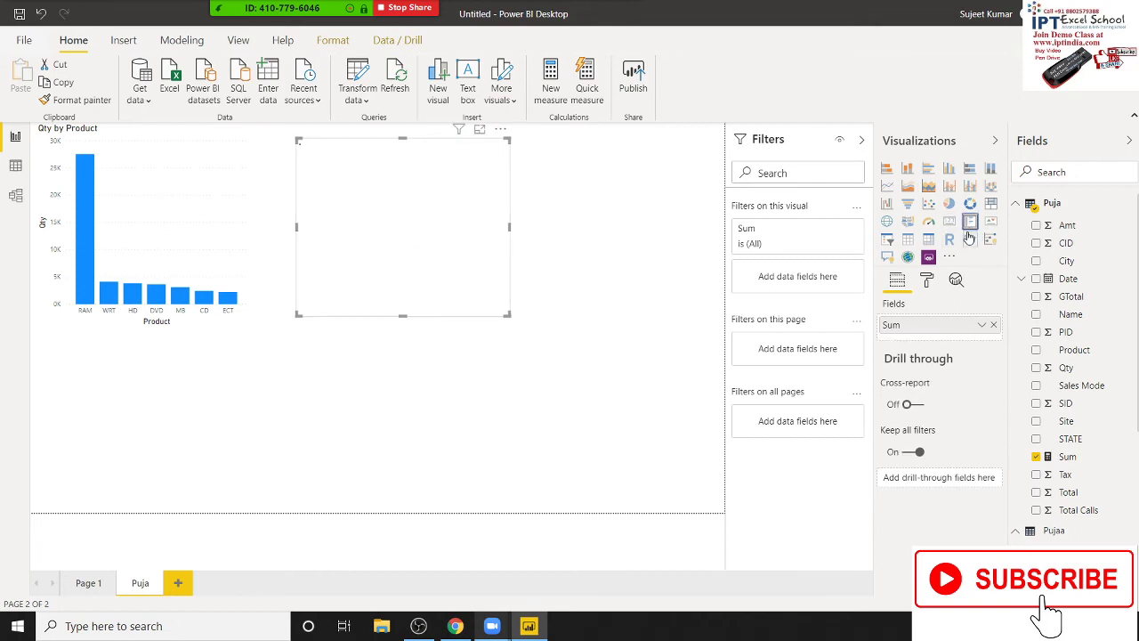
{"action": "left_click_drag", "start_coordinate": [334, 202], "coordinate": [417, 212]}
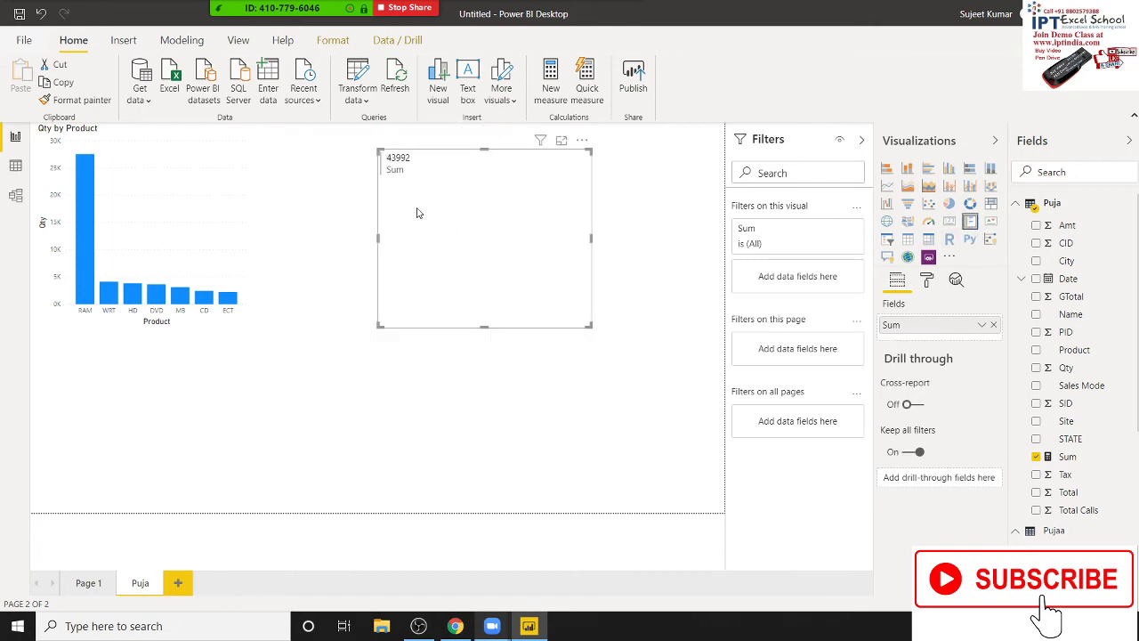
{"action": "key", "text": "Delete"}
Add a new visual right of the bar chart and fill it with Pujaa[Name].
{"action": "left_click", "coordinate": [970, 222]}
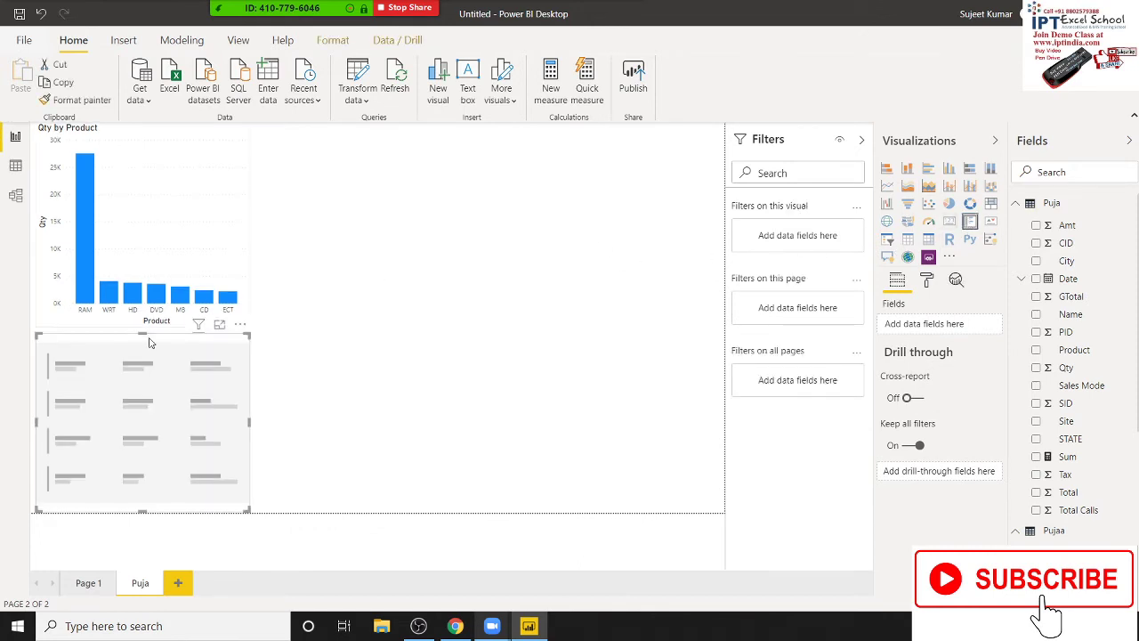
{"action": "mouse_move", "coordinate": [151, 343]}
{"action": "left_mouse_down"}
{"action": "mouse_move", "coordinate": [506, 275]}
{"action": "mouse_move", "coordinate": [623, 151]}
{"action": "left_mouse_up"}
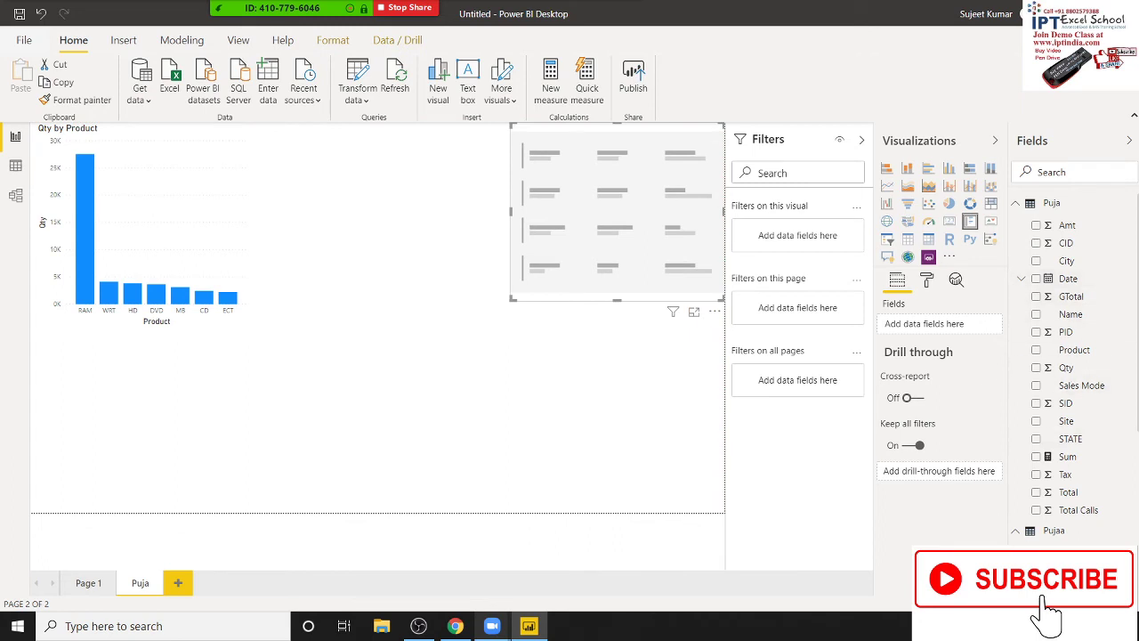
{"action": "scroll", "coordinate": [1115, 541], "scroll_direction": "down", "scroll_amount": 3}
{"action": "scroll", "coordinate": [1113, 534], "scroll_direction": "down", "scroll_amount": 2}
{"action": "left_click_drag", "start_coordinate": [1072, 331], "coordinate": [651, 207]}
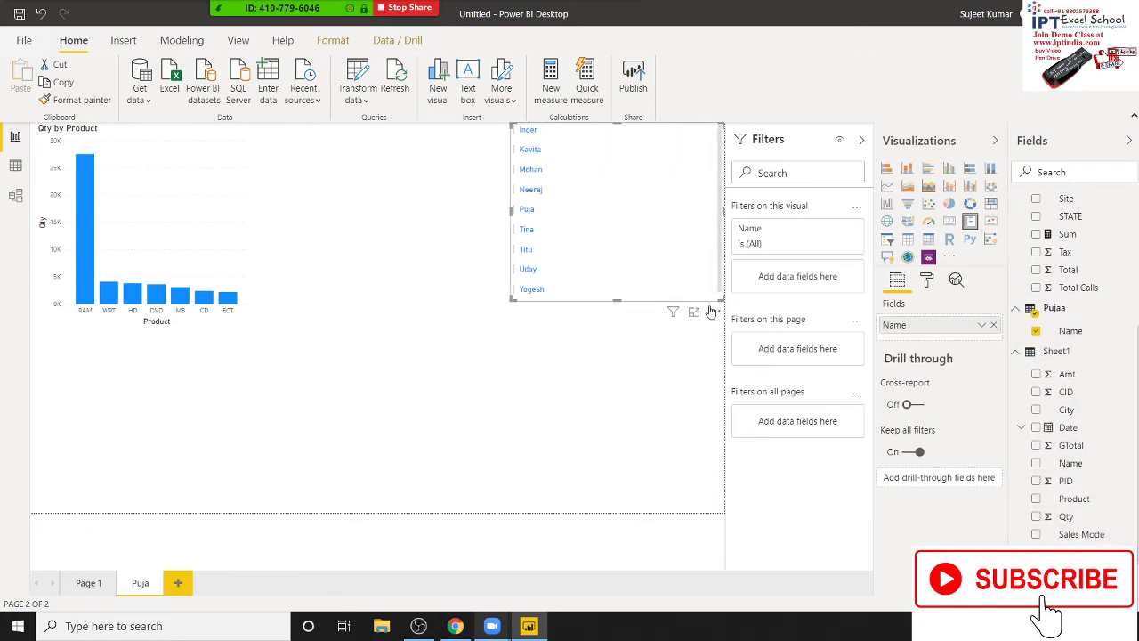
Move the names slicer slightly down and narrow it to a slim list.
{"action": "left_click", "coordinate": [545, 349]}
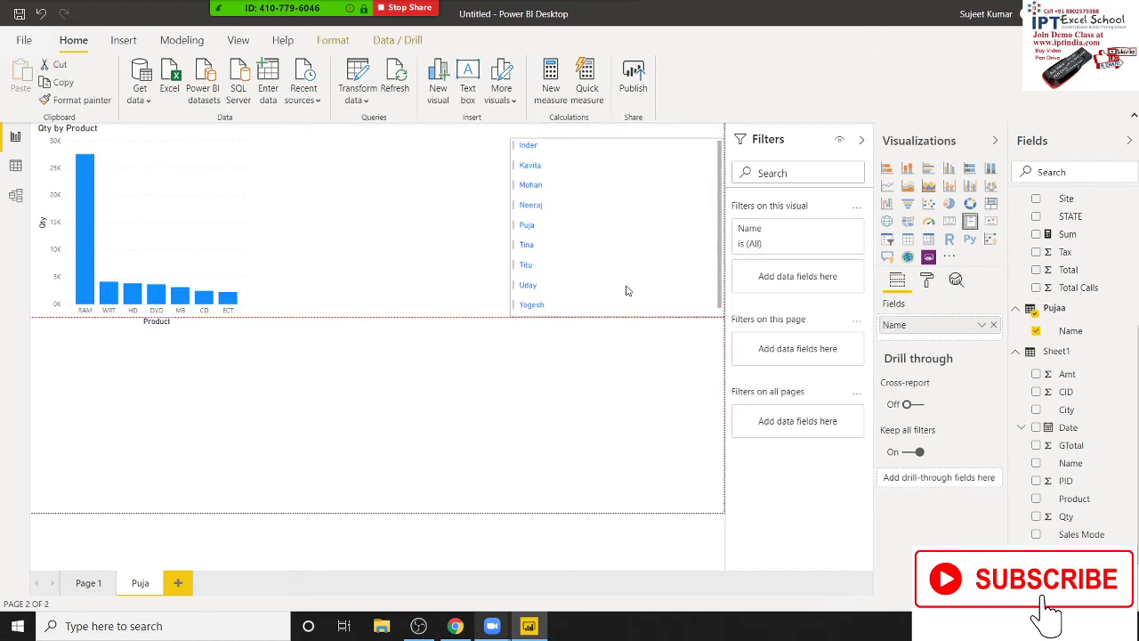
{"action": "mouse_move", "coordinate": [629, 288]}
{"action": "left_mouse_down"}
{"action": "mouse_move", "coordinate": [615, 412]}
{"action": "mouse_move", "coordinate": [613, 344]}
{"action": "left_mouse_up"}
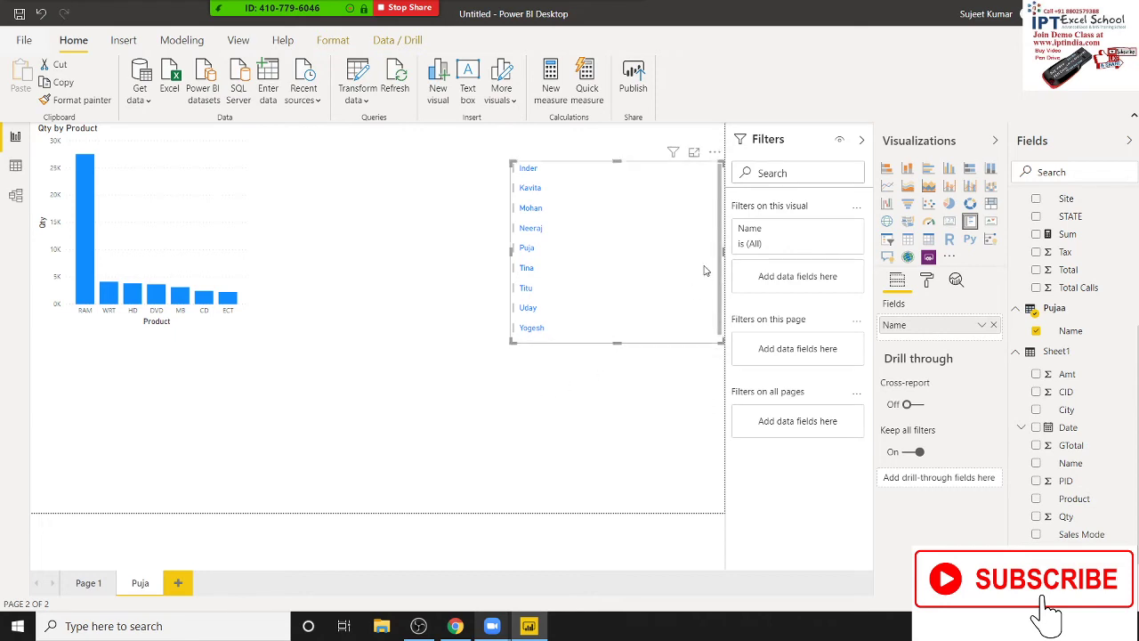
{"action": "mouse_move", "coordinate": [723, 256]}
{"action": "left_mouse_down"}
{"action": "mouse_move", "coordinate": [588, 297]}
{"action": "mouse_move", "coordinate": [700, 270]}
{"action": "left_mouse_up"}
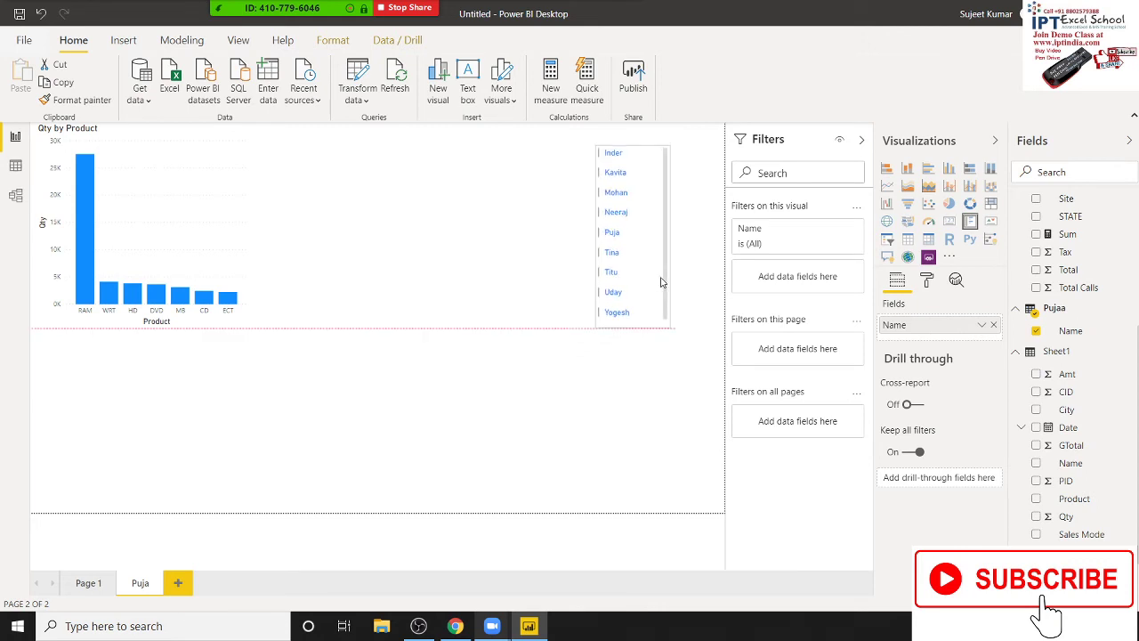
{"action": "left_click", "coordinate": [507, 397]}
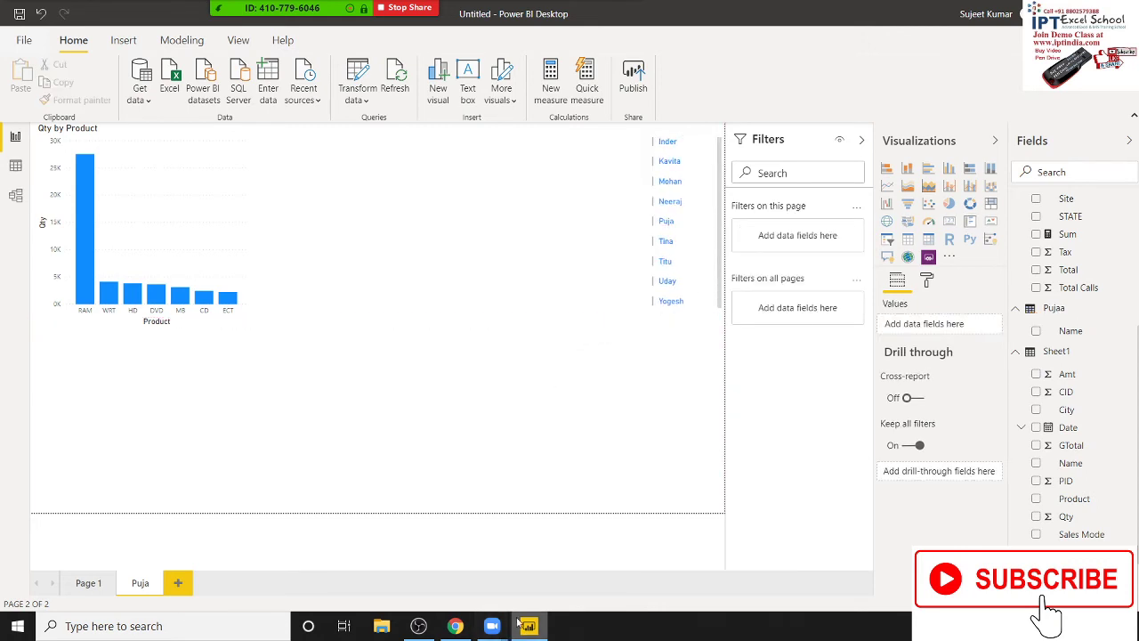
{"action": "left_click", "coordinate": [458, 623]}
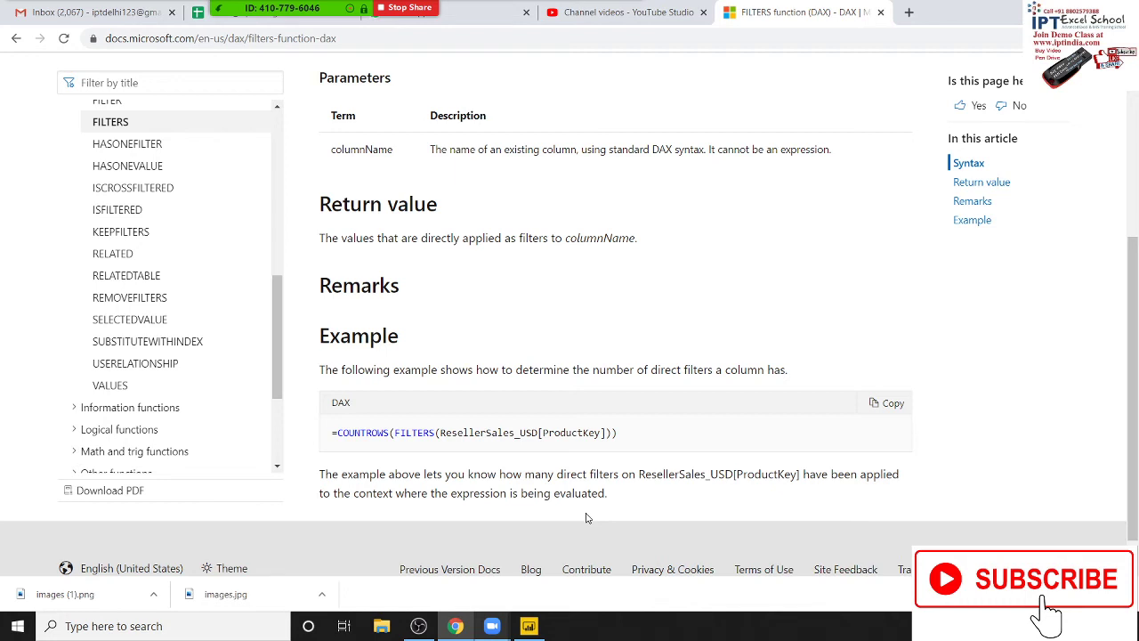
{"action": "double_click", "coordinate": [363, 434]}
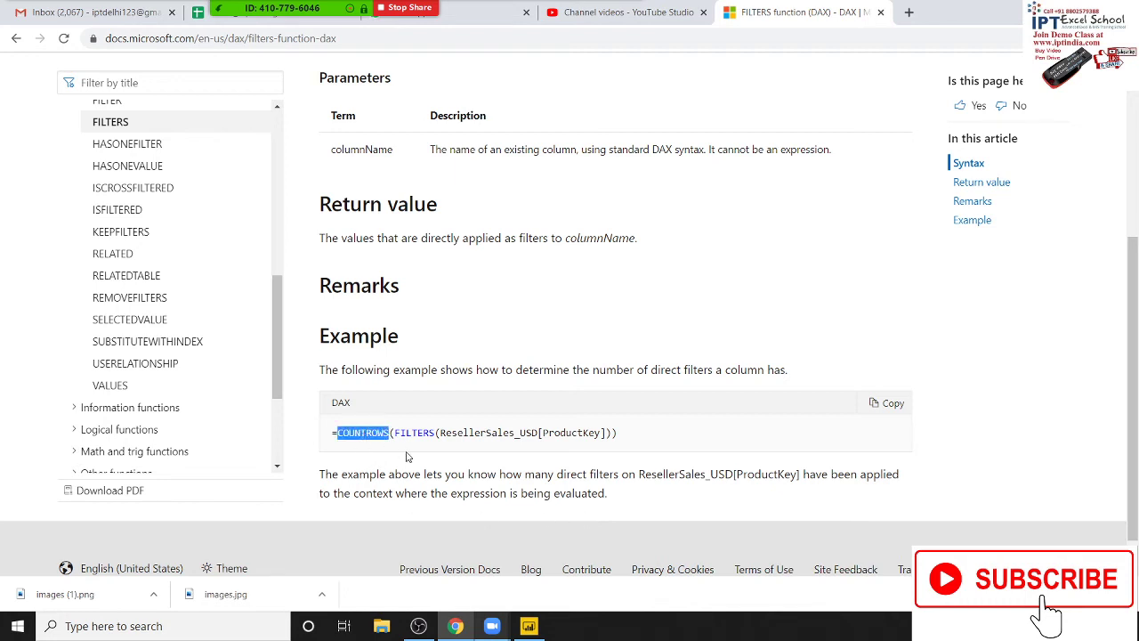
{"action": "double_click", "coordinate": [458, 433]}
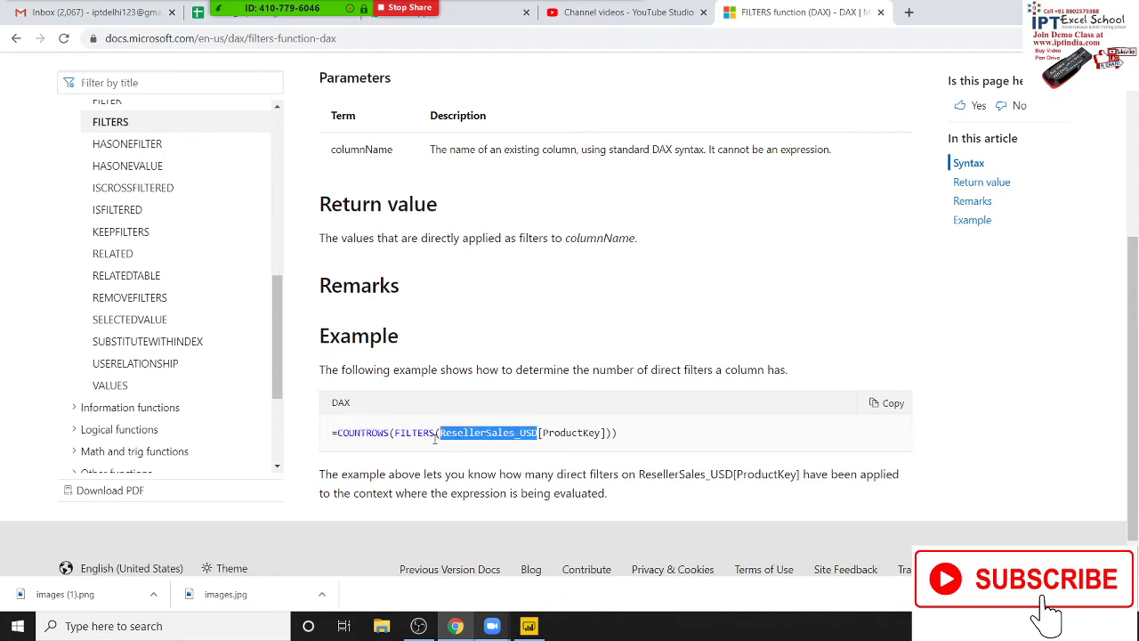
{"action": "double_click", "coordinate": [353, 434]}
{"action": "left_click", "coordinate": [619, 431]}
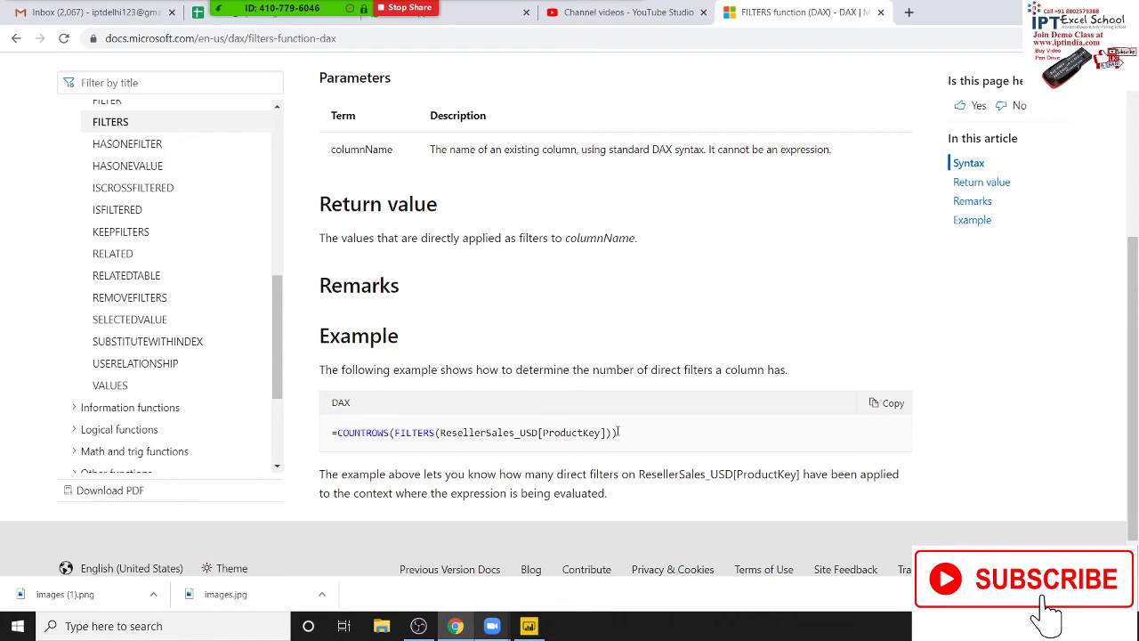
{"action": "double_click", "coordinate": [378, 434]}
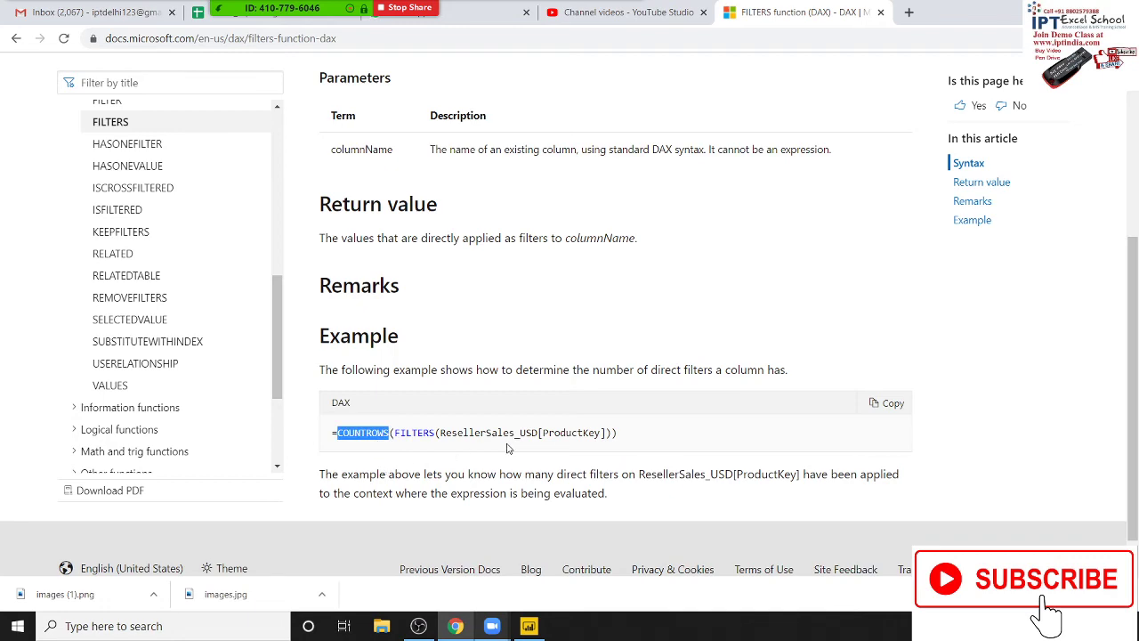
{"action": "key", "text": "alt+Tab"}
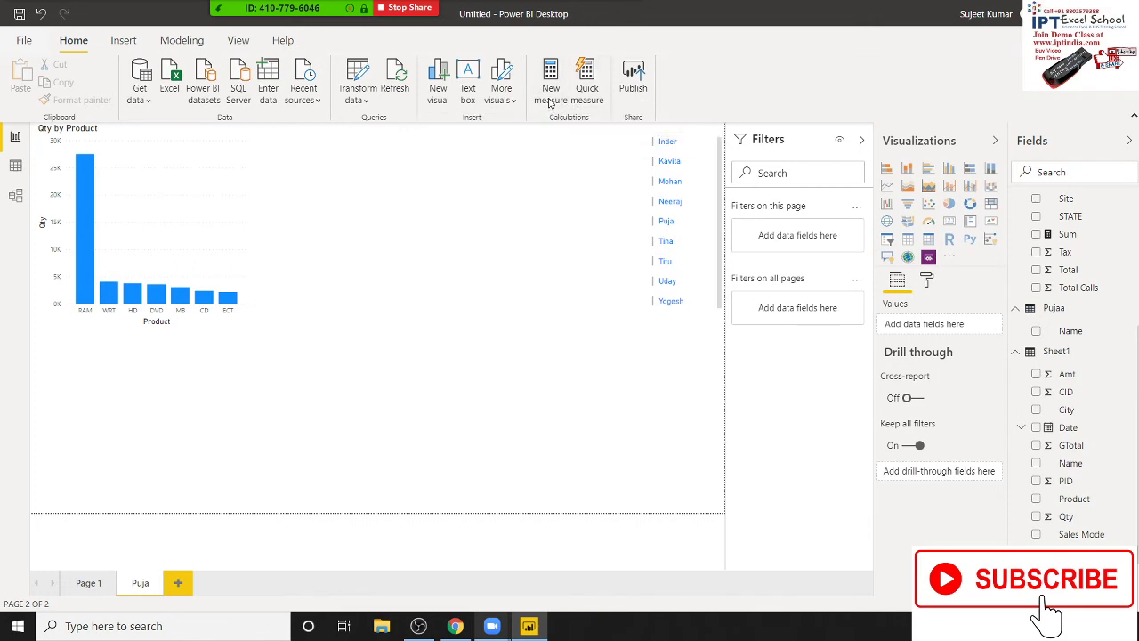
Define measure HC = COUNTROWS(FILTERS(Puja[Name])) and add a multi-row card to the page.
{"action": "left_click", "coordinate": [550, 94]}
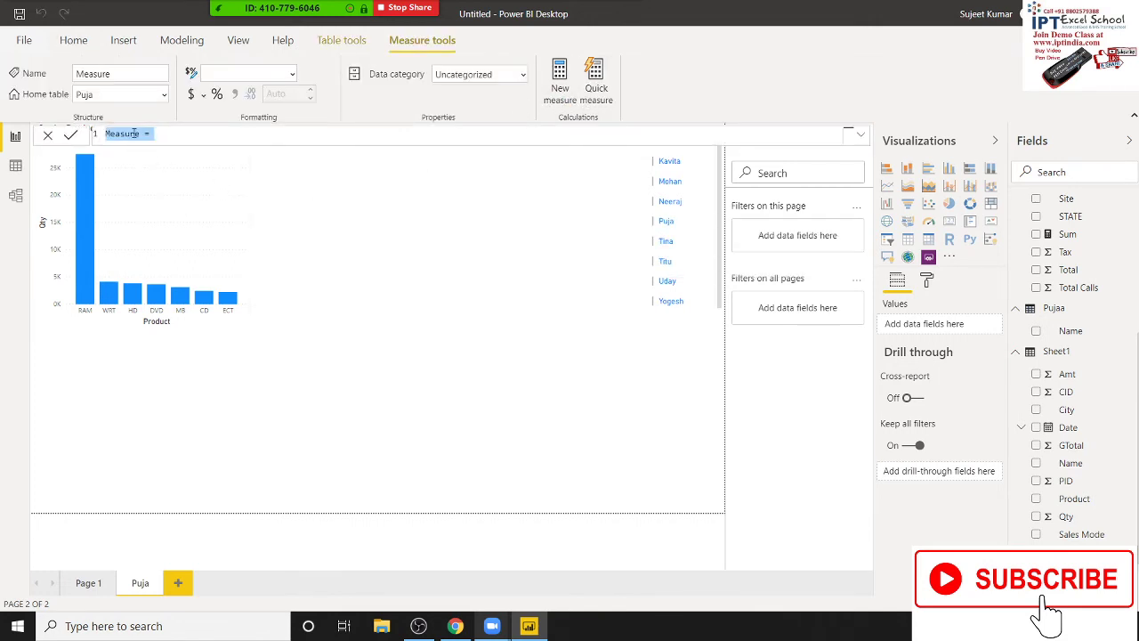
{"action": "left_click", "coordinate": [134, 133]}
{"action": "double_click", "coordinate": [134, 134]}
{"action": "type", "text": "Hc = "}
{"action": "type", "text": "COUNTROWS("}
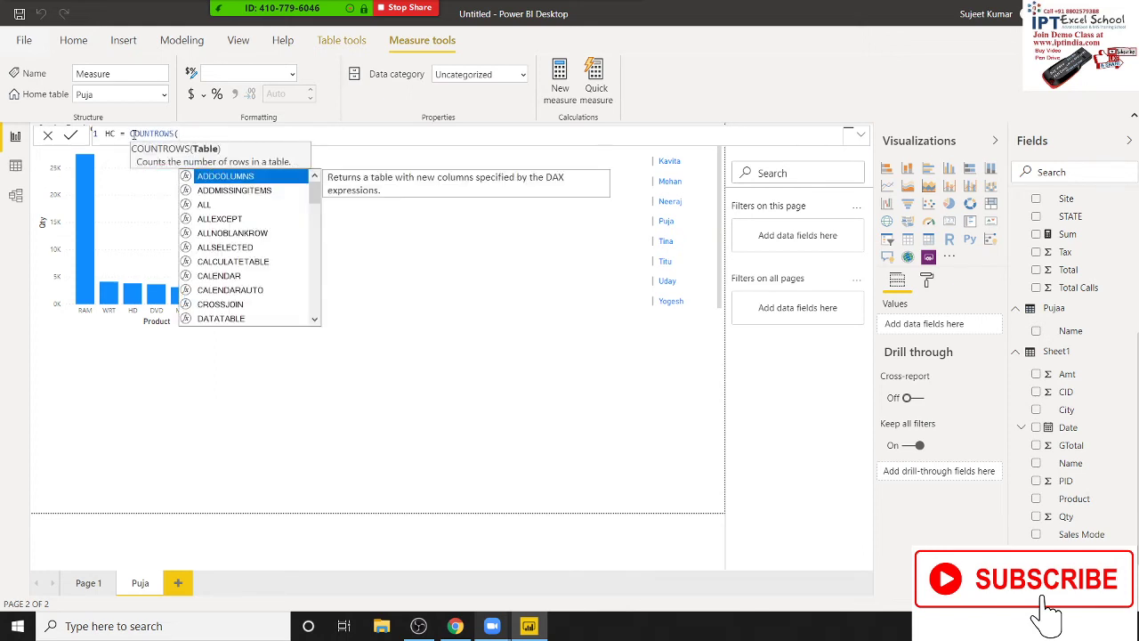
{"action": "type", "text": "fil"}
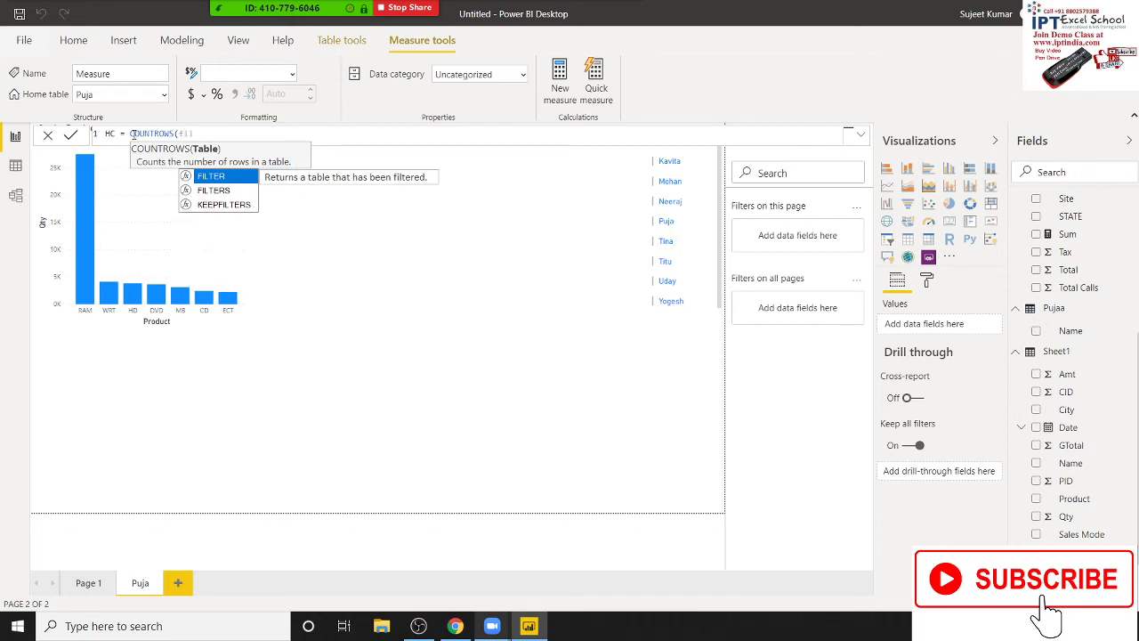
{"action": "key", "text": "Down"}
{"action": "key", "text": "Tab"}
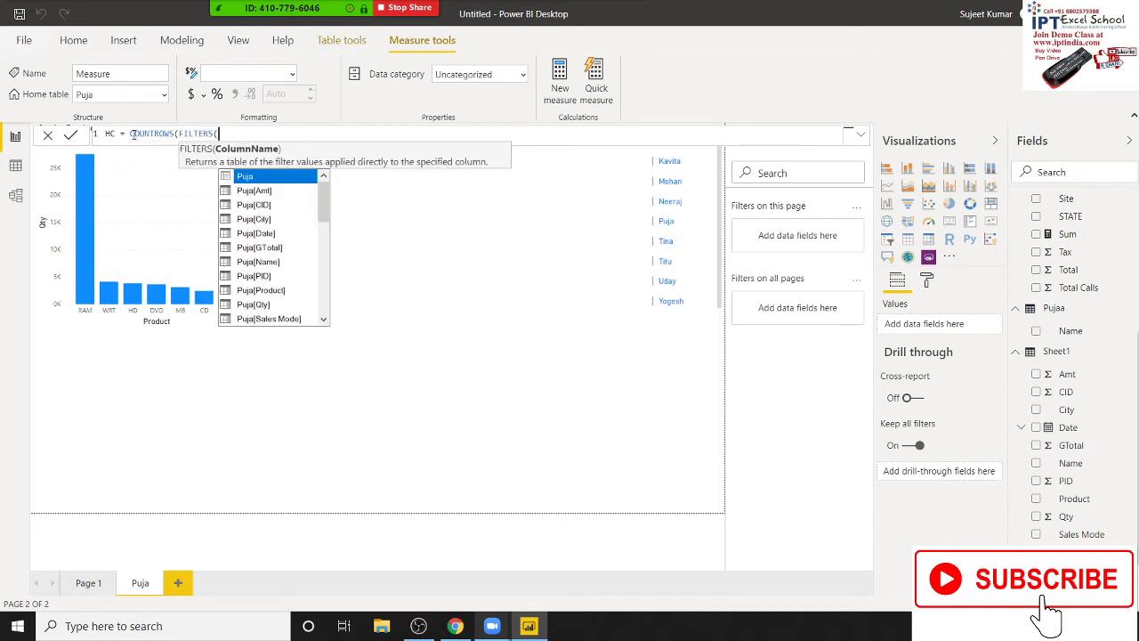
{"action": "key", "text": "Down"}
{"action": "key", "text": "Down"}
{"action": "key", "text": "Down"}
{"action": "key", "text": "Down"}
{"action": "key", "text": "Down"}
{"action": "key", "text": "Down"}
{"action": "key", "text": "Tab"}
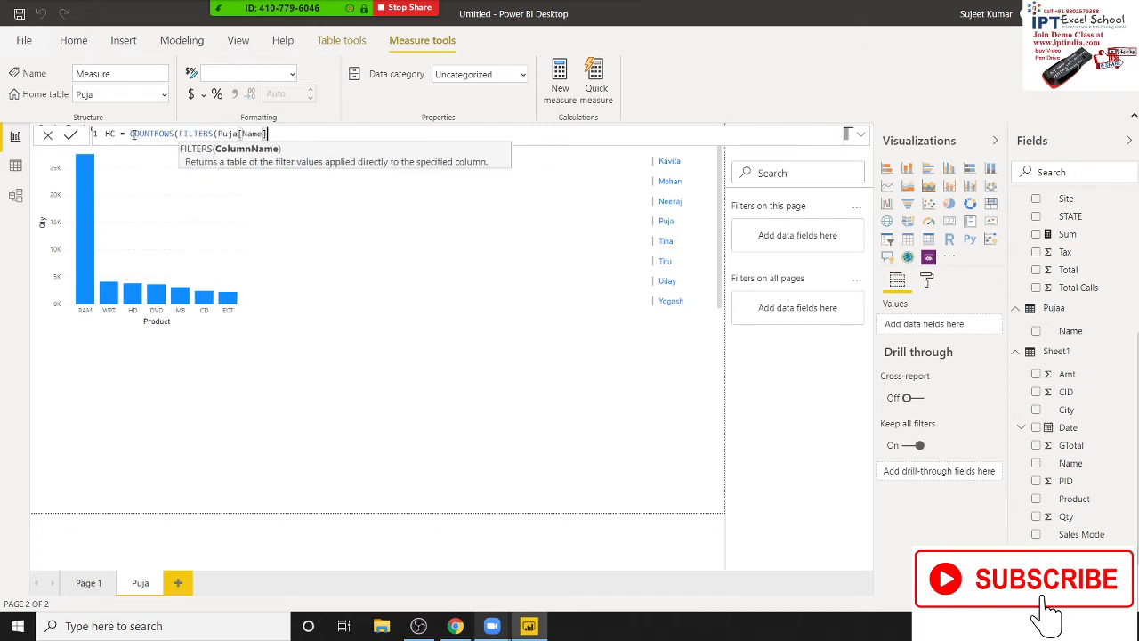
{"action": "type", "text": "))"}
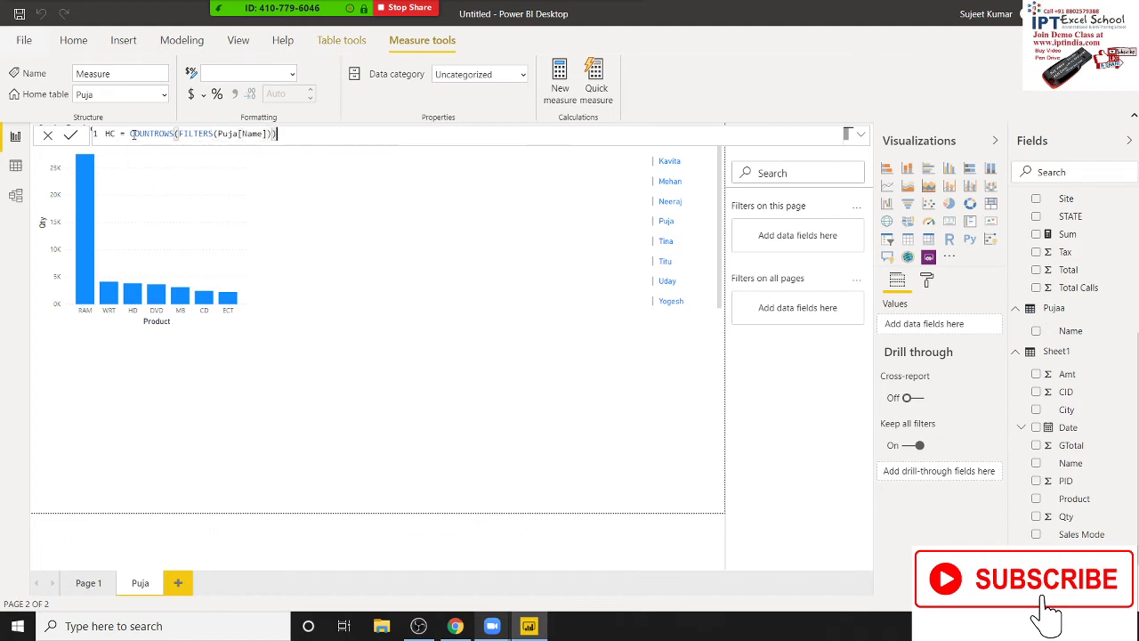
{"action": "key", "text": "Return"}
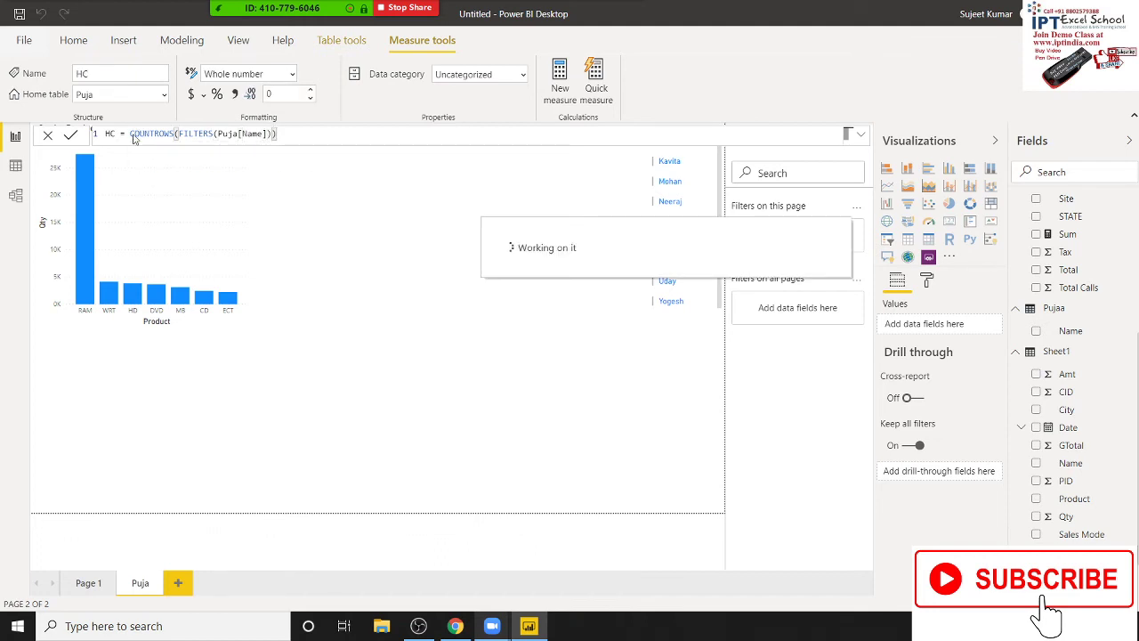
{"action": "left_click", "coordinate": [970, 222]}
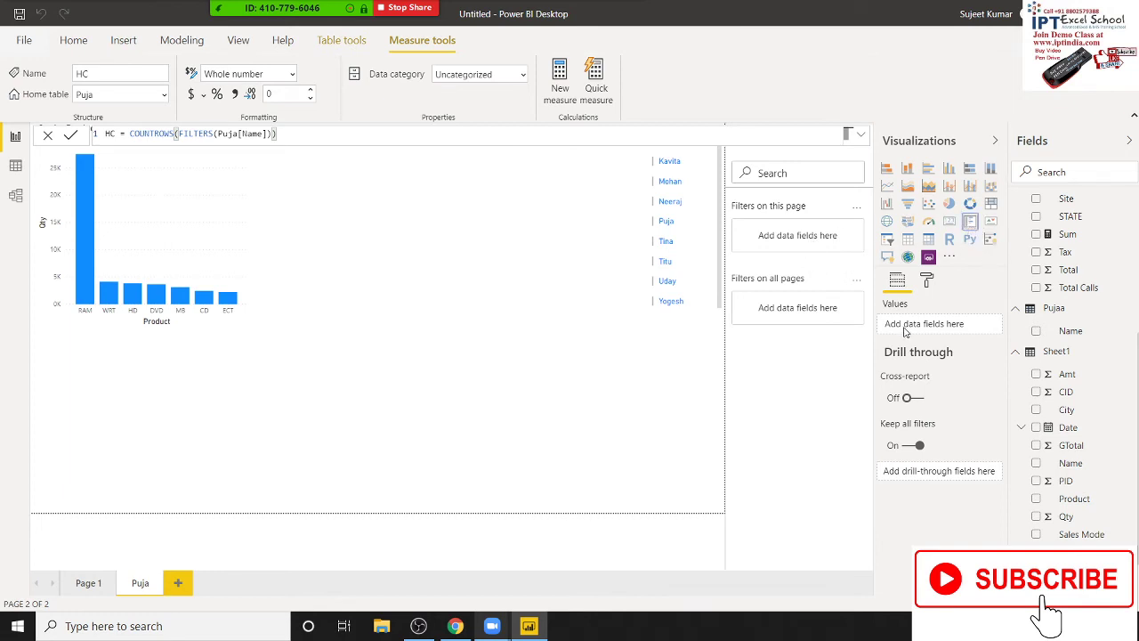
Replace the multi-row card with a card at the top right showing the HC measure.
{"action": "left_click_drag", "start_coordinate": [440, 415], "coordinate": [480, 390]}
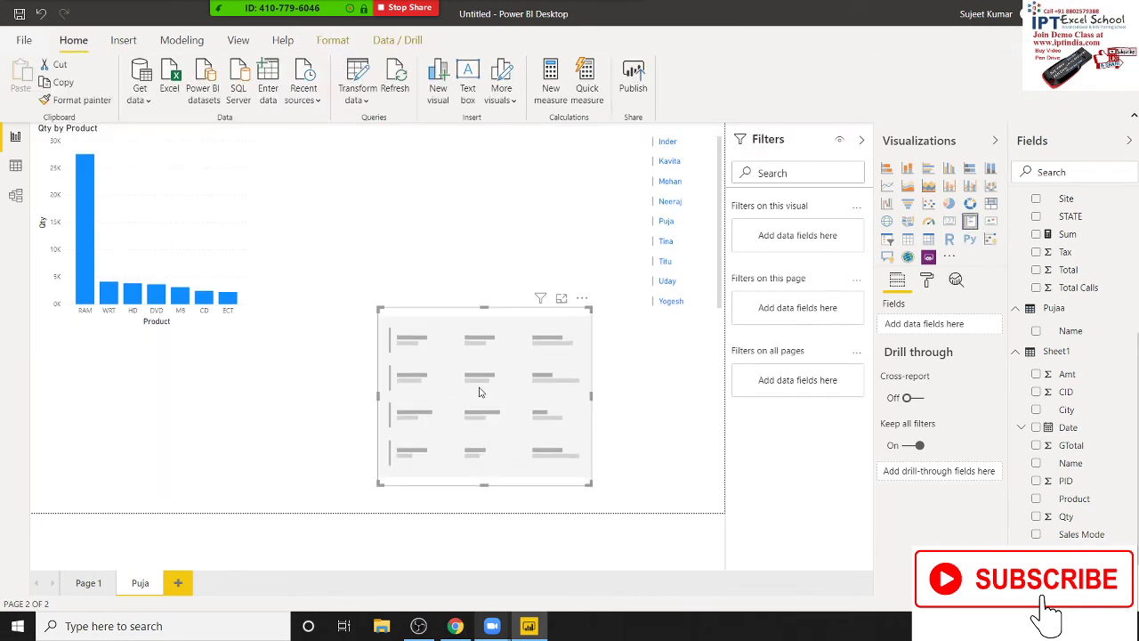
{"action": "key", "text": "Delete"}
{"action": "left_click", "coordinate": [949, 221]}
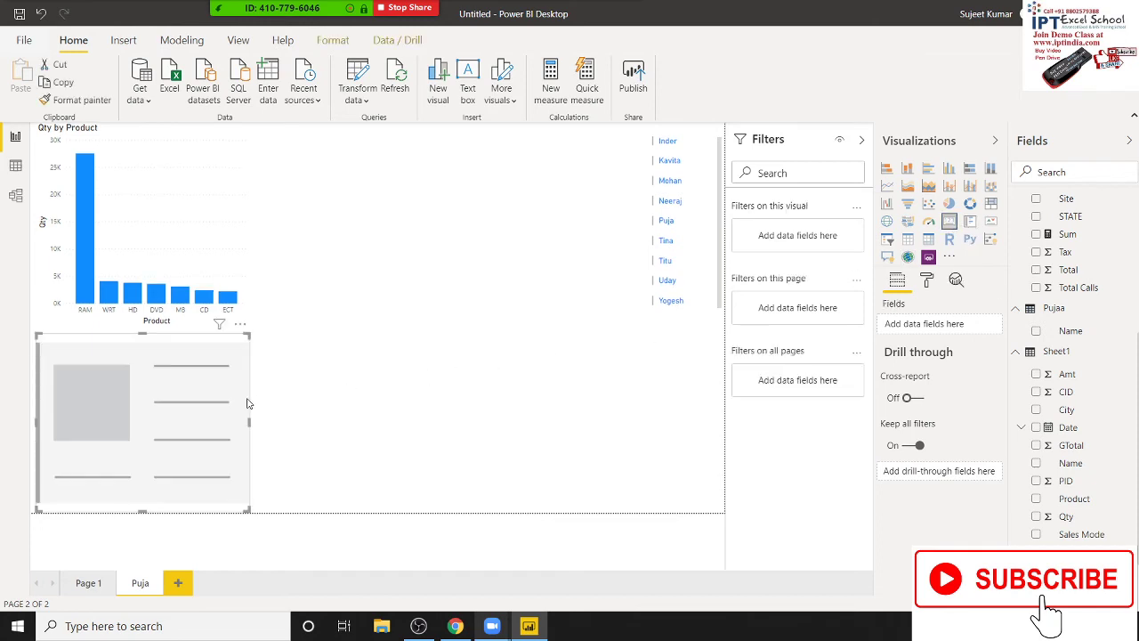
{"action": "left_click_drag", "start_coordinate": [248, 403], "coordinate": [633, 208]}
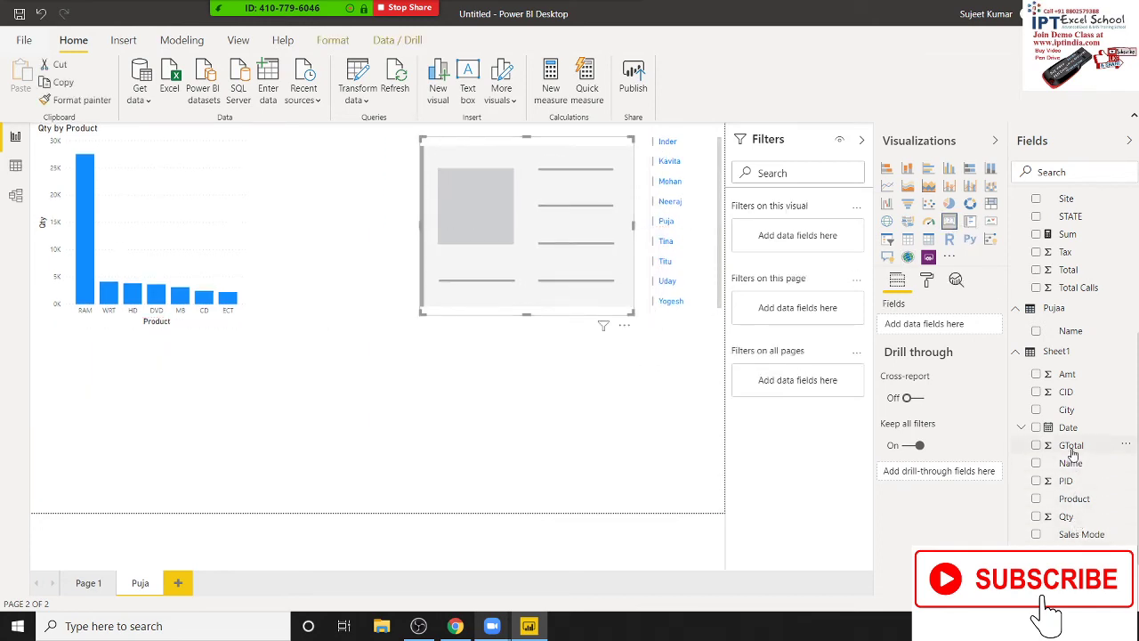
{"action": "mouse_move", "coordinate": [1071, 445]}
{"action": "scroll", "coordinate": [1073, 445], "scroll_direction": "down", "scroll_amount": 5}
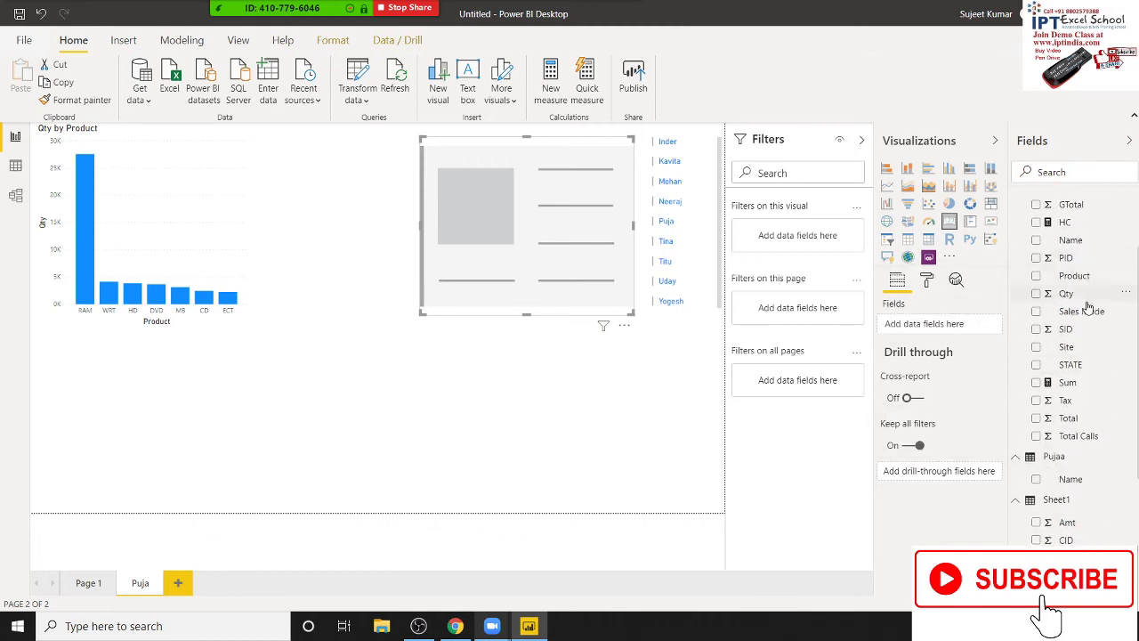
{"action": "left_click_drag", "start_coordinate": [1085, 231], "coordinate": [557, 256]}
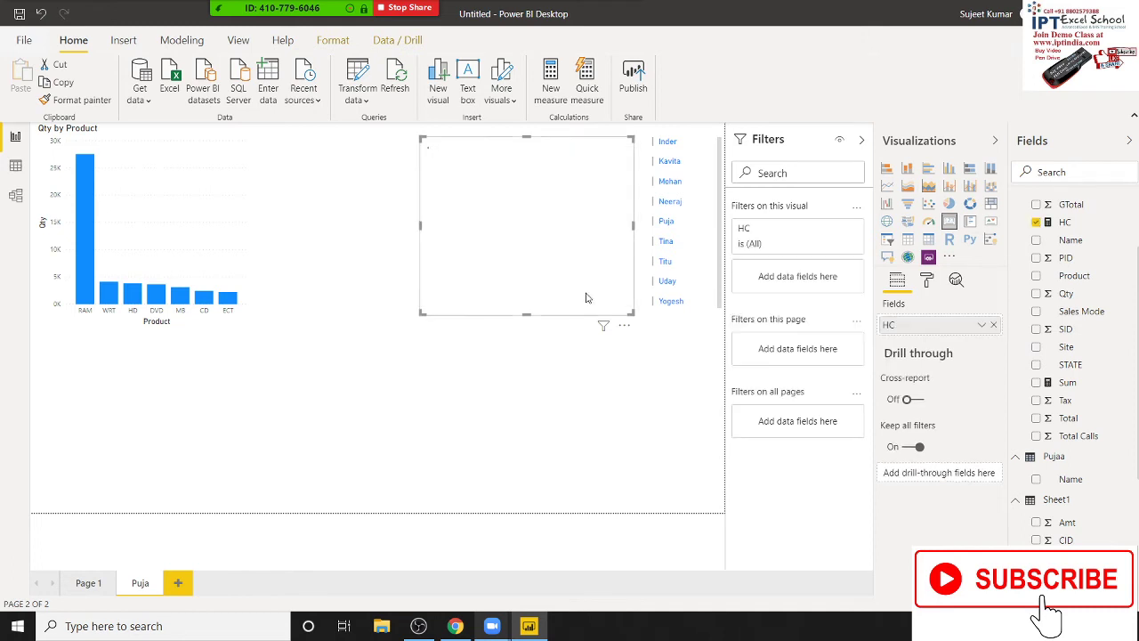
Make the HC card shorter and narrower so it fits beside the slicer.
{"action": "left_click_drag", "start_coordinate": [629, 316], "coordinate": [639, 197]}
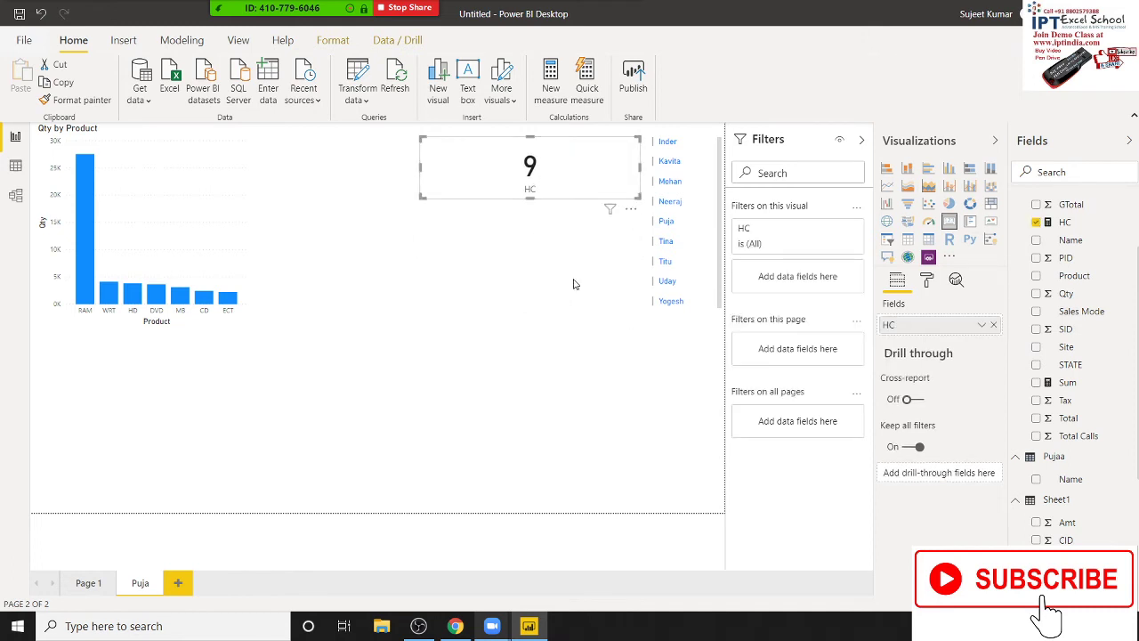
{"action": "left_click", "coordinate": [567, 318]}
{"action": "left_click", "coordinate": [521, 190]}
{"action": "left_click_drag", "start_coordinate": [423, 196], "coordinate": [487, 188]}
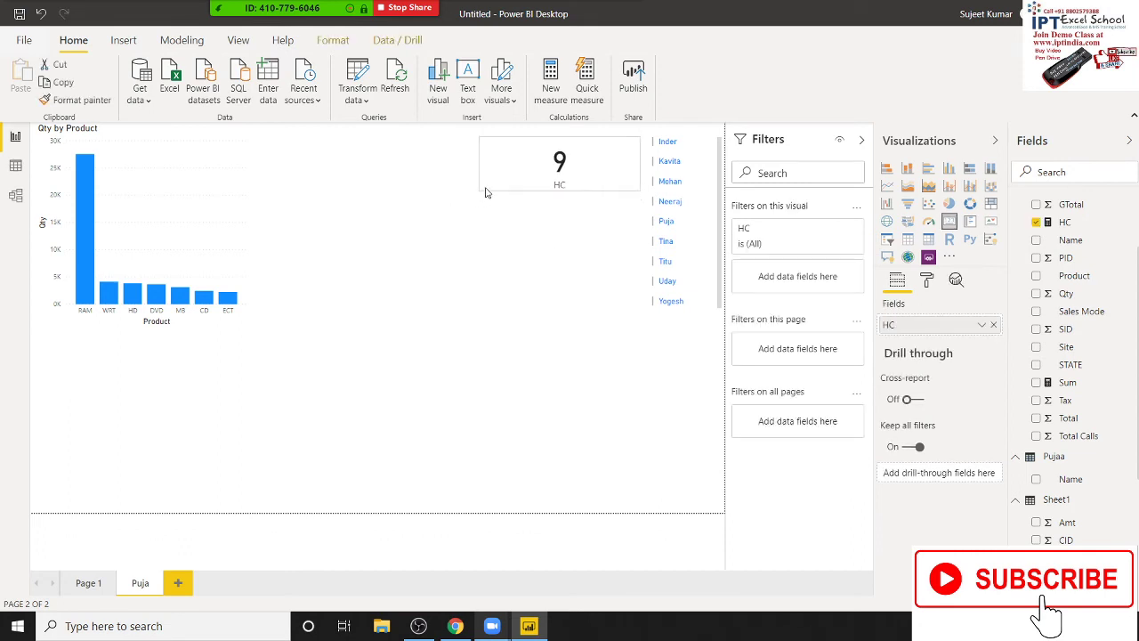
{"action": "left_click", "coordinate": [496, 341]}
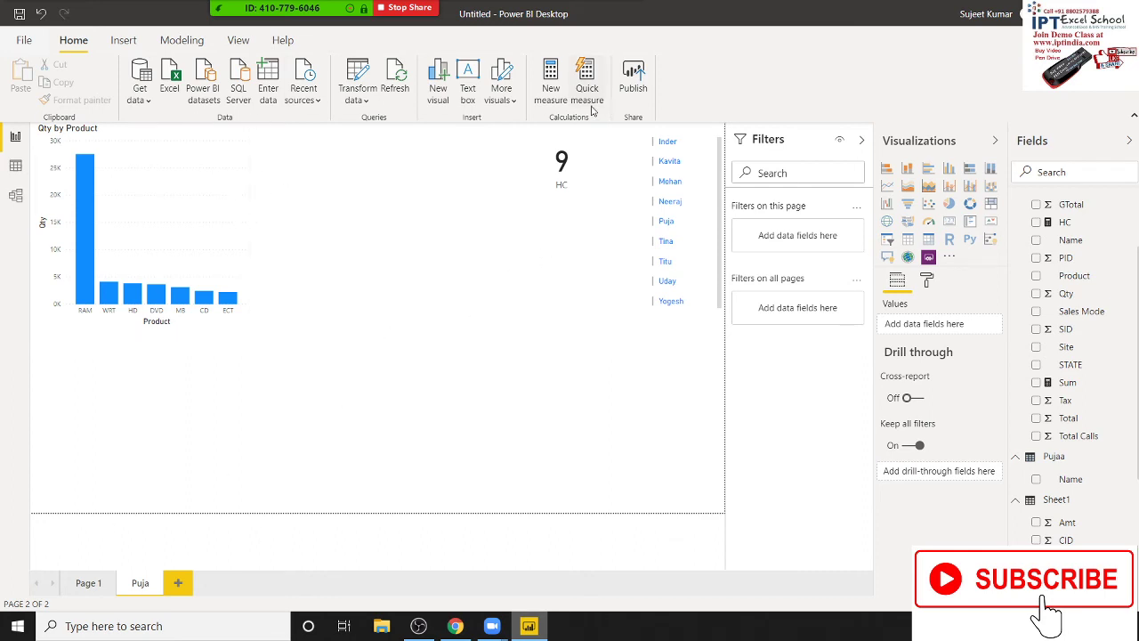
Start a new measure and enter CNtR = COUNTROWS(Sheet1) as its formula.
{"action": "mouse_move", "coordinate": [560, 165]}
{"action": "left_click", "coordinate": [548, 102]}
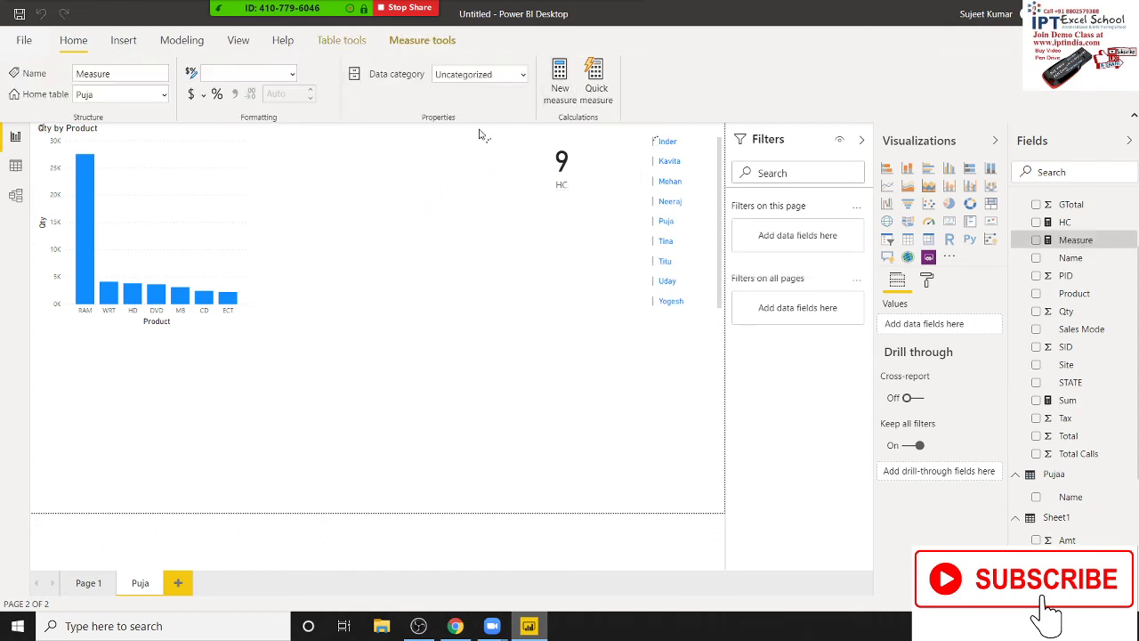
{"action": "double_click", "coordinate": [134, 134]}
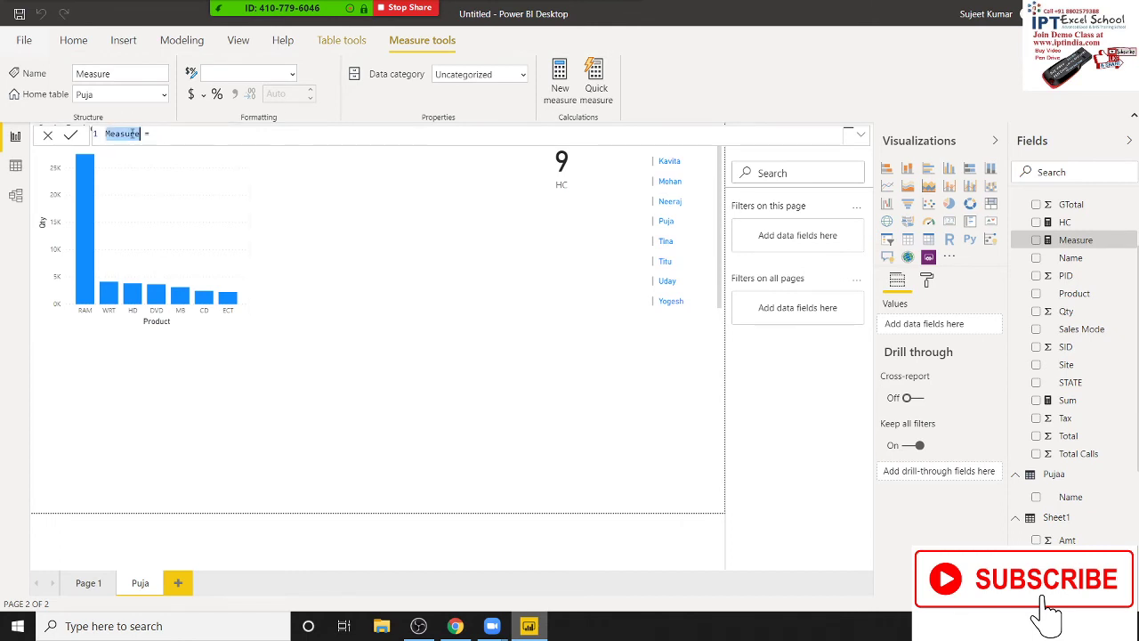
{"action": "type", "text": "CNt"}
{"action": "type", "text": "R = "}
{"action": "mouse_move", "coordinate": [200, 164]}
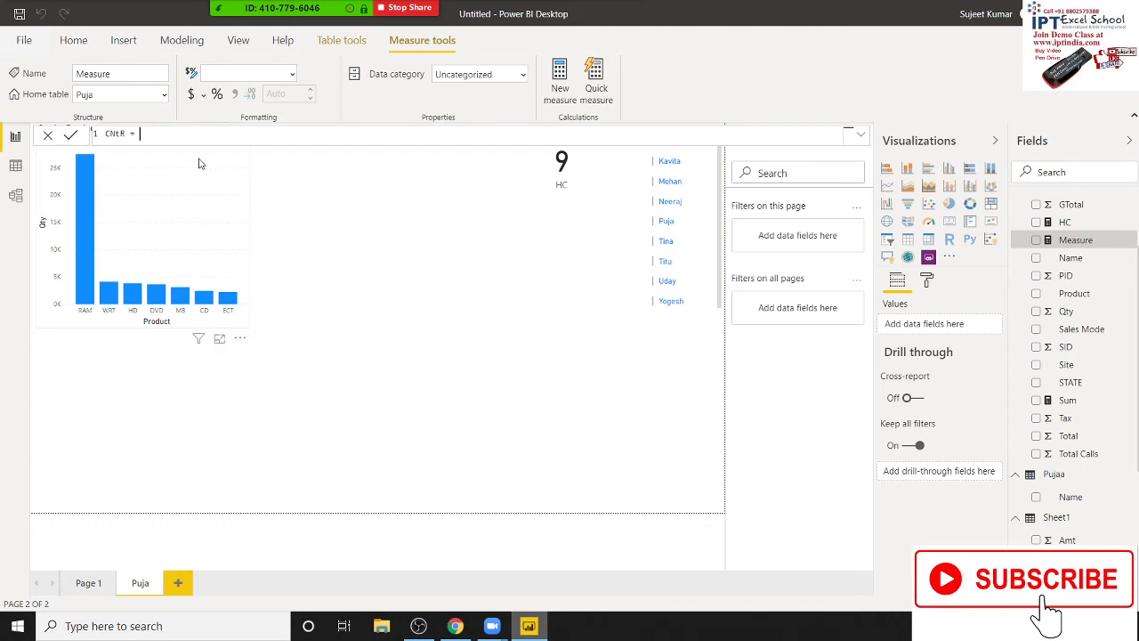
{"action": "type", "text": "COUNTROWS"}
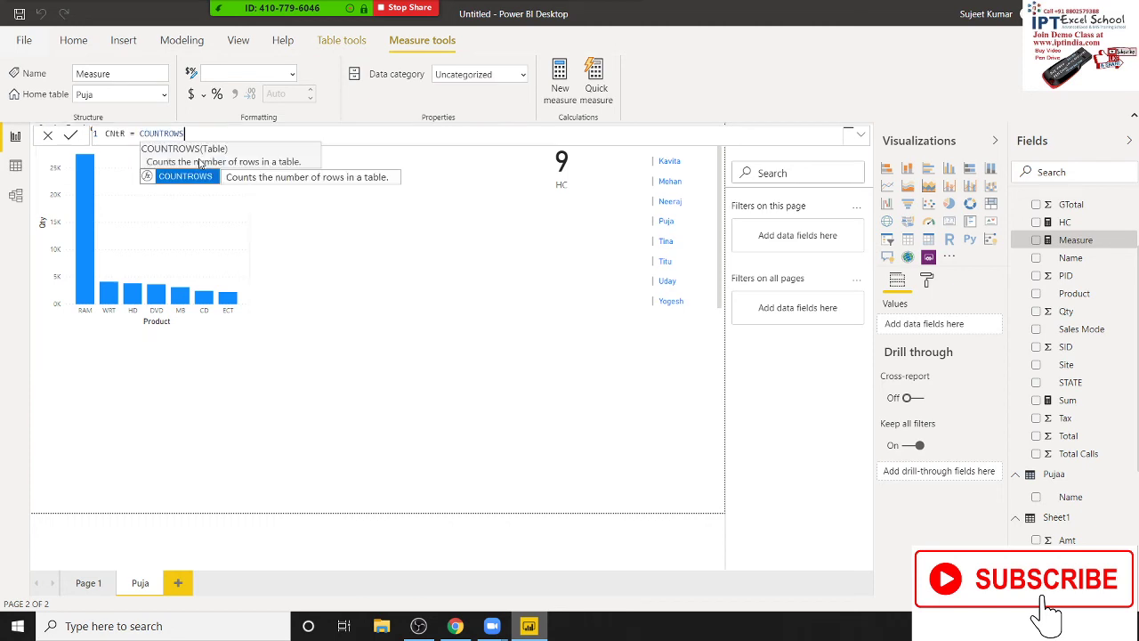
{"action": "type", "text": "("}
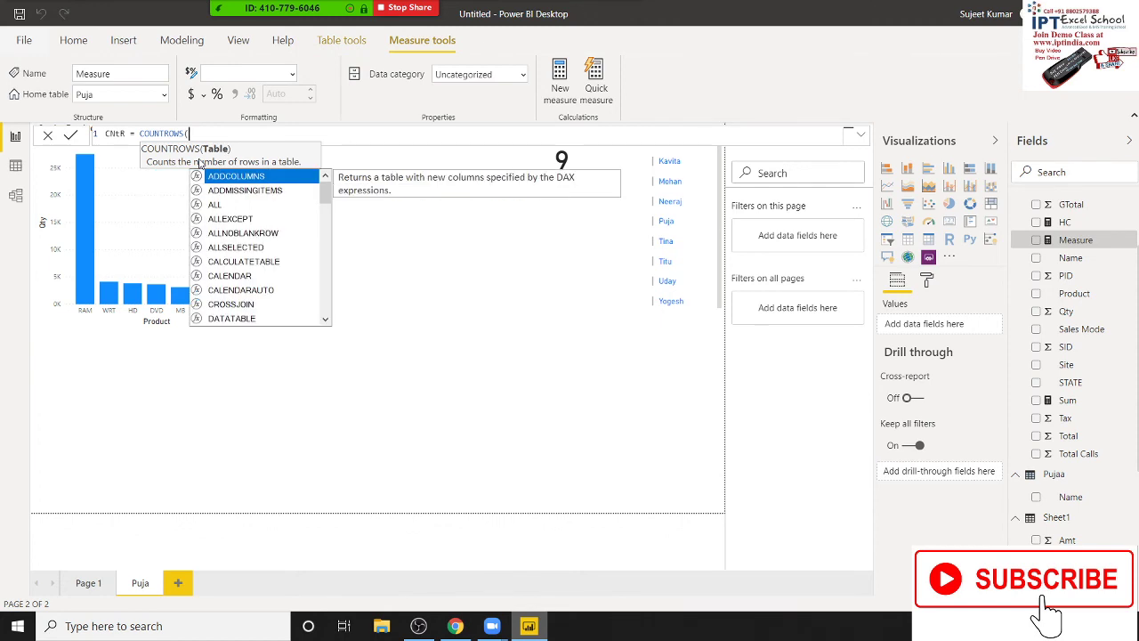
{"action": "type", "text": "Sheet1"}
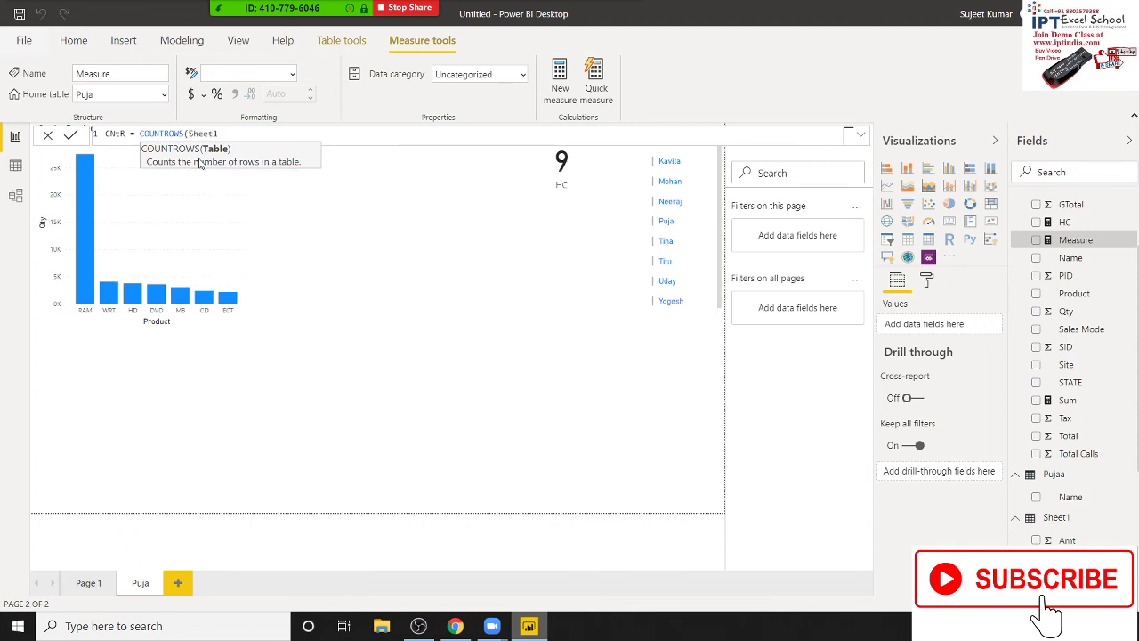
{"action": "type", "text": ")"}
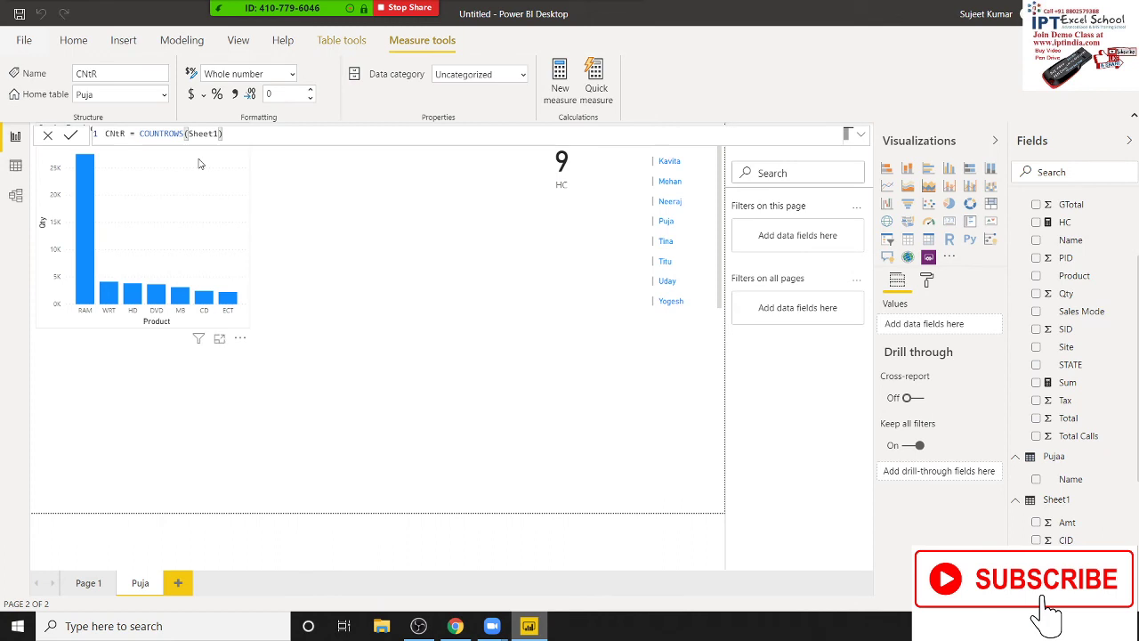
Commit the CNtR measure and place a new empty card visual mid-page.
{"action": "left_click", "coordinate": [503, 264]}
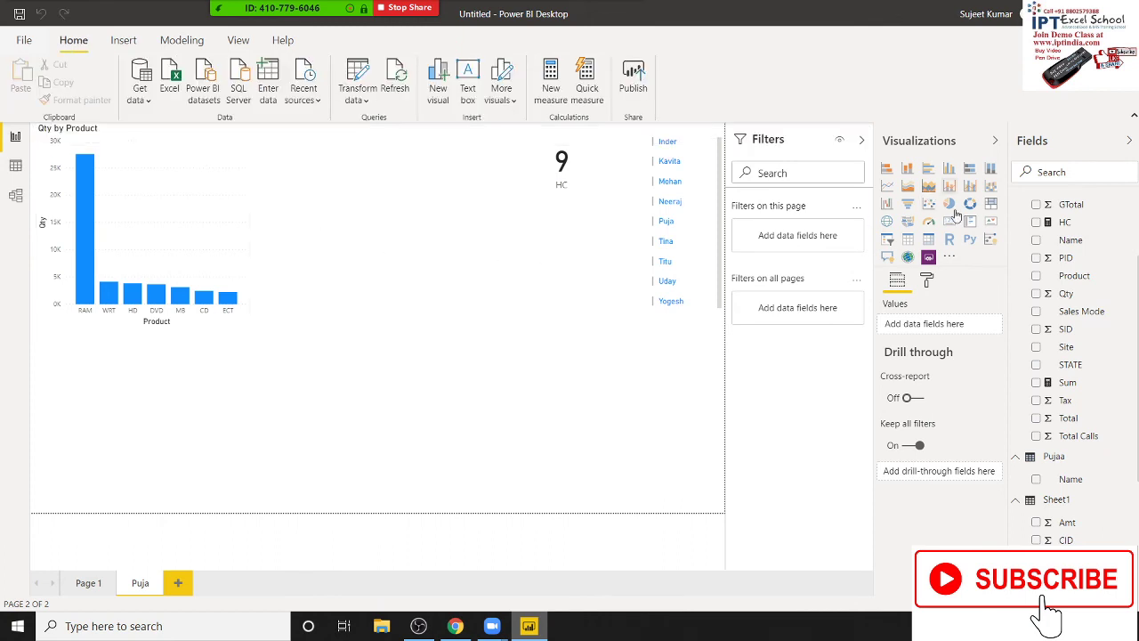
{"action": "left_click", "coordinate": [949, 221]}
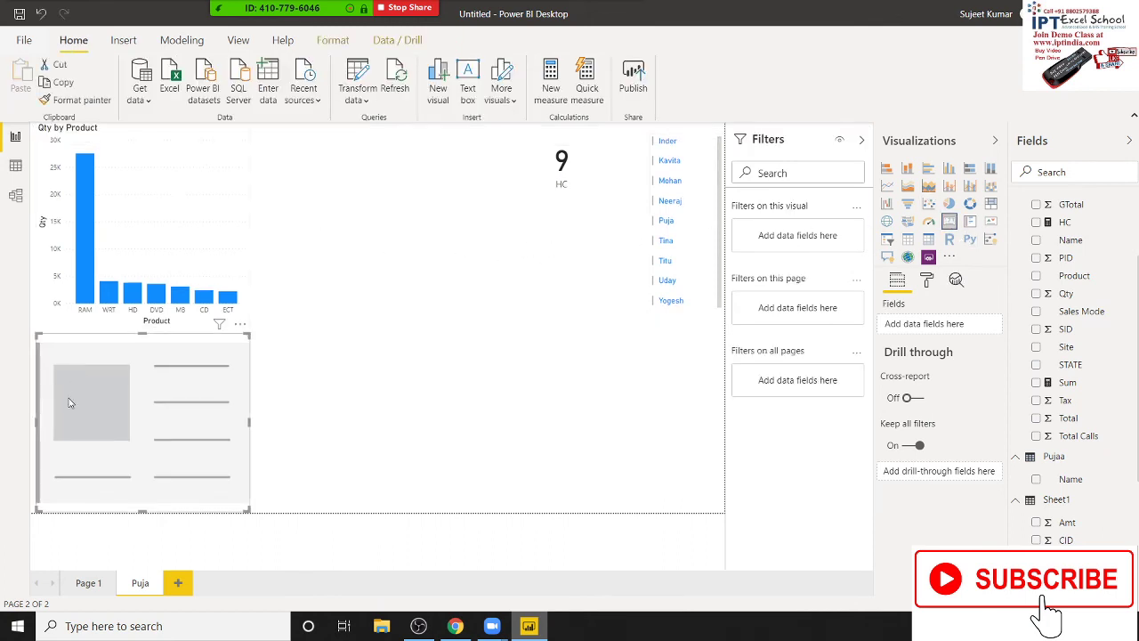
{"action": "mouse_move", "coordinate": [129, 405]}
{"action": "left_mouse_down"}
{"action": "mouse_move", "coordinate": [386, 382]}
{"action": "mouse_move", "coordinate": [537, 257]}
{"action": "left_mouse_up"}
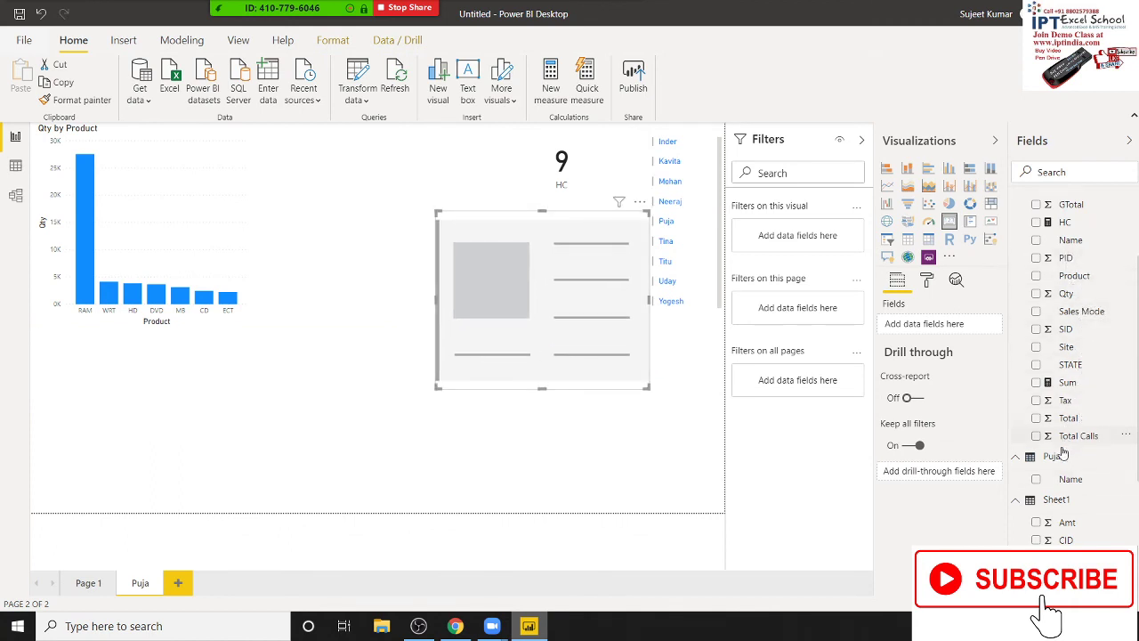
{"action": "scroll", "coordinate": [1069, 525], "scroll_direction": "down", "scroll_amount": 4}
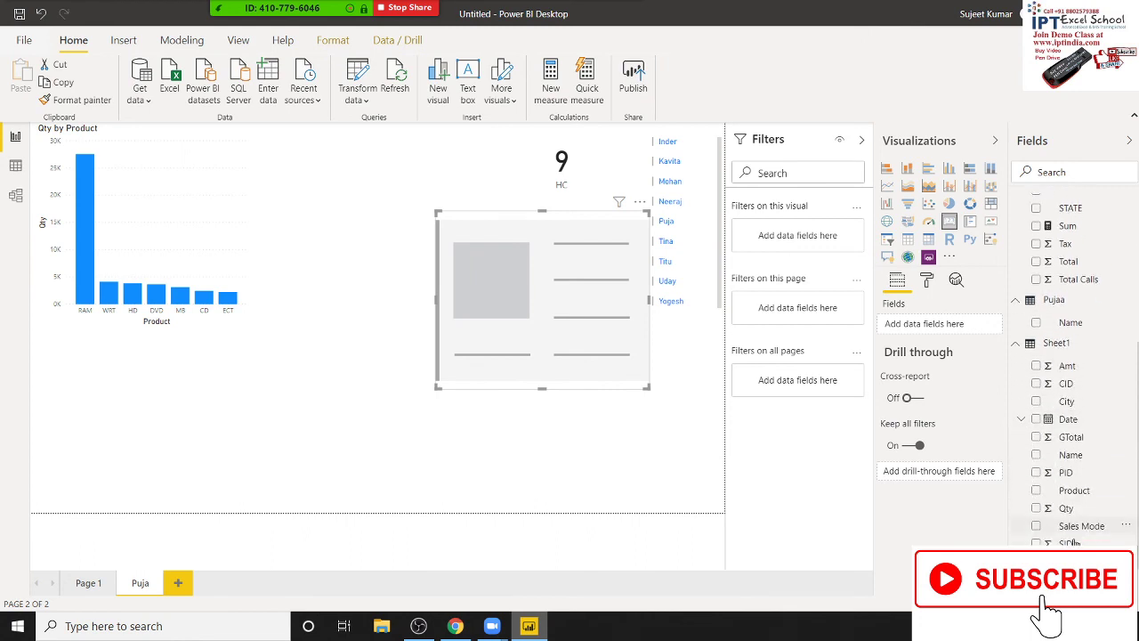
{"action": "scroll", "coordinate": [1073, 534], "scroll_direction": "down", "scroll_amount": 1}
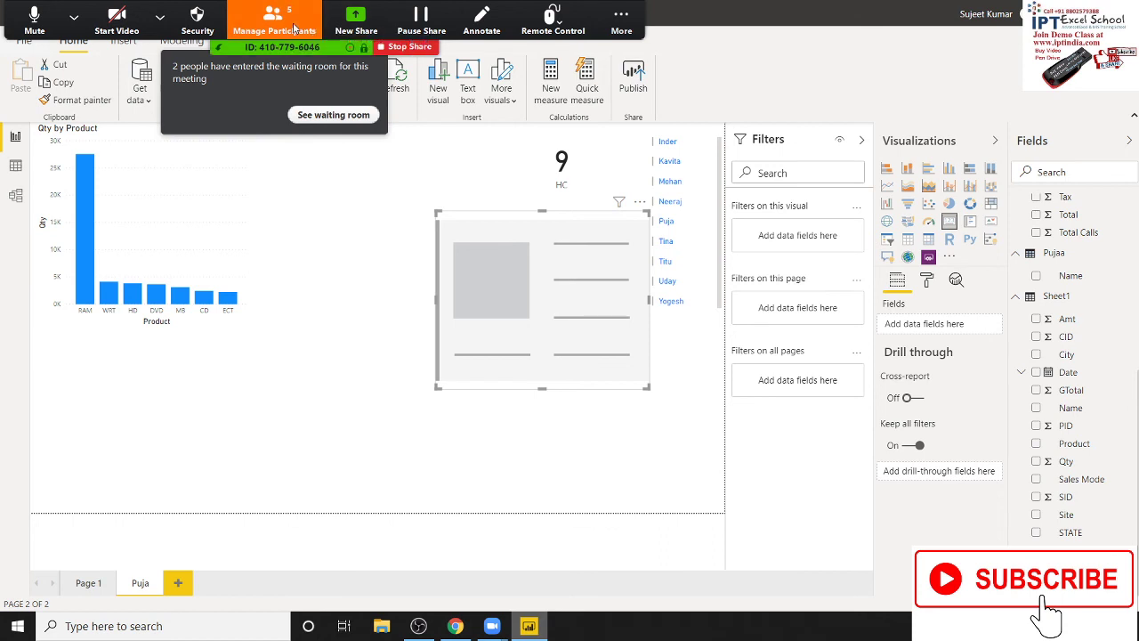
{"action": "left_click", "coordinate": [334, 115]}
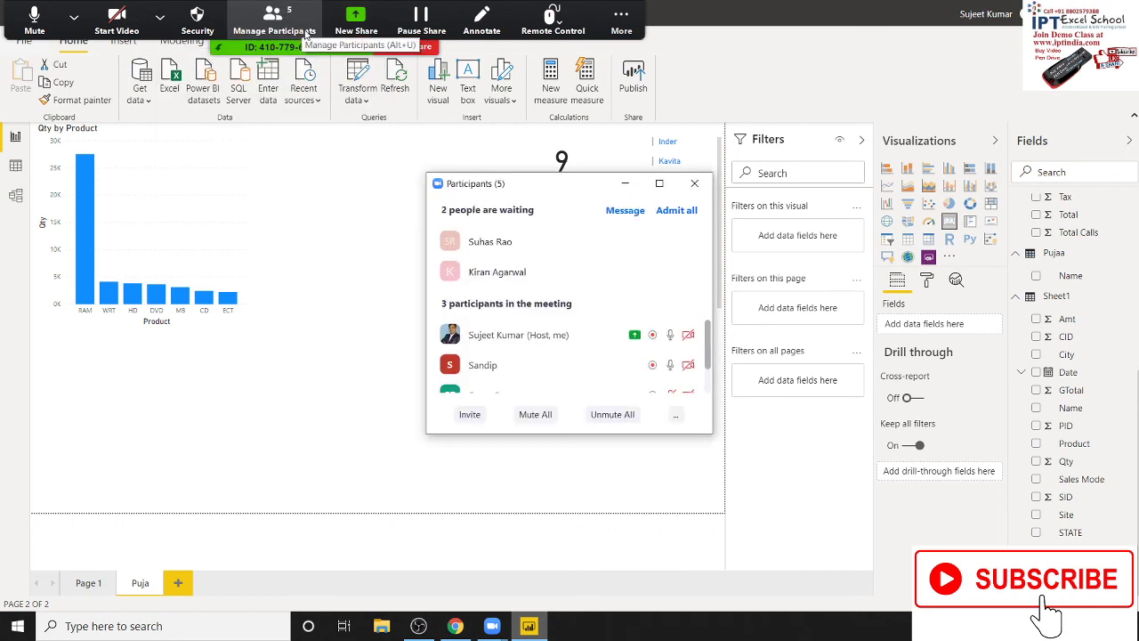
{"action": "left_click", "coordinate": [697, 187]}
{"action": "scroll", "coordinate": [1101, 479], "scroll_direction": "up", "scroll_amount": 3}
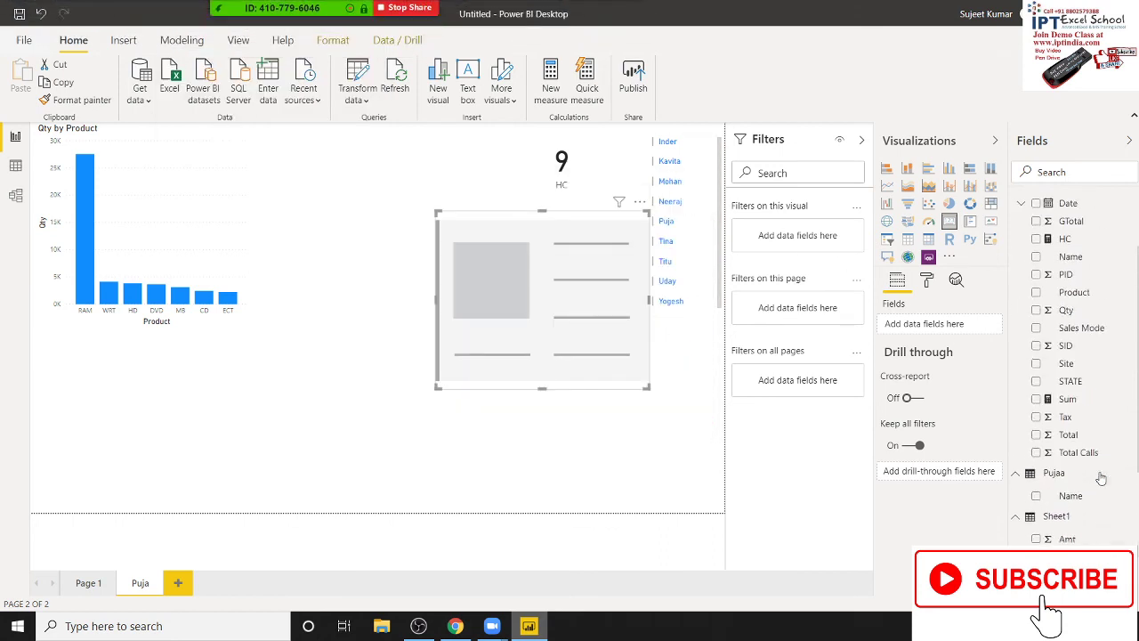
{"action": "scroll", "coordinate": [1099, 463], "scroll_direction": "up", "scroll_amount": 2}
Put CNtR into the new card showing 3913, resize it, and switch to Data view.
{"action": "mouse_move", "coordinate": [1074, 326]}
{"action": "left_mouse_down"}
{"action": "mouse_move", "coordinate": [1108, 350]}
{"action": "mouse_move", "coordinate": [1100, 331]}
{"action": "left_mouse_up"}
{"action": "mouse_move", "coordinate": [1077, 262]}
{"action": "left_mouse_down"}
{"action": "mouse_move", "coordinate": [576, 301]}
{"action": "mouse_move", "coordinate": [592, 376]}
{"action": "left_mouse_up"}
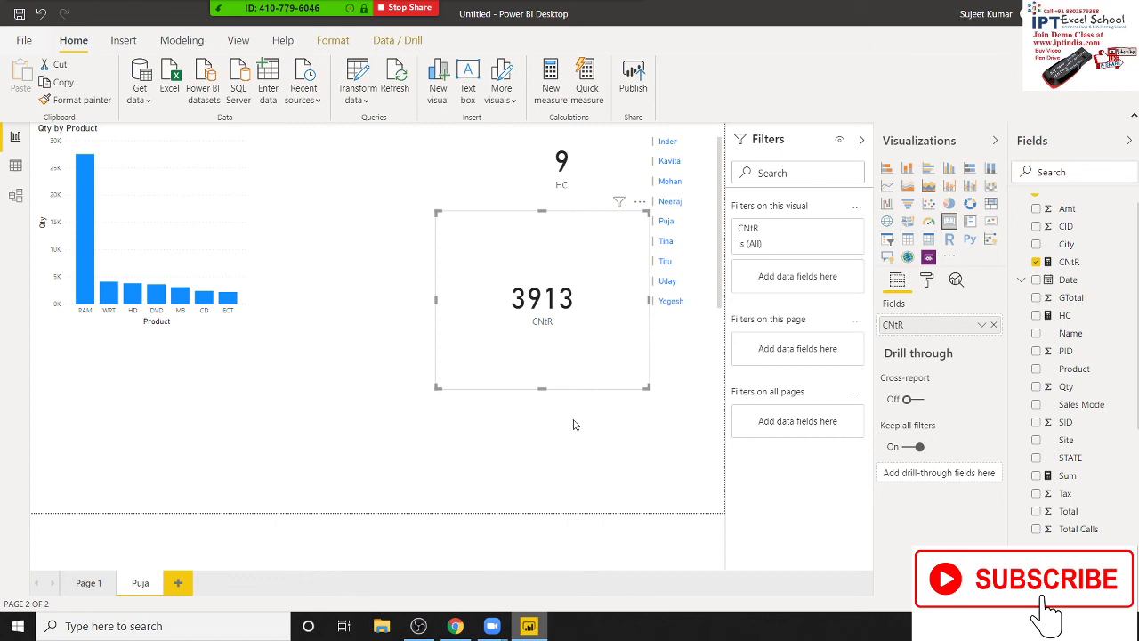
{"action": "mouse_move", "coordinate": [611, 356]}
{"action": "left_mouse_down"}
{"action": "mouse_move", "coordinate": [609, 372]}
{"action": "mouse_move", "coordinate": [641, 292]}
{"action": "mouse_move", "coordinate": [596, 260]}
{"action": "left_mouse_up"}
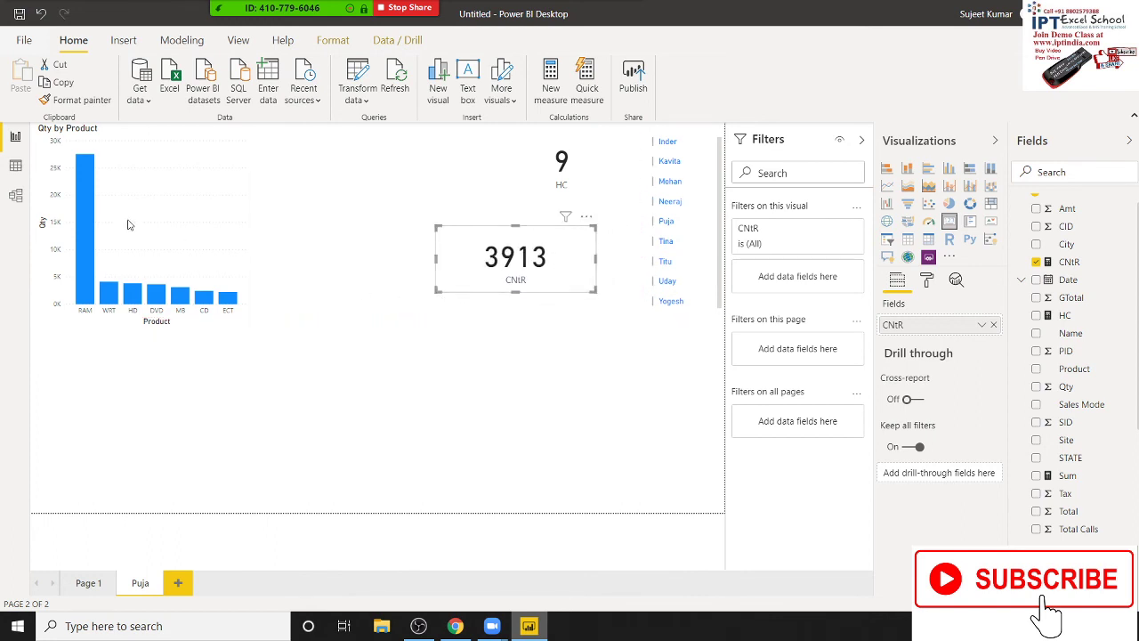
{"action": "left_click", "coordinate": [16, 171]}
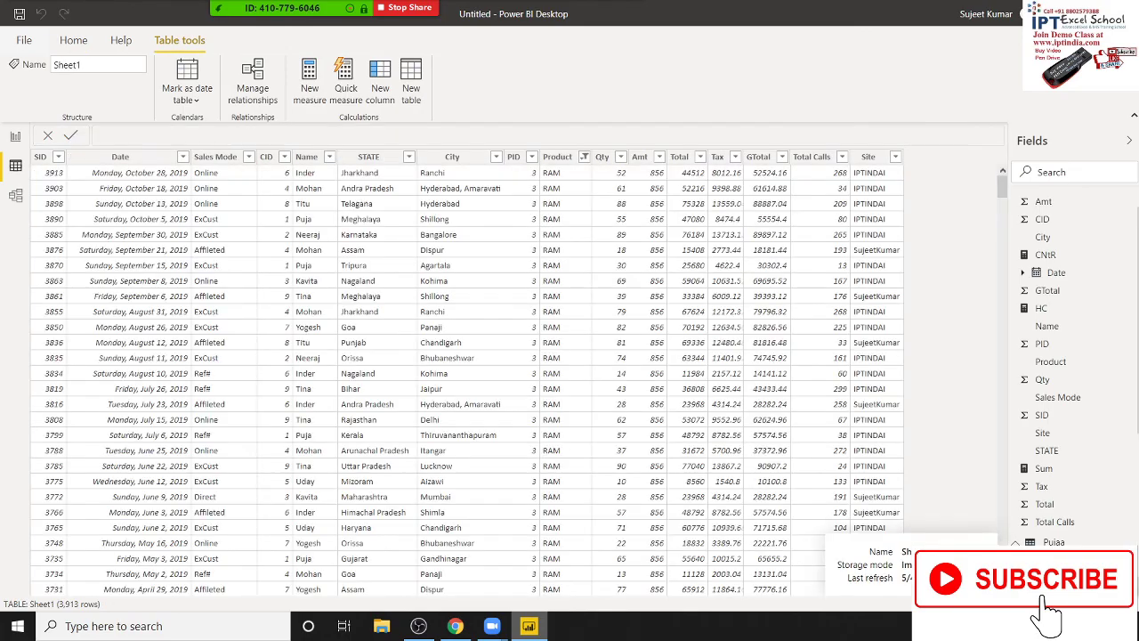
Scroll through Sheet1's 3,913 rows, select the Name column, then show the Windows desktop.
{"action": "scroll", "coordinate": [118, 283], "scroll_direction": "down", "scroll_amount": 3}
{"action": "scroll", "coordinate": [118, 283], "scroll_direction": "down", "scroll_amount": 5}
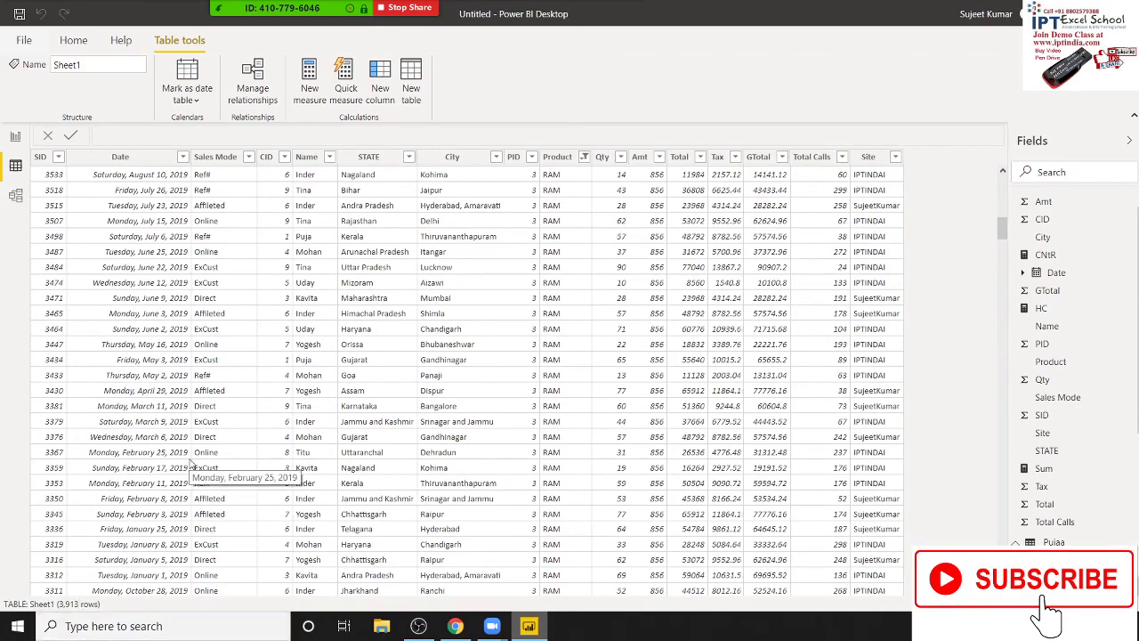
{"action": "scroll", "coordinate": [356, 446], "scroll_direction": "down", "scroll_amount": 3}
{"action": "scroll", "coordinate": [732, 402], "scroll_direction": "down", "scroll_amount": 3}
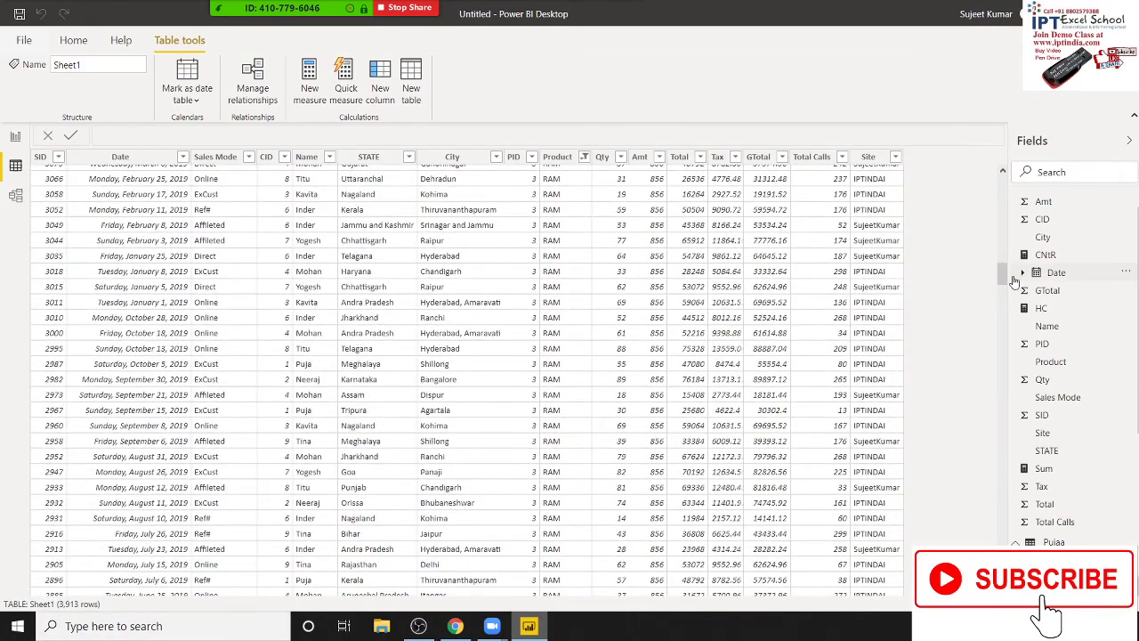
{"action": "left_click_drag", "start_coordinate": [991, 278], "coordinate": [997, 545]}
{"action": "scroll", "coordinate": [467, 383], "scroll_direction": "down", "scroll_amount": 7}
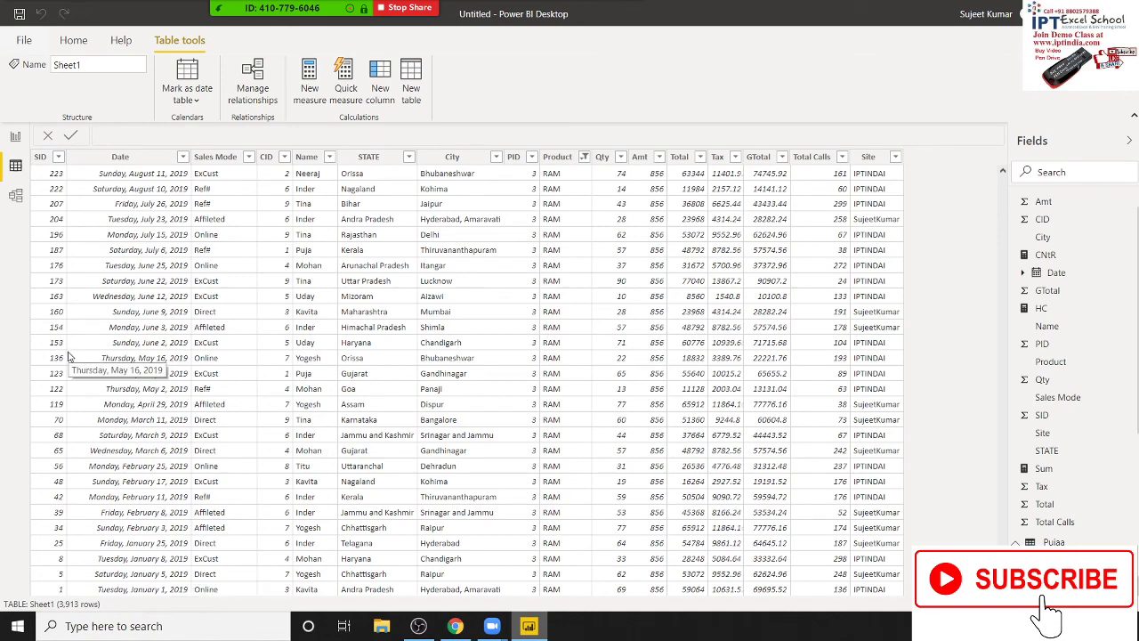
{"action": "left_click", "coordinate": [309, 329]}
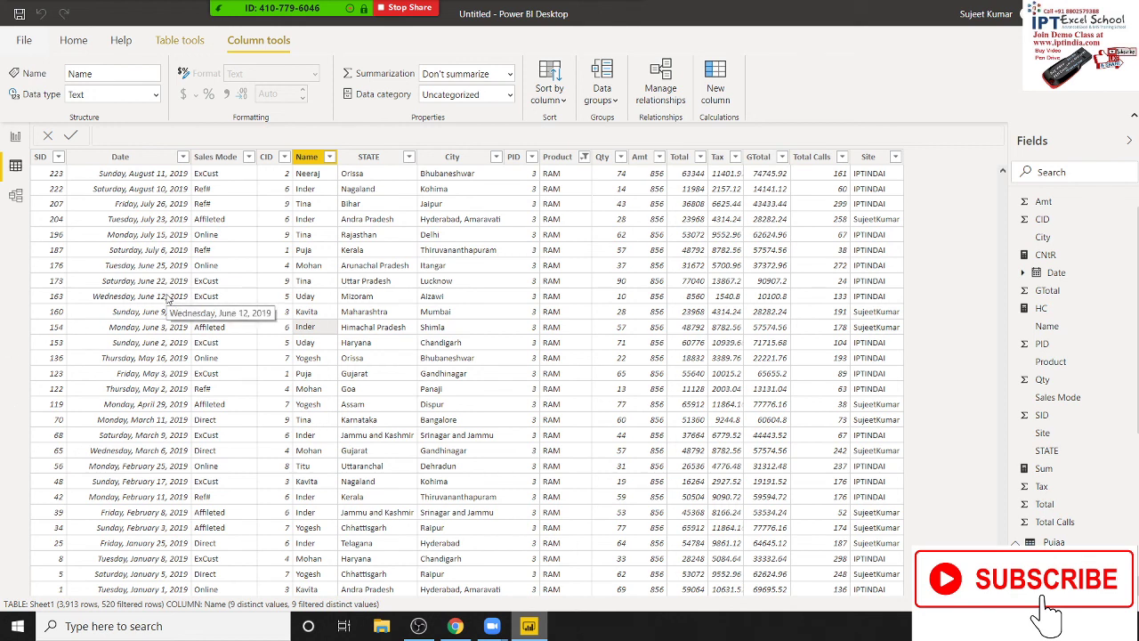
{"action": "scroll", "coordinate": [1117, 317], "scroll_direction": "up", "scroll_amount": 2}
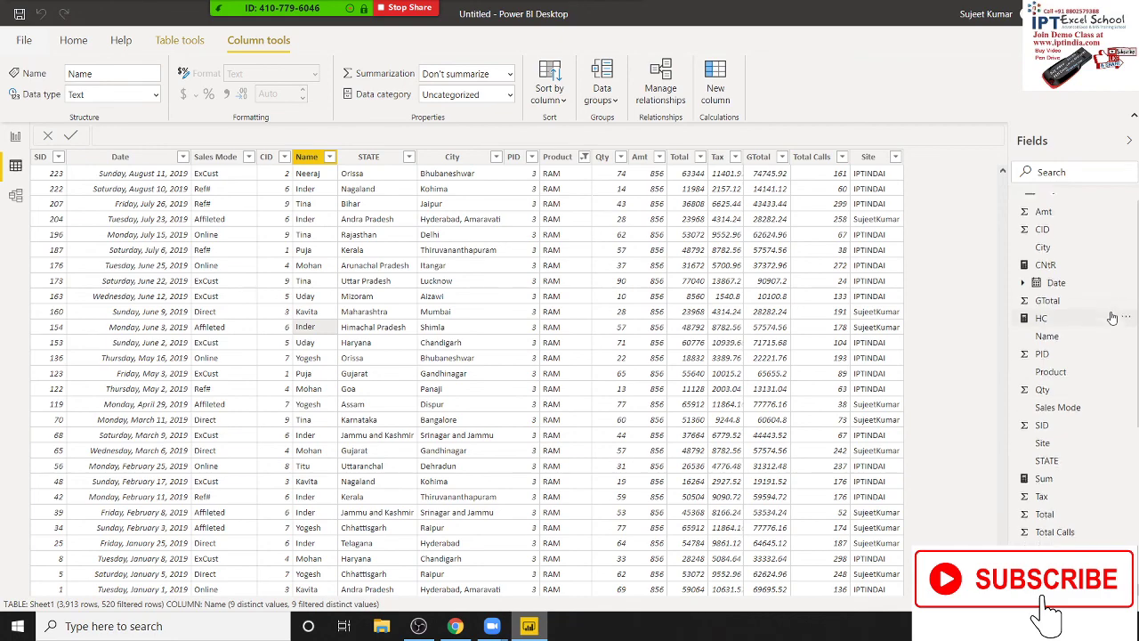
{"action": "key", "text": "alt+Tab"}
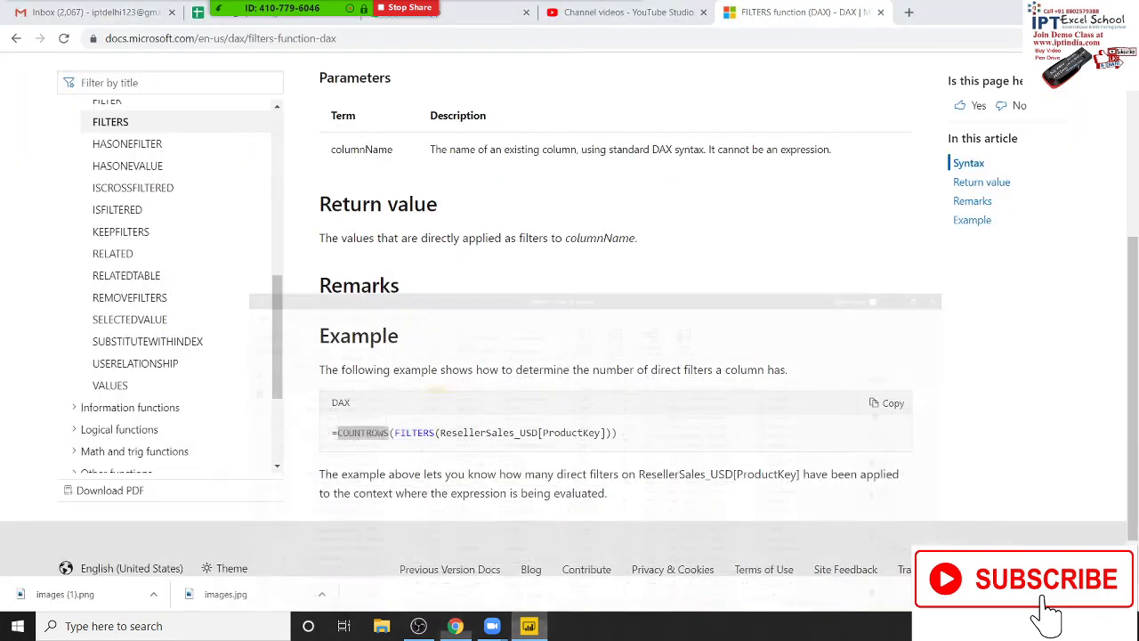
{"action": "key", "text": "super+d"}
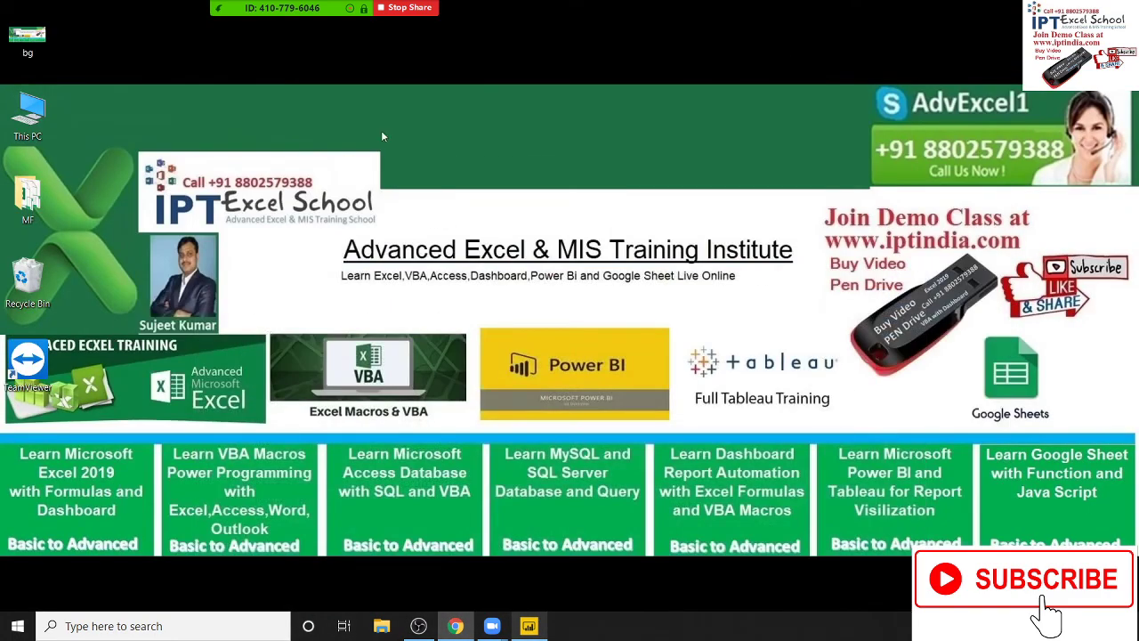
Open Zoom's Participants window and widen and heighten it to show all 3 participants.
{"action": "left_click", "coordinate": [274, 16]}
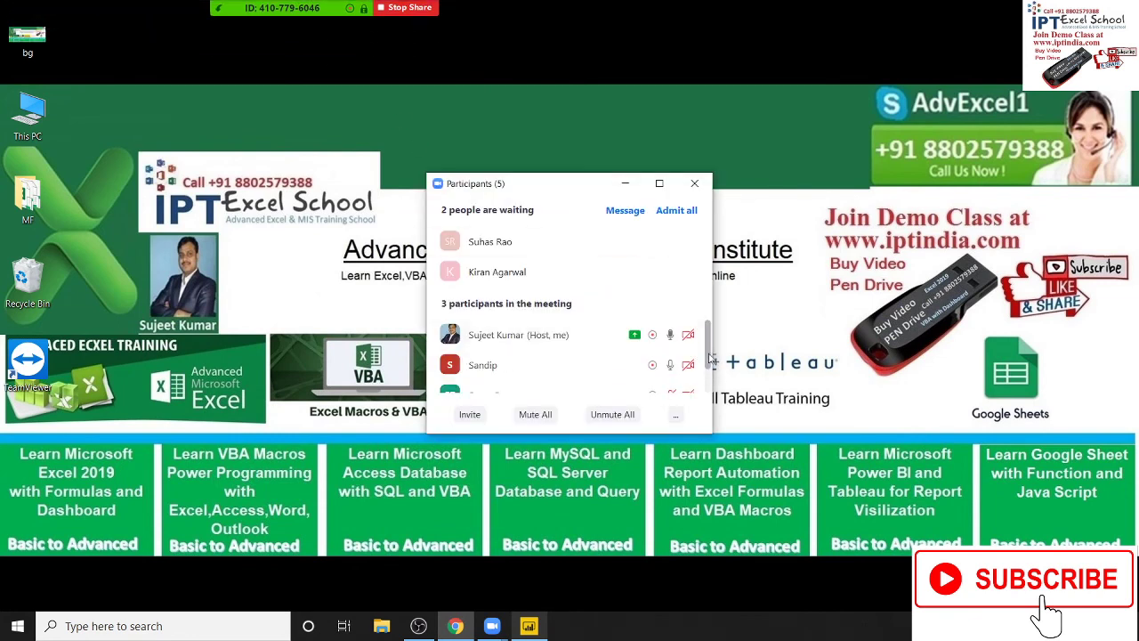
{"action": "left_click_drag", "start_coordinate": [710, 356], "coordinate": [708, 392]}
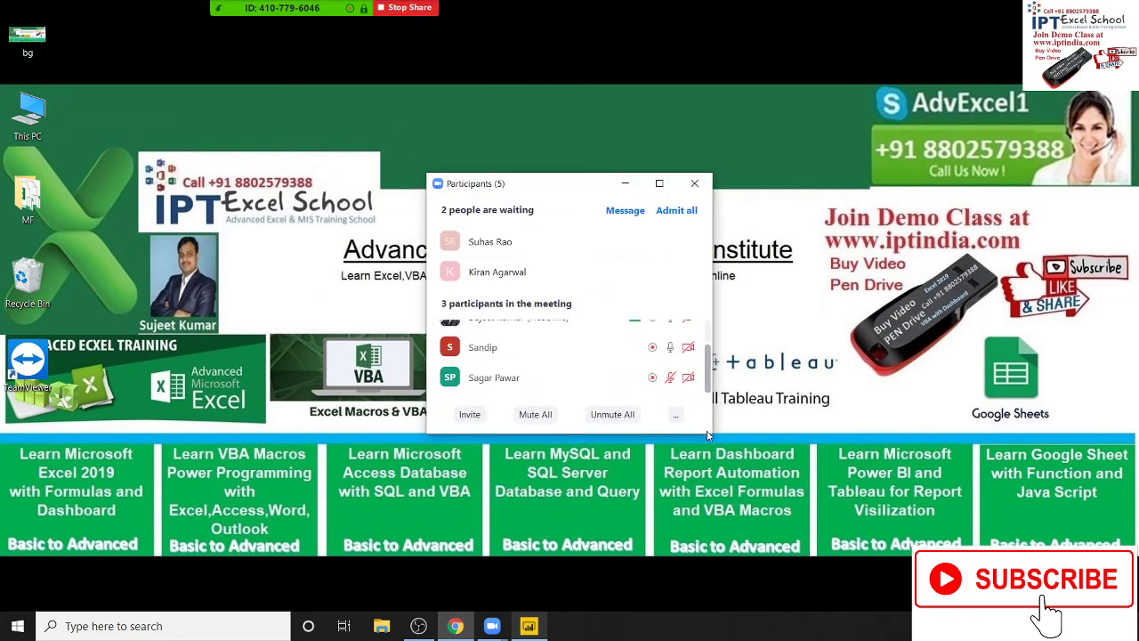
{"action": "left_click_drag", "start_coordinate": [713, 432], "coordinate": [737, 433]}
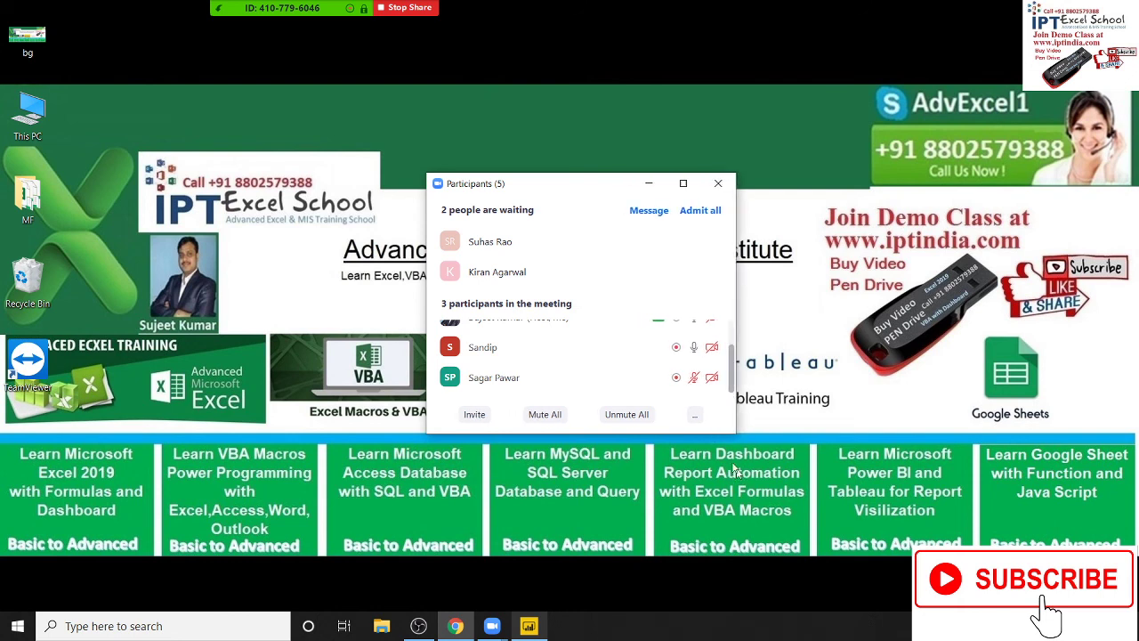
{"action": "left_click_drag", "start_coordinate": [558, 177], "coordinate": [558, 121]}
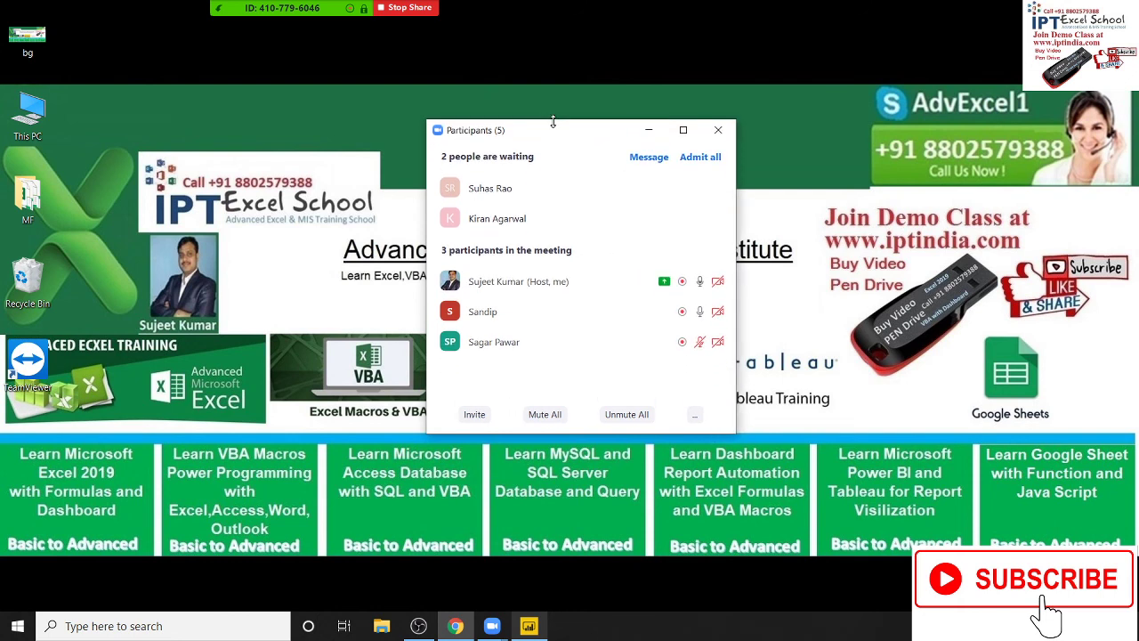